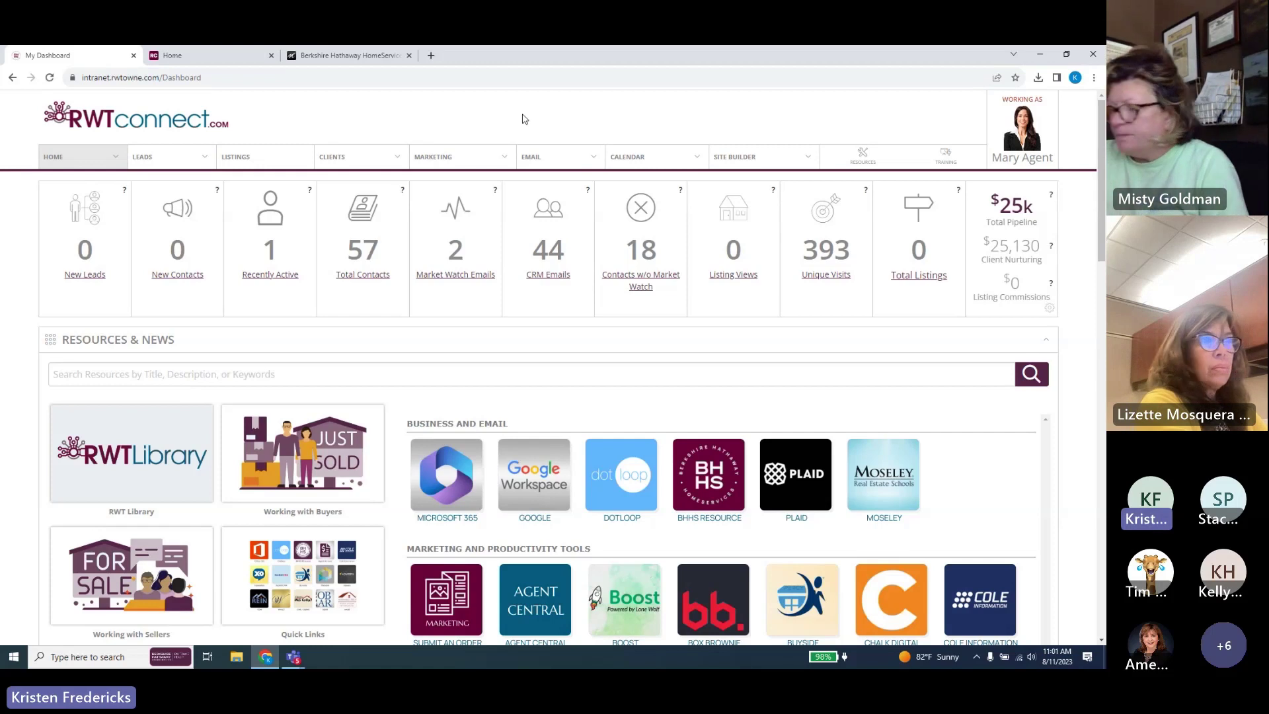
# Step: Start a new custom email from the EMAIL menu's NEW option to open the Email Editor
pyautogui.click(470, 159)
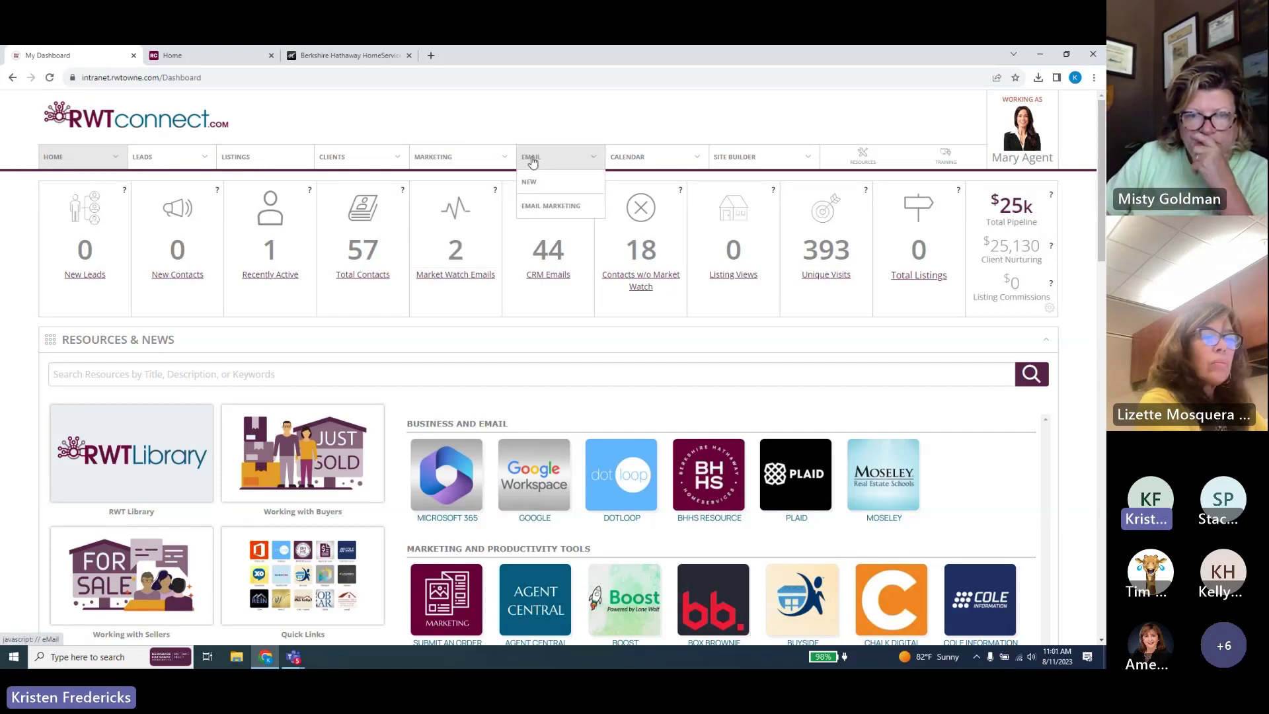
pyautogui.moveTo(450, 158)
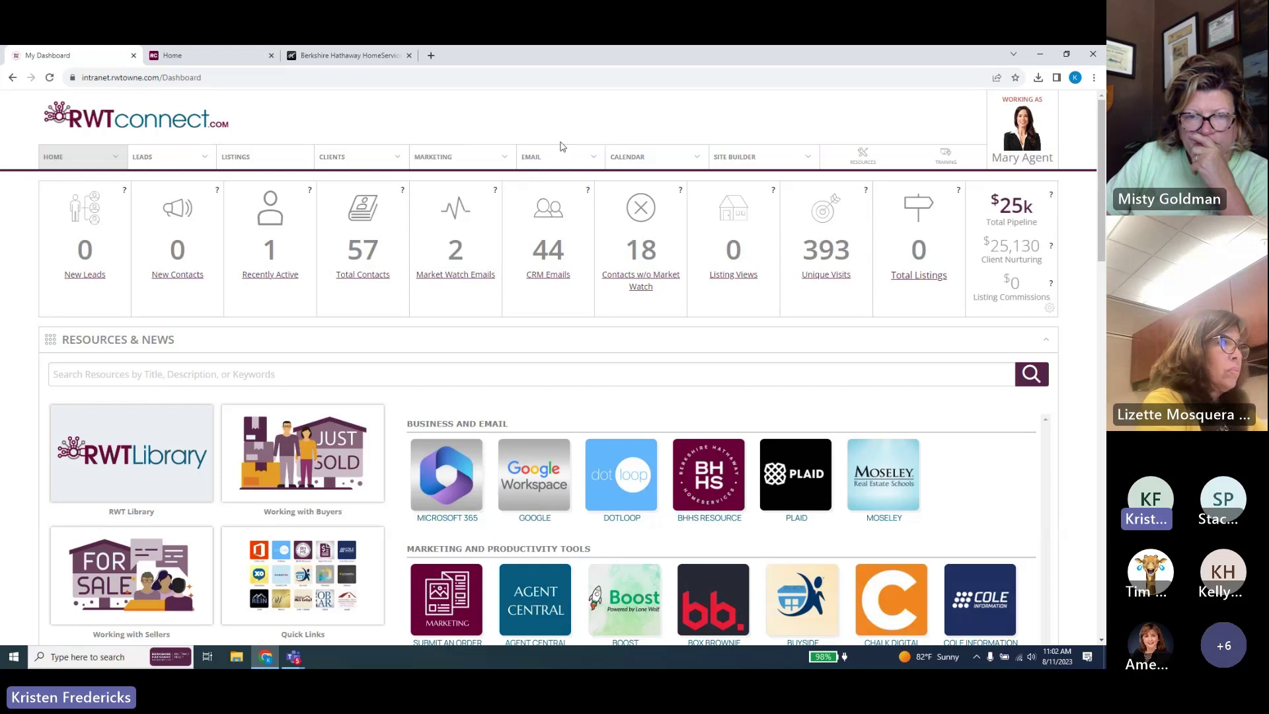
pyautogui.moveTo(559, 157)
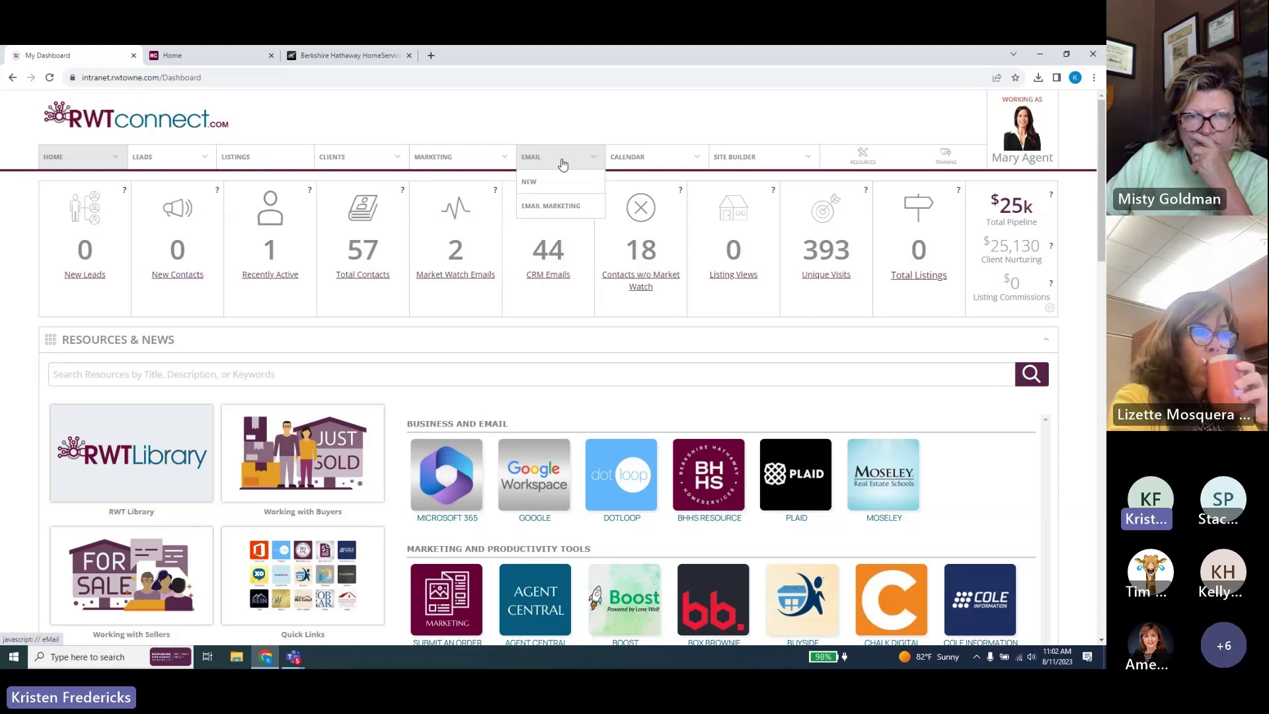
pyautogui.click(555, 190)
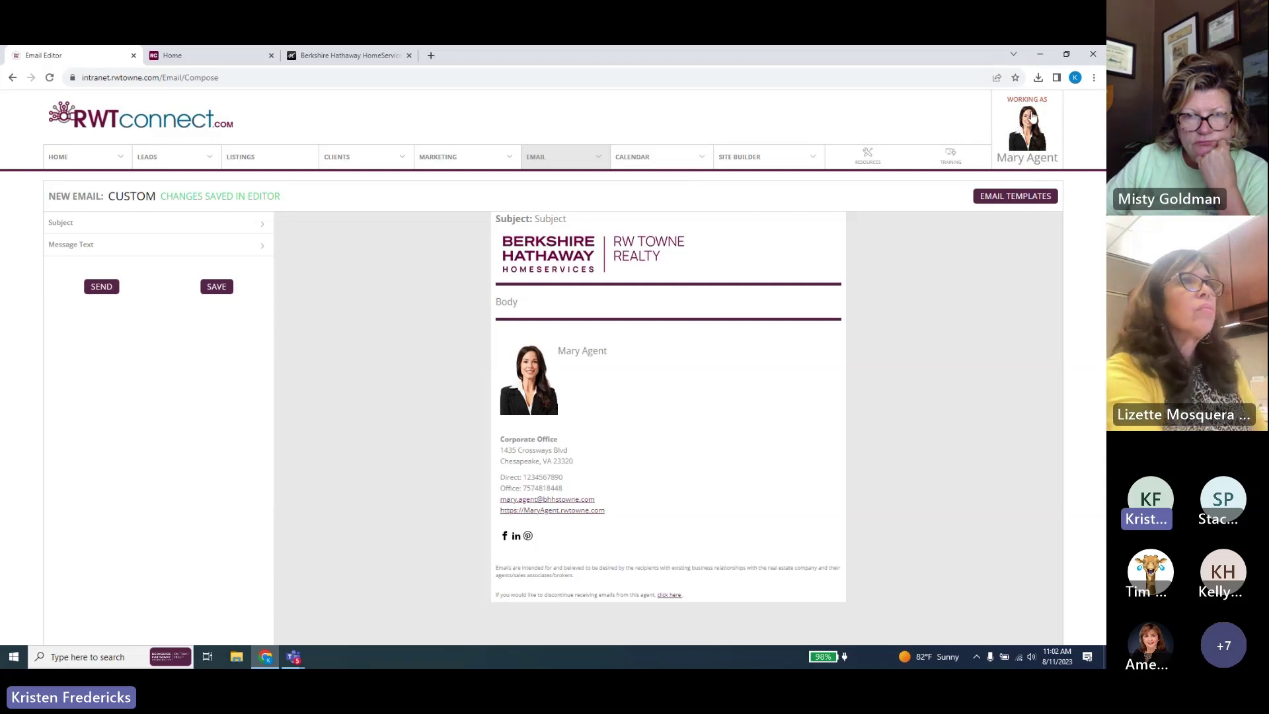
# Step: Replace the placeholder subject with 'Open House This Sunday!', then go to Message Text
pyautogui.click(1031, 156)
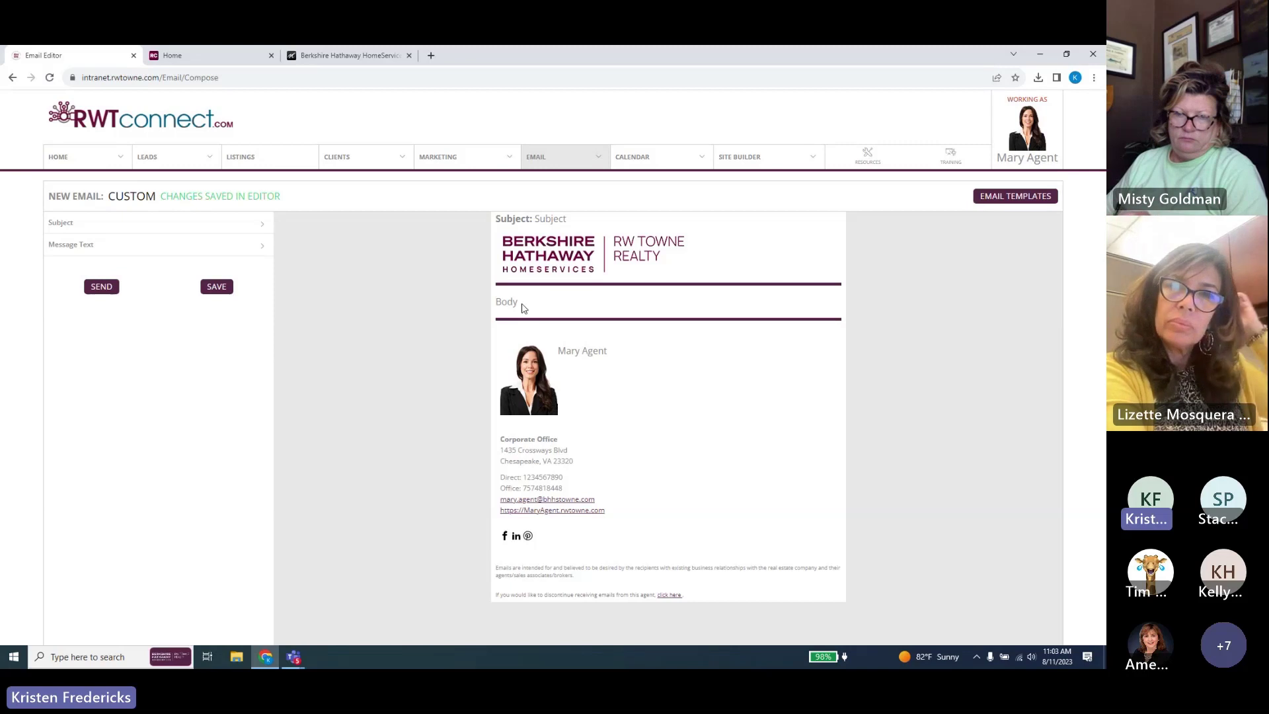
pyautogui.click(155, 223)
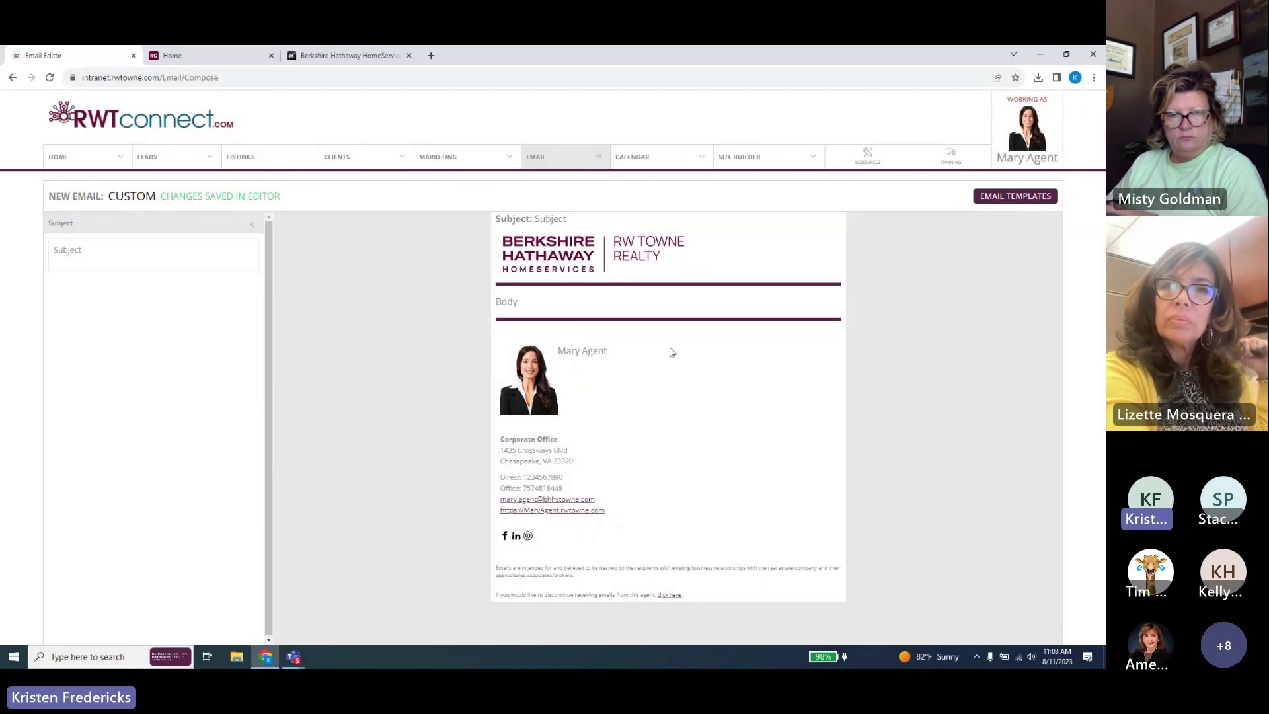
pyautogui.click(99, 254)
pyautogui.hotkey('ctrl', 'a')
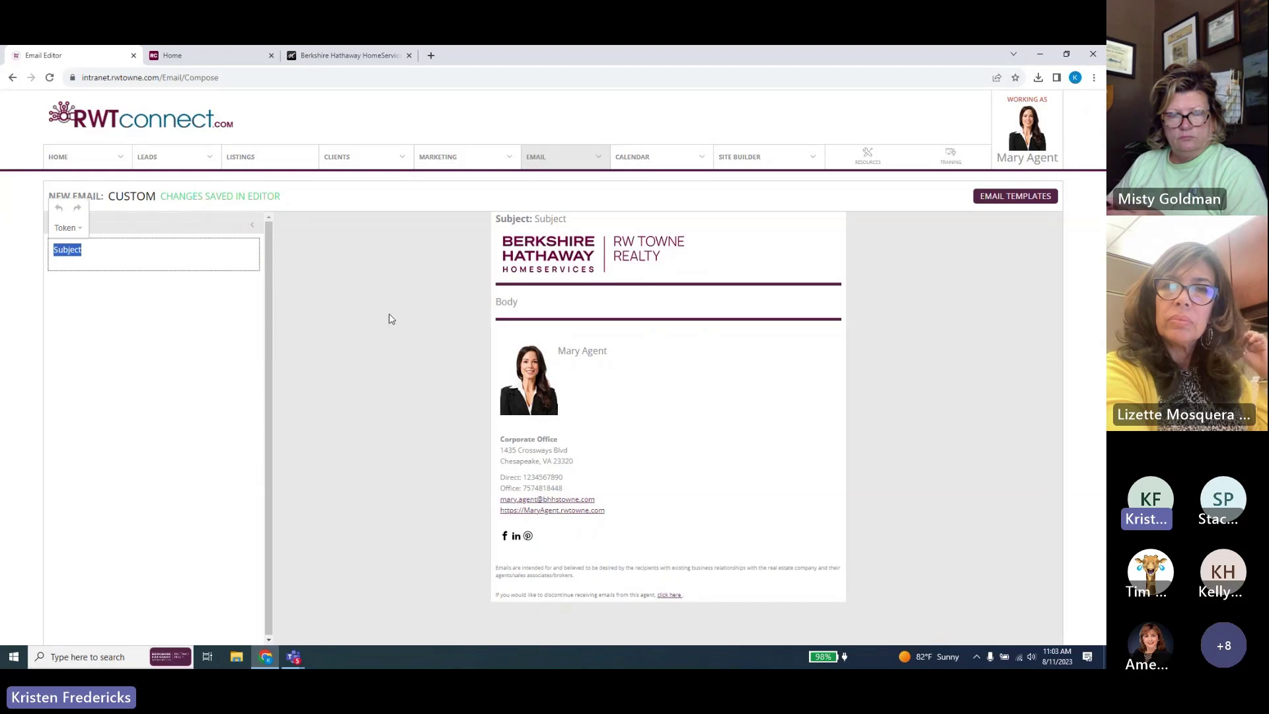
pyautogui.write('Open ')
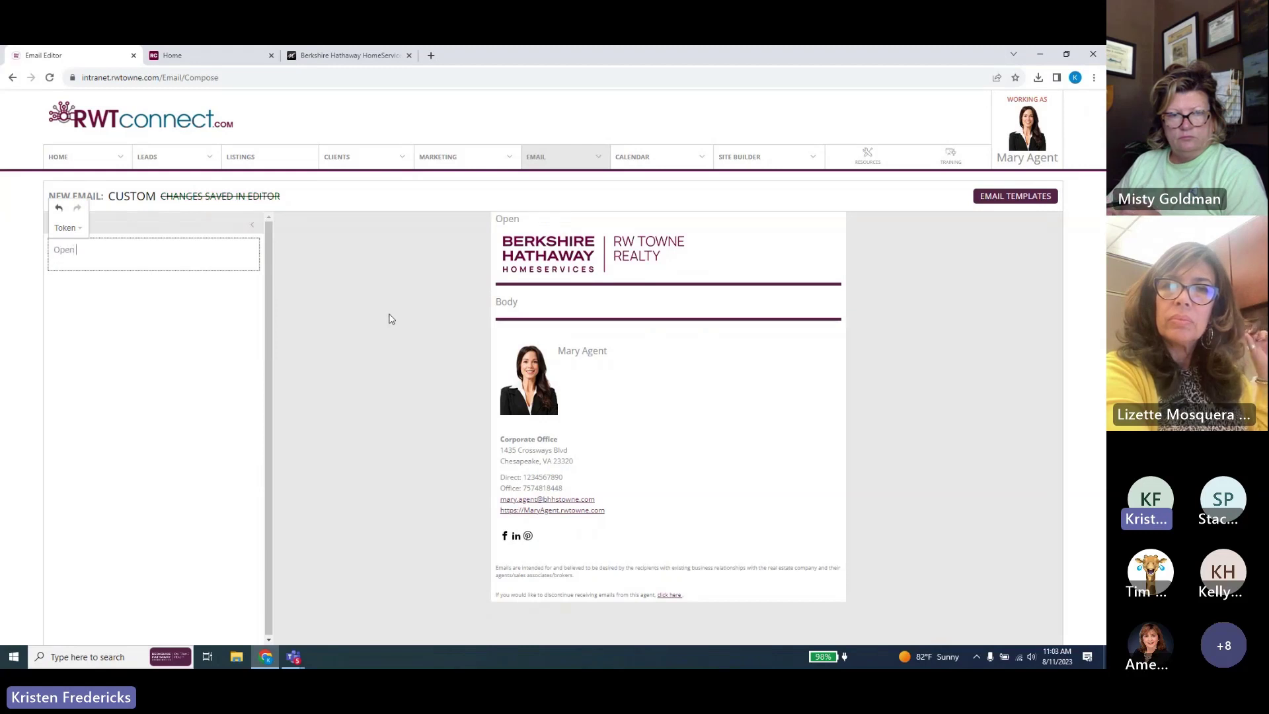
pyautogui.write('House This Sunday!')
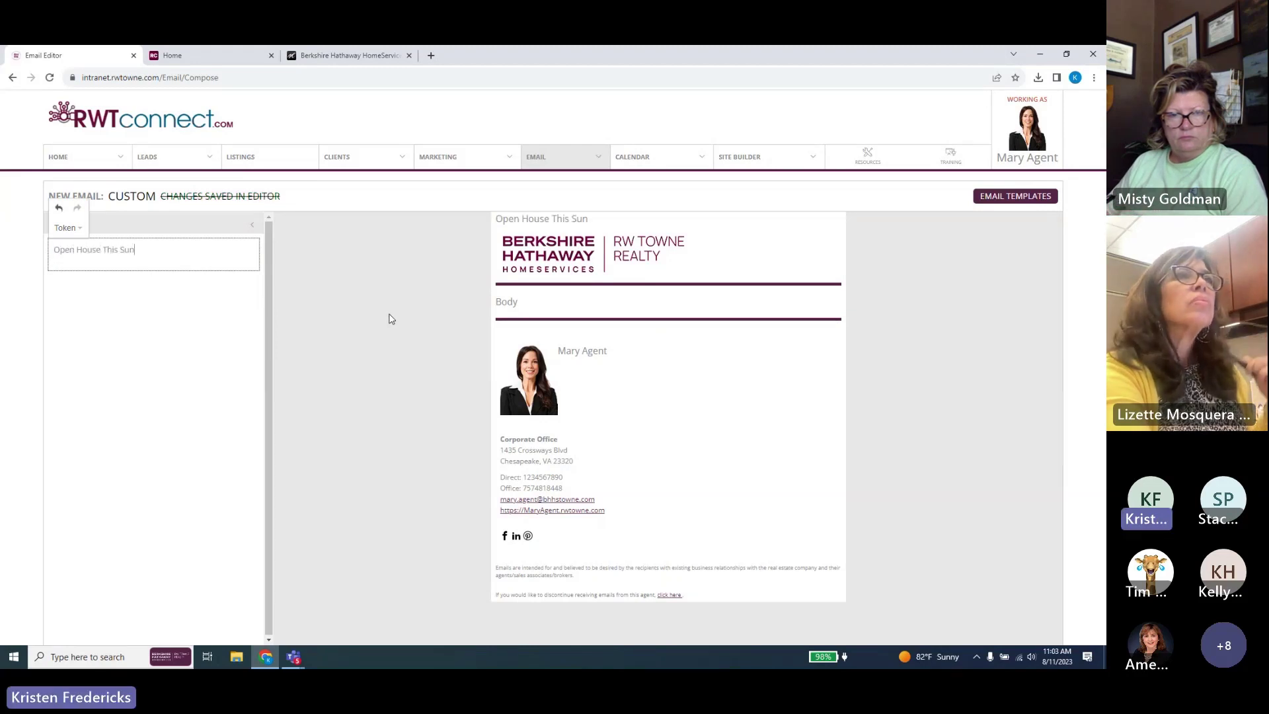
pyautogui.click(252, 225)
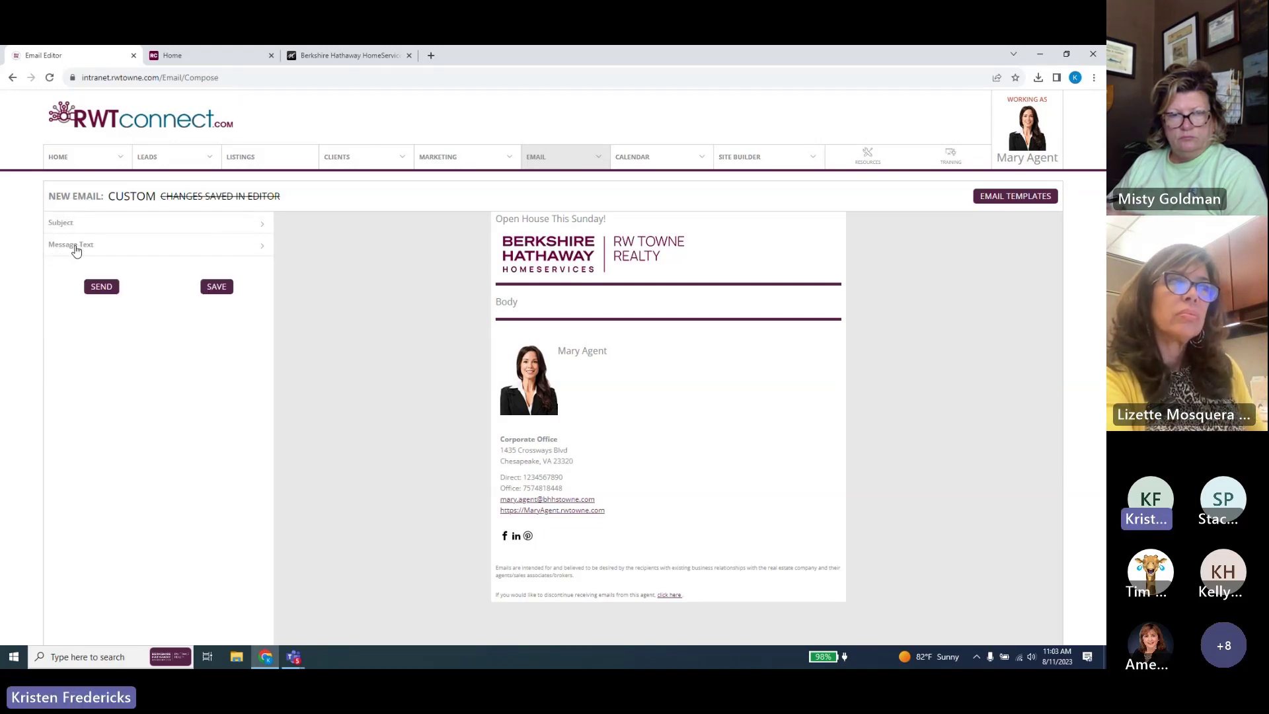
pyautogui.click(78, 249)
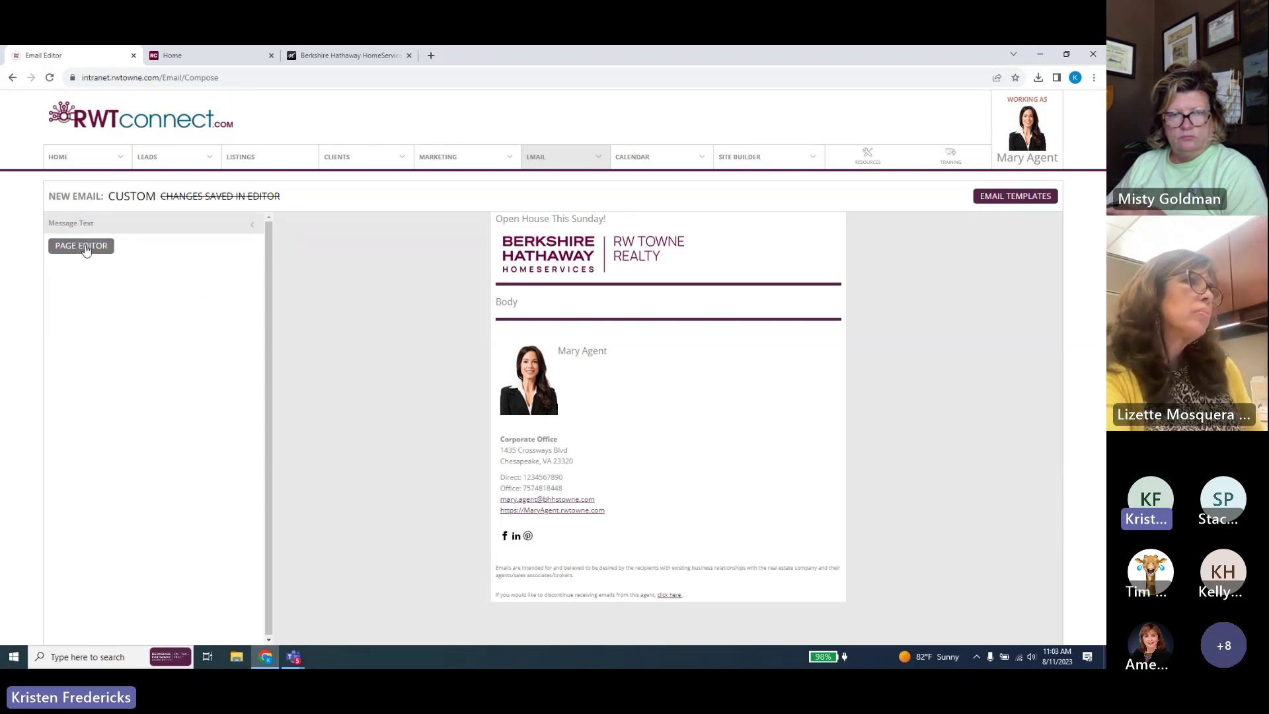
# Step: Open the Page Editor and delete the placeholder 'Body' text from the message
pyautogui.click(85, 248)
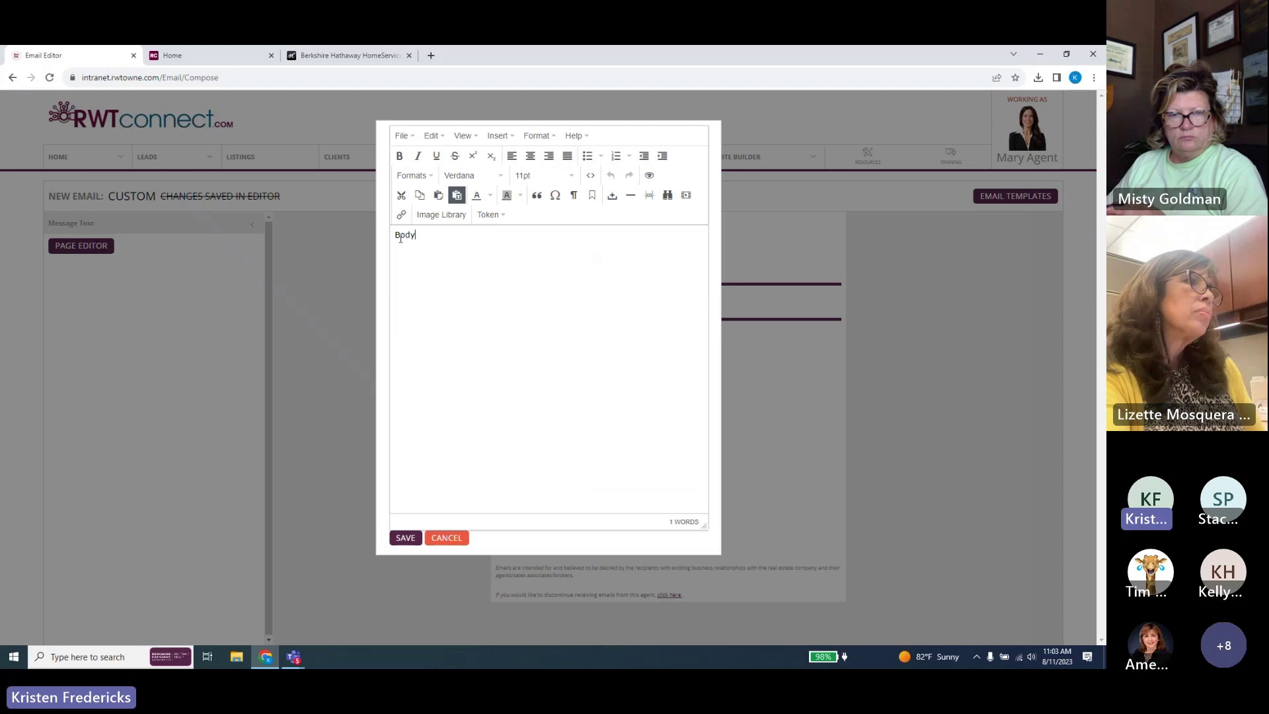
pyautogui.hotkey('ctrl', 'a')
pyautogui.press('Delete')
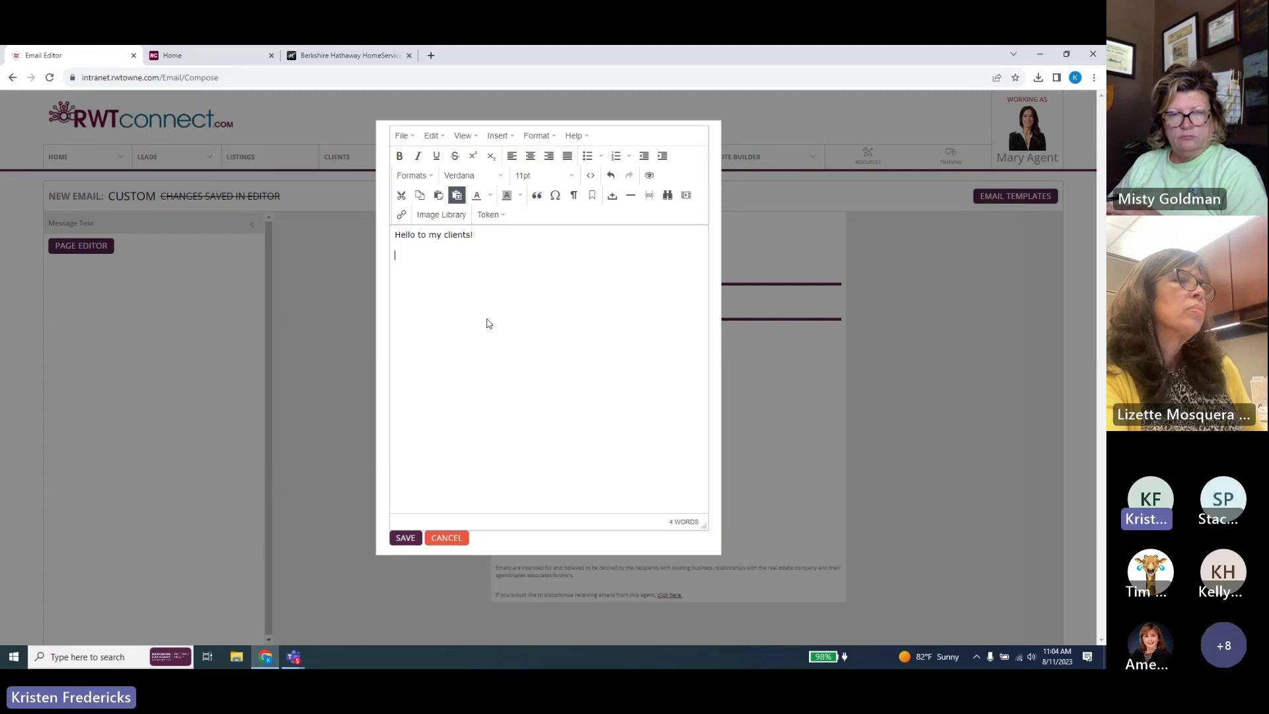
# Step: Insert the pine-cone photo from the Image Library's stock images below the greeting
pyautogui.click(439, 217)
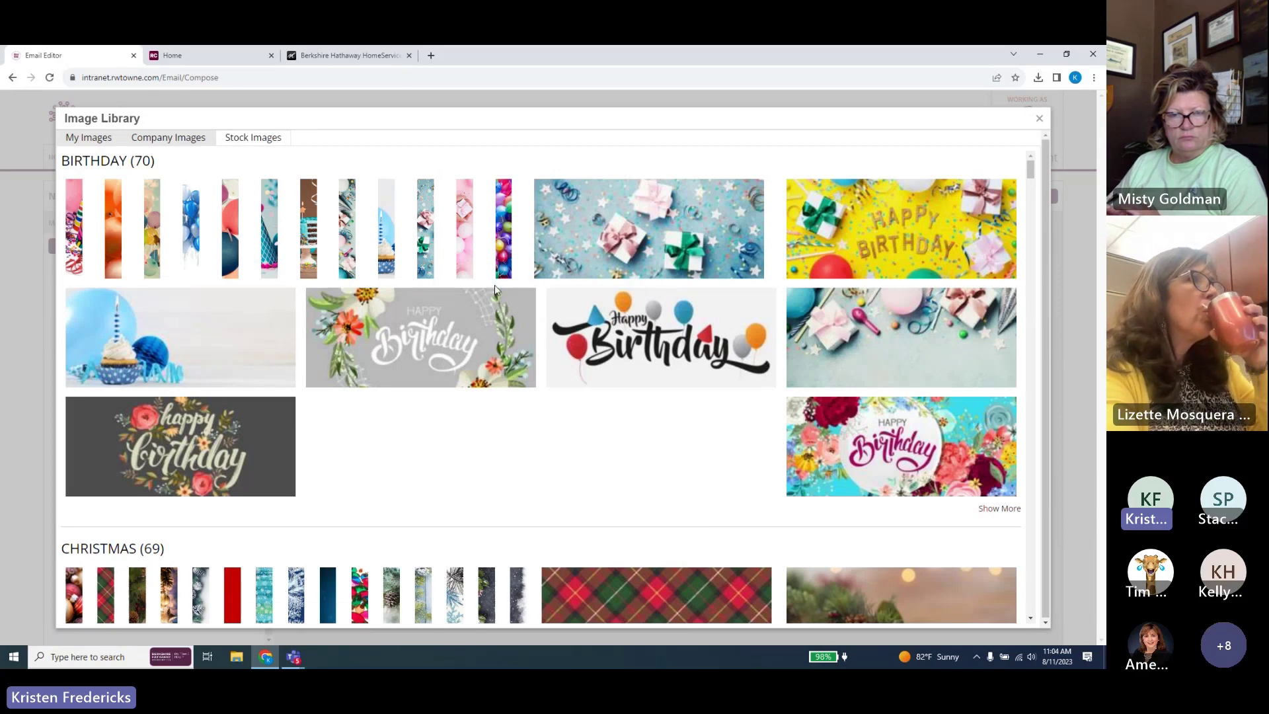
pyautogui.scroll(-3, 502, 298)
pyautogui.scroll(-3, 514, 313)
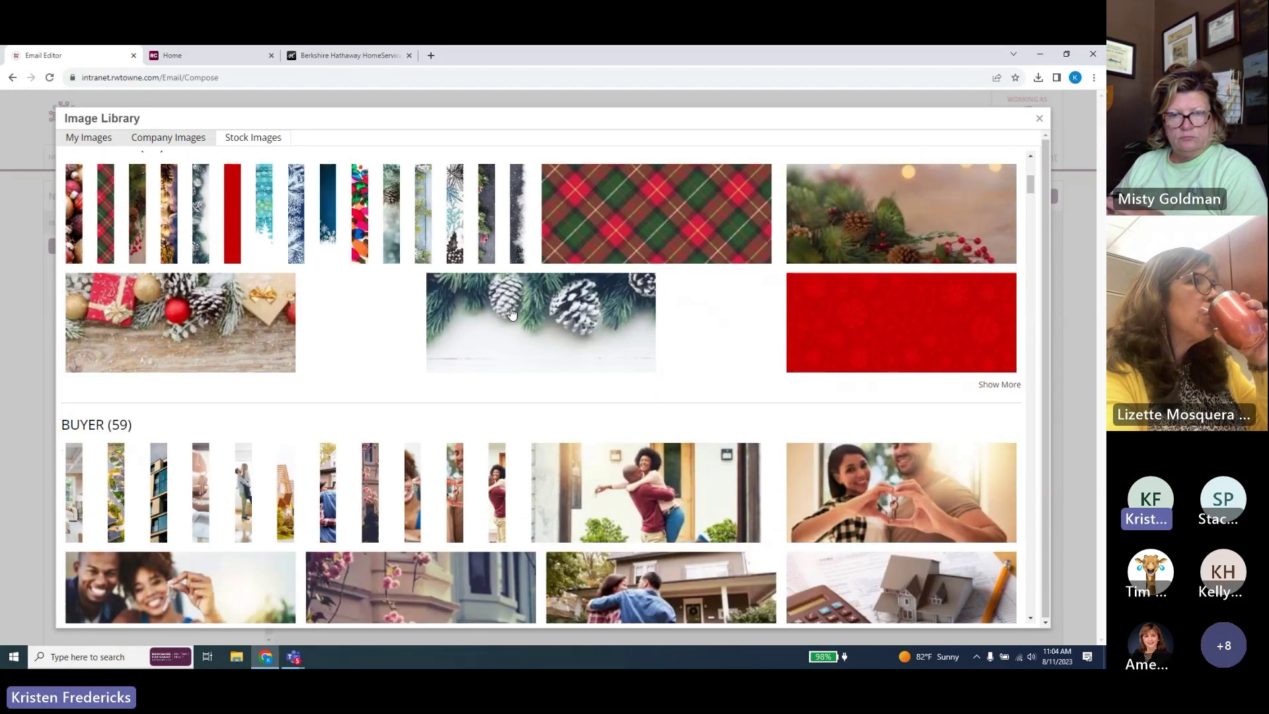
pyautogui.scroll(-1, 479, 316)
pyautogui.scroll(1, 225, 323)
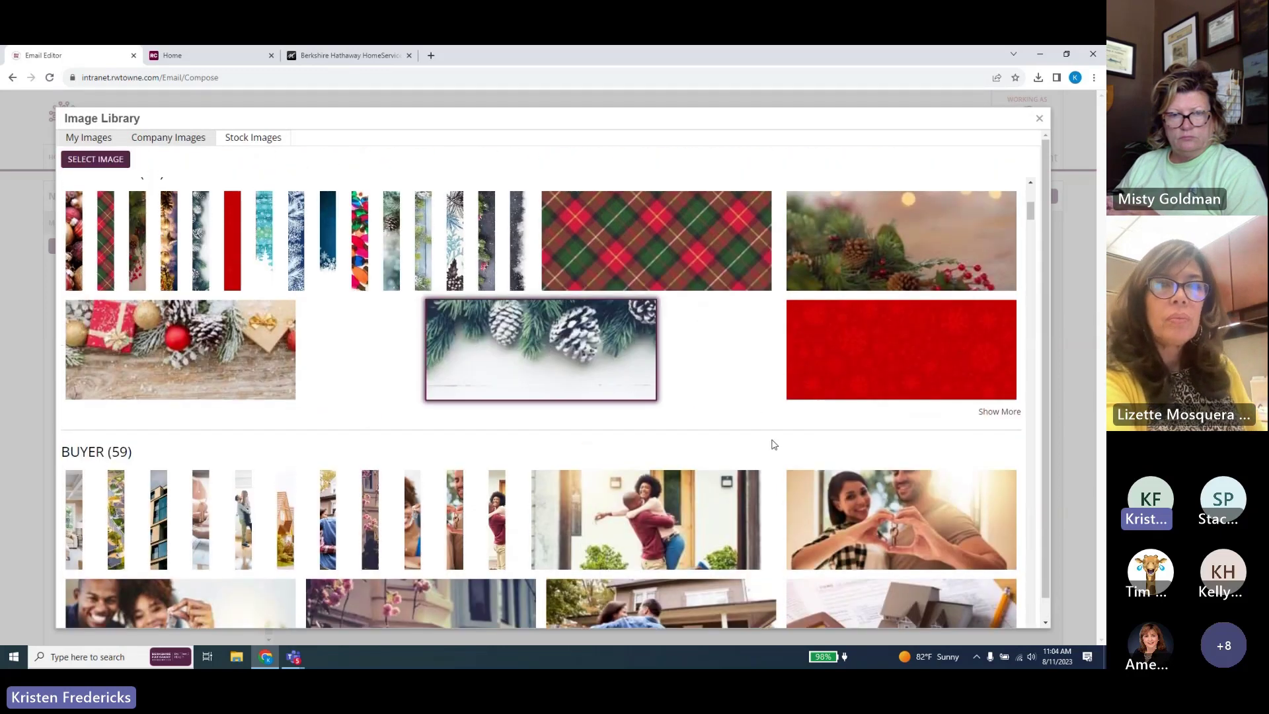
pyautogui.click(541, 330)
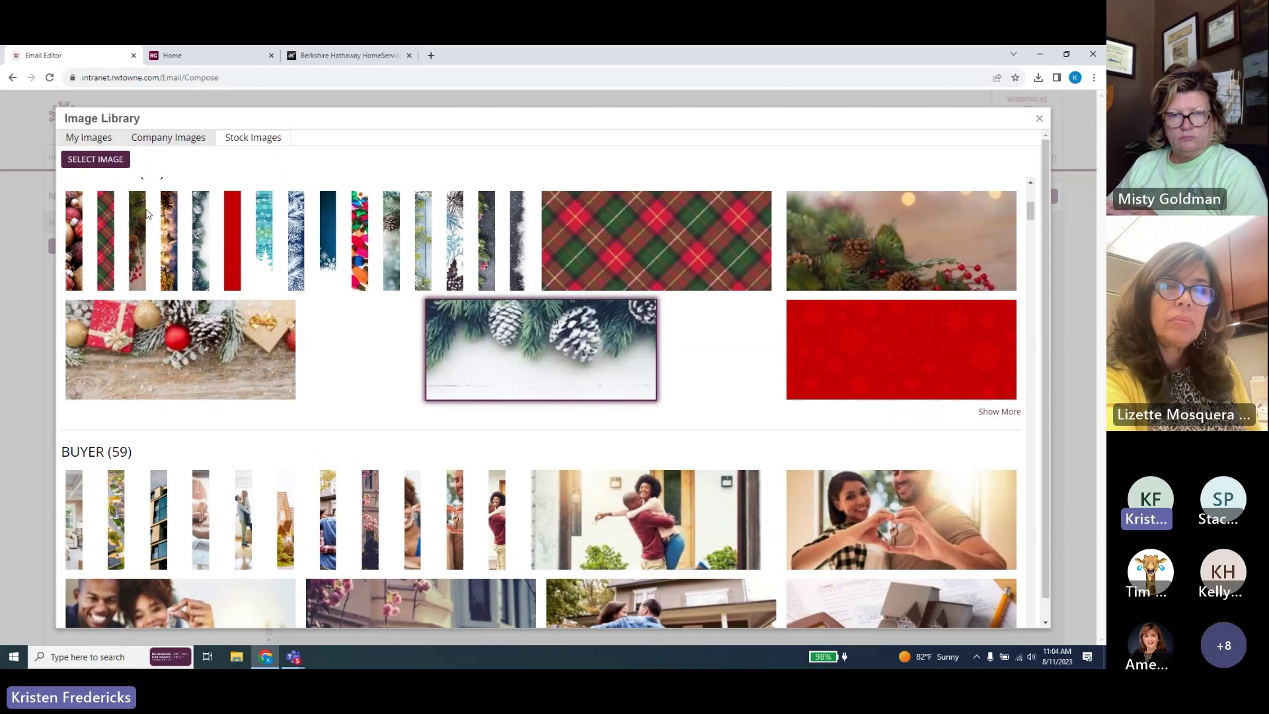
pyautogui.click(119, 162)
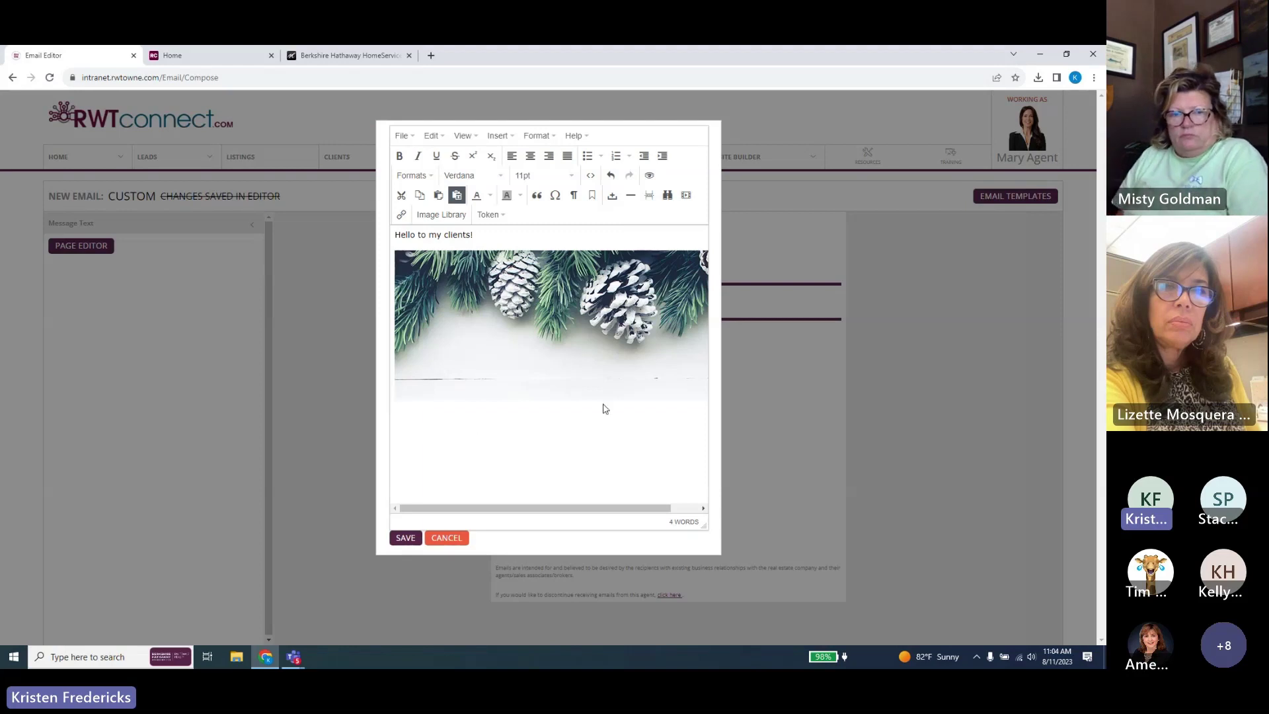
# Step: Add the line 'Winter is almost here!' beneath the pine-cone image and make it bold
pyautogui.moveTo(604, 407); pyautogui.dragTo(749, 388)
pyautogui.click(749, 387)
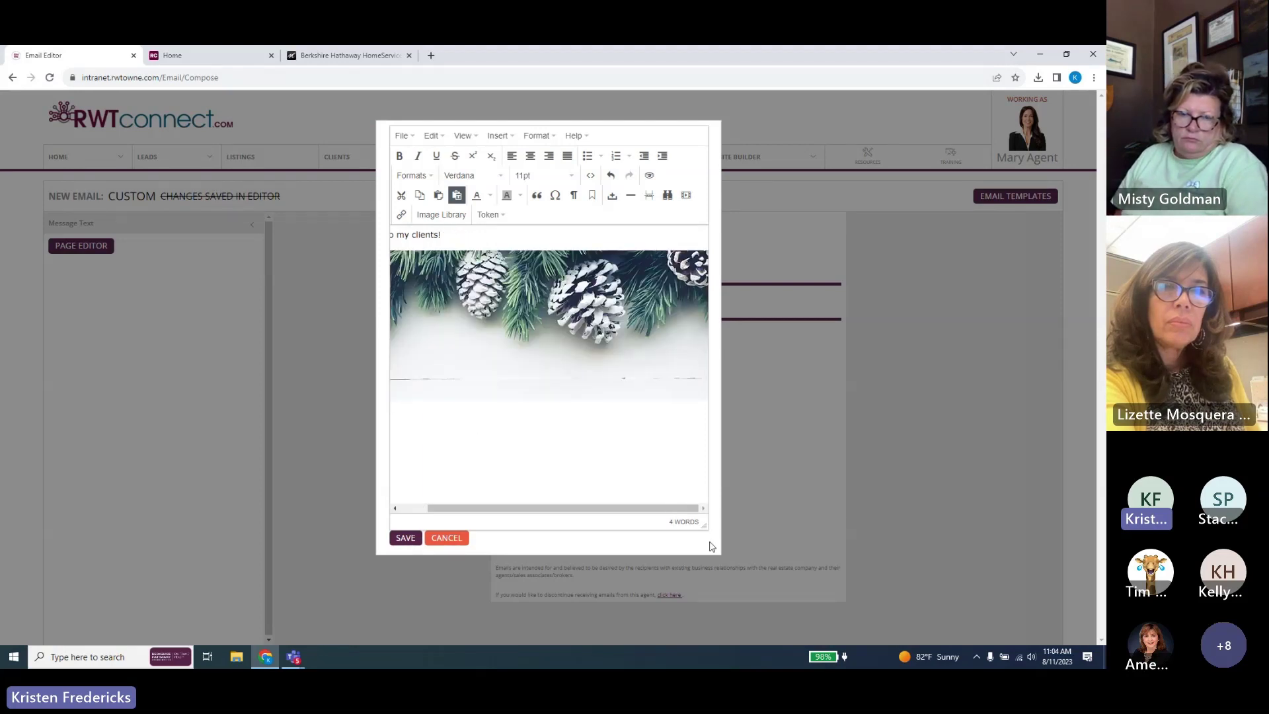
pyautogui.moveTo(706, 524); pyautogui.dragTo(759, 554)
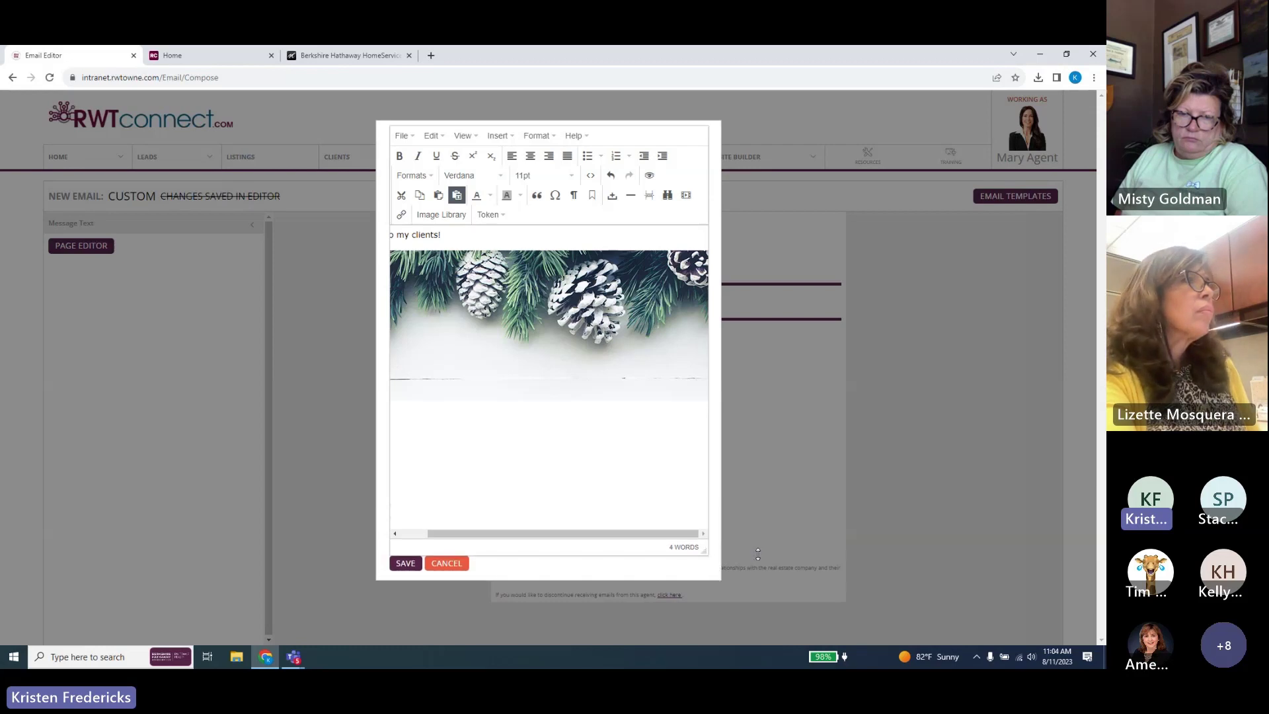
pyautogui.moveTo(519, 533); pyautogui.dragTo(489, 533)
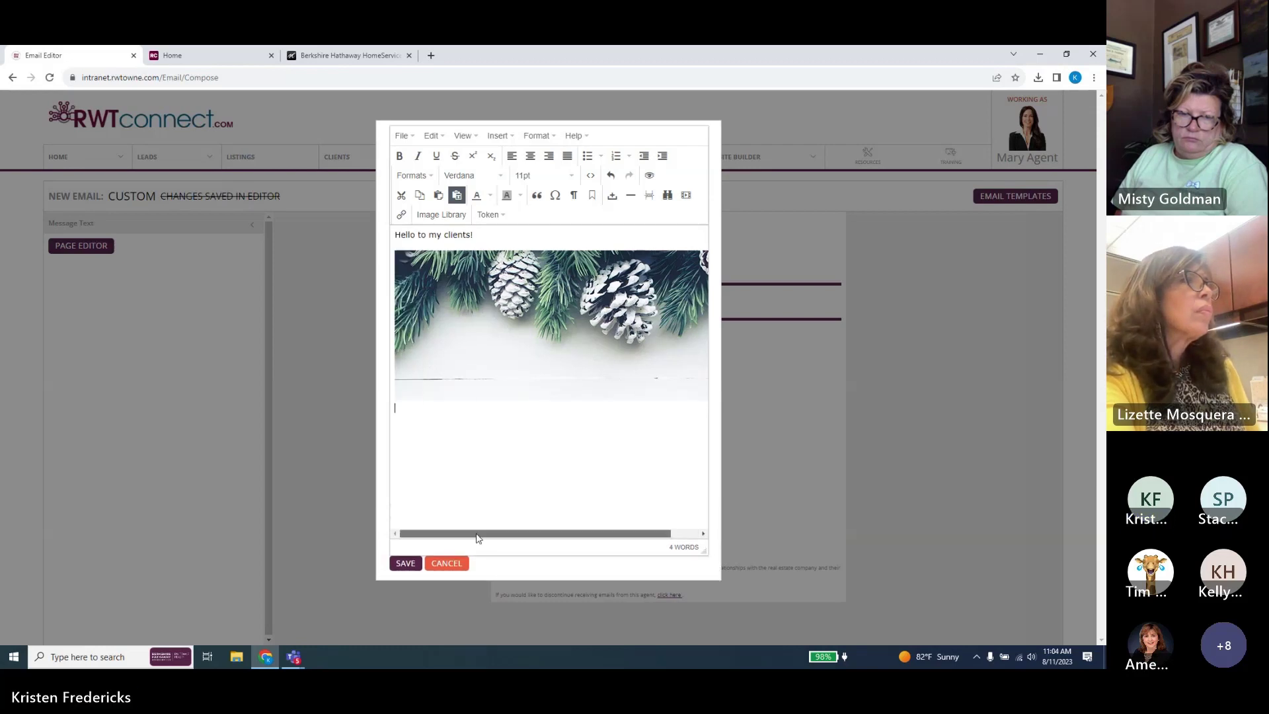
pyautogui.click(442, 462)
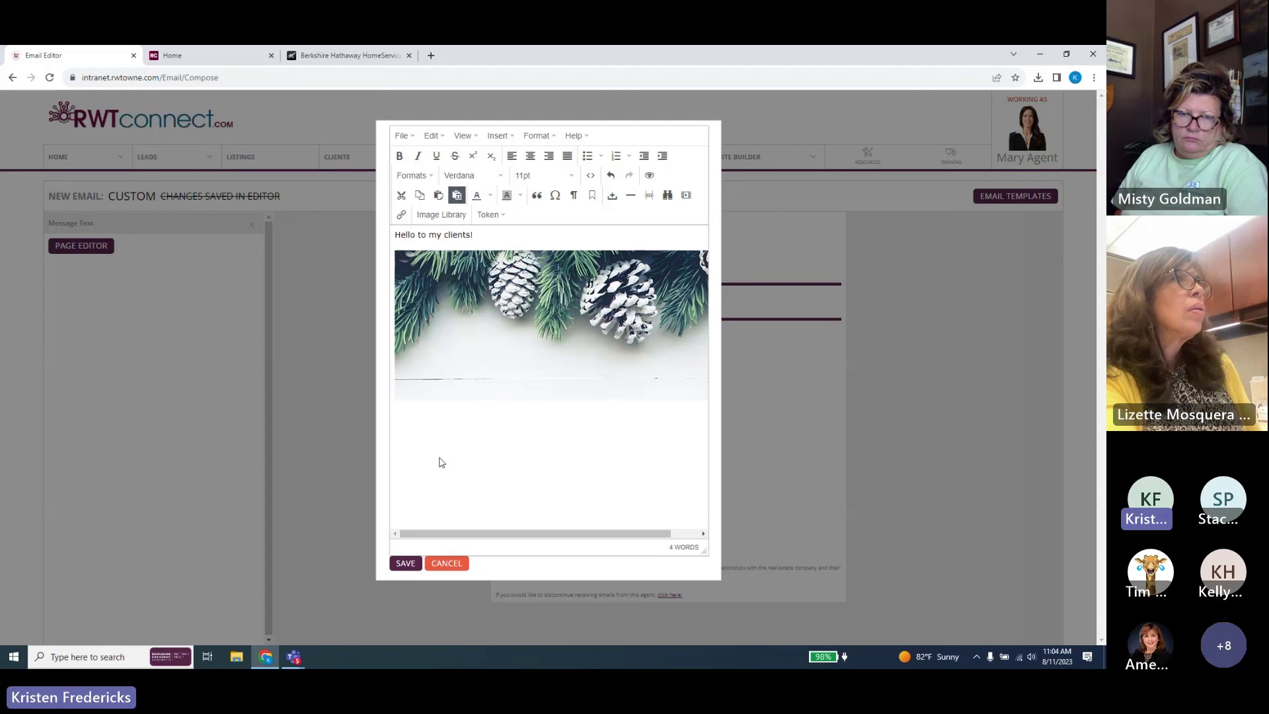
pyautogui.write('Winter is')
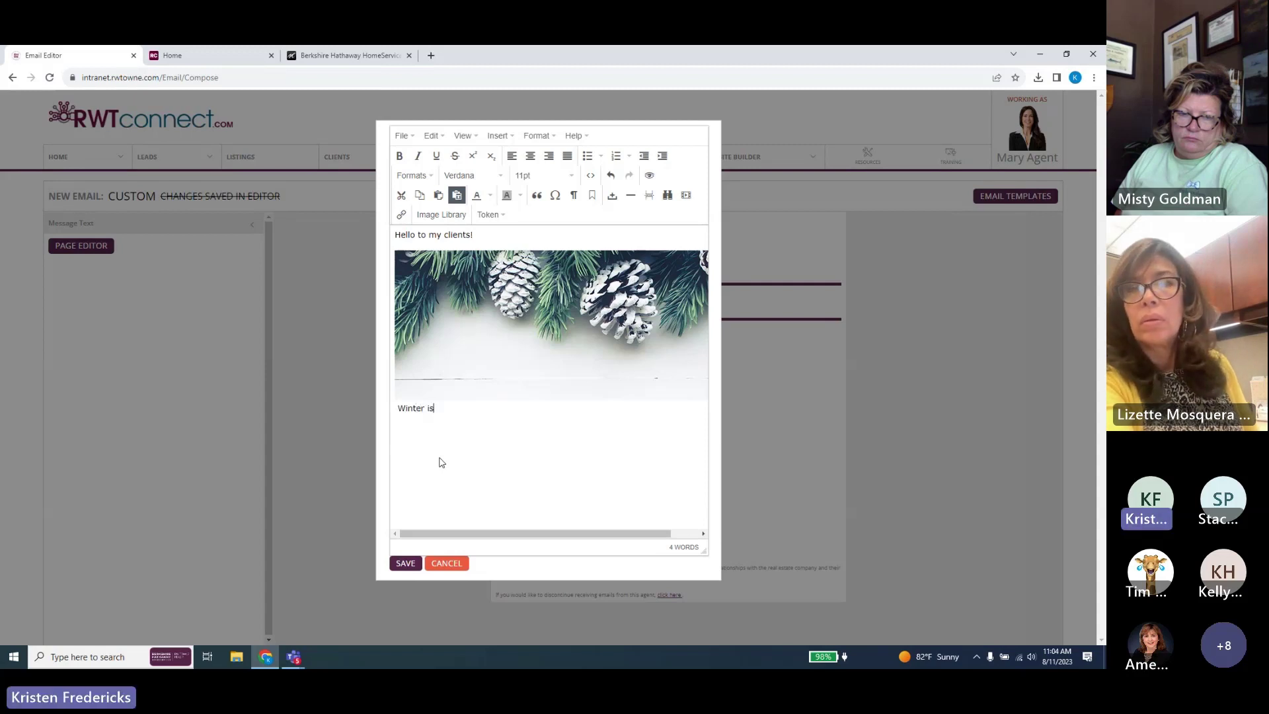
pyautogui.write(' almost here!')
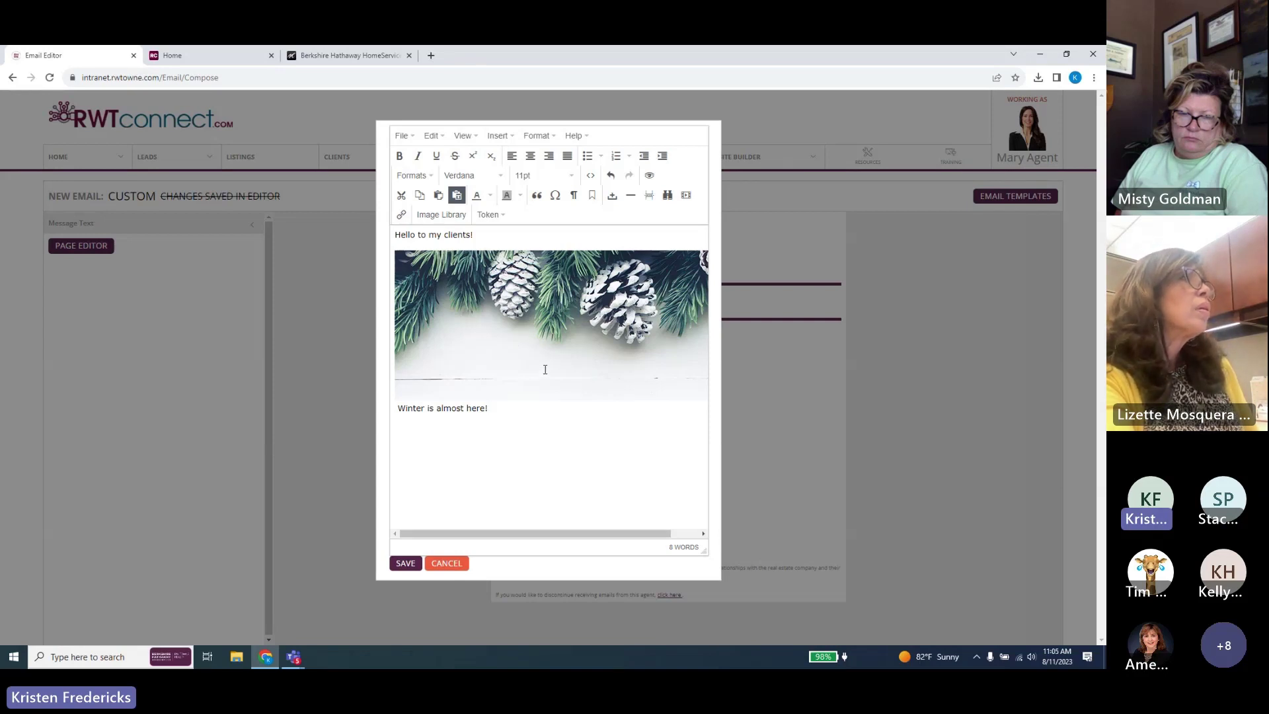
pyautogui.moveTo(432, 403); pyautogui.dragTo(414, 408)
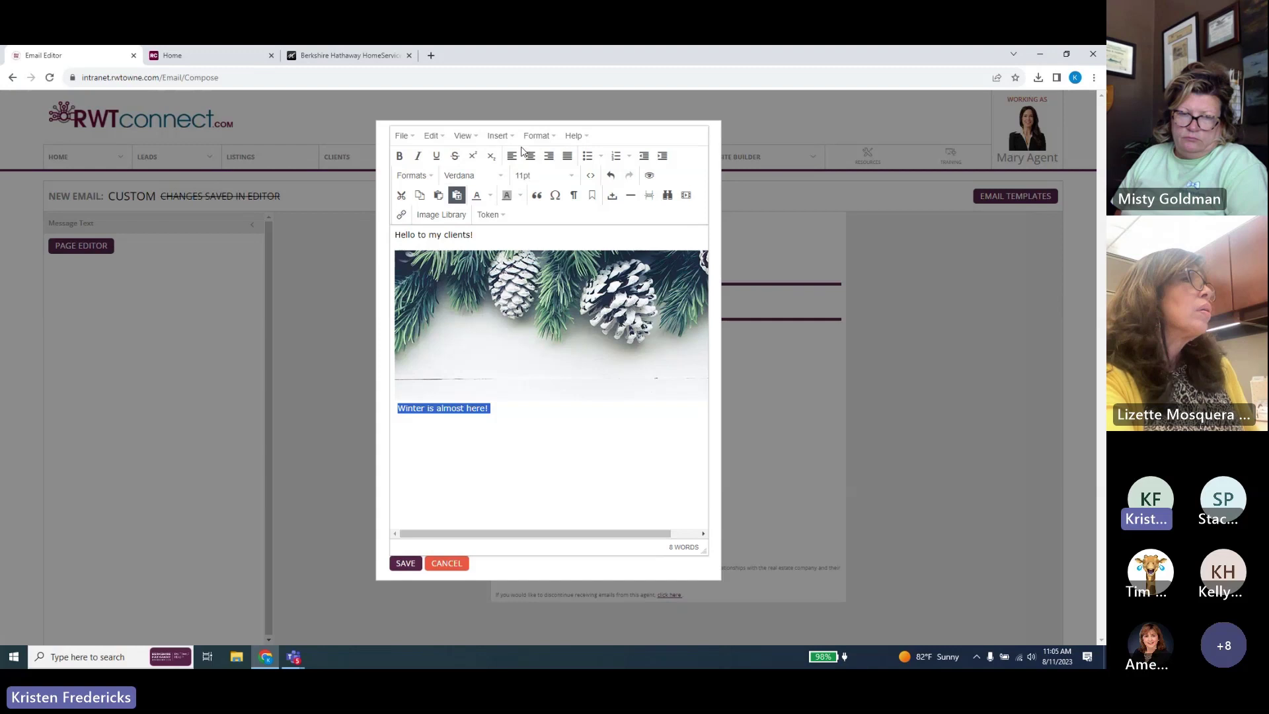
pyautogui.click(400, 157)
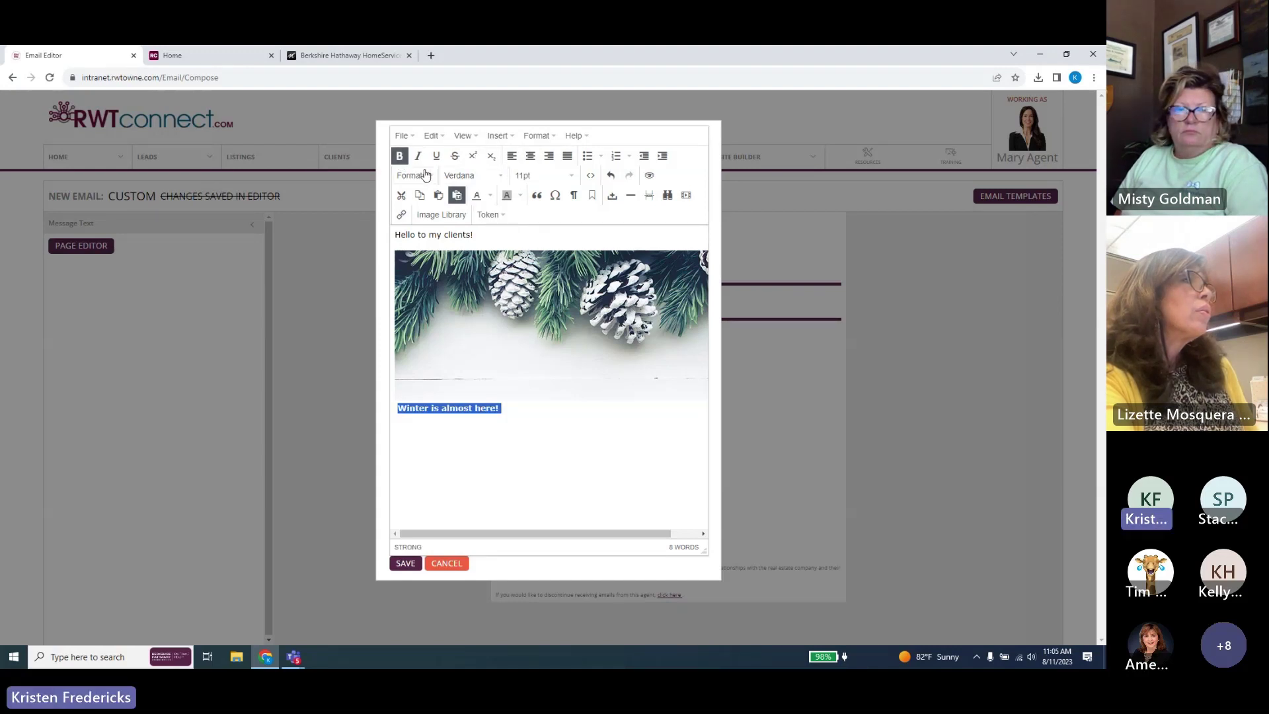
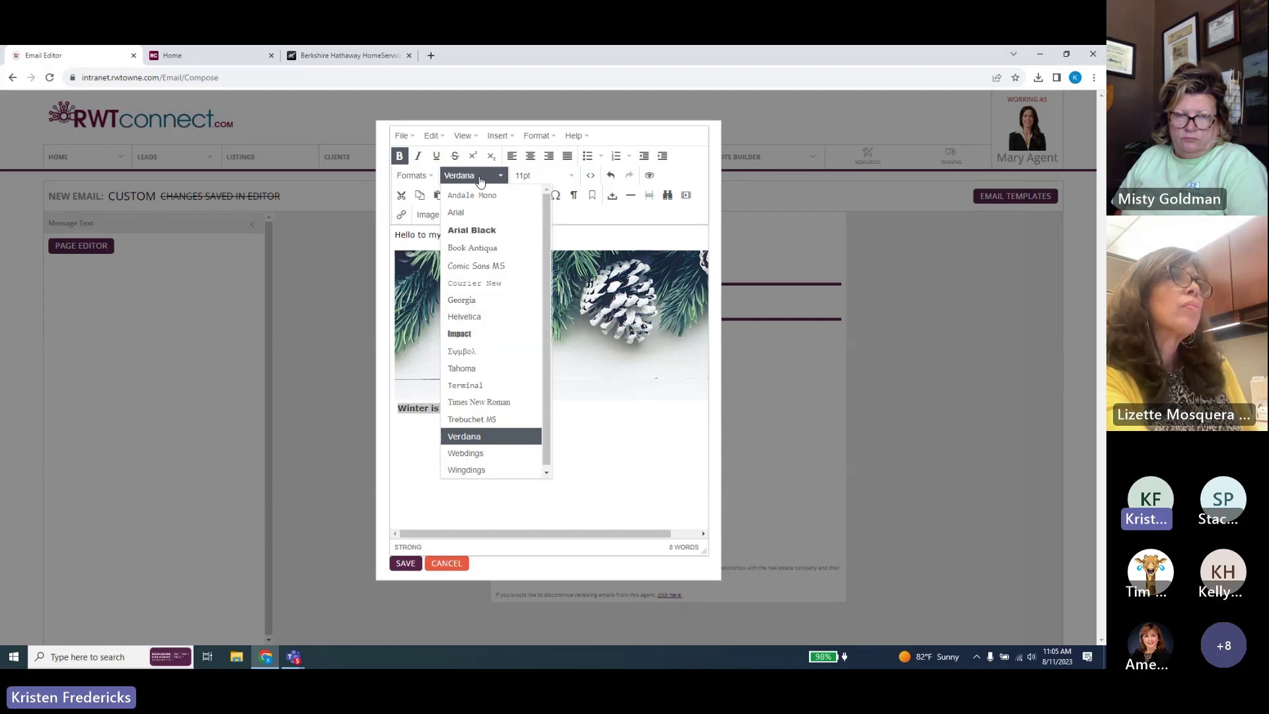
# Step: Set the 'Winter is almost here!' heading to Times New Roman at 18pt
pyautogui.click(486, 403)
pyautogui.click(544, 446)
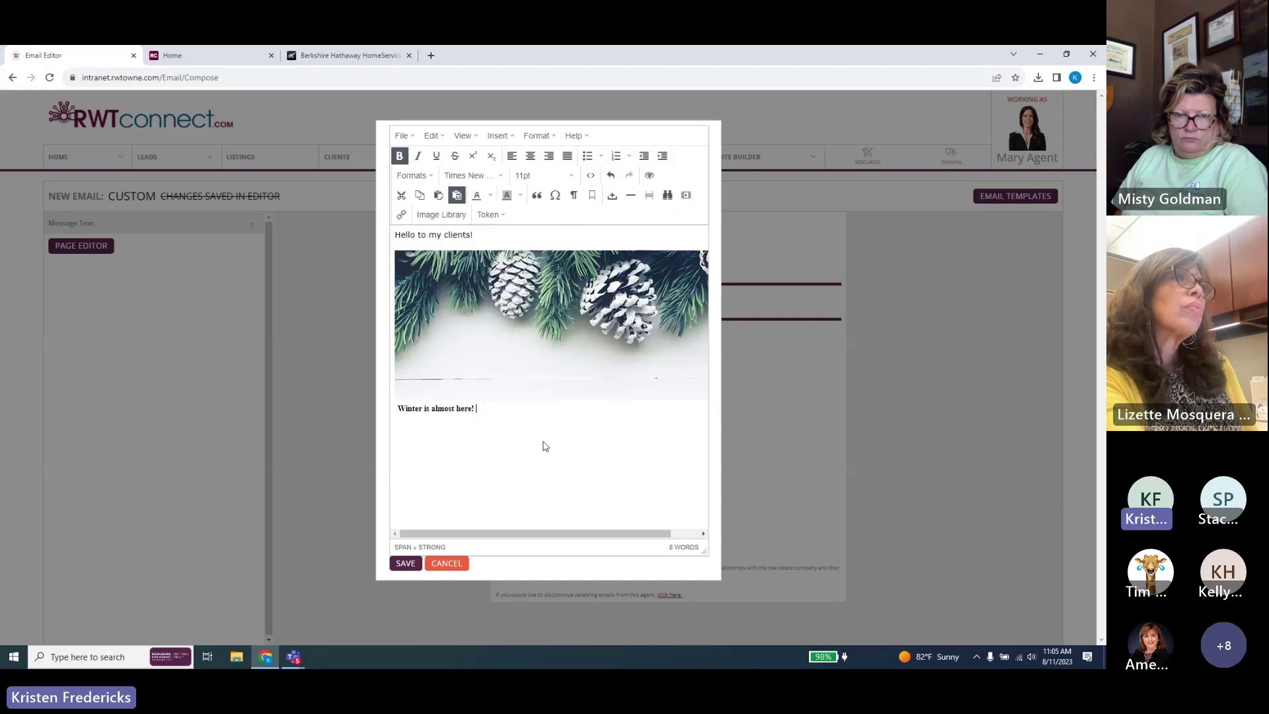
pyautogui.moveTo(491, 412); pyautogui.dragTo(396, 415)
pyautogui.click(544, 175)
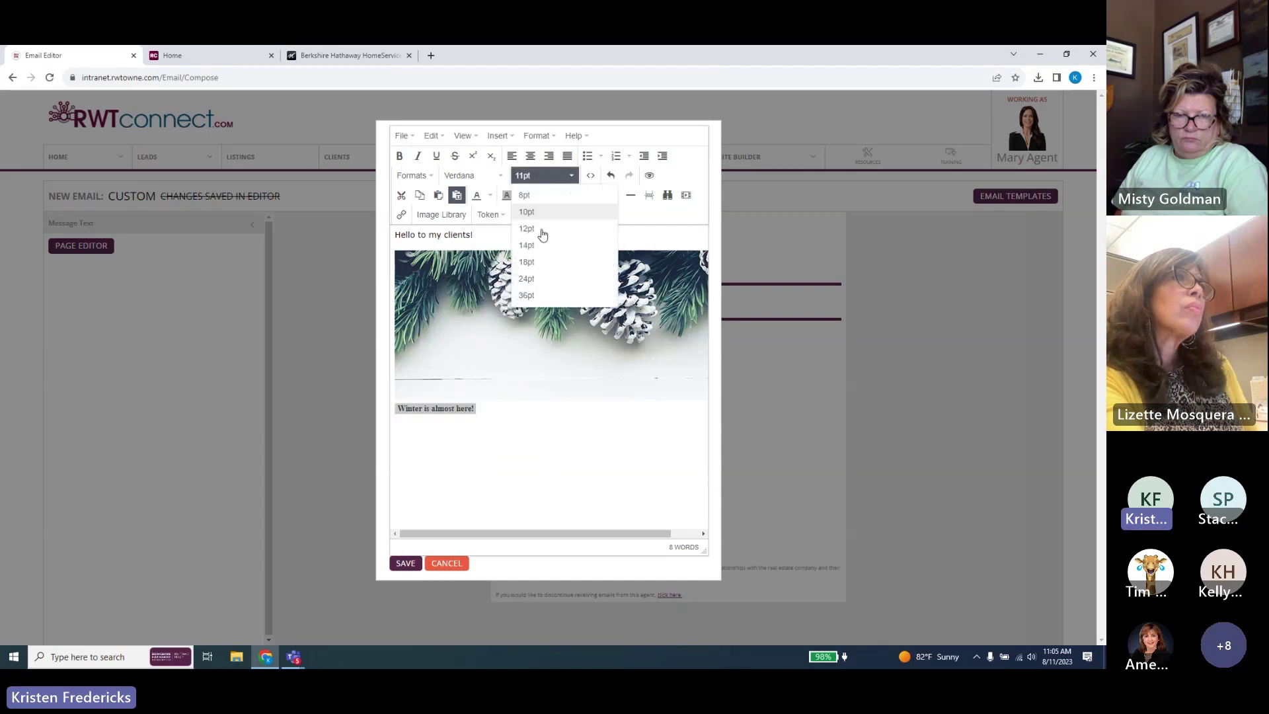
pyautogui.click(541, 265)
# Step: Colour the heading purple and save the edits back to the email preview
pyautogui.moveTo(536, 417); pyautogui.dragTo(418, 416)
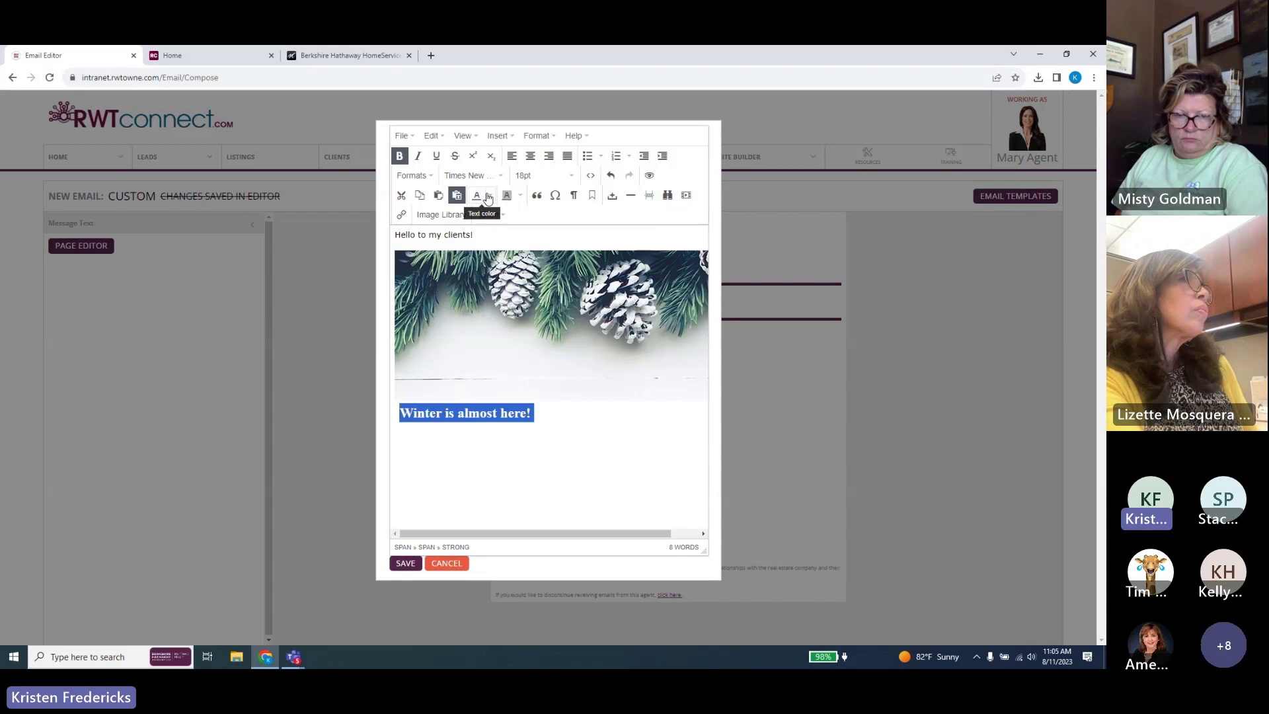
pyautogui.click(490, 197)
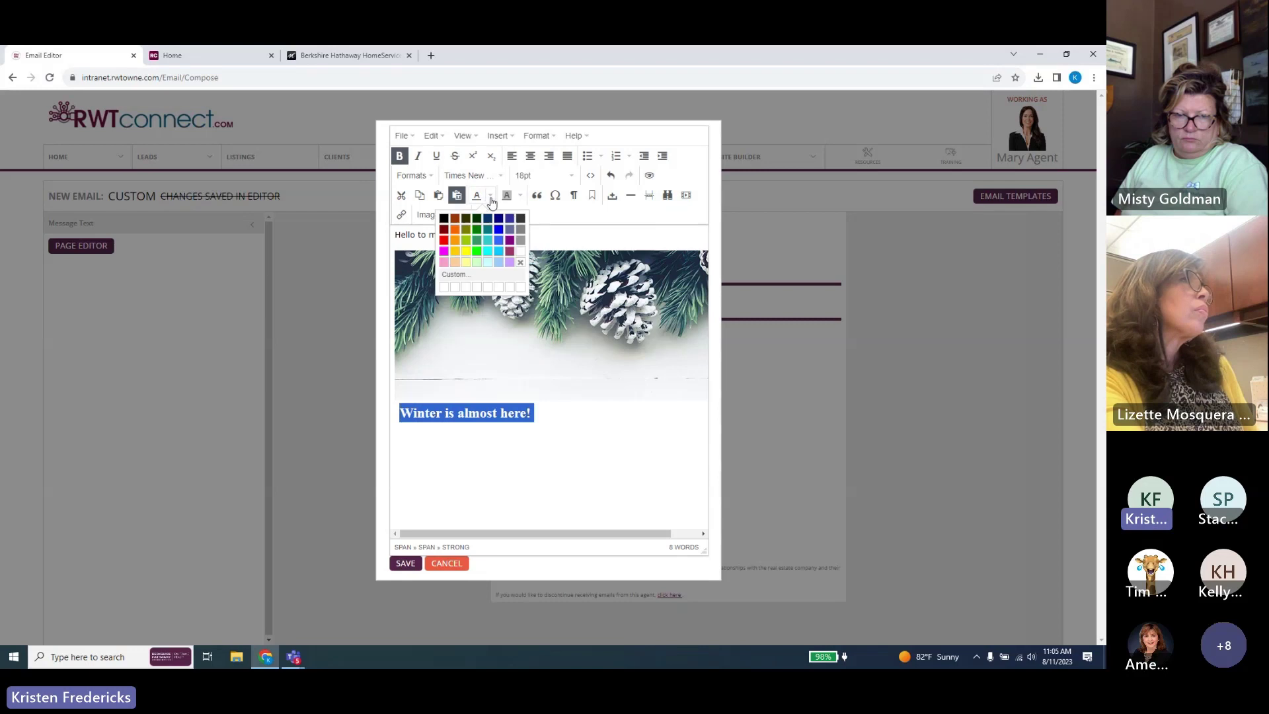
pyautogui.click(510, 251)
pyautogui.click(615, 455)
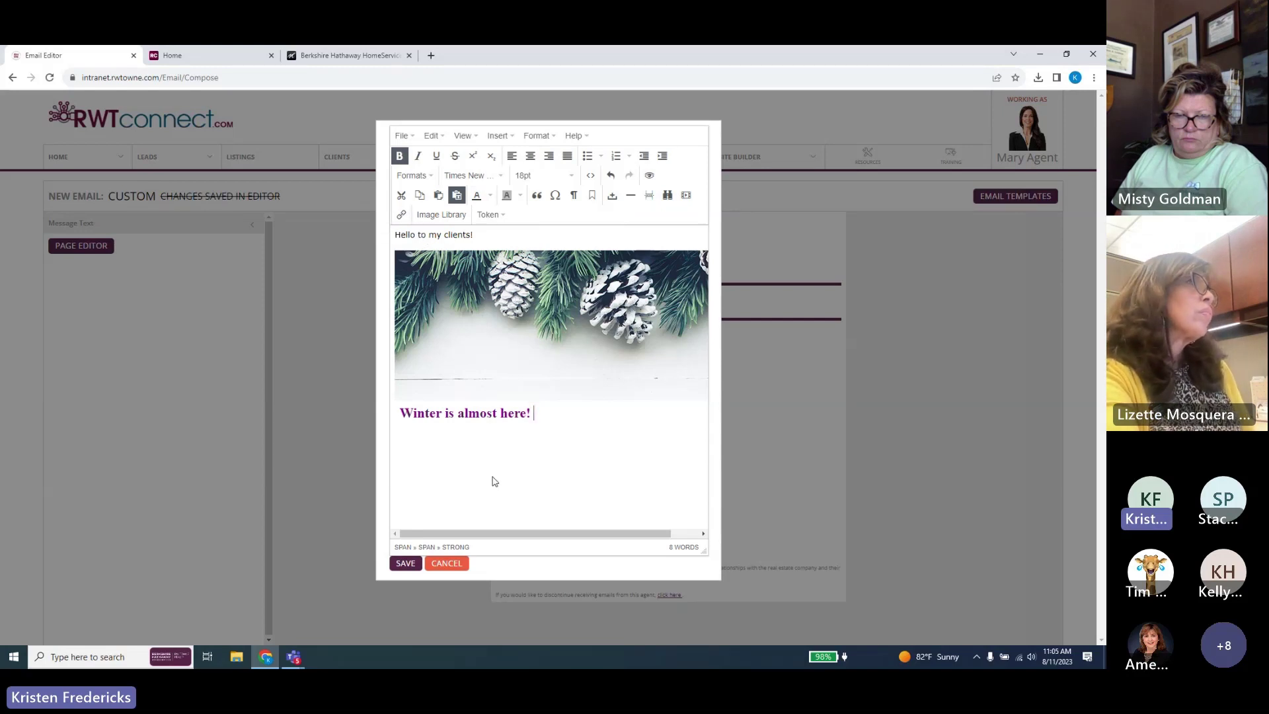
pyautogui.click(405, 565)
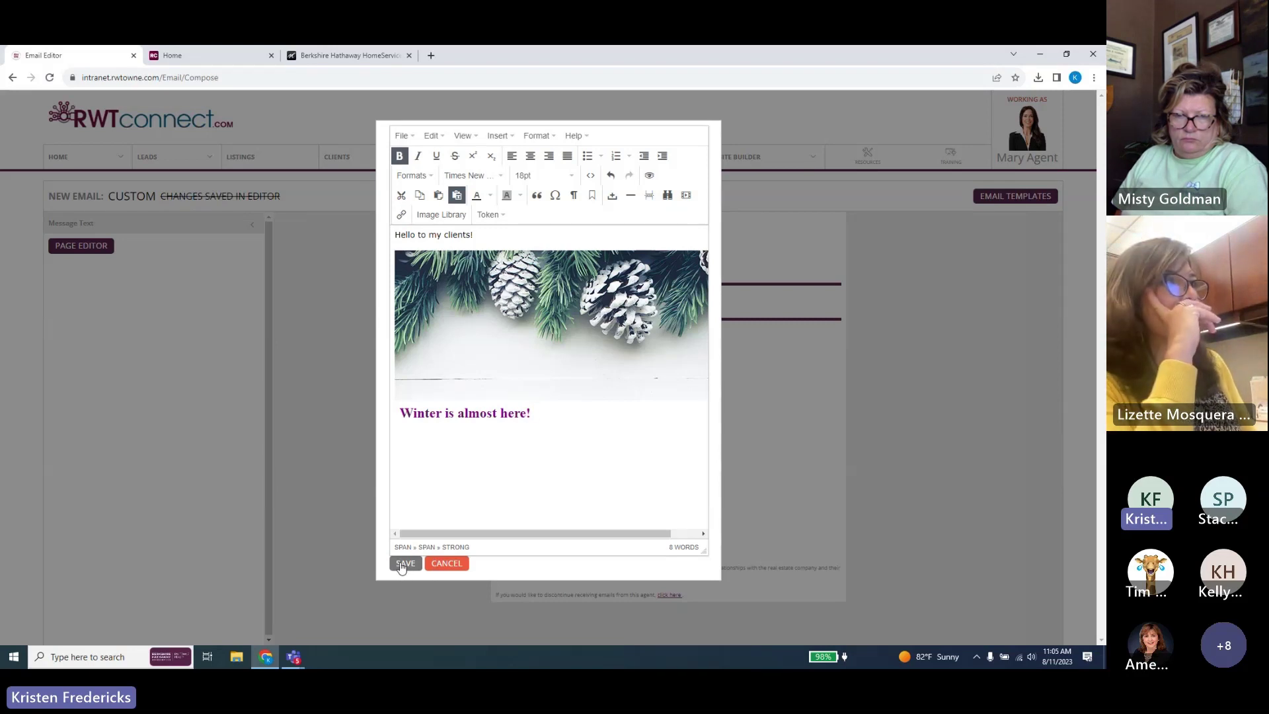
pyautogui.click(401, 565)
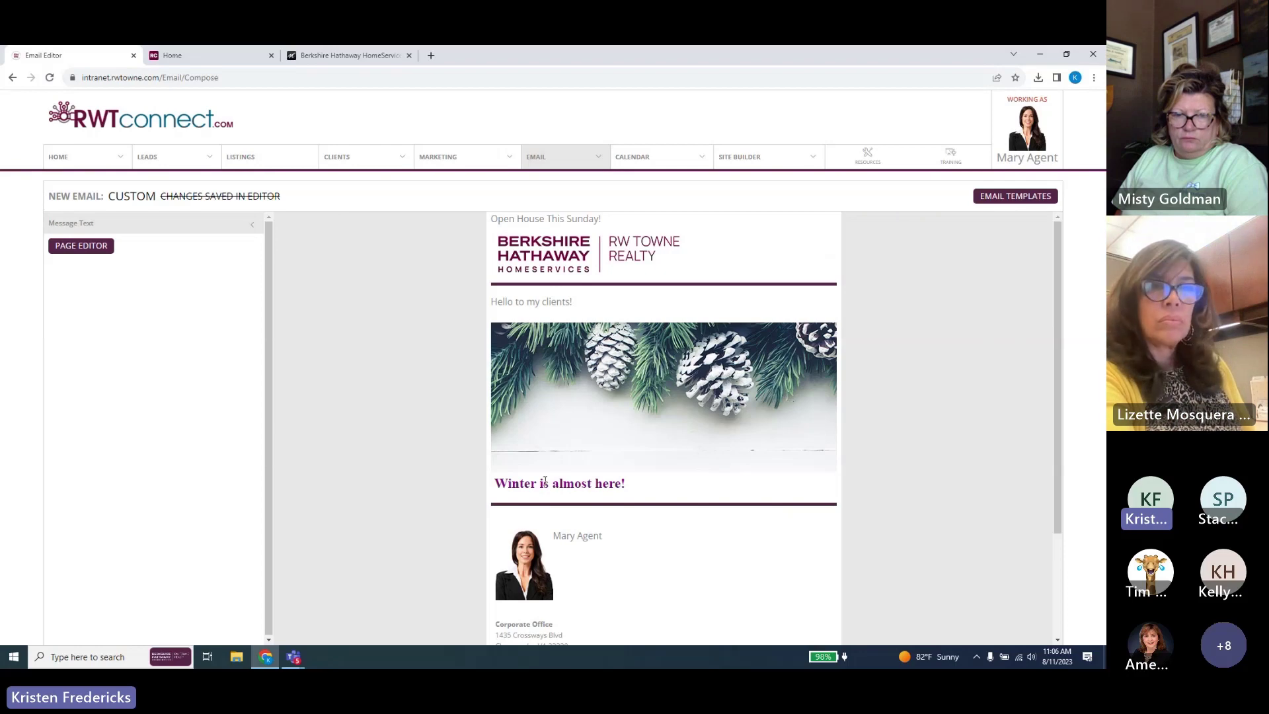
# Step: Collapse the Message Text panel to reveal the Subject row and SEND and SAVE buttons
pyautogui.scroll(-2, 658, 498)
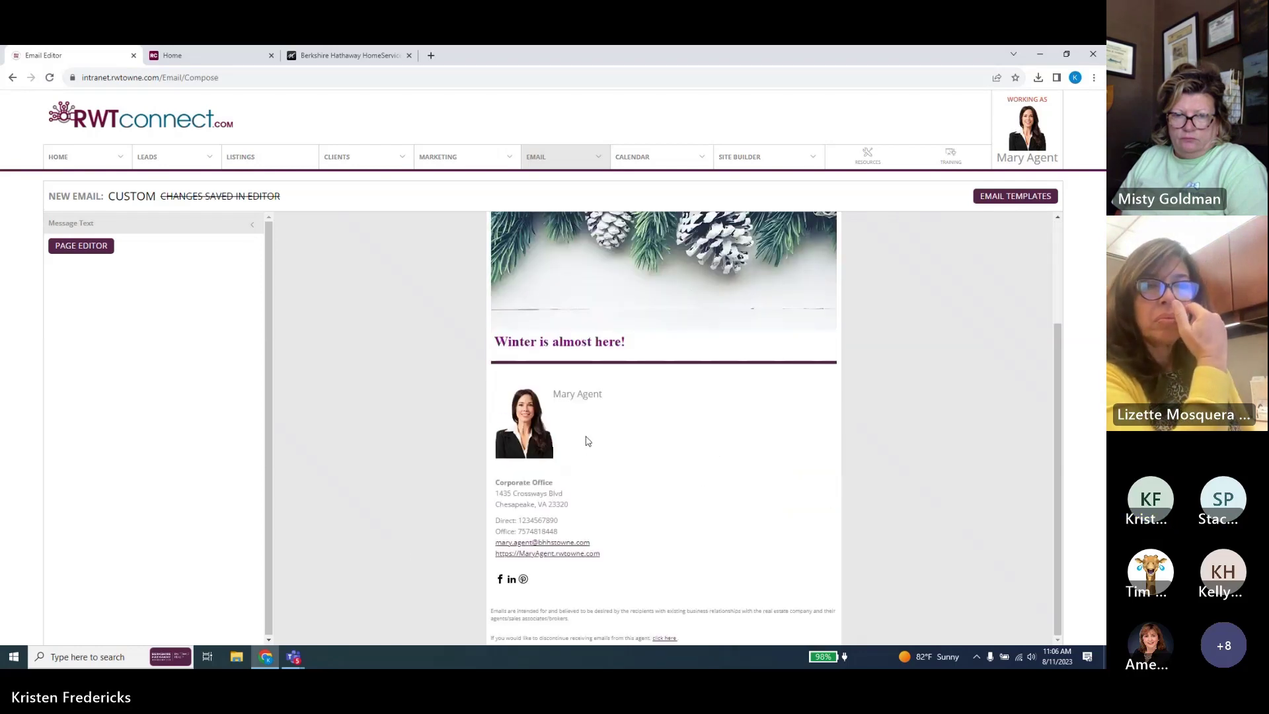
pyautogui.scroll(2, 588, 423)
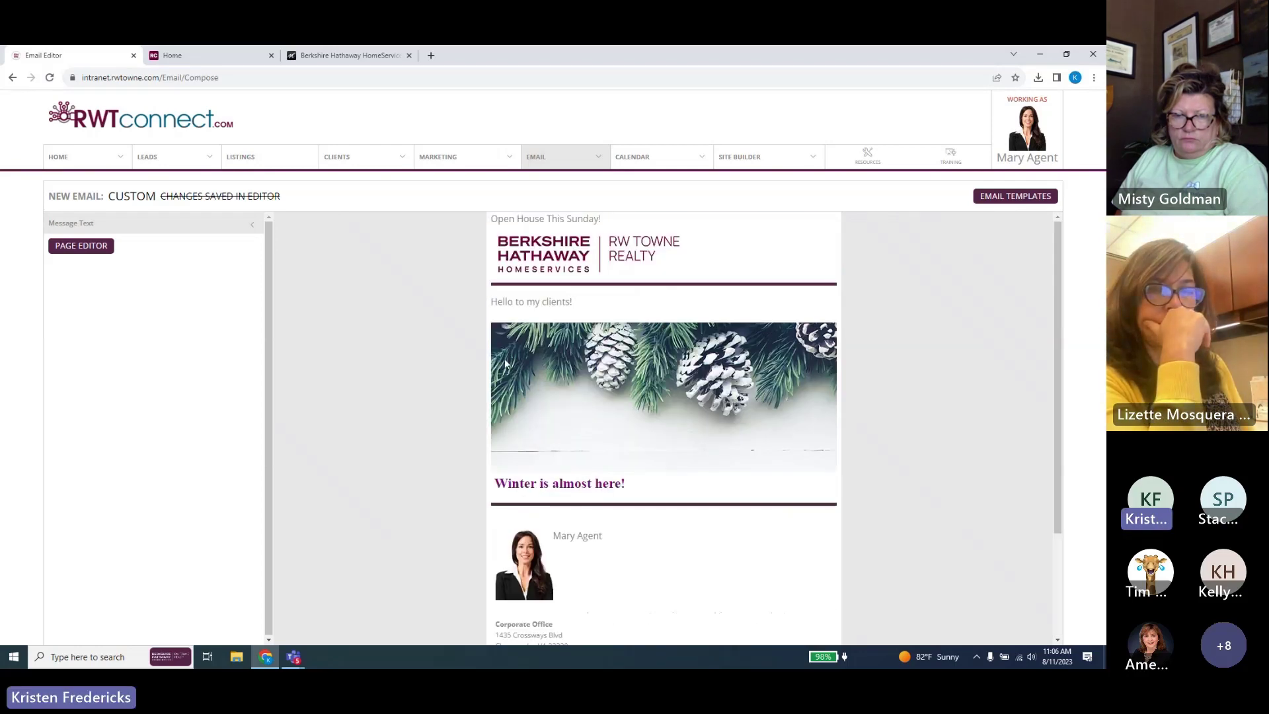
pyautogui.click(227, 227)
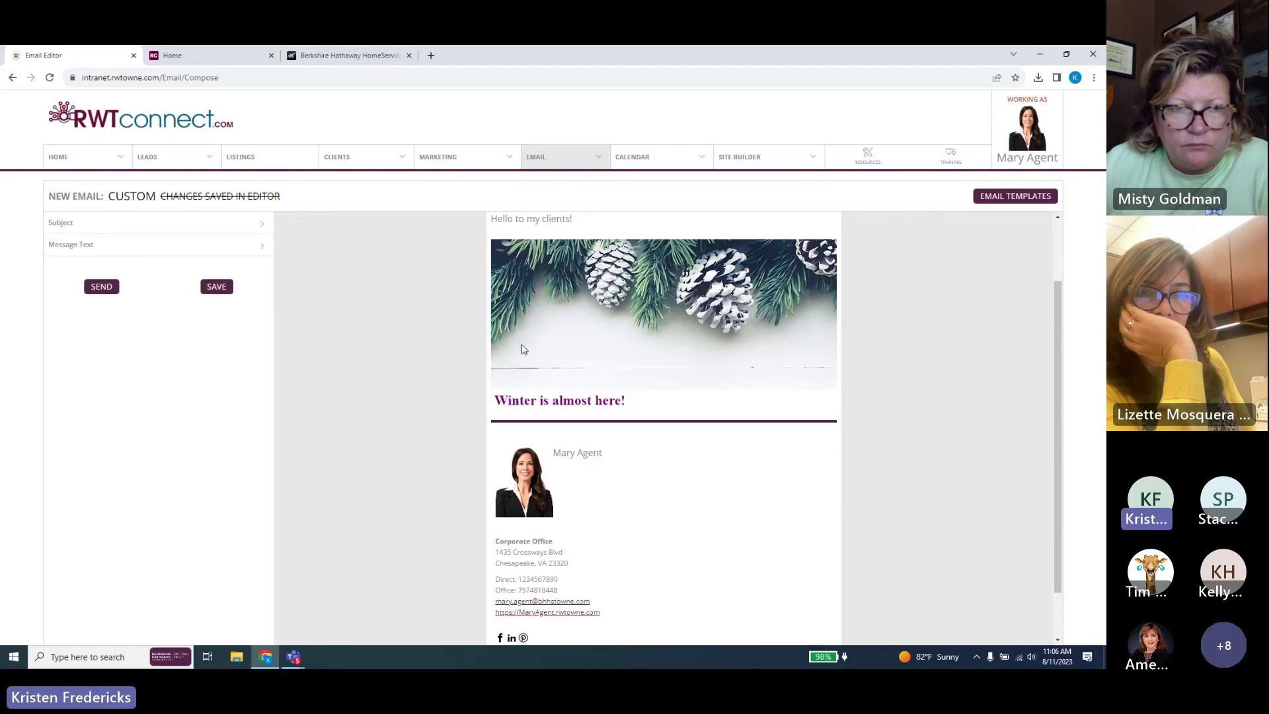
pyautogui.scroll(2, 550, 348)
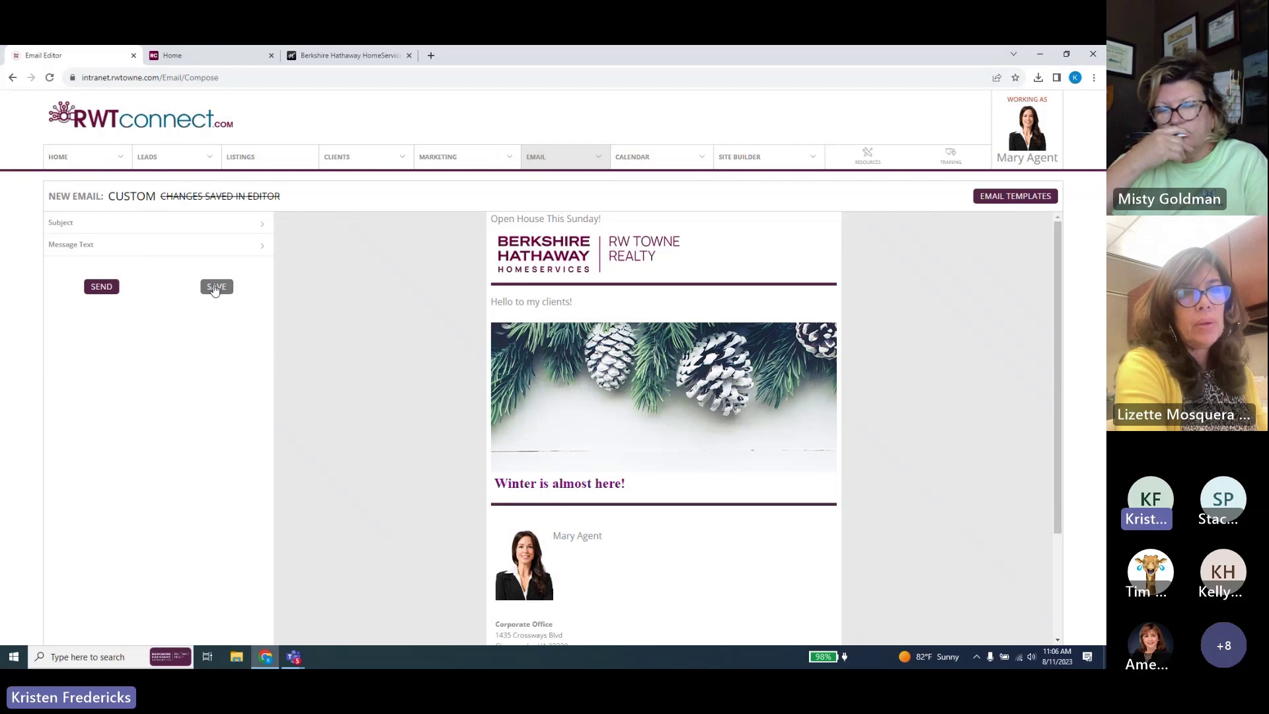
# Step: Title the email 'Winter is Coming' and choose the existing My Neighborhood folder
pyautogui.click(215, 288)
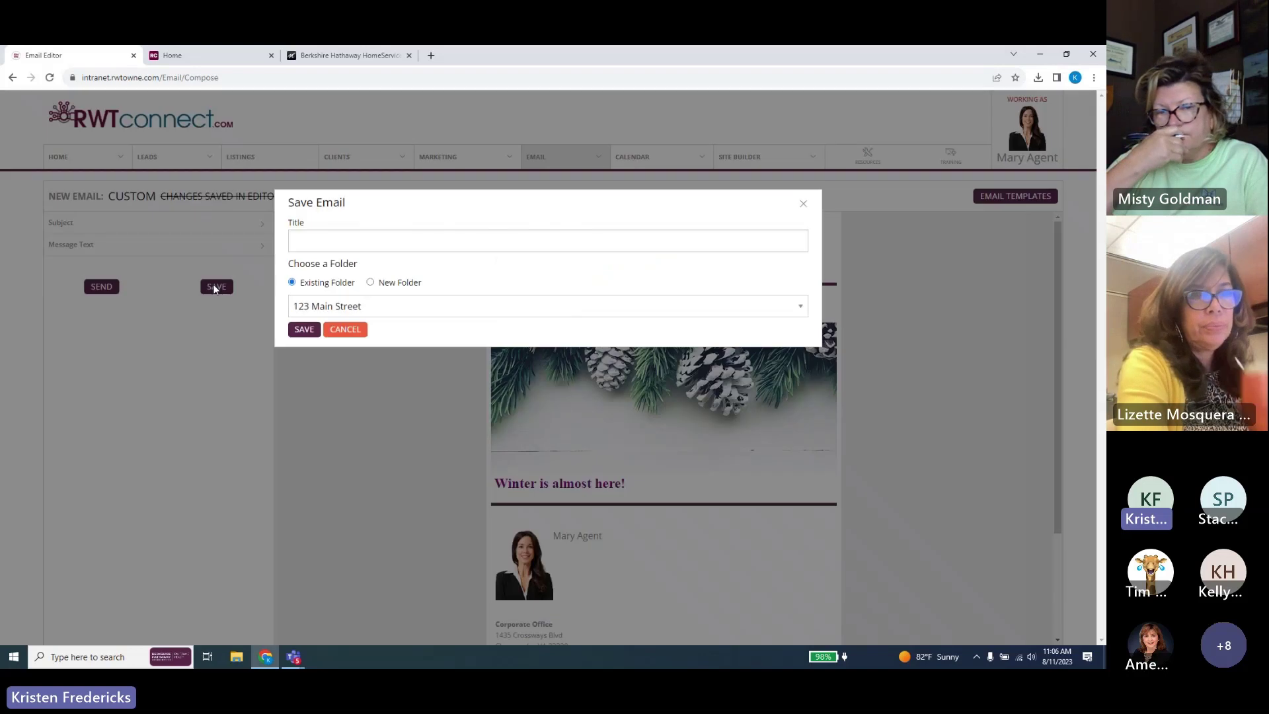
pyautogui.click(343, 236)
pyautogui.write('Winte')
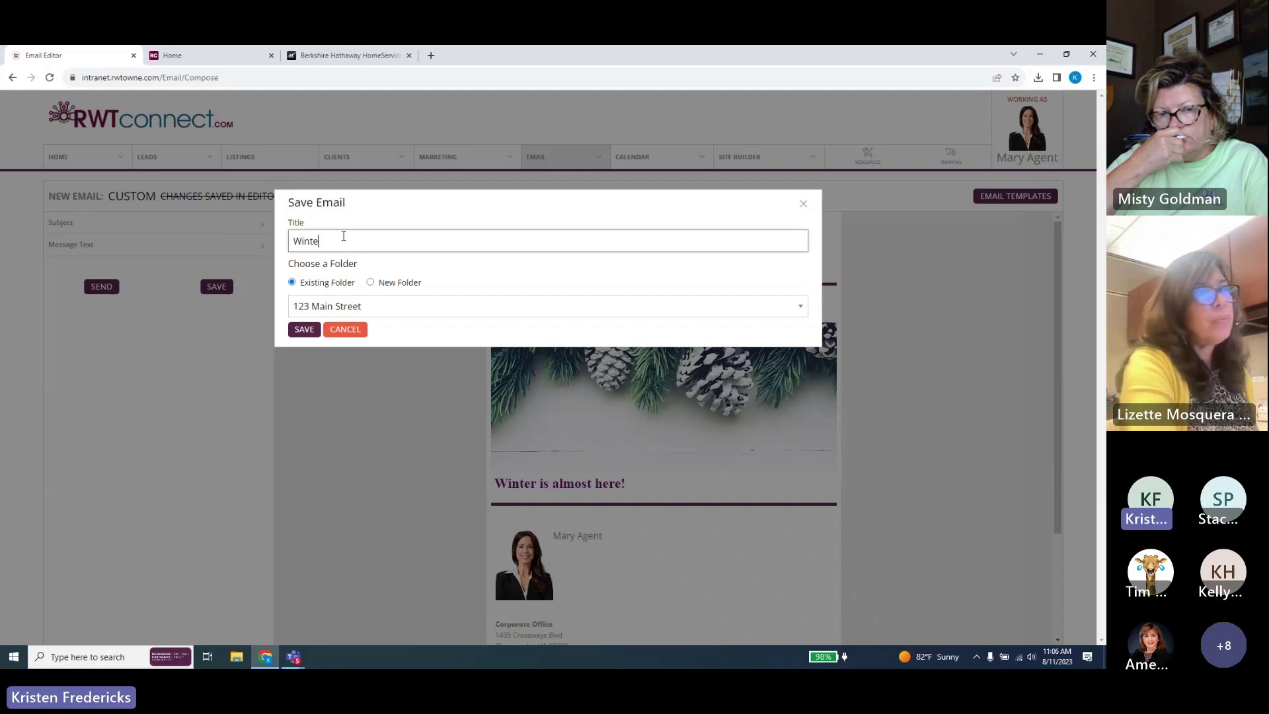
pyautogui.write('r is Coming')
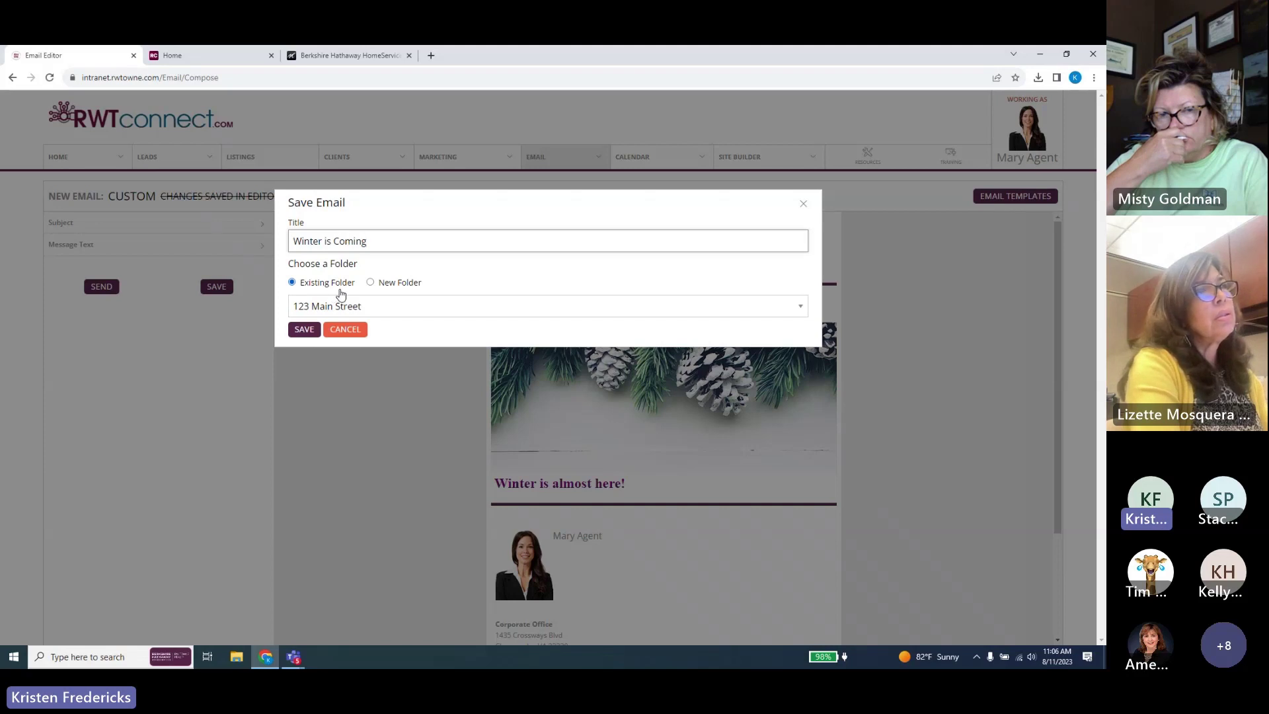
pyautogui.click(415, 307)
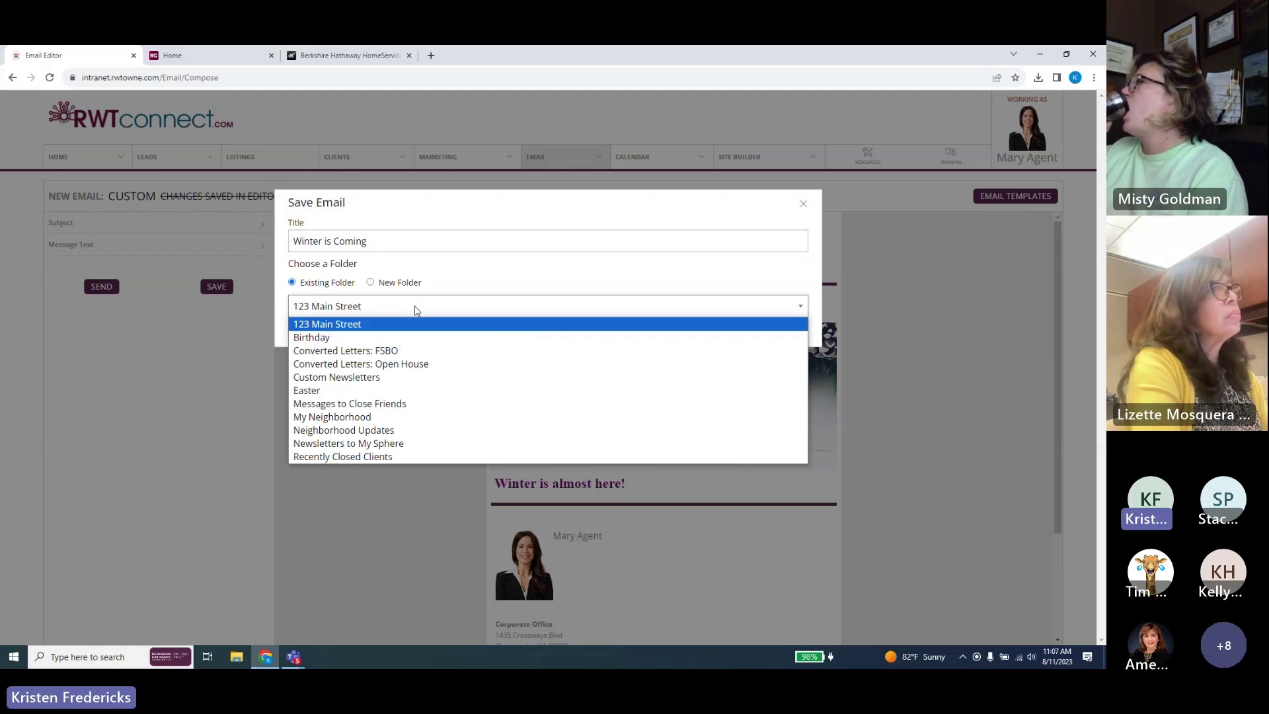
pyautogui.click(409, 419)
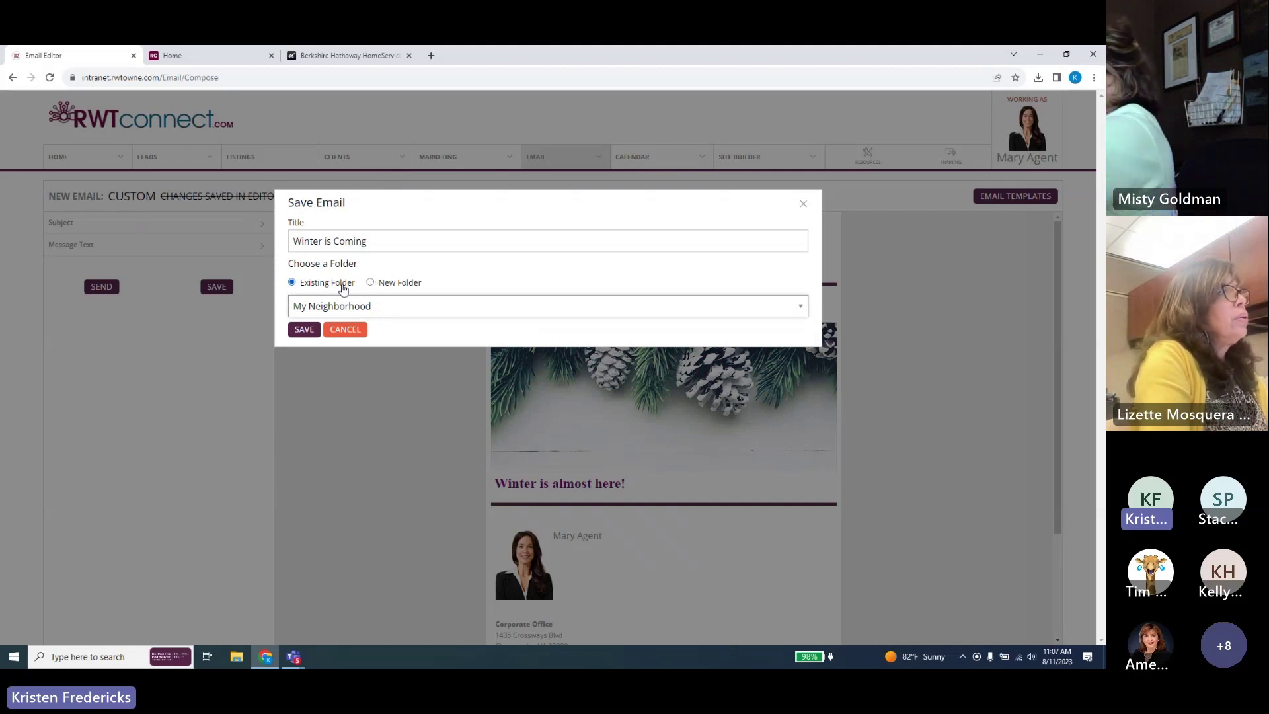
pyautogui.click(371, 282)
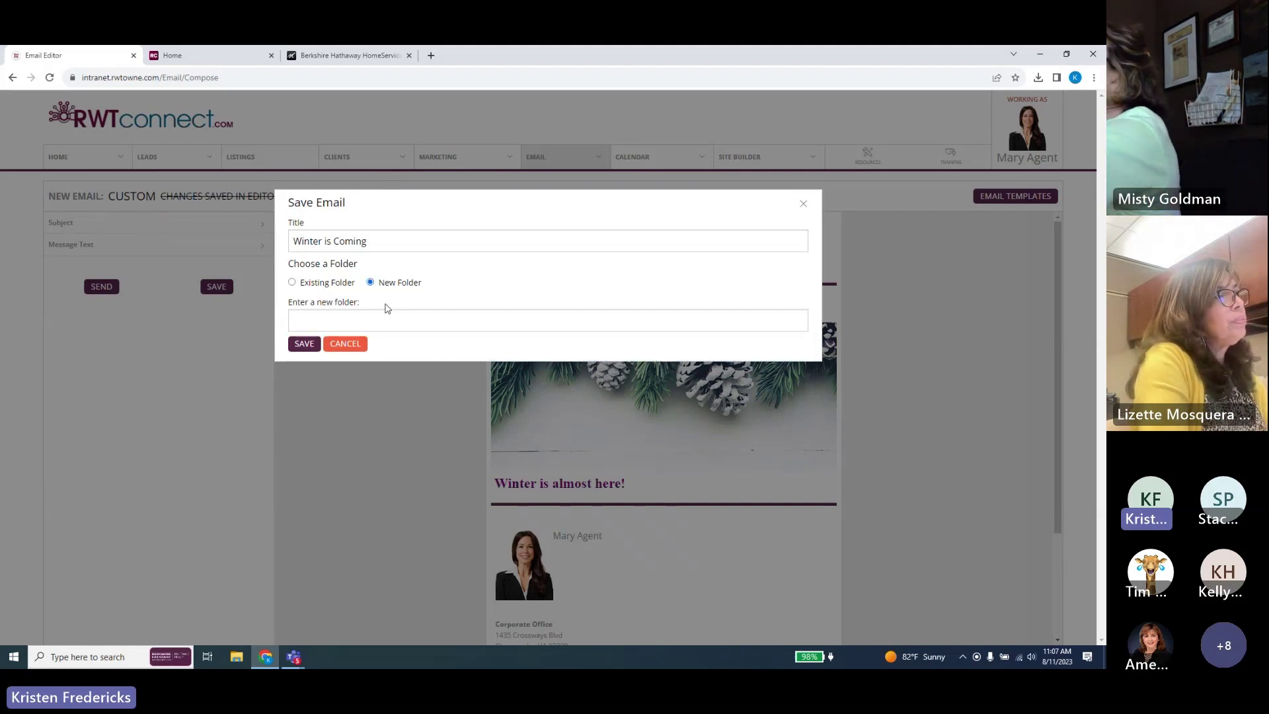
pyautogui.click(292, 282)
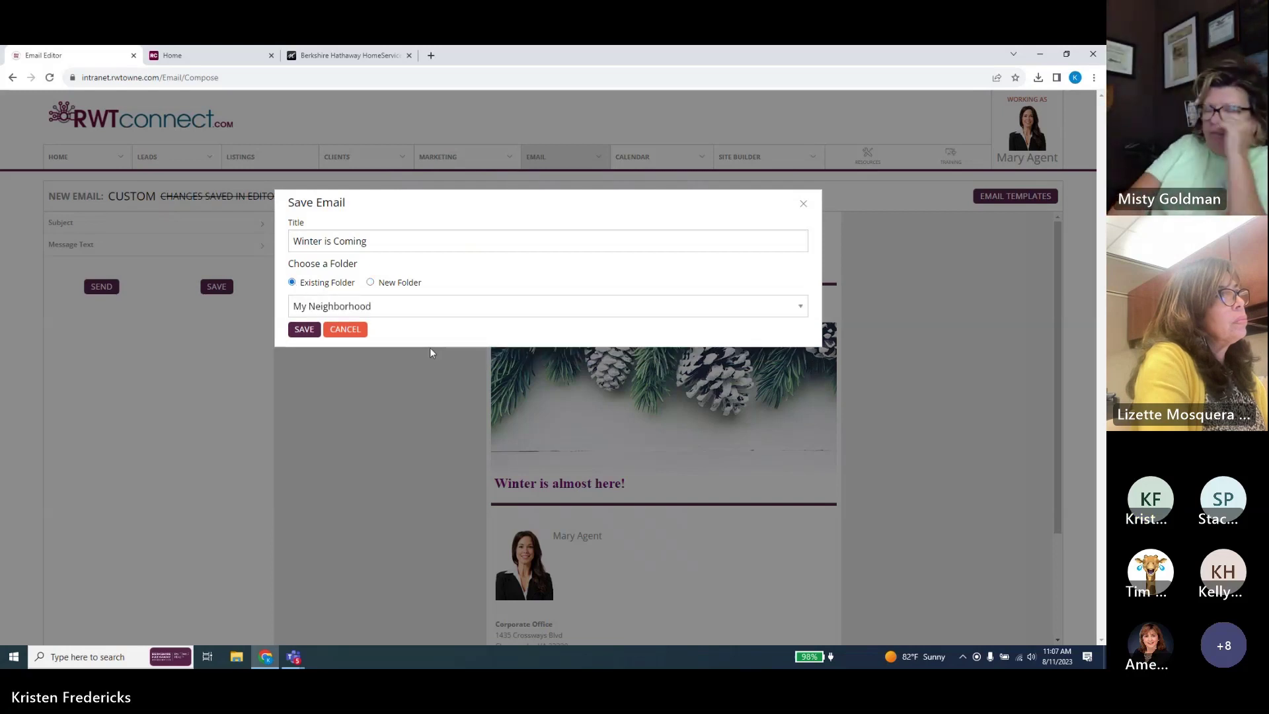
pyautogui.click(311, 334)
# Step: Confirm the successful-save alert for the 'Winter is Coming' email
pyautogui.click(652, 145)
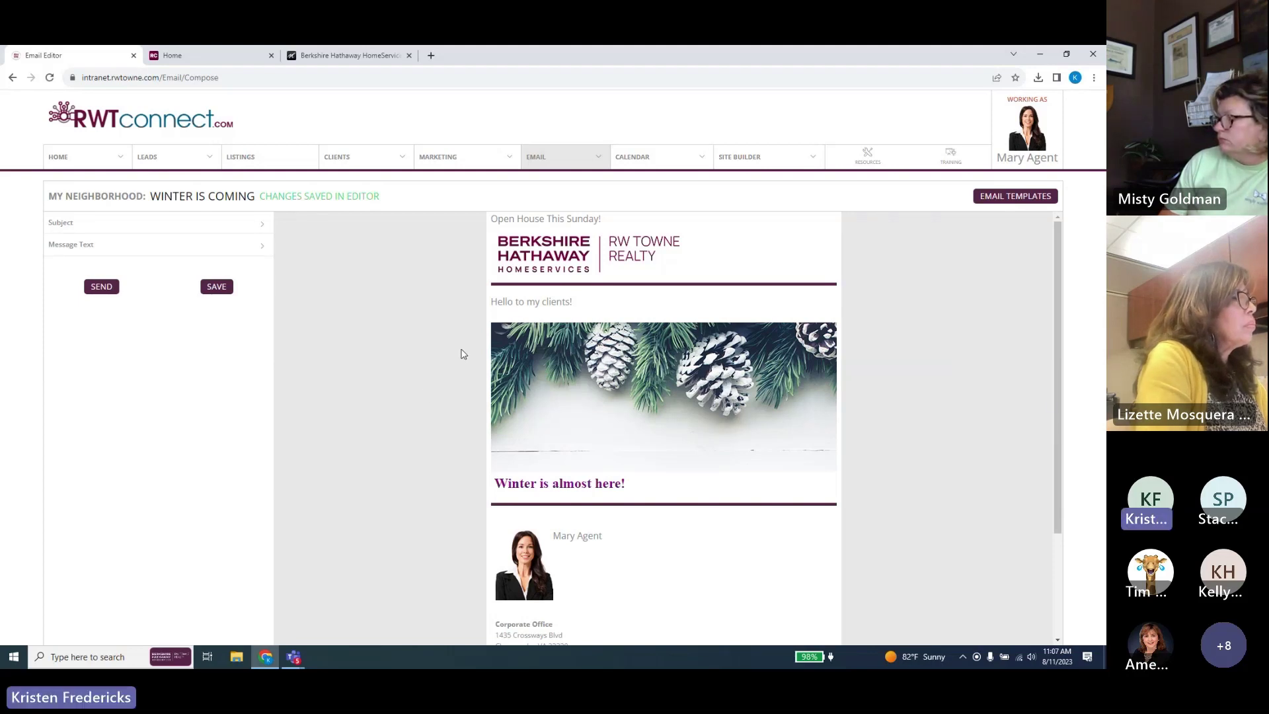
# Step: Search the contact list by the contact's first name and add the matching contact as recipient
pyautogui.click(100, 289)
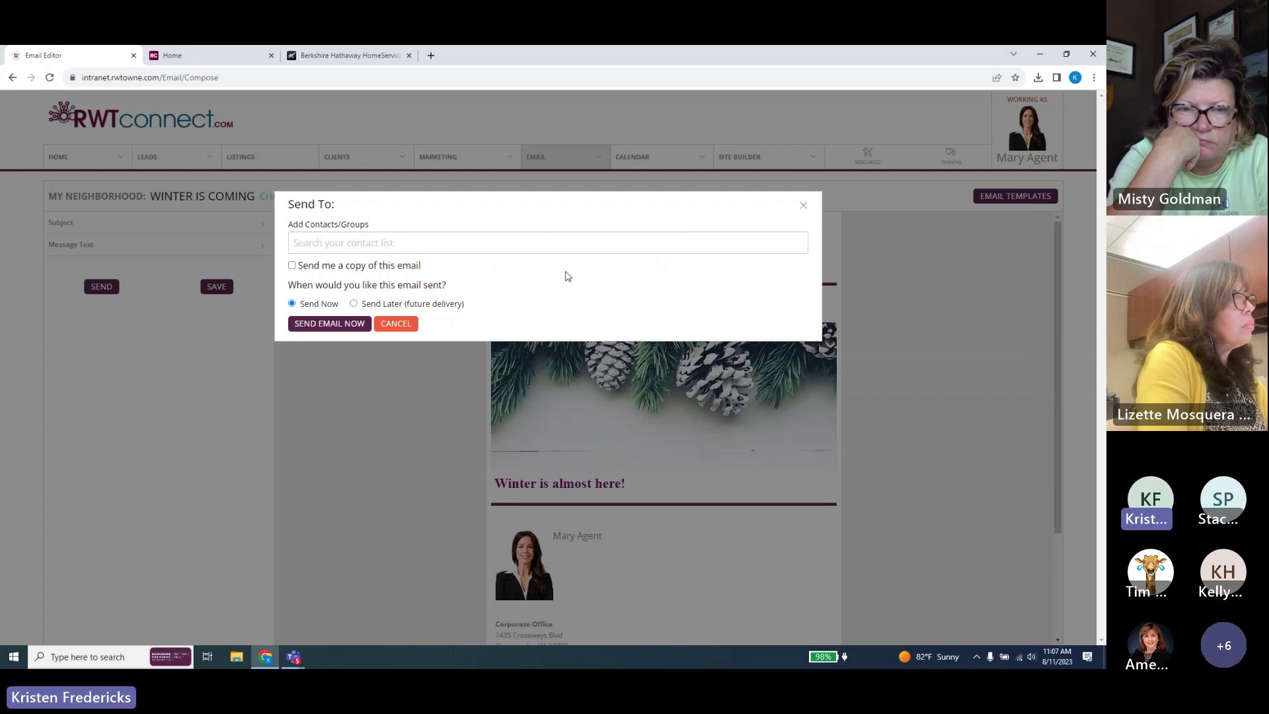
pyautogui.click(491, 246)
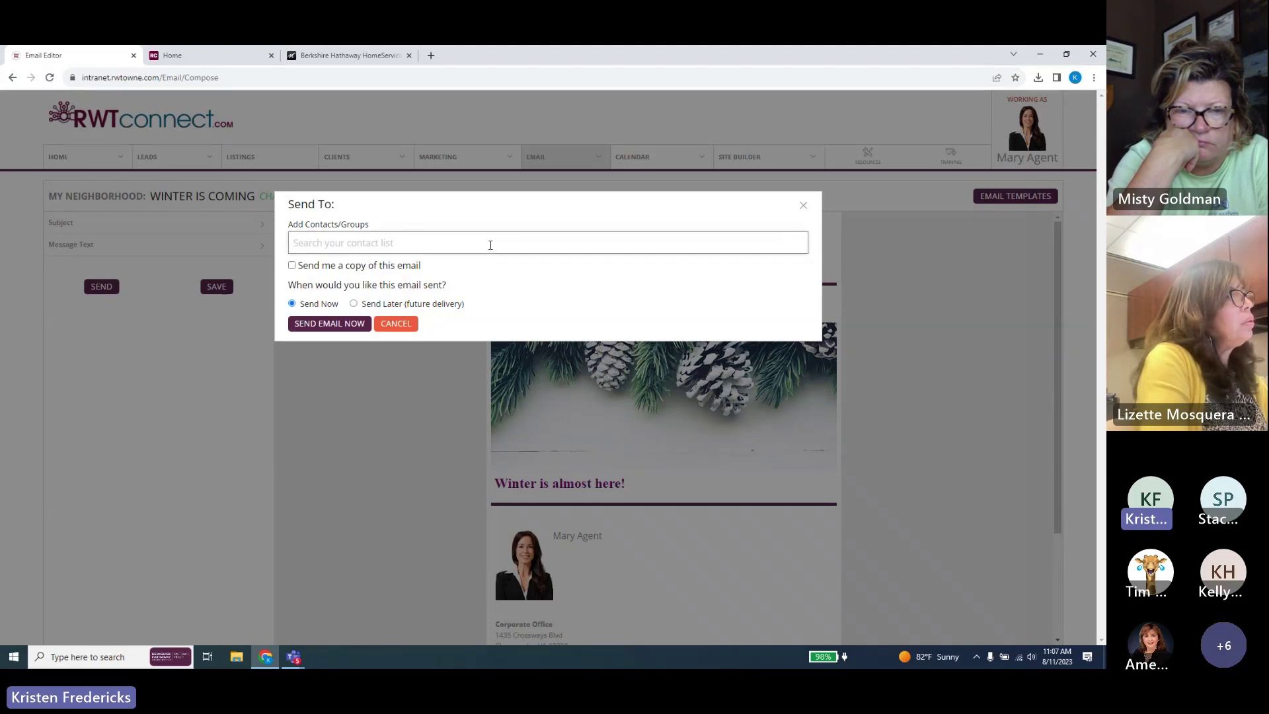
pyautogui.write('lulie')
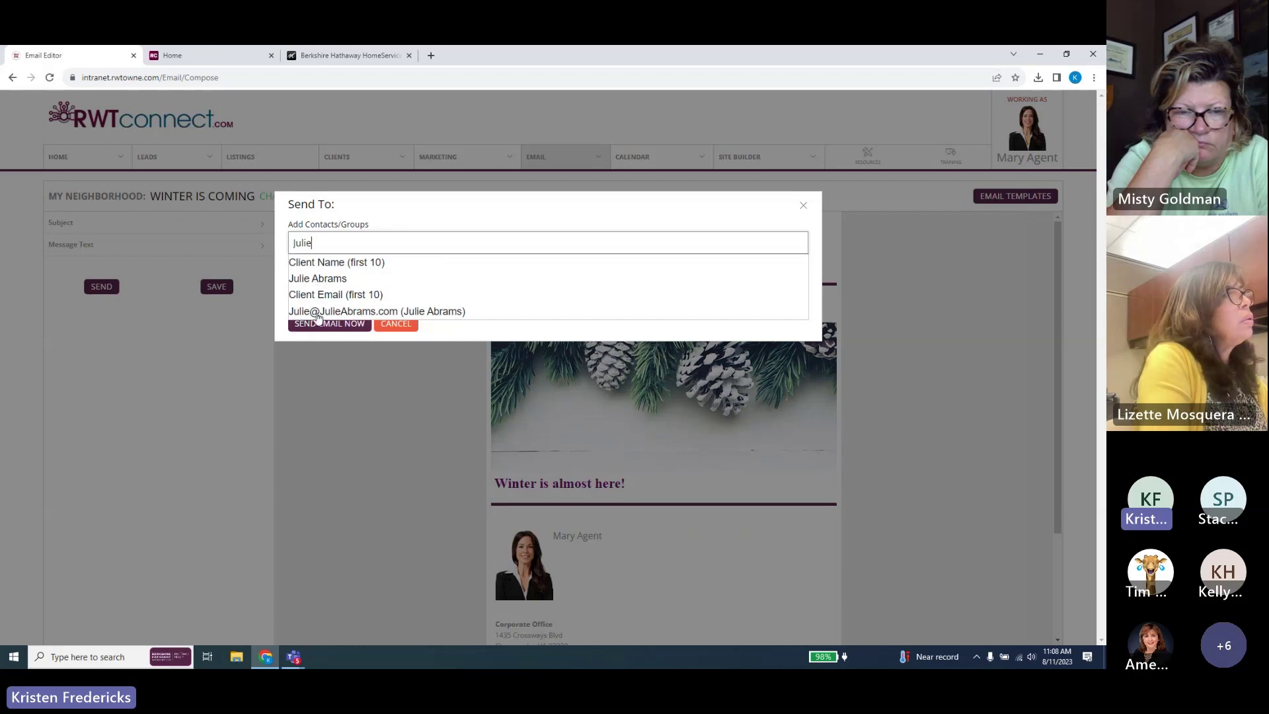
pyautogui.click(334, 280)
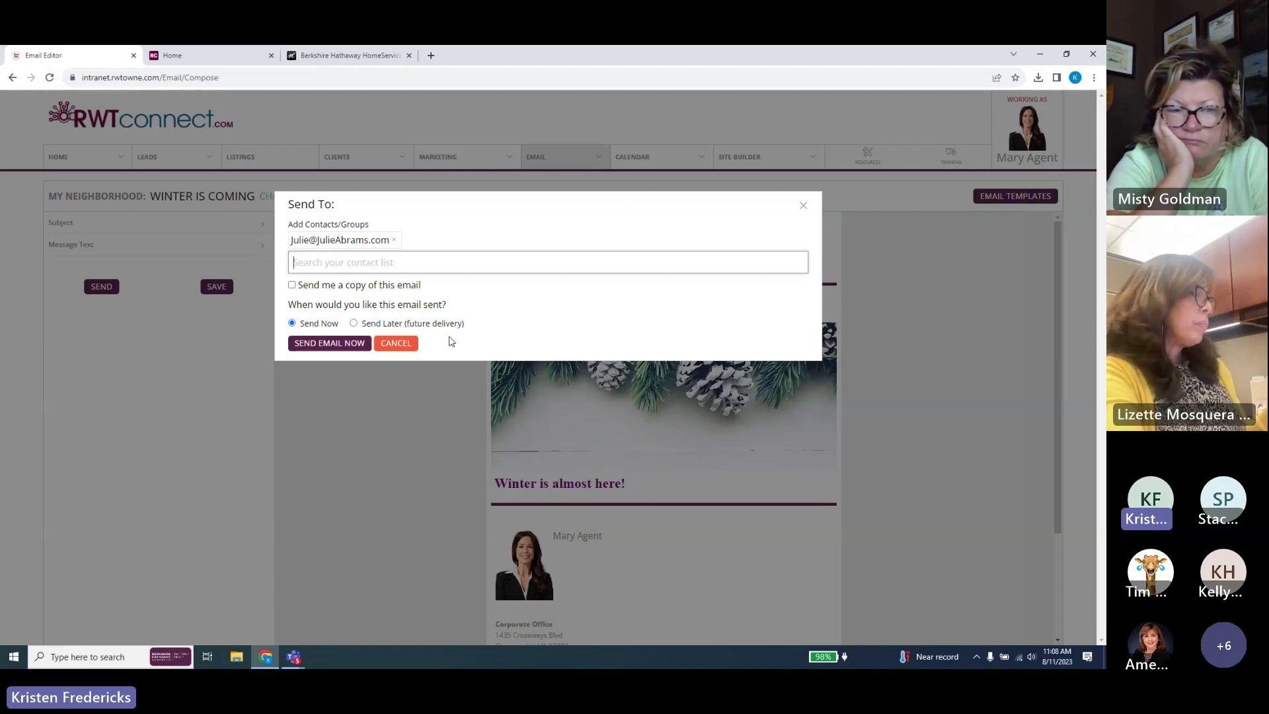
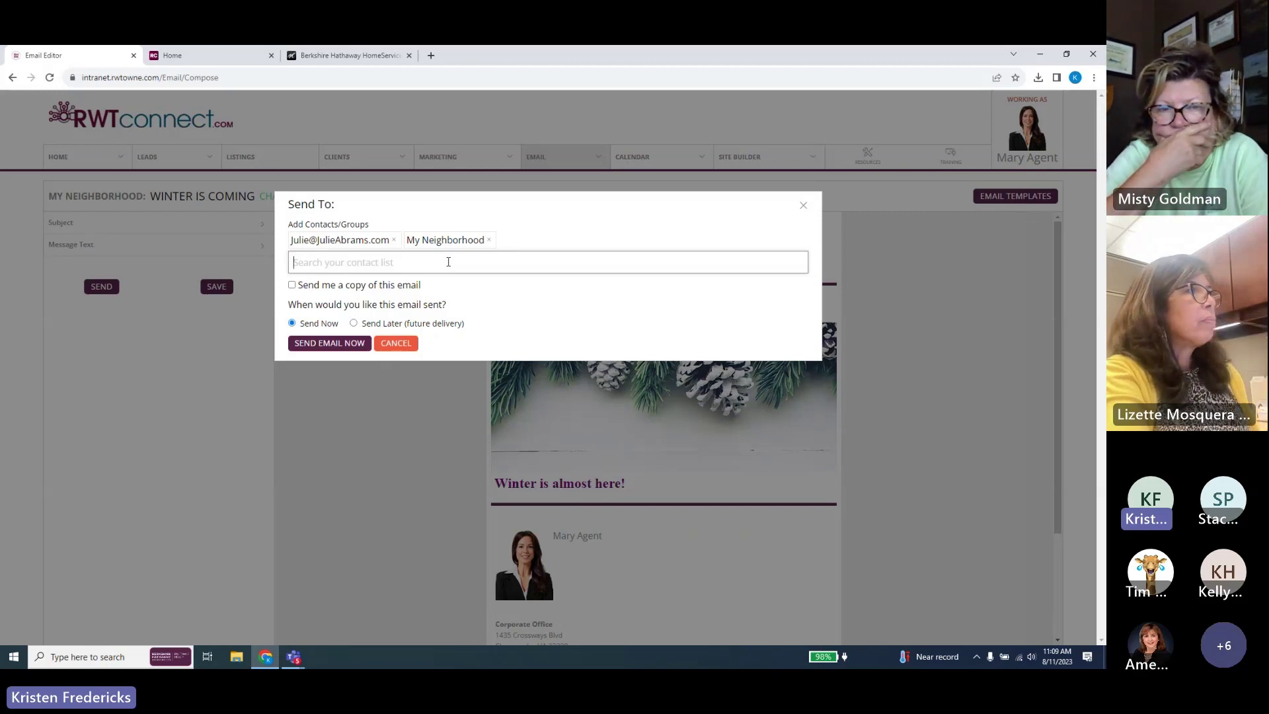
# Step: Drop All Contacts and My Neighborhood so only the single contact remains, then send immediately
pyautogui.write('all')
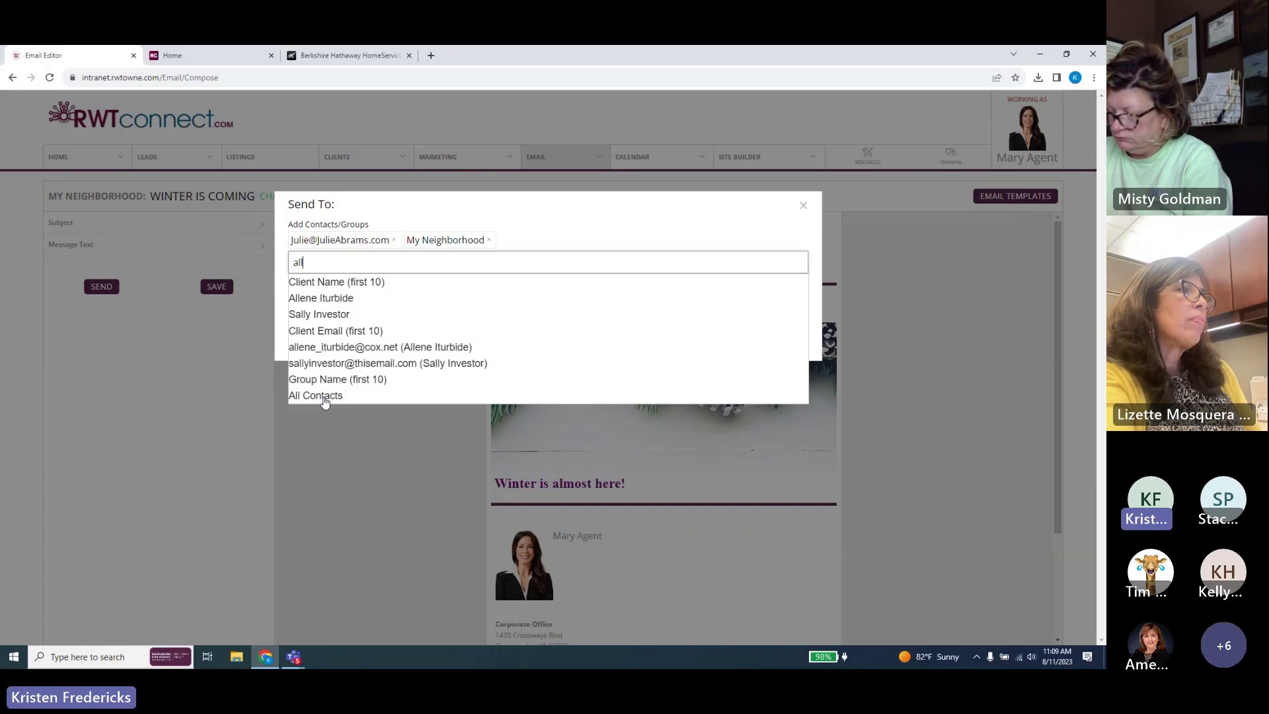
pyautogui.click(323, 396)
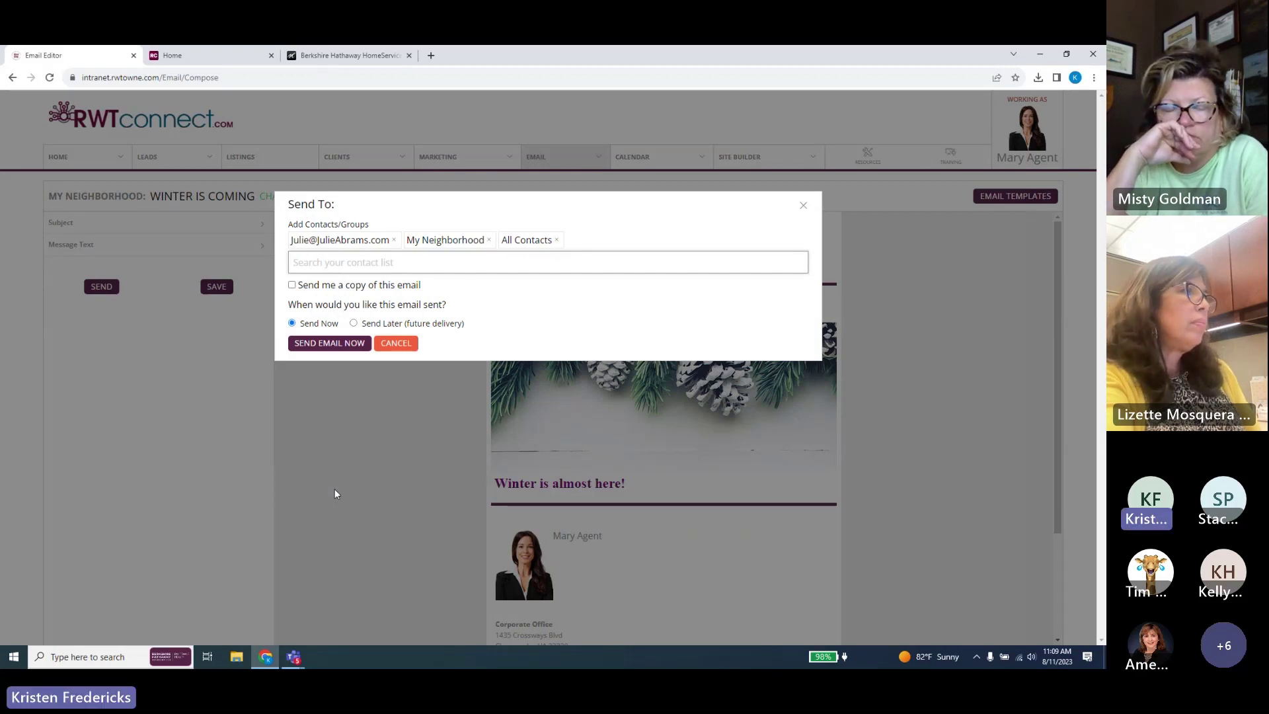
pyautogui.click(556, 241)
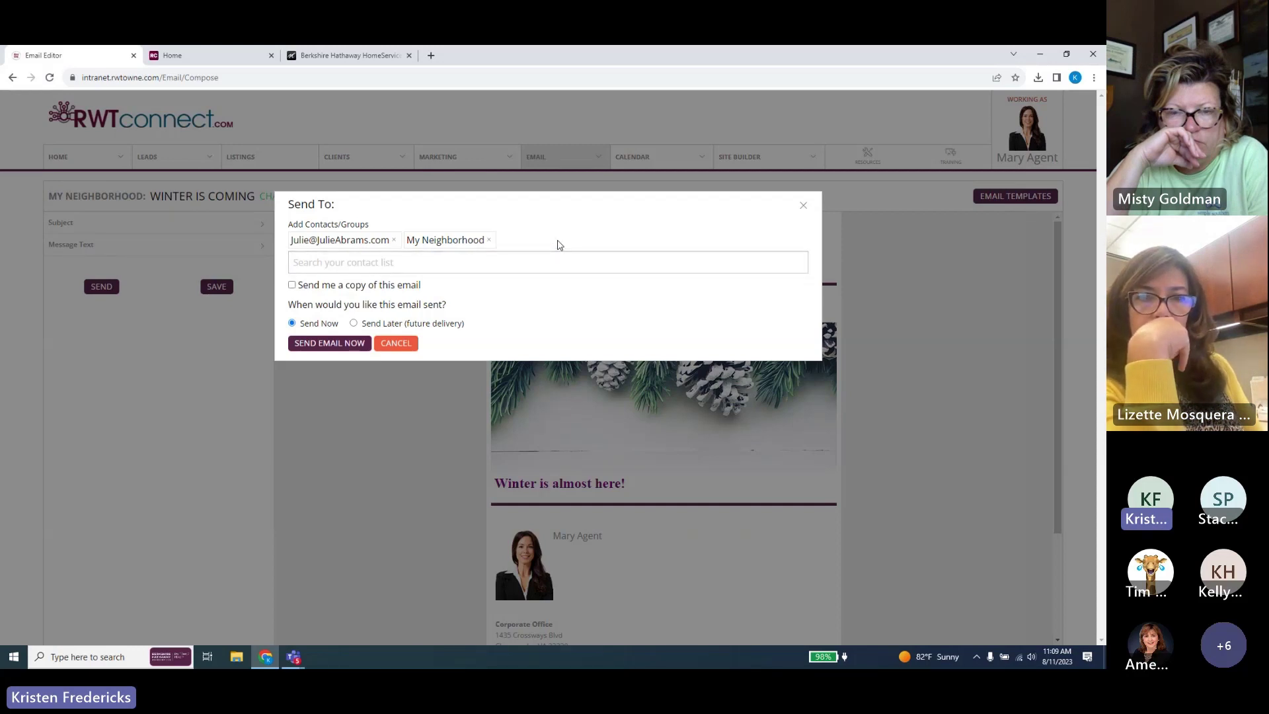
pyautogui.click(490, 240)
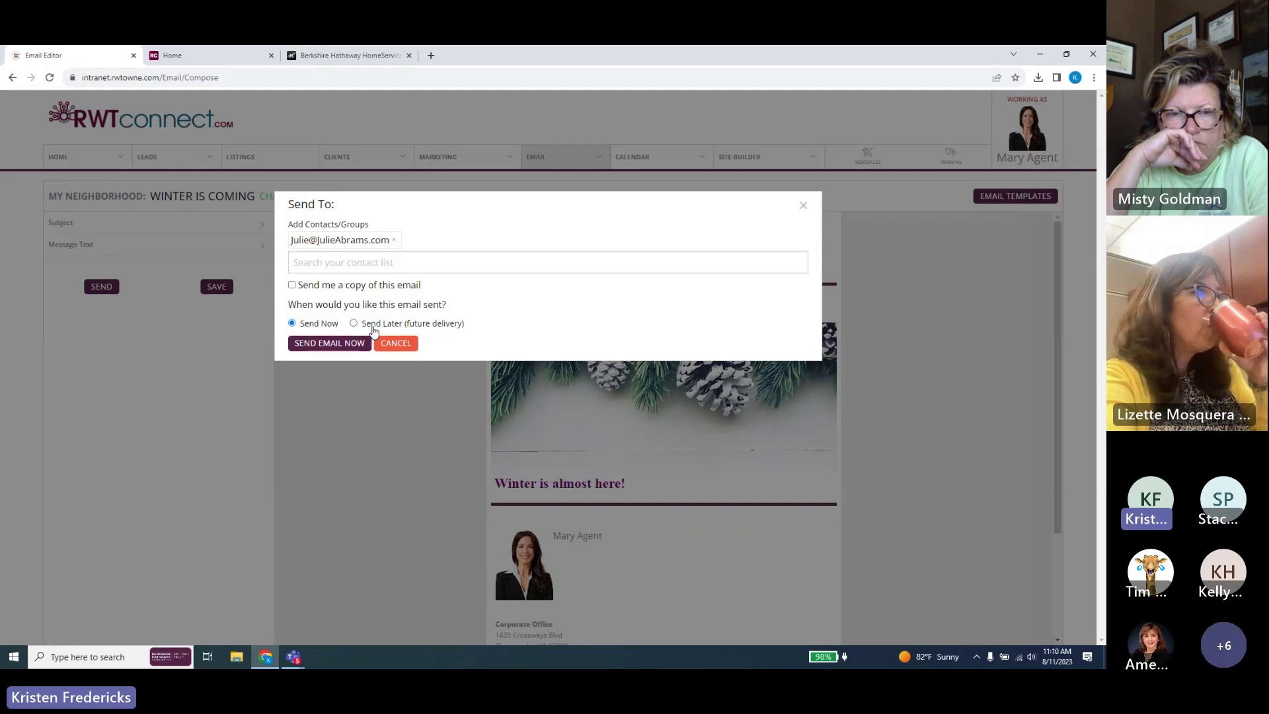
pyautogui.click(354, 324)
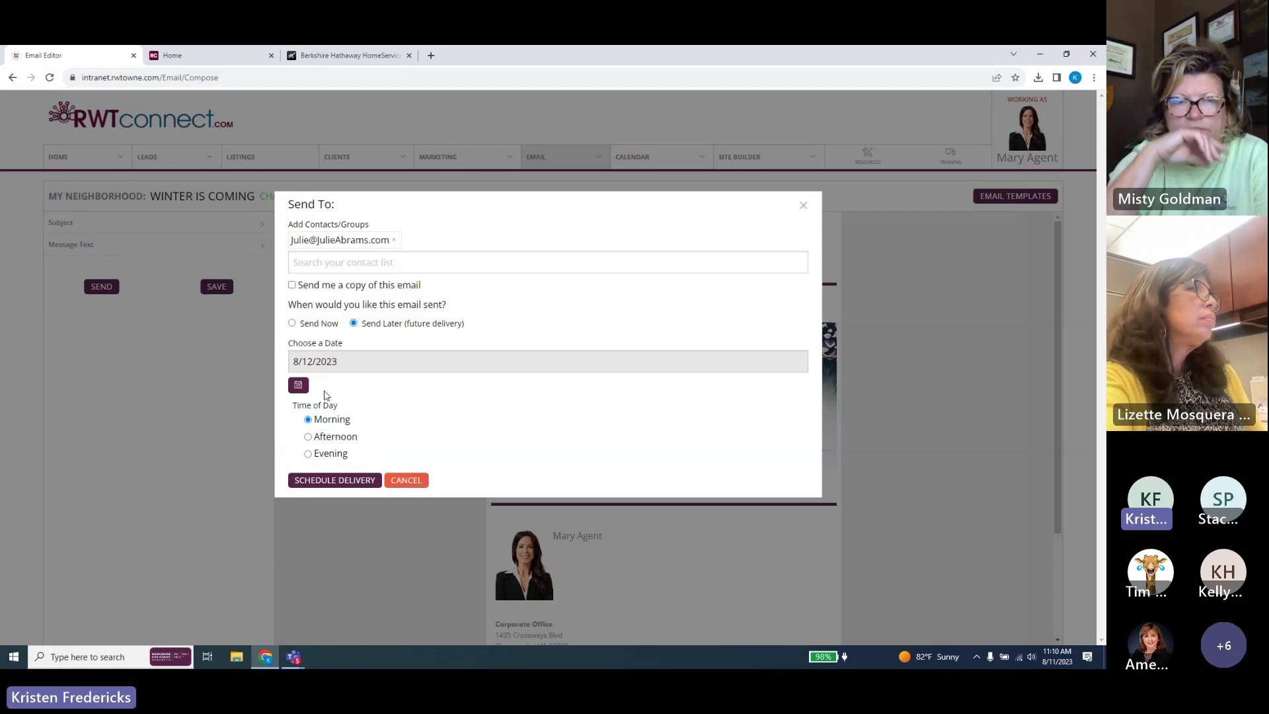
pyautogui.click(291, 324)
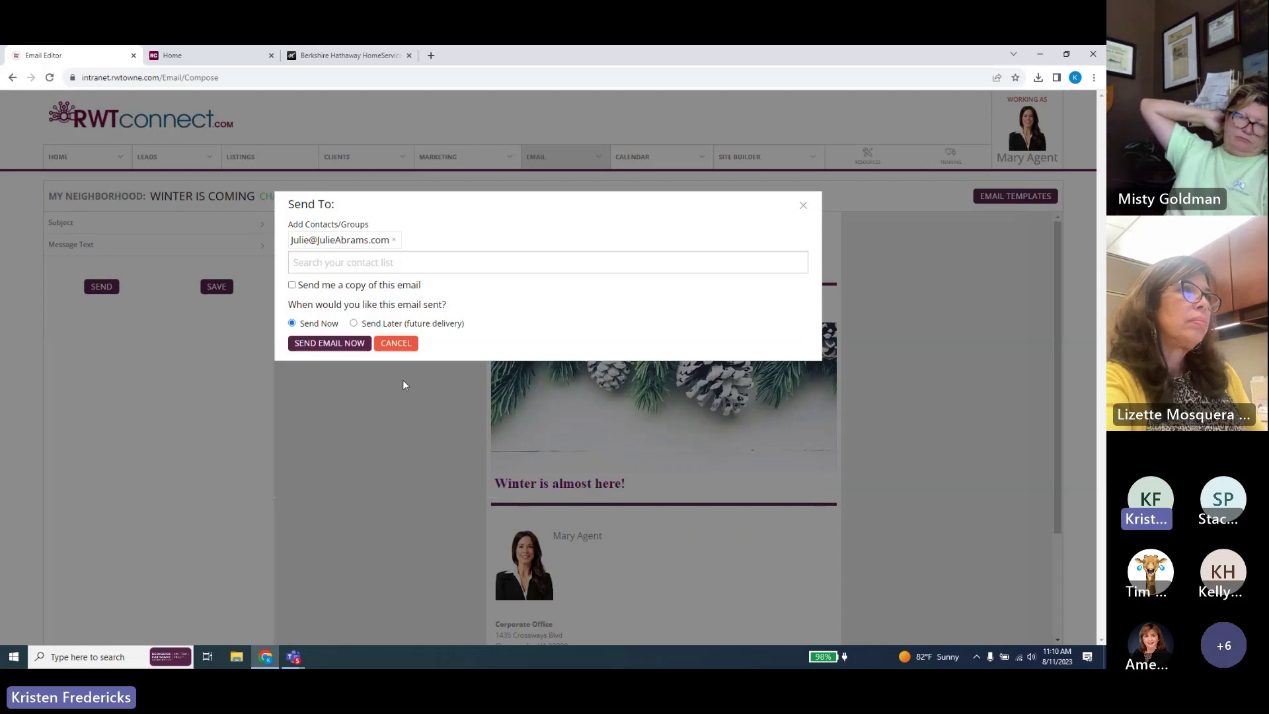
pyautogui.click(338, 345)
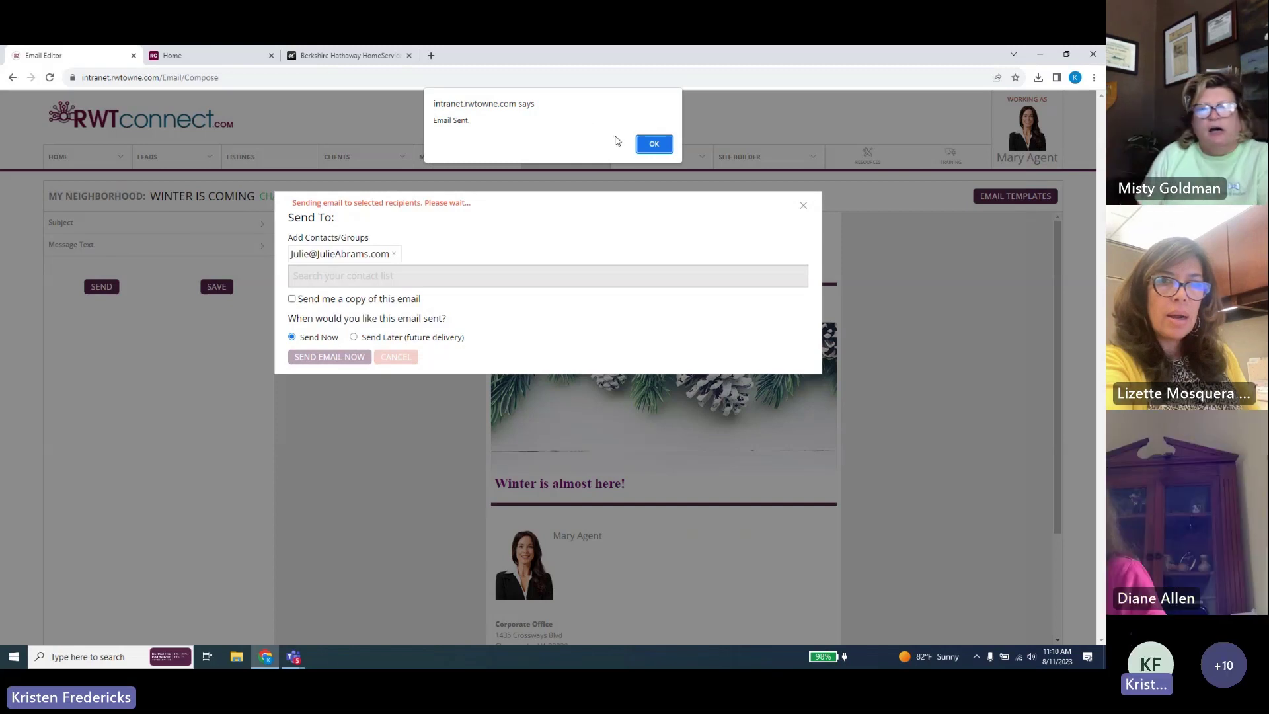
# Step: Dismiss the Email Sent alert and go to Email > Email Marketing
pyautogui.click(653, 144)
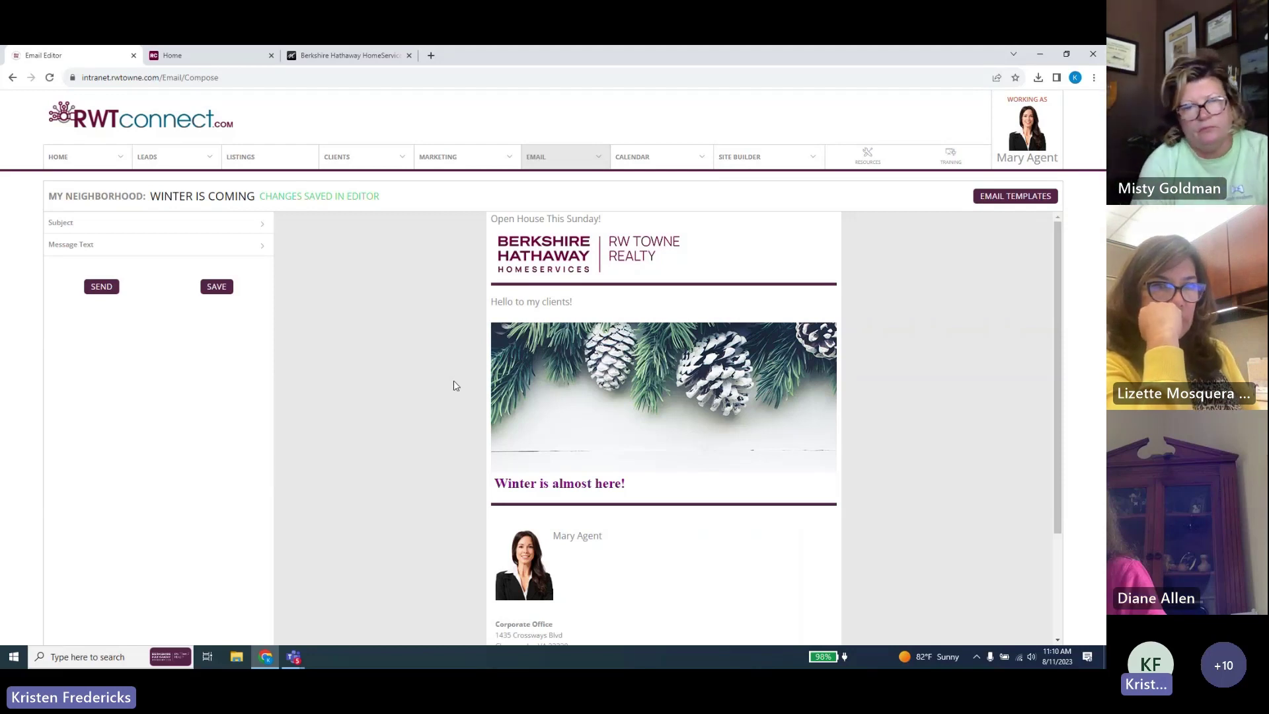
pyautogui.moveTo(561, 156)
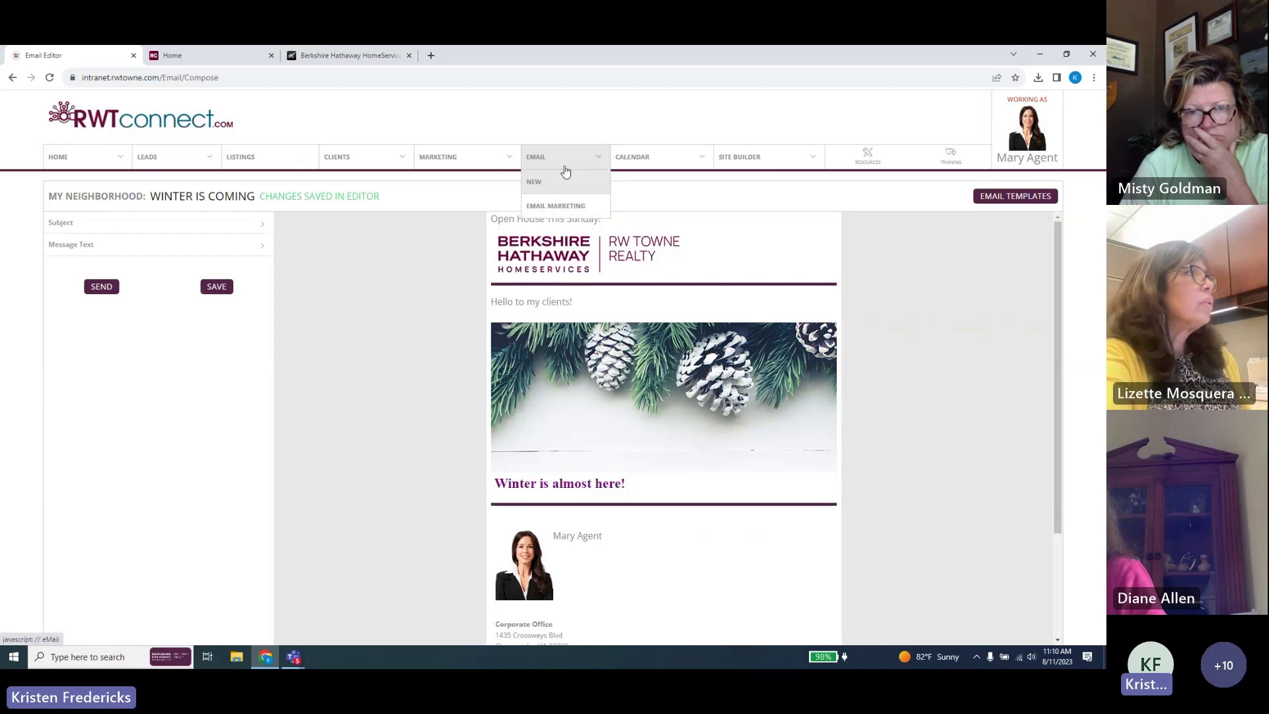
pyautogui.click(577, 208)
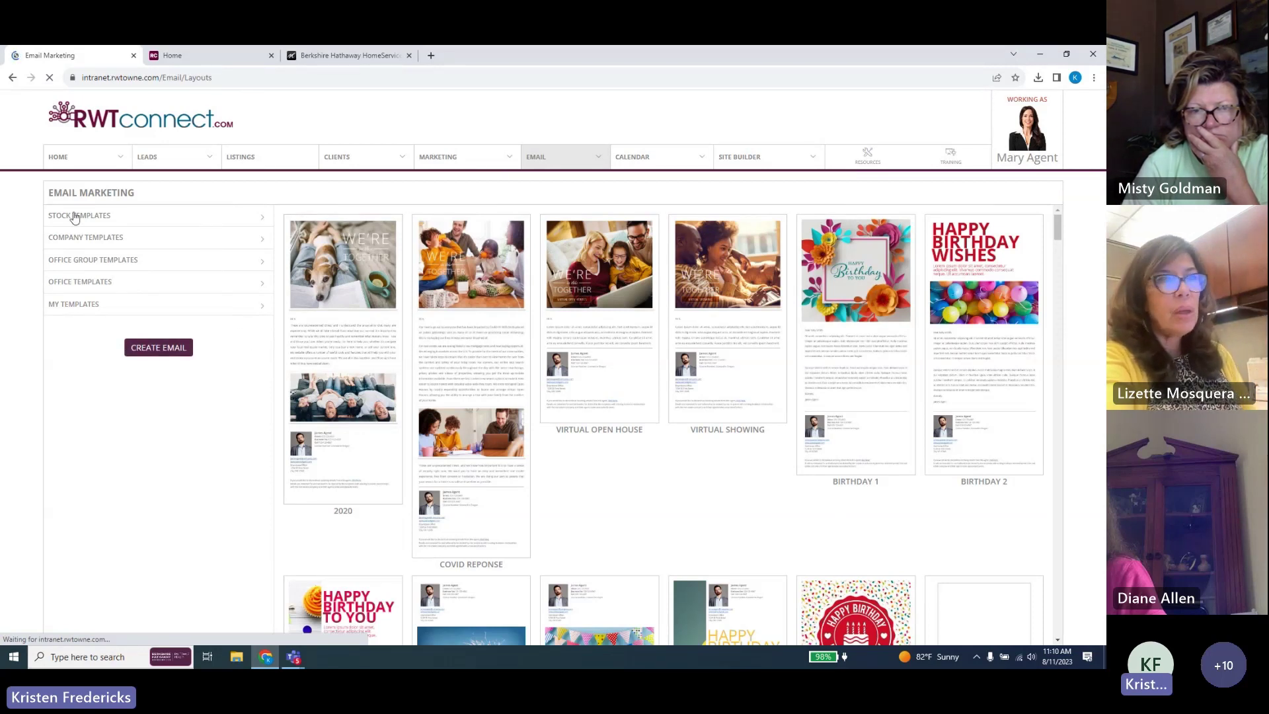
# Step: Open Labor Day 1 from the Stock Templates' Holiday: Labor Day category
pyautogui.click(169, 218)
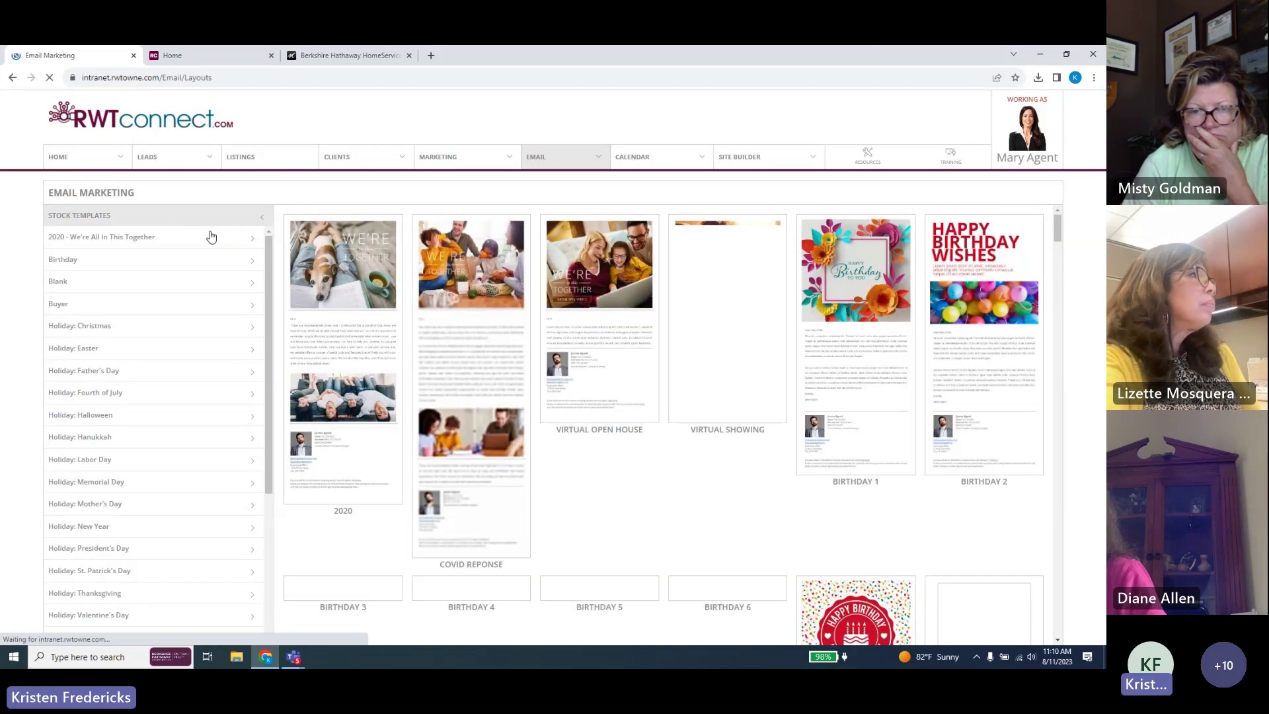
pyautogui.scroll(-4, 212, 302)
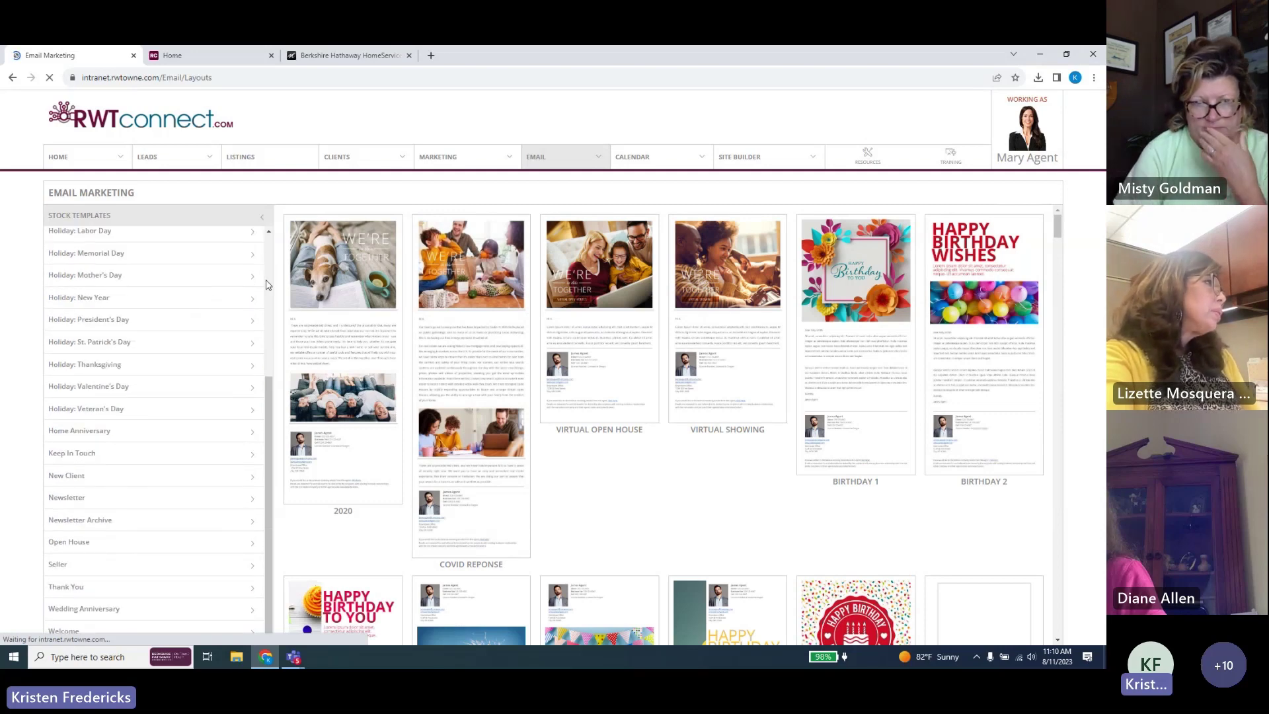
pyautogui.scroll(-1, 276, 278)
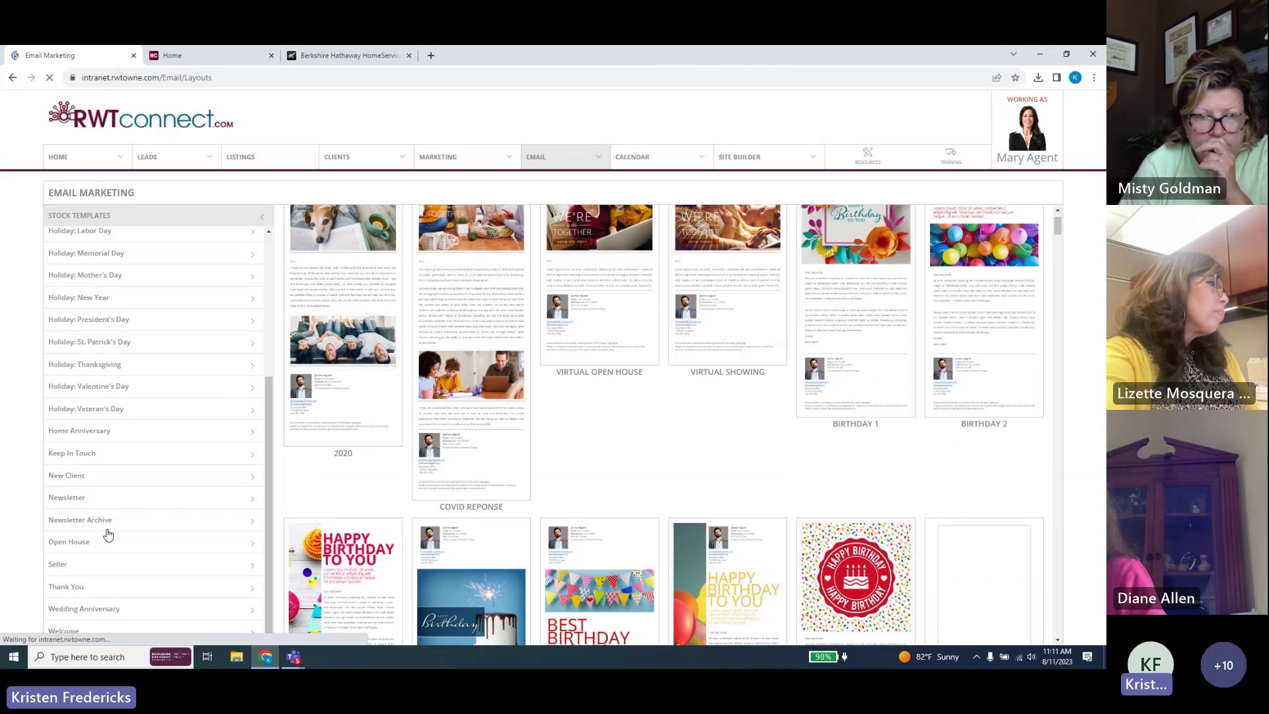
pyautogui.scroll(1, 104, 529)
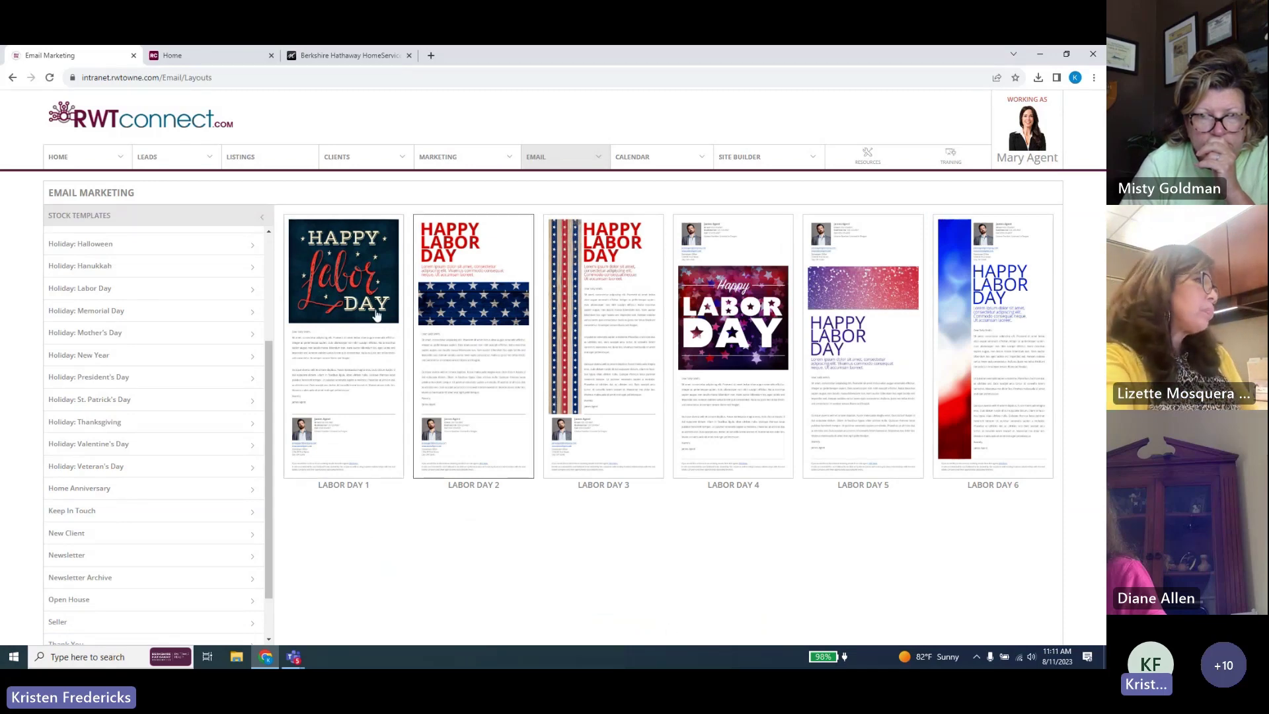
pyautogui.click(365, 275)
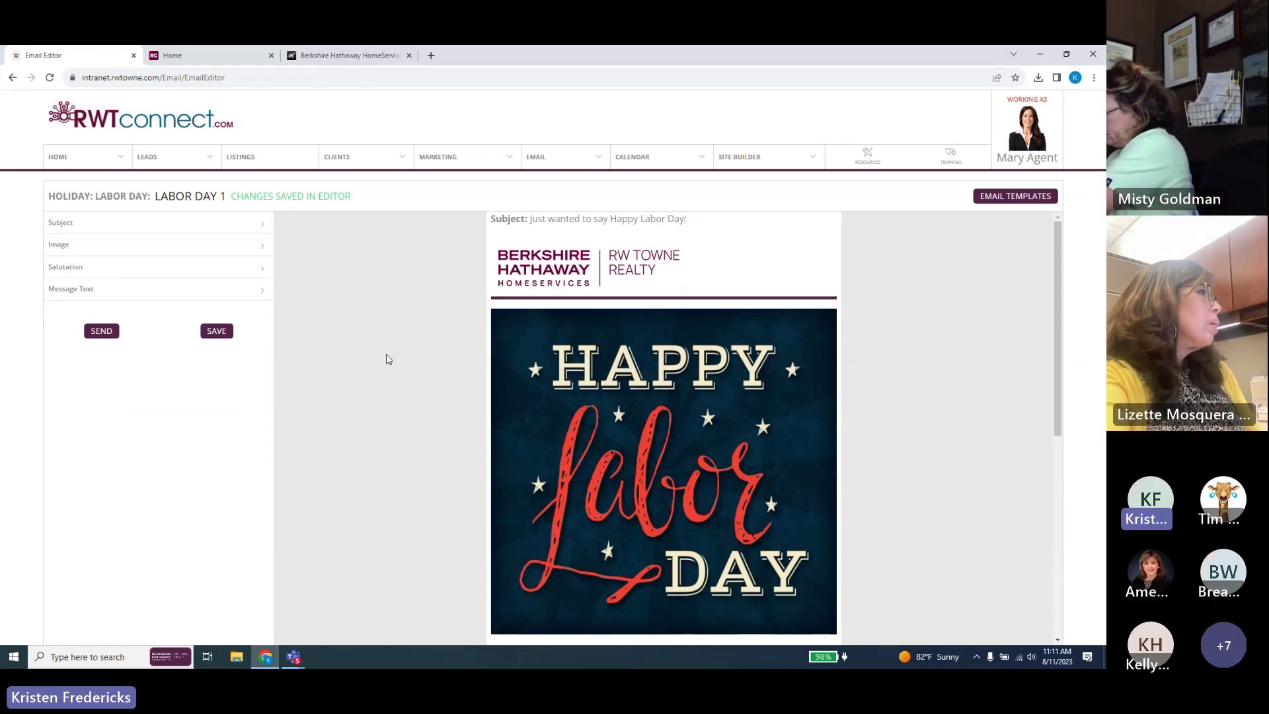
pyautogui.scroll(-3, 414, 361)
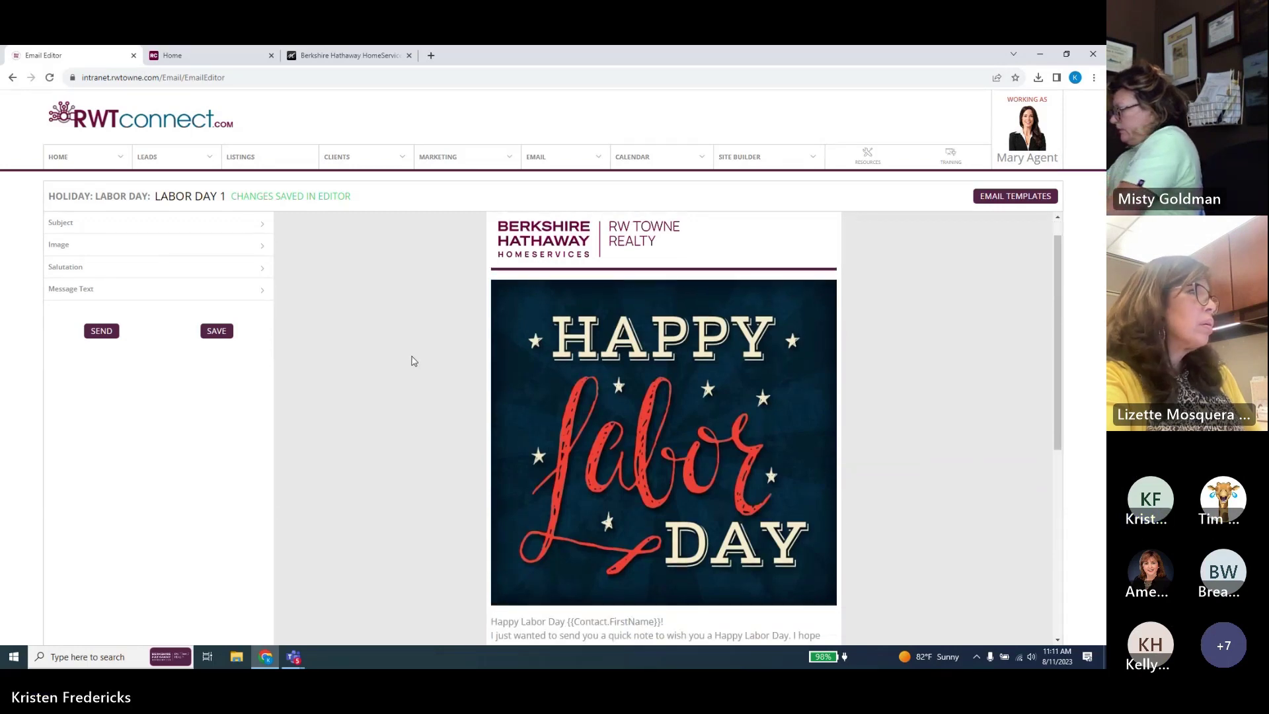
pyautogui.scroll(-3, 413, 361)
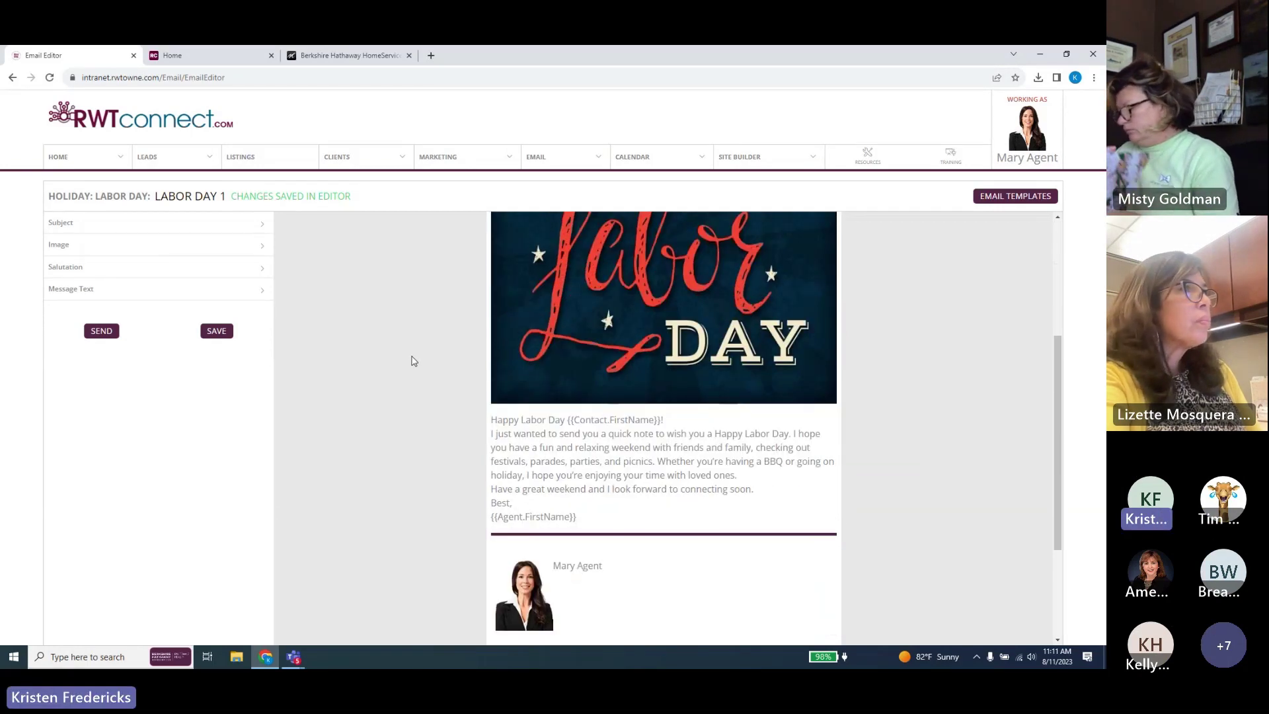
pyautogui.scroll(5, 414, 361)
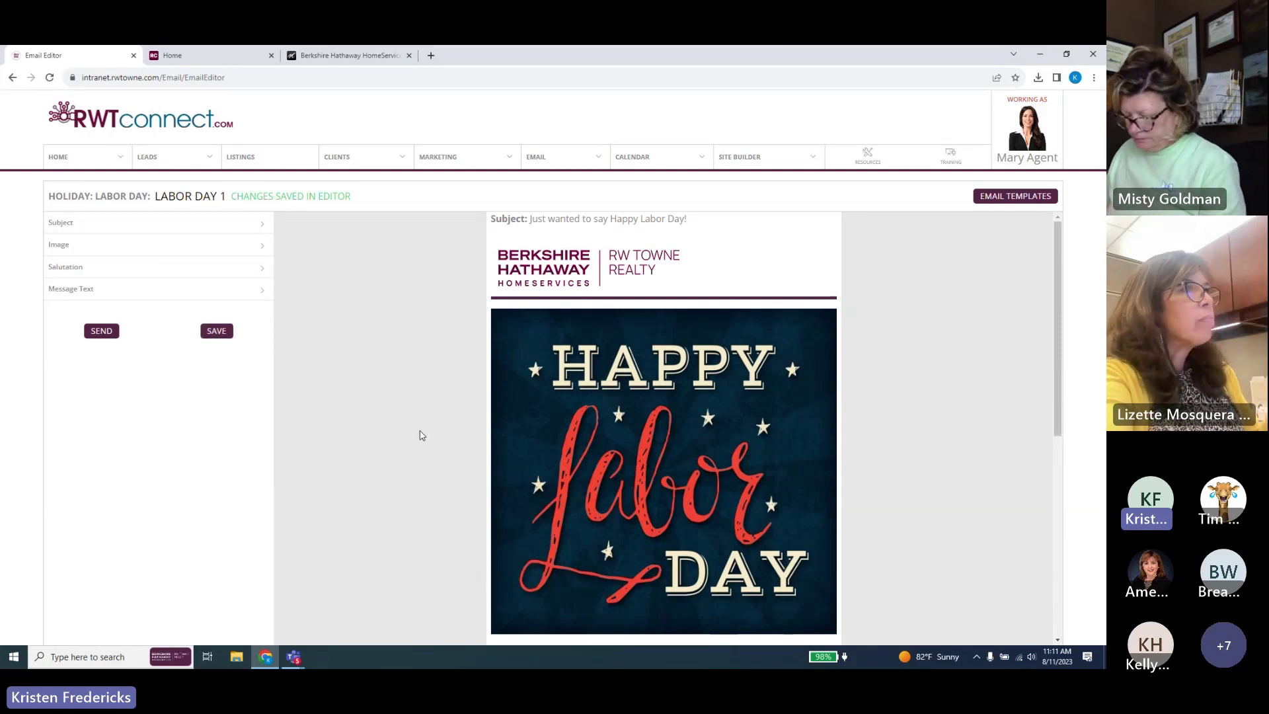
pyautogui.click(203, 230)
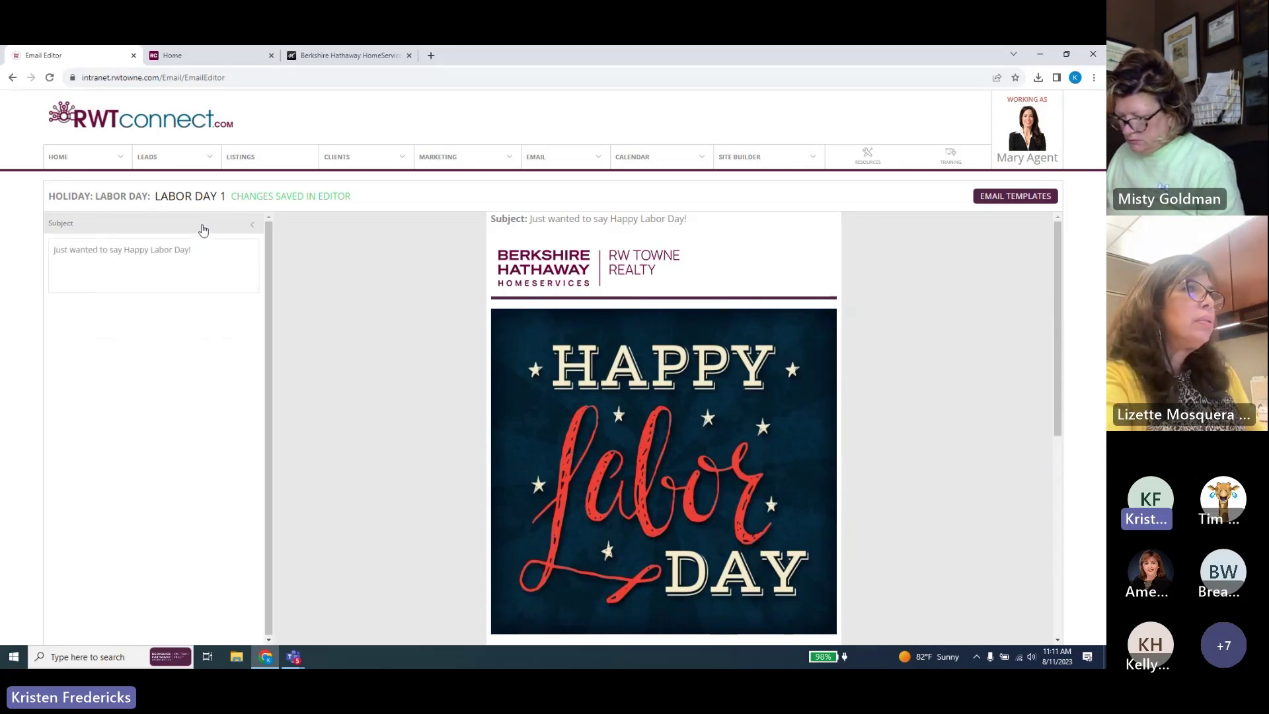
pyautogui.click(203, 230)
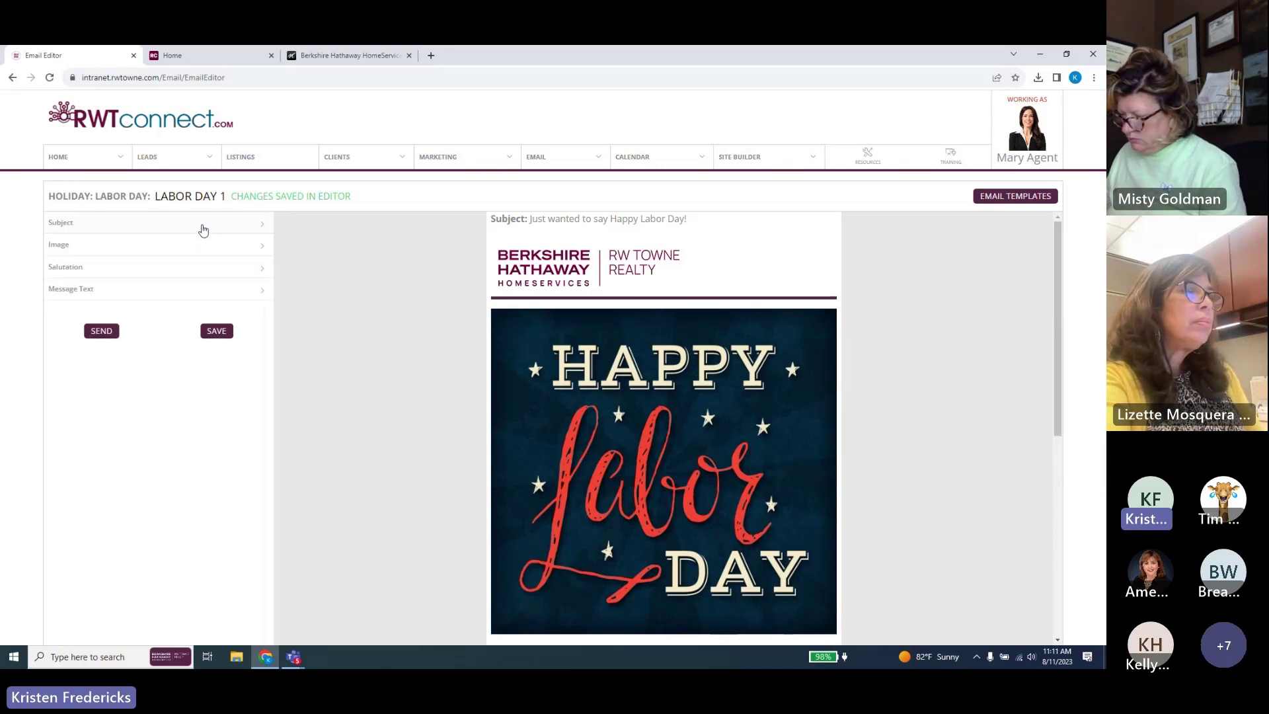
pyautogui.click(203, 247)
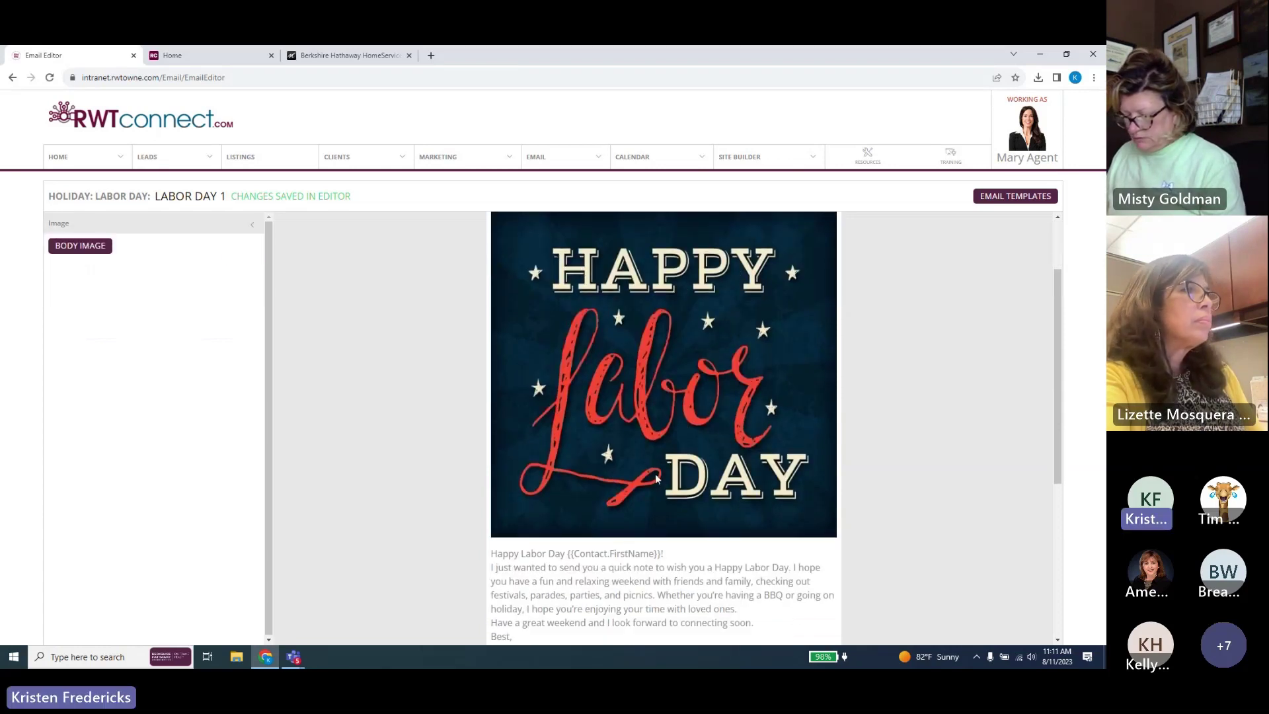
pyautogui.click(78, 249)
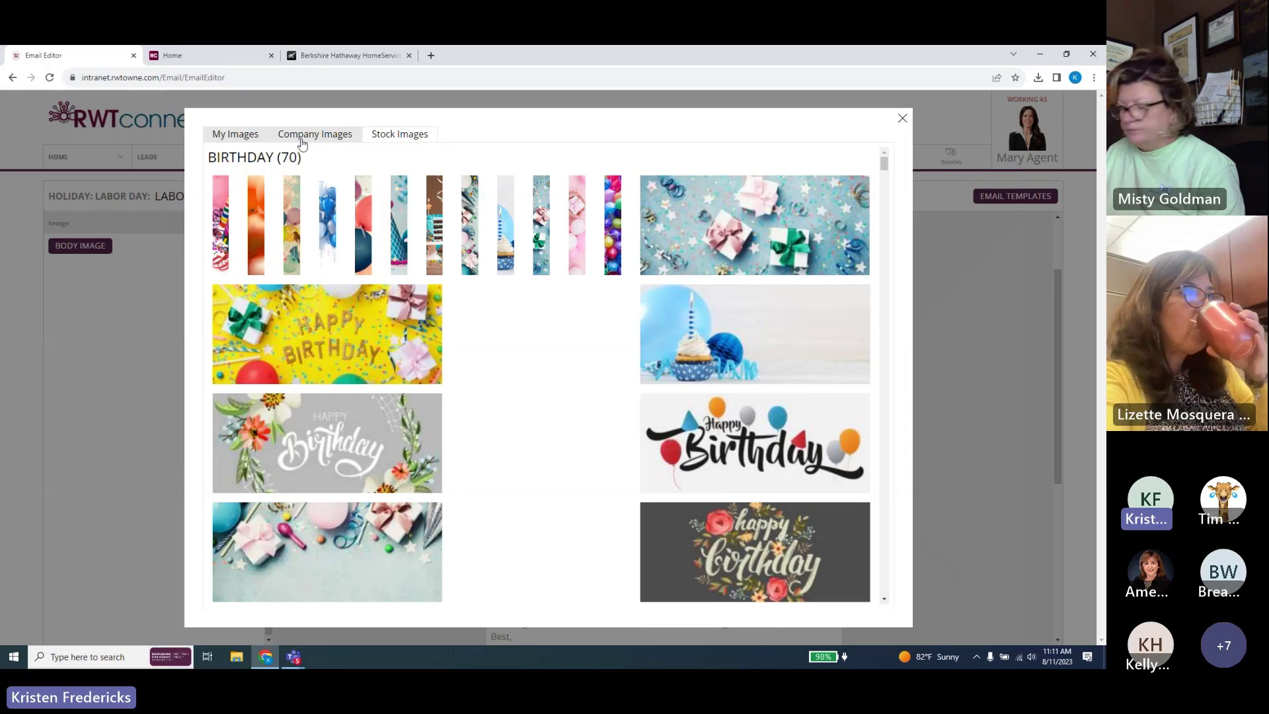
pyautogui.click(239, 137)
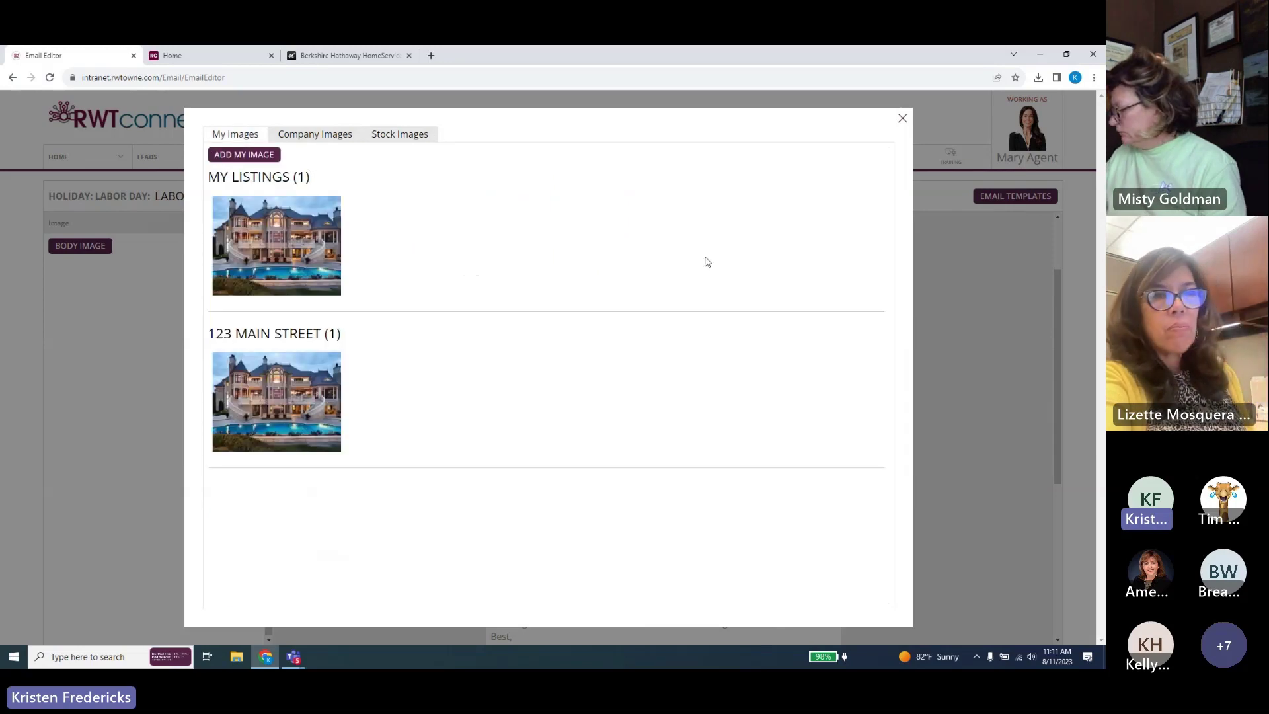
pyautogui.click(901, 120)
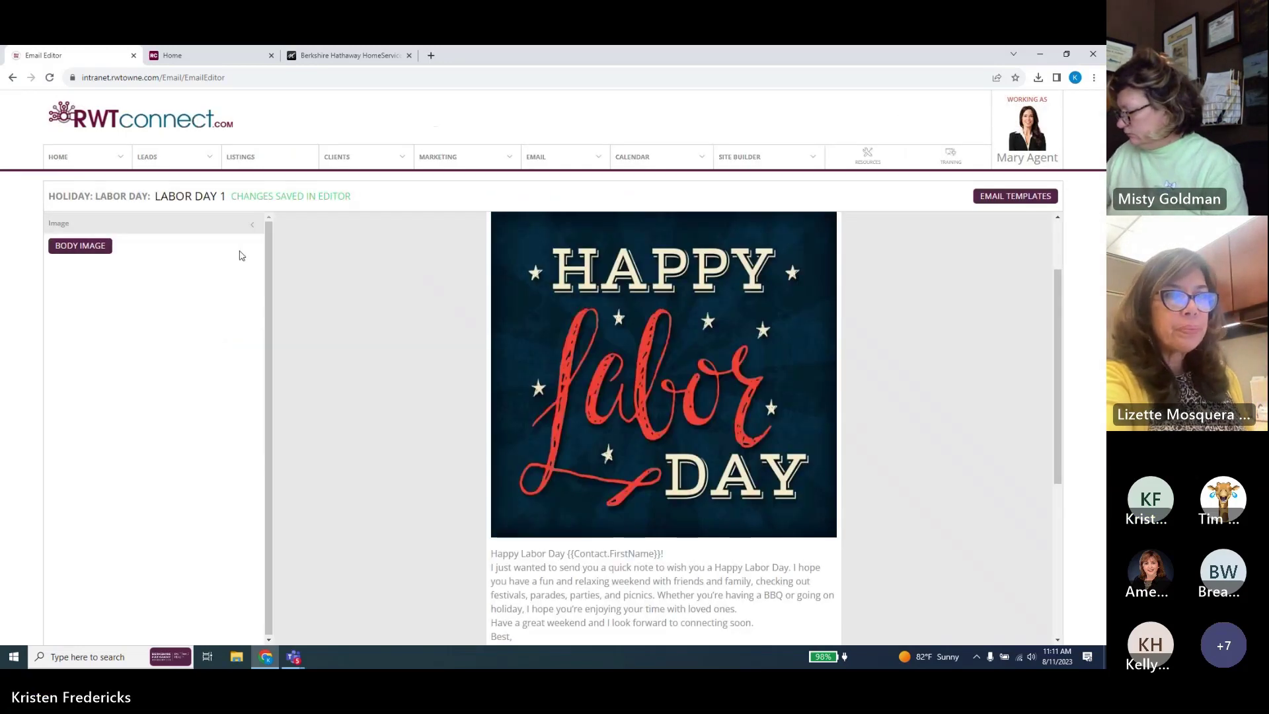
pyautogui.click(213, 228)
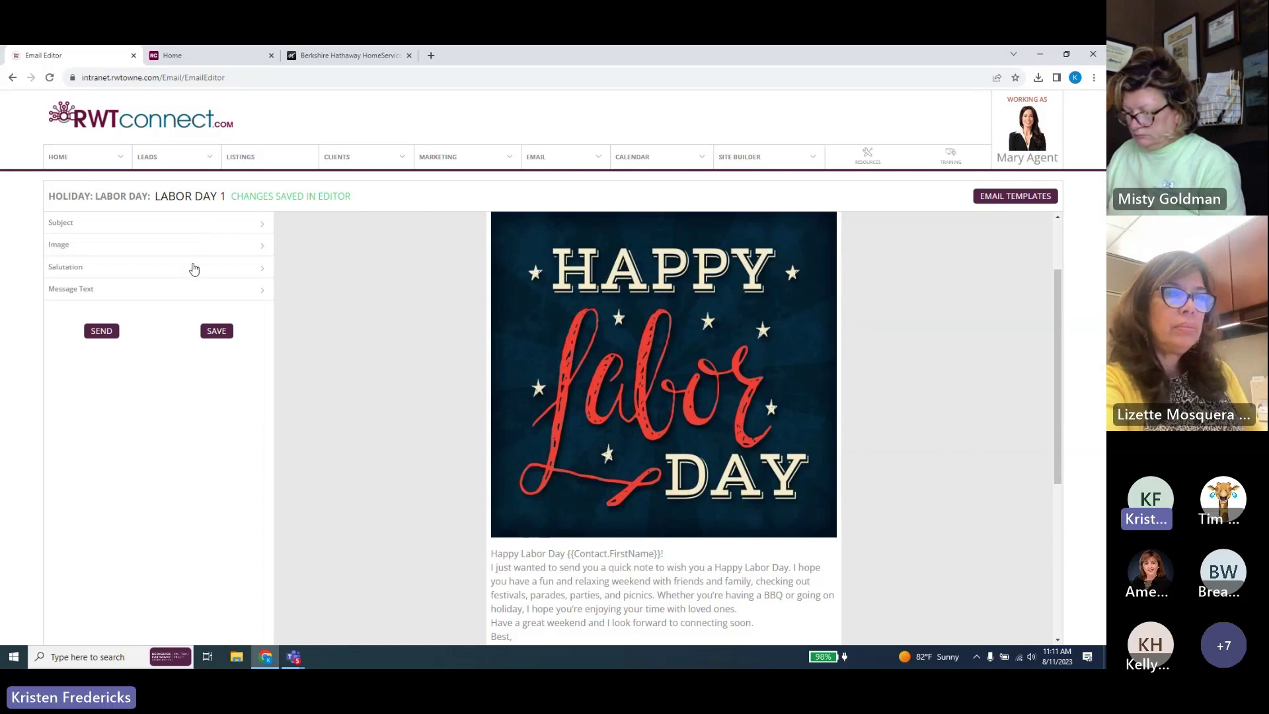
# Step: Edit the salutation text after the first-name token and browse the merge-field token list
pyautogui.click(194, 269)
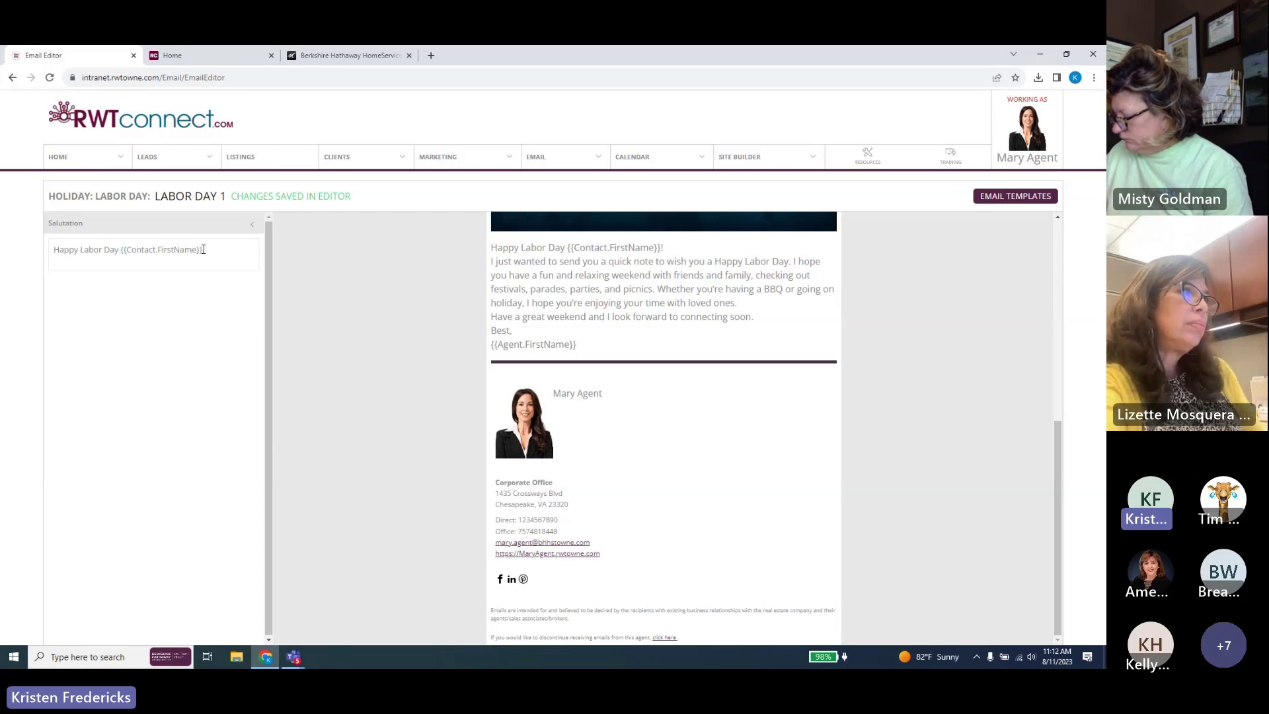
pyautogui.click(203, 249)
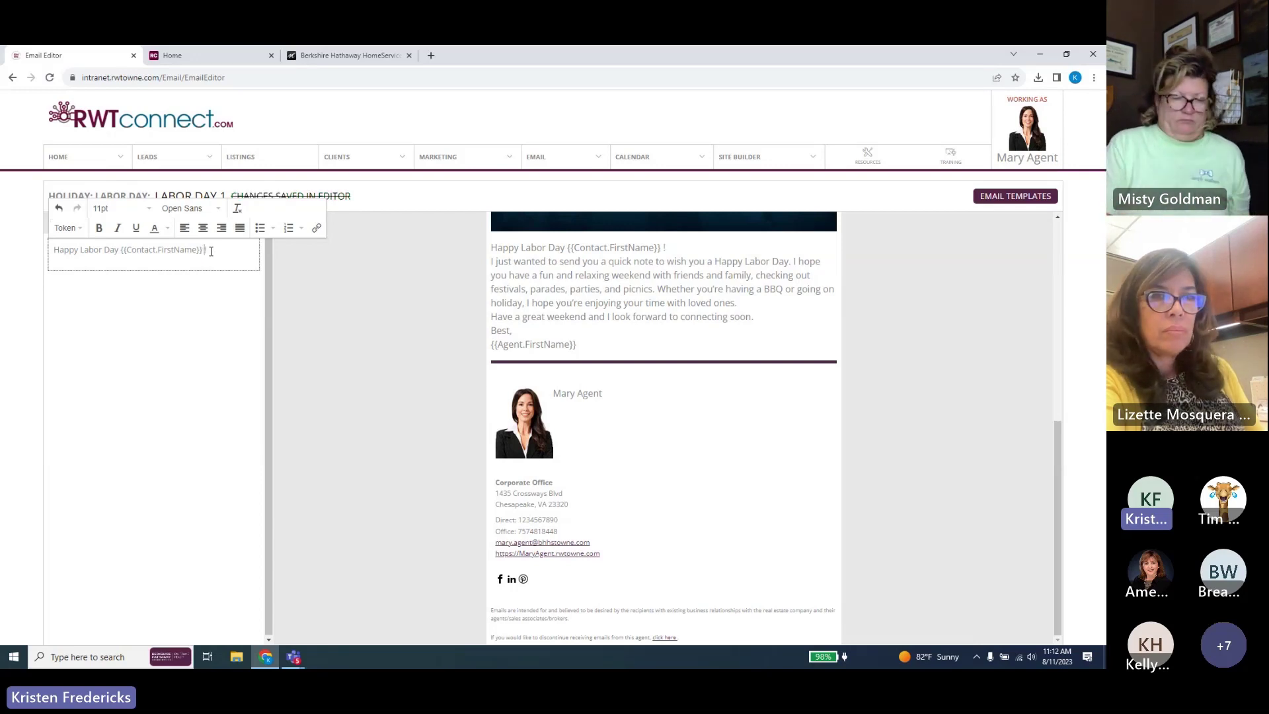
pyautogui.write('&')
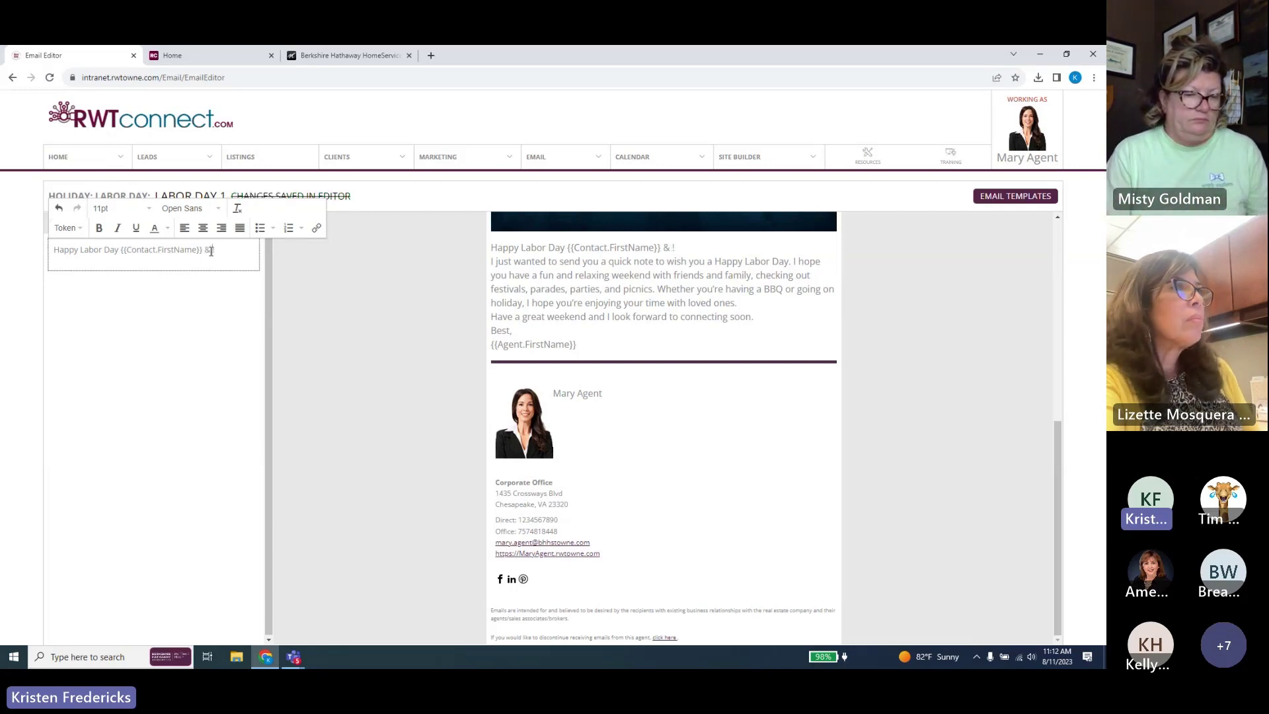
pyautogui.click(68, 228)
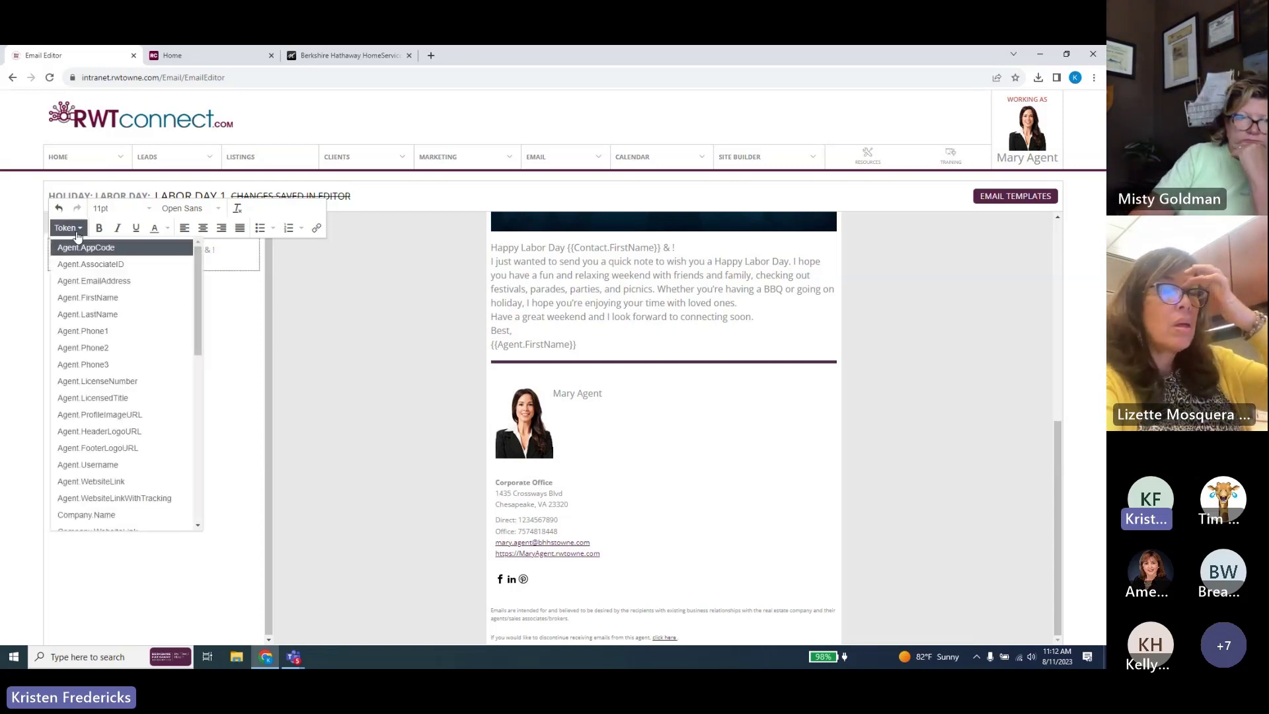
pyautogui.scroll(-3, 109, 386)
pyautogui.scroll(-4, 109, 386)
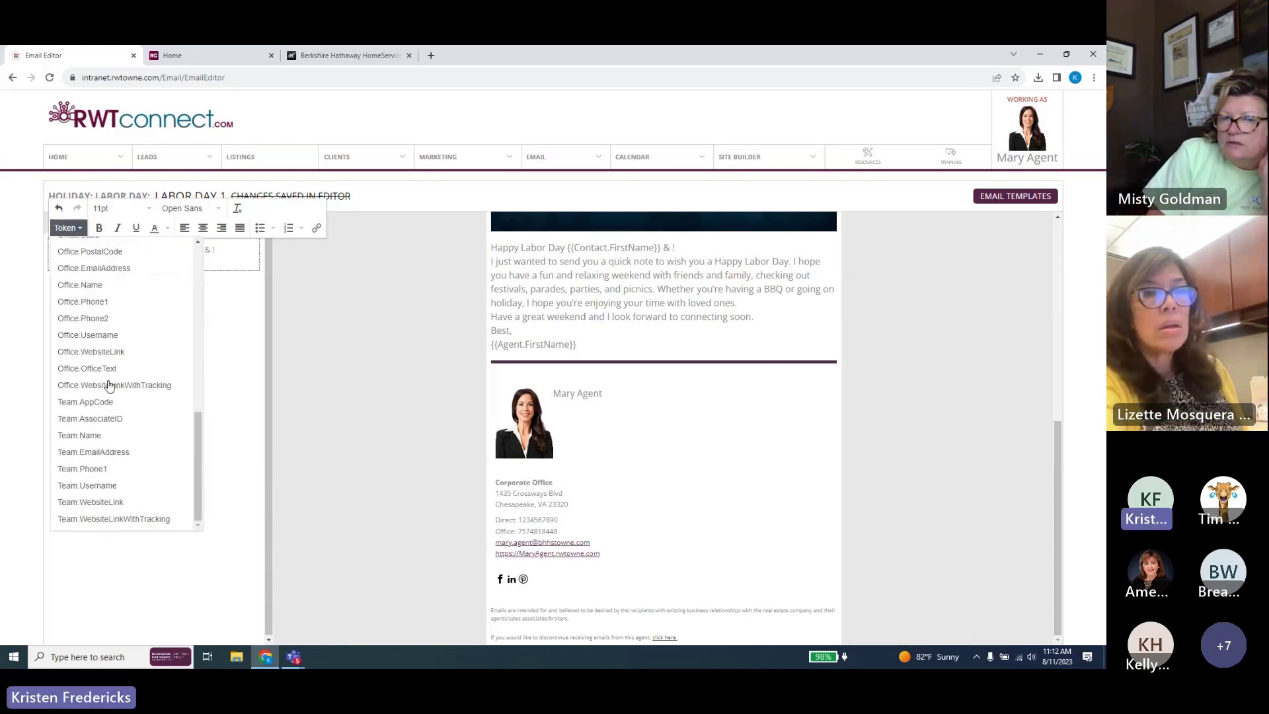
pyautogui.scroll(4, 109, 397)
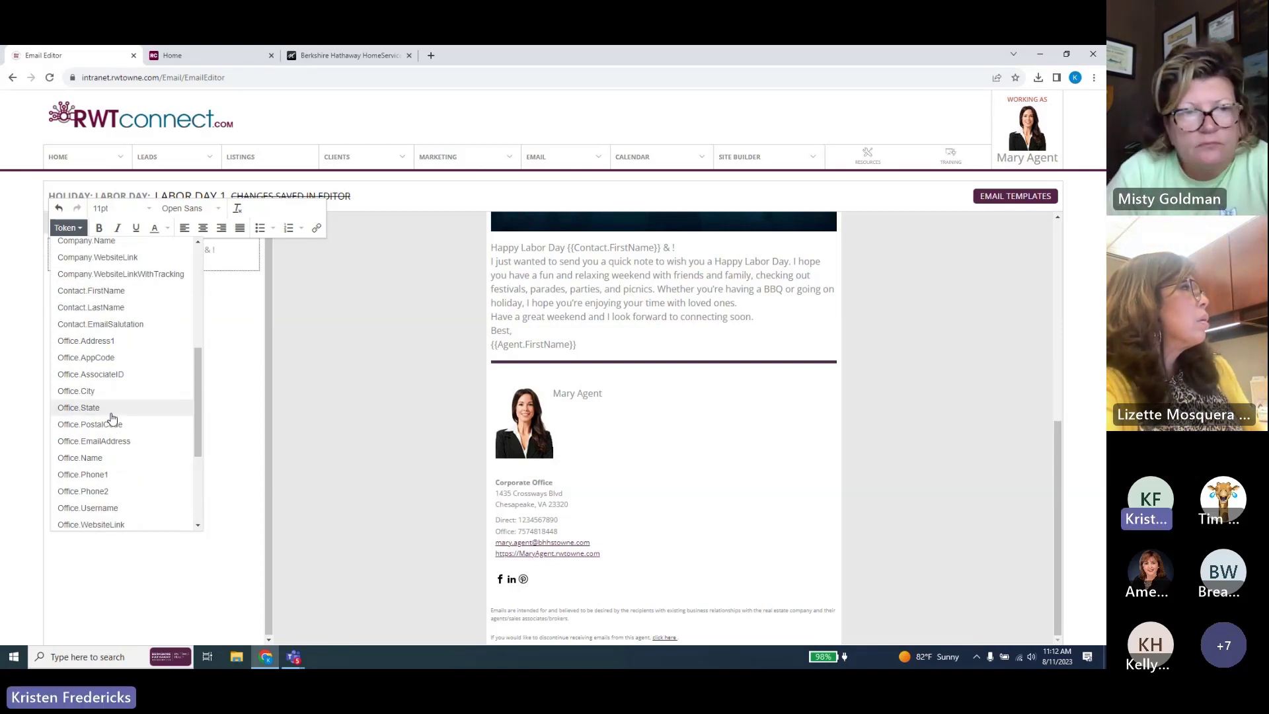
pyautogui.scroll(1, 111, 418)
pyautogui.scroll(-4, 111, 418)
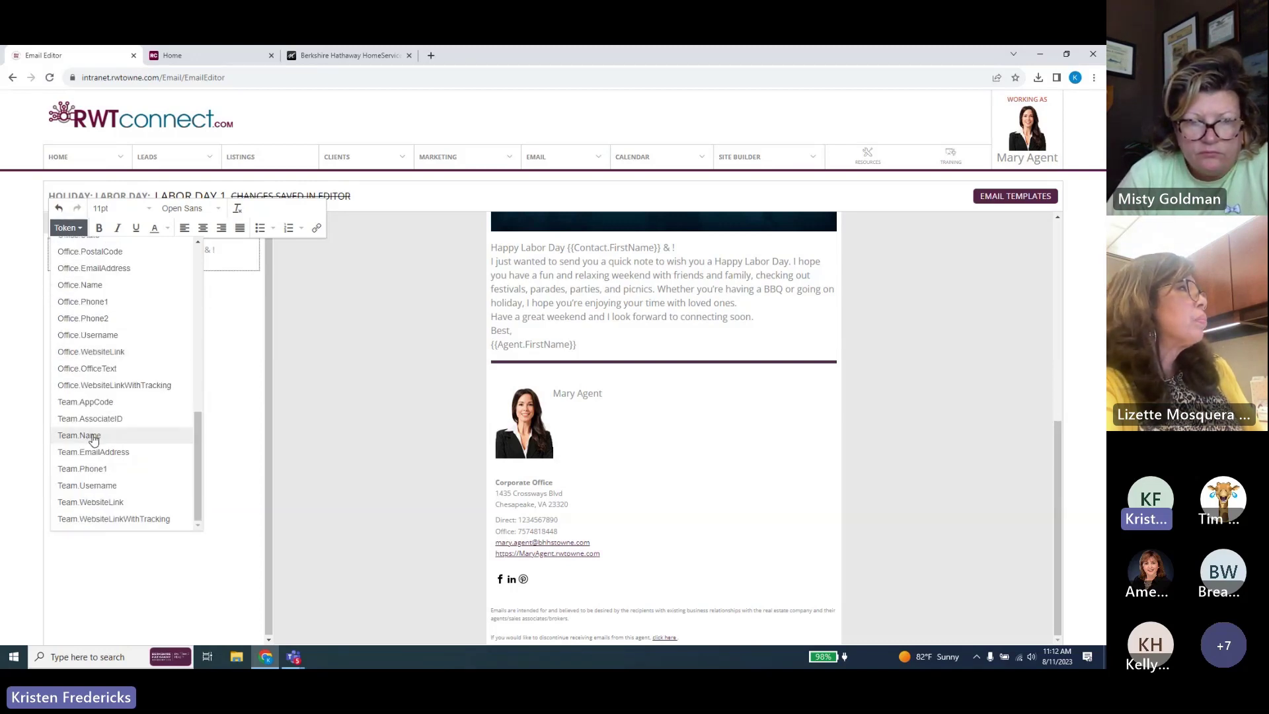
# Step: Replace the stray '&' after {{Contact.FirstName}} with '!' and collapse the Salutation section
pyautogui.click(220, 266)
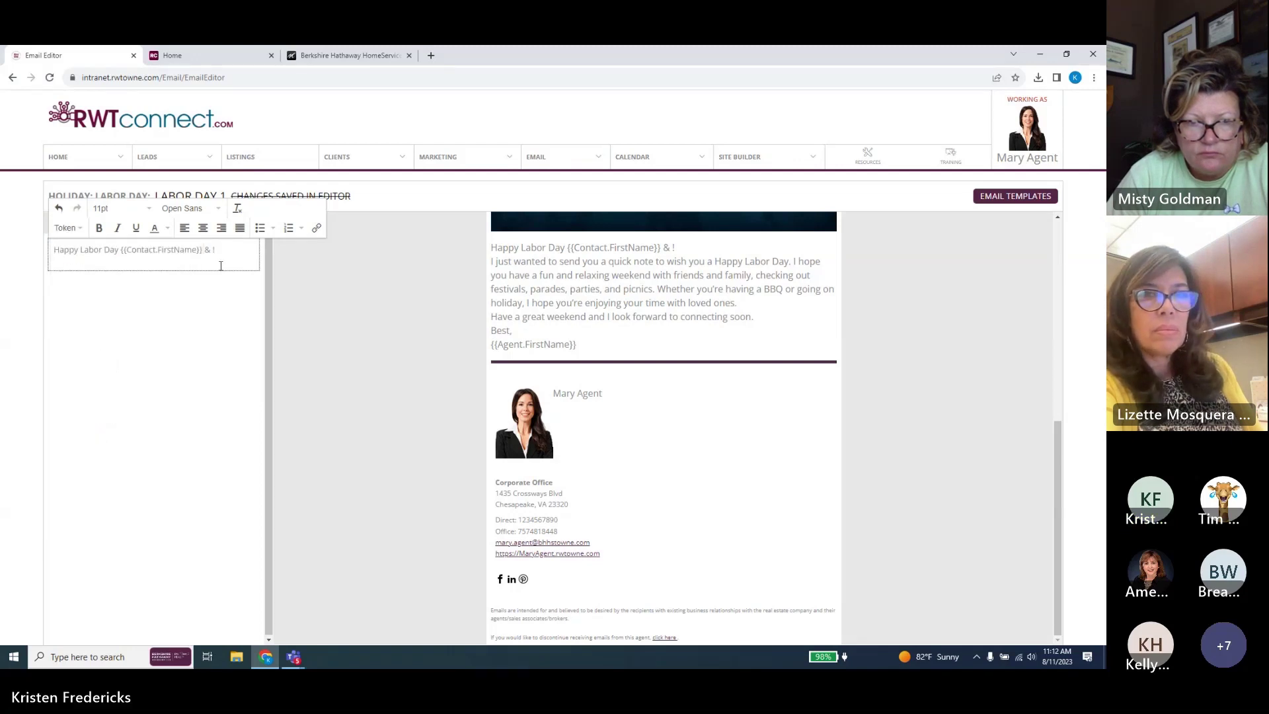
pyautogui.press('BackSpace')
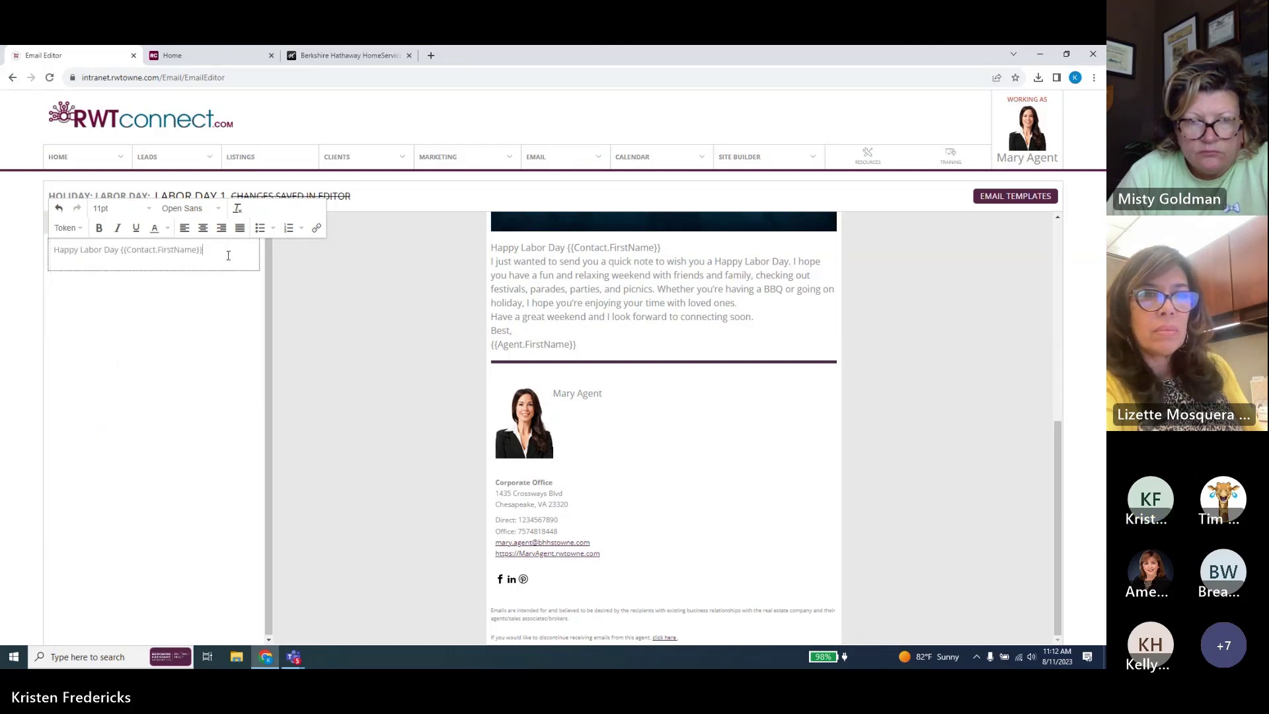
pyautogui.write('!')
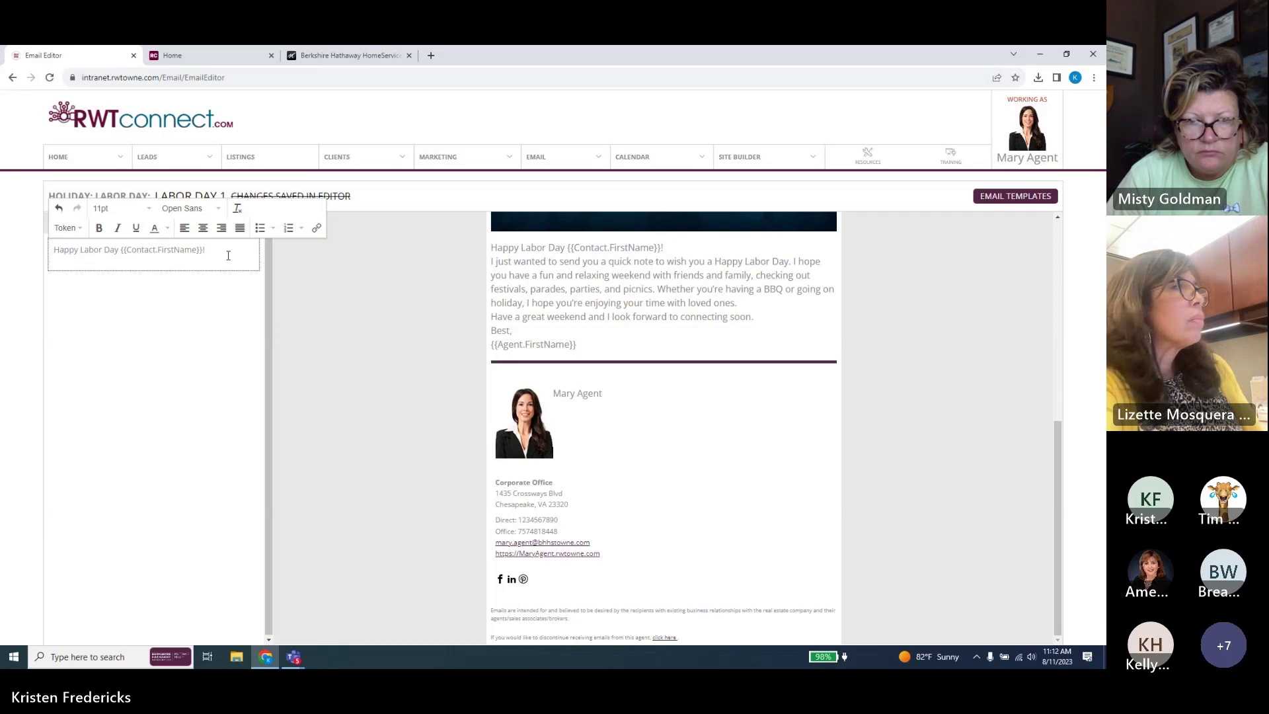
pyautogui.click(210, 340)
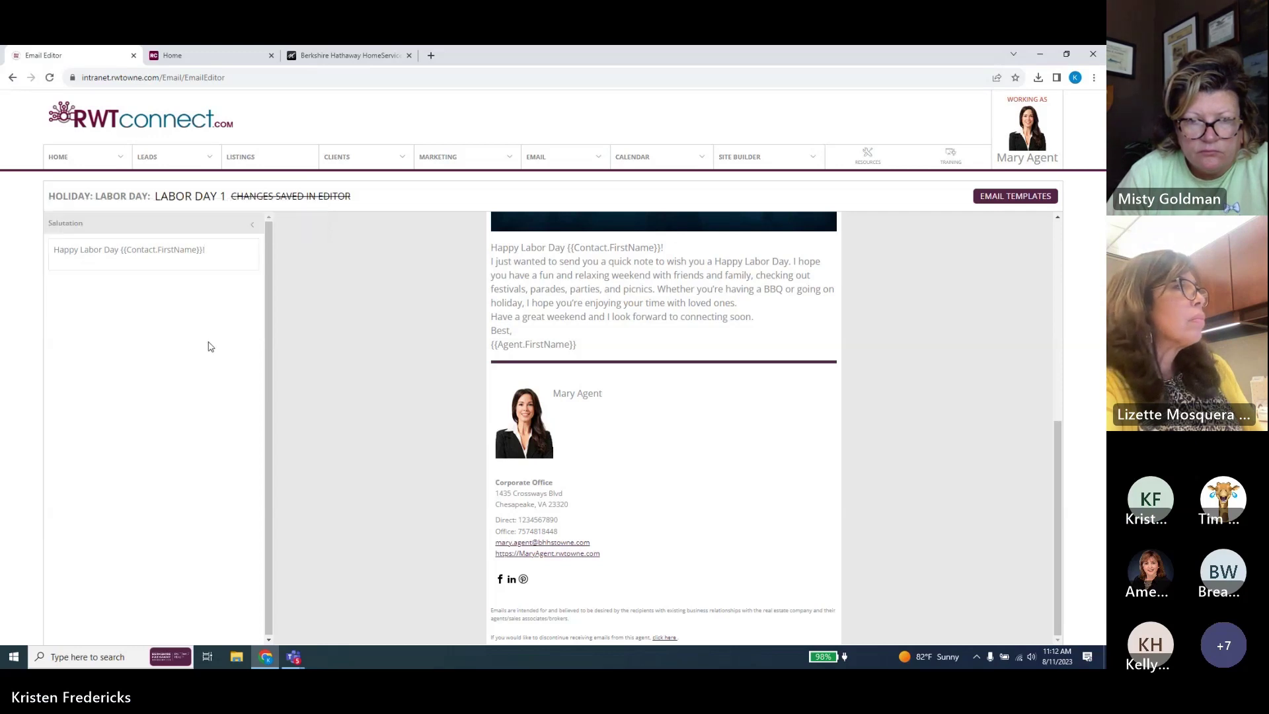
pyautogui.click(223, 228)
# Step: Replace the 'Best,' sign-off with 'Have a great holiday!'
pyautogui.click(191, 291)
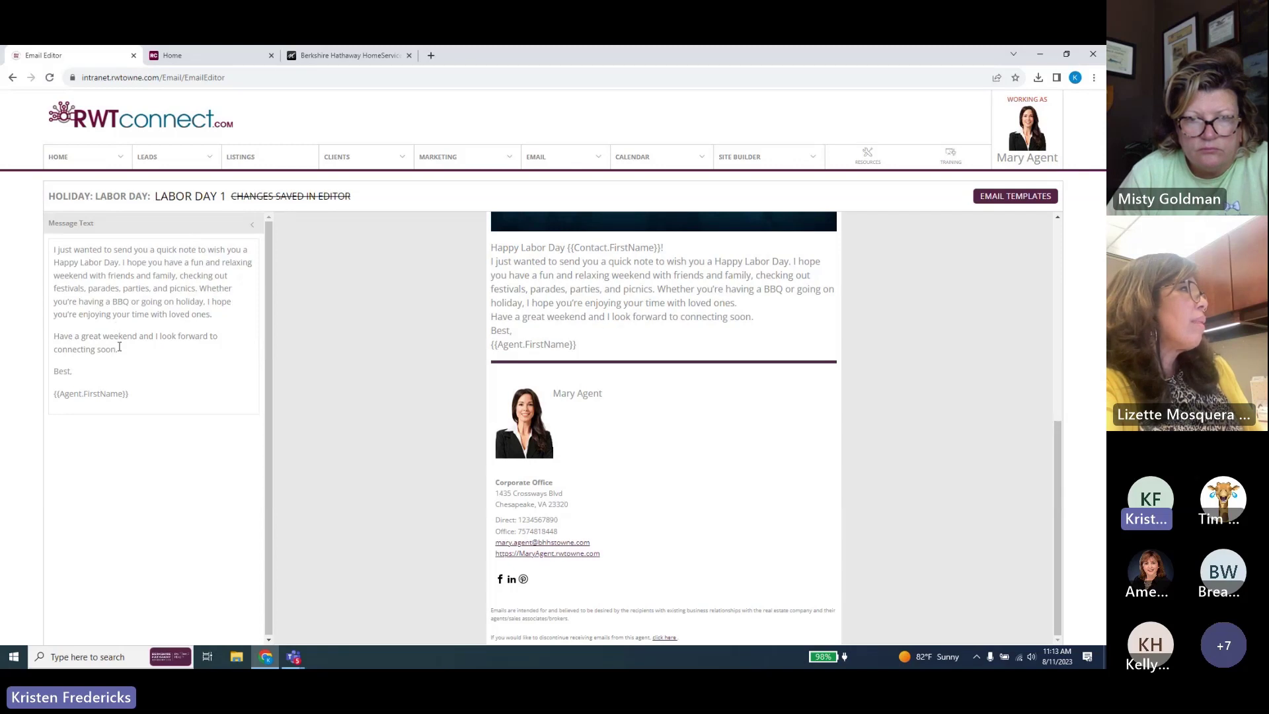
pyautogui.doubleClick(62, 371)
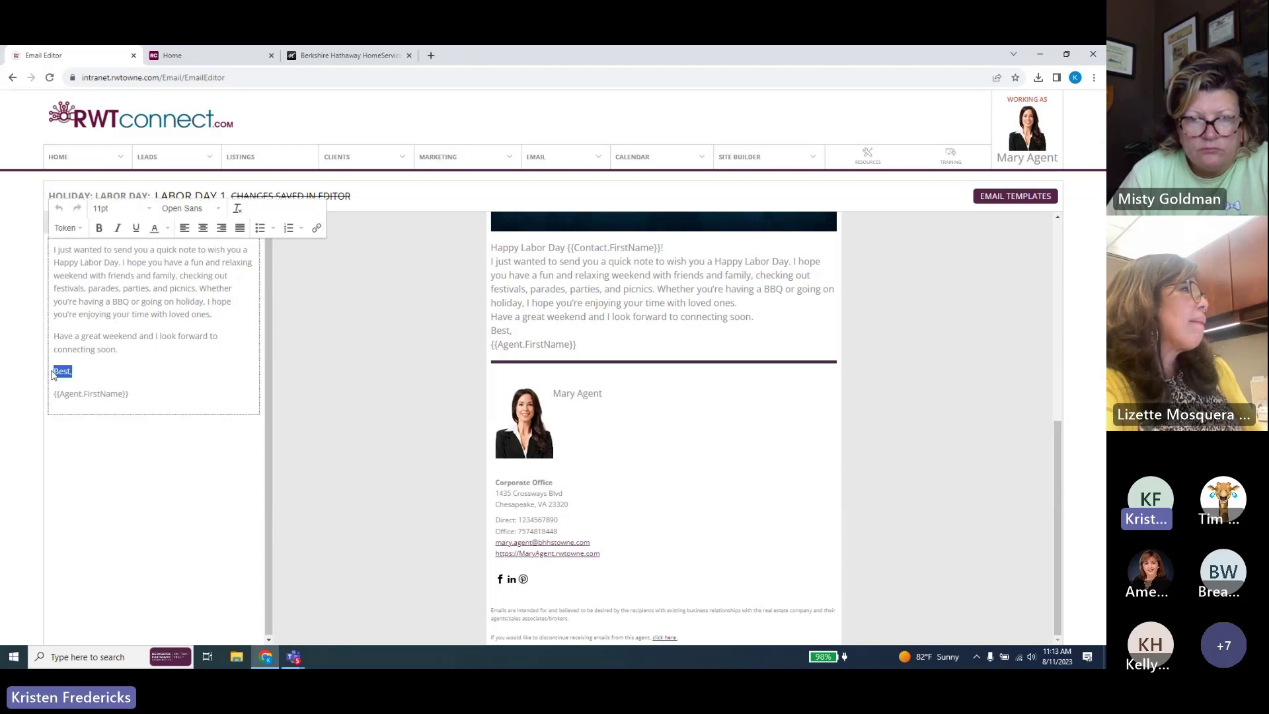
pyautogui.write('Have')
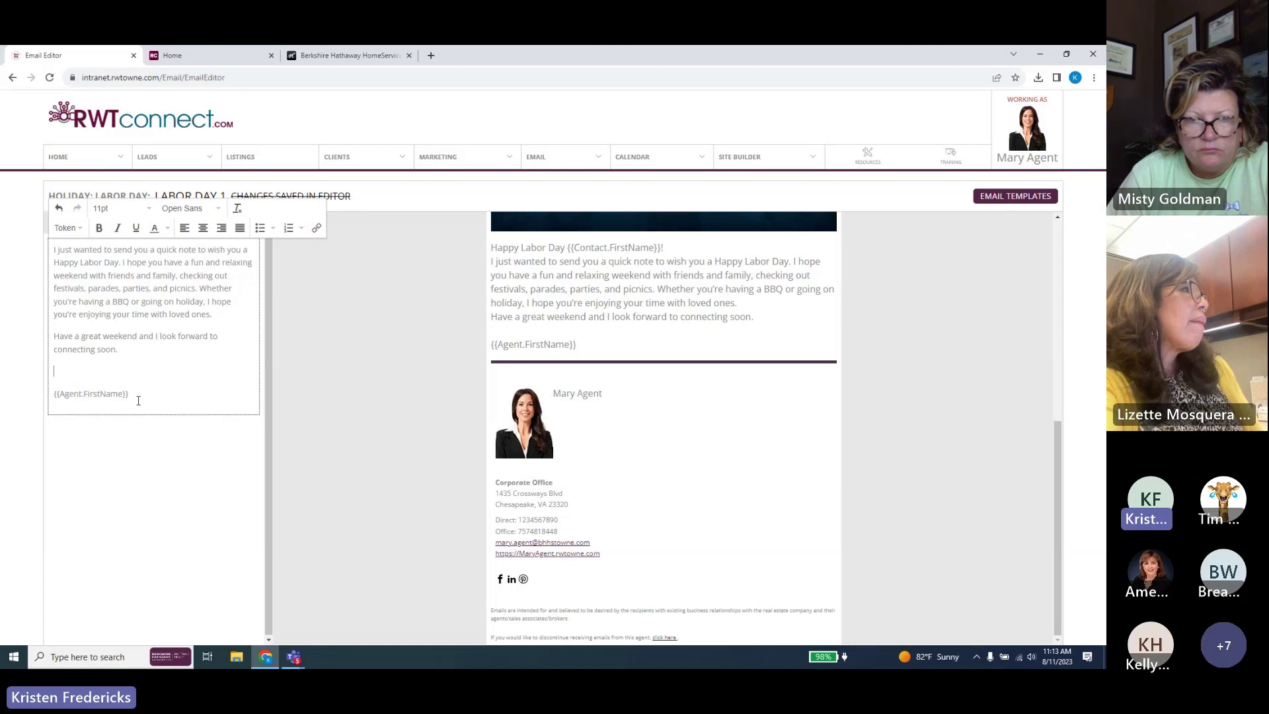
pyautogui.write(' a gre')
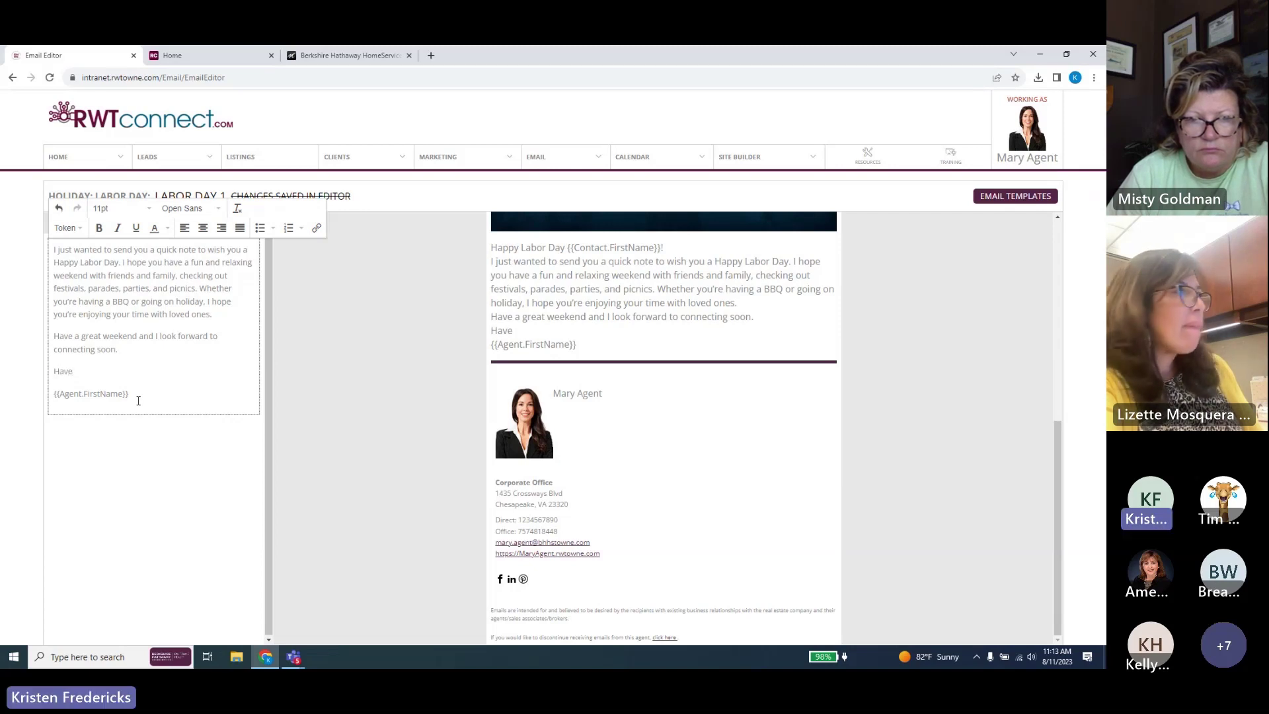
pyautogui.write('at holiday!')
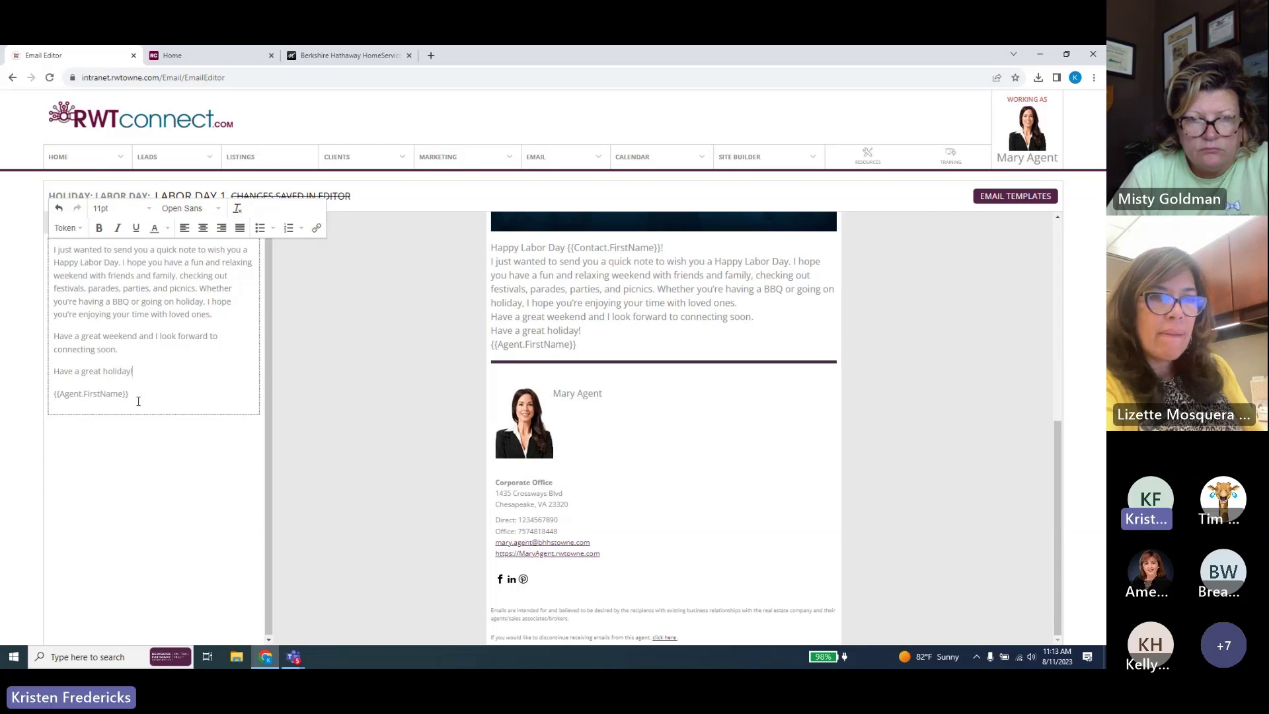
# Step: Replace the {{Agent.FirstName}} token with the sender's typed first name and collapse Message Text
pyautogui.moveTo(148, 394); pyautogui.dragTo(39, 404)
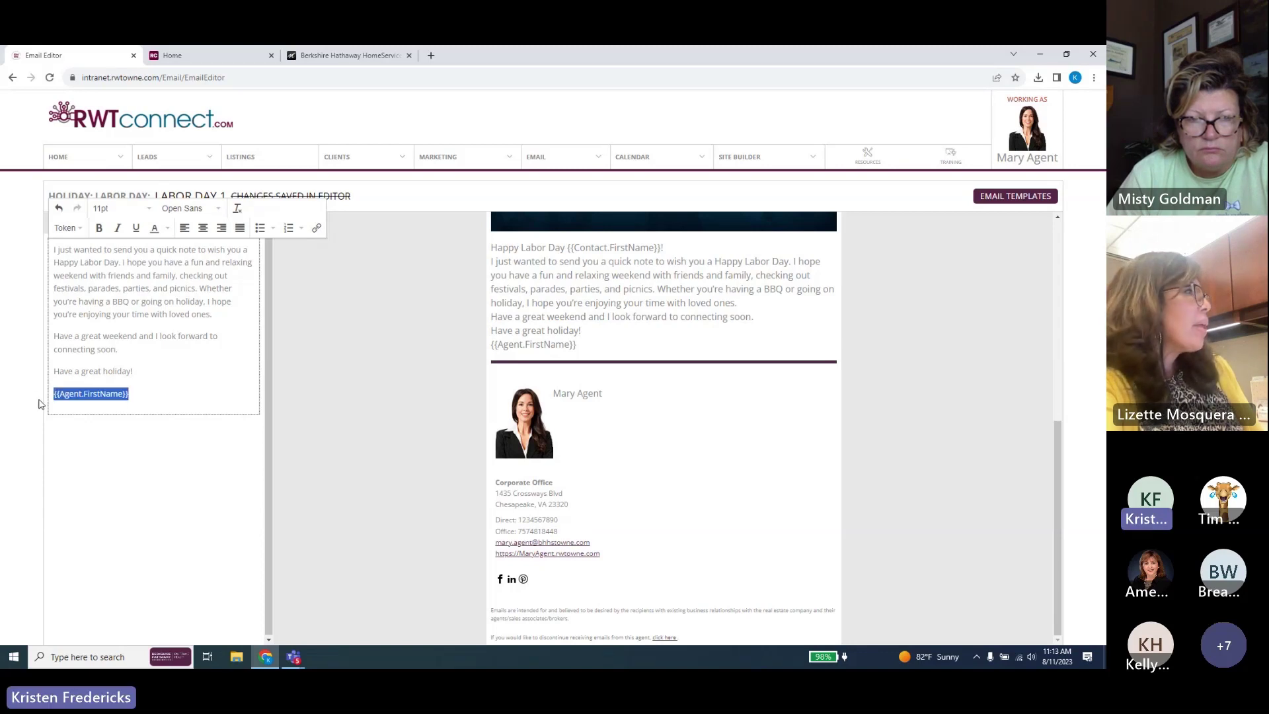
pyautogui.press('Delete')
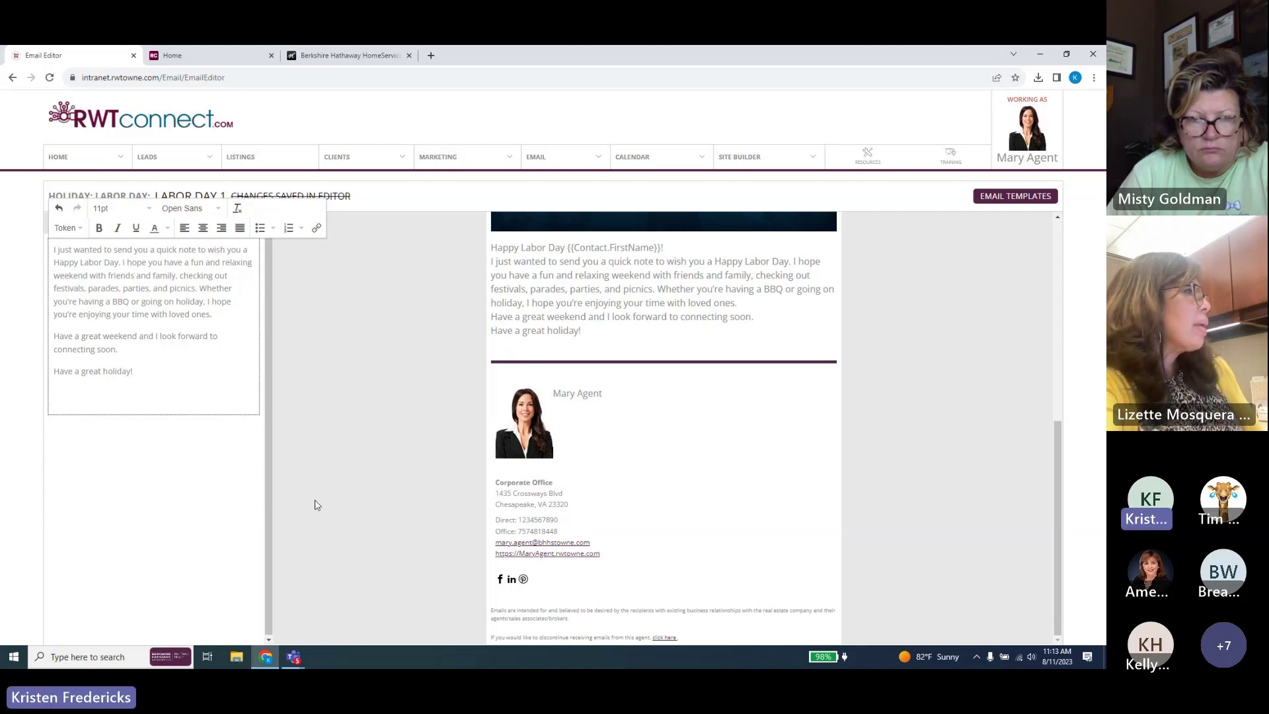
pyautogui.write('Kristen')
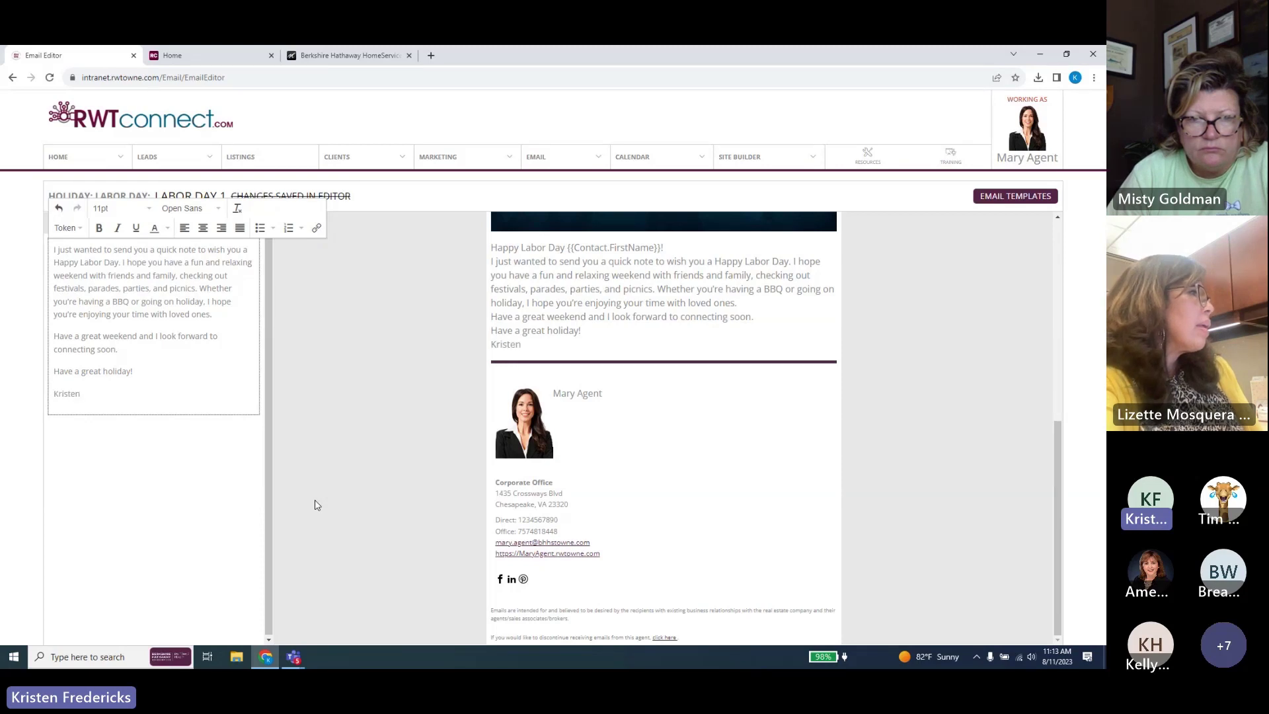
pyautogui.click(183, 477)
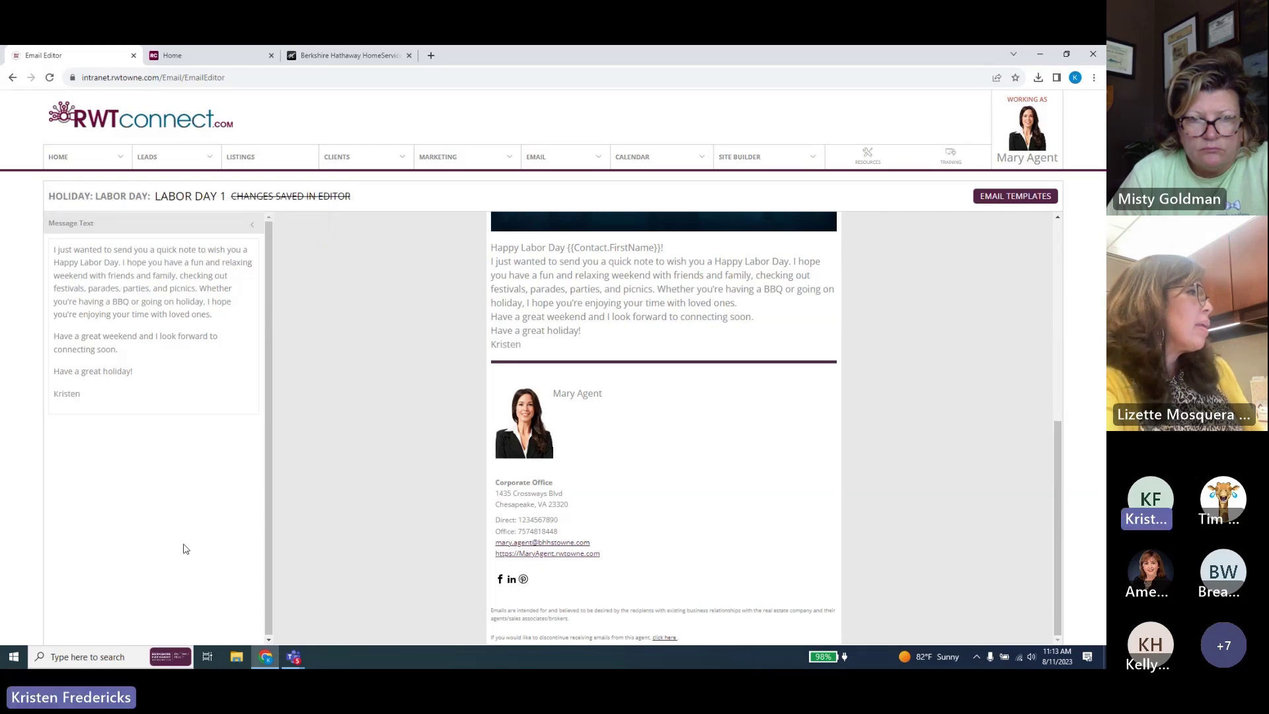
pyautogui.click(219, 226)
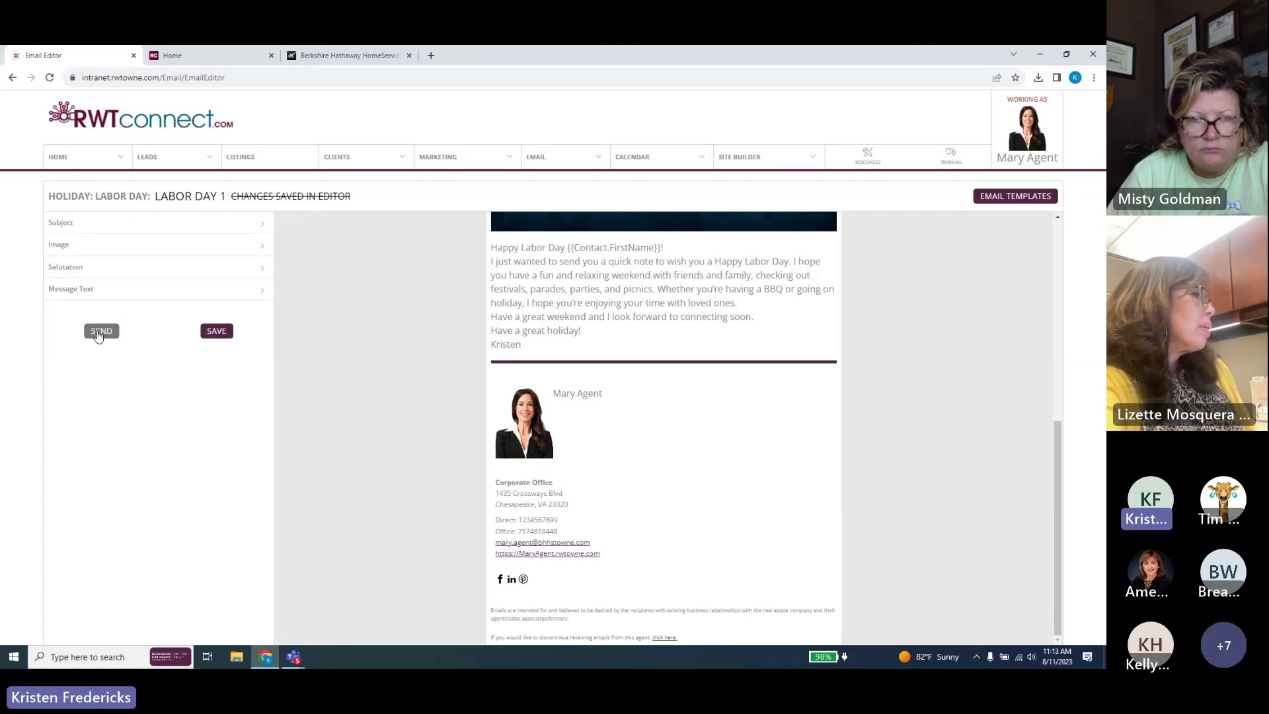
# Step: Add one contact, found by name search, as the Labor Day 1 recipient and choose Send Later
pyautogui.click(99, 332)
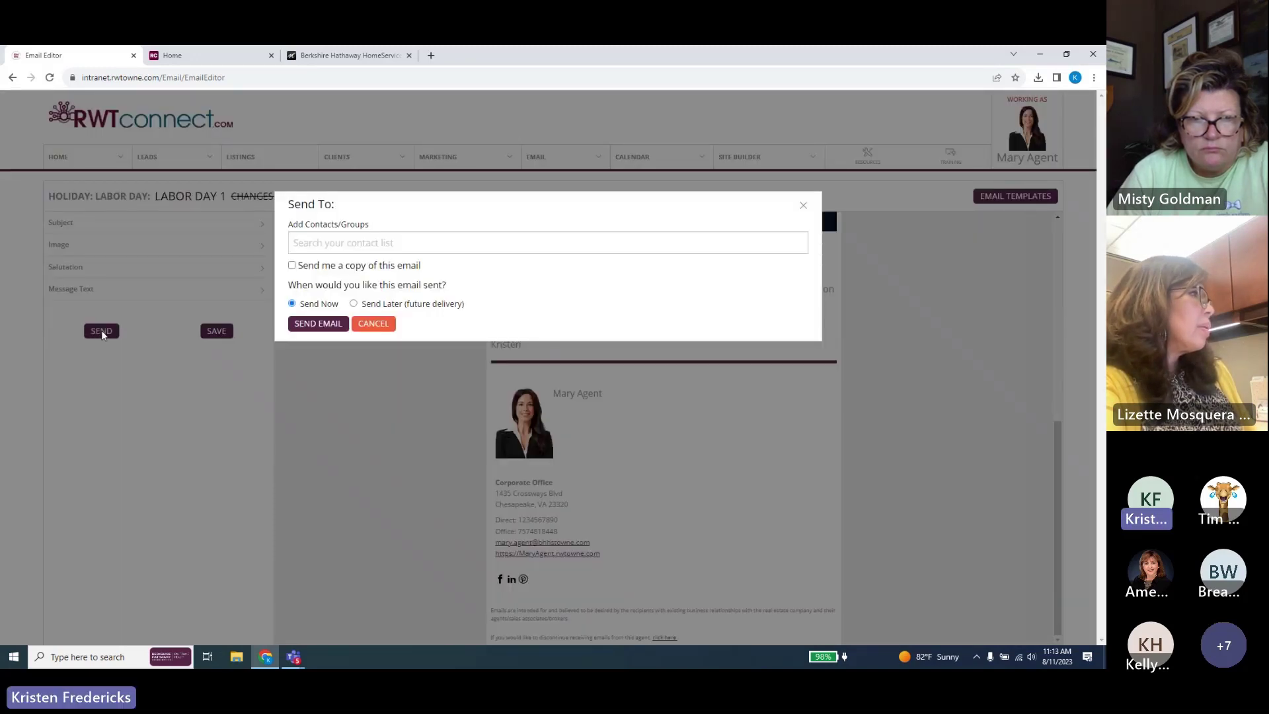
pyautogui.click(387, 244)
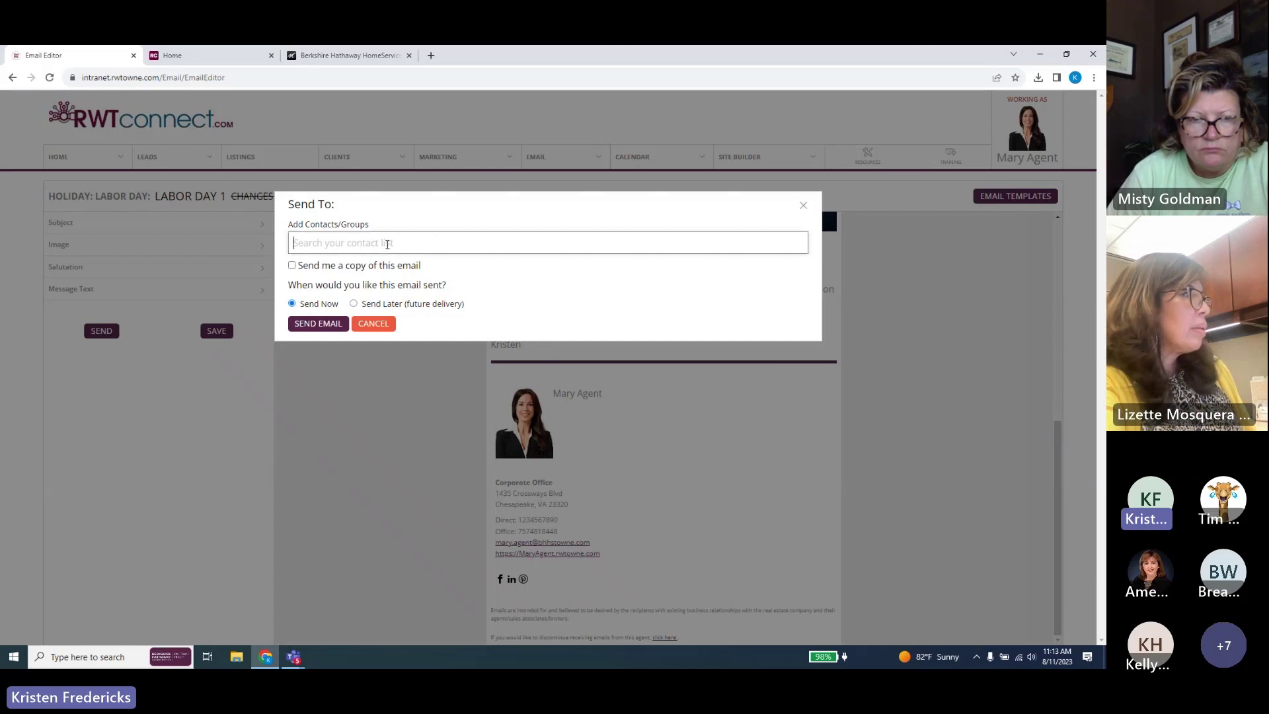
pyautogui.write('Julie')
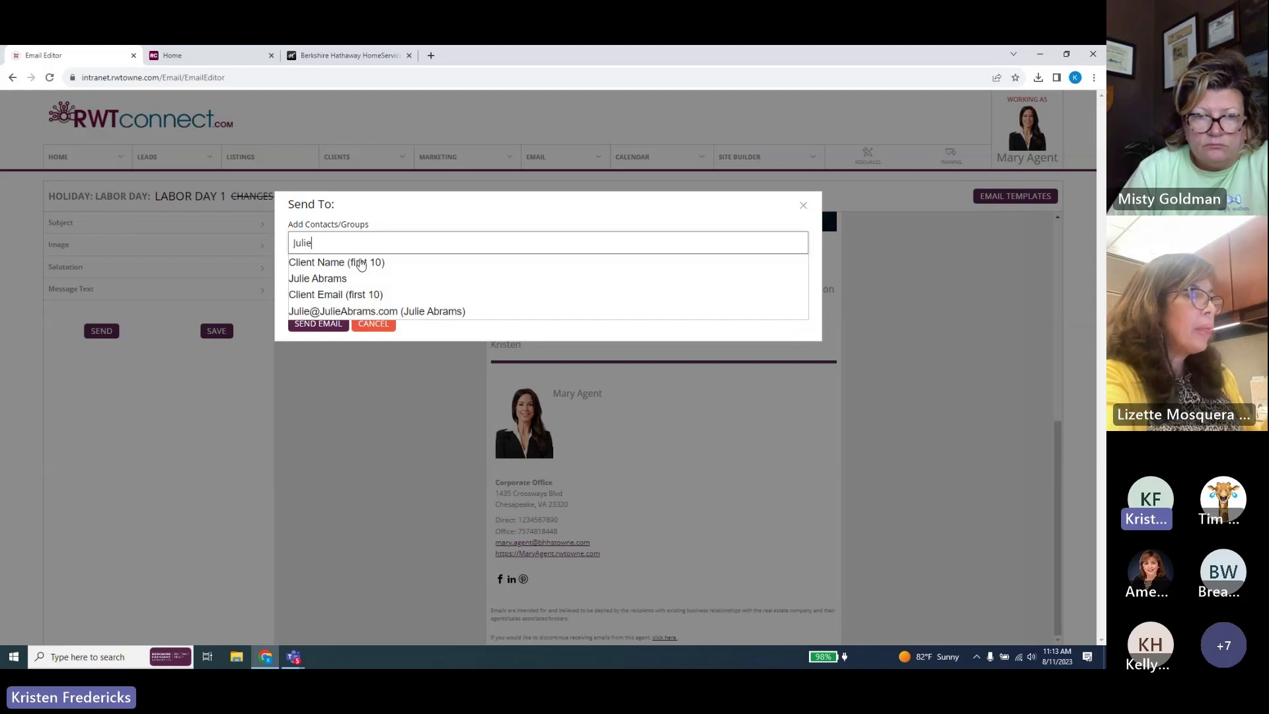
pyautogui.click(371, 311)
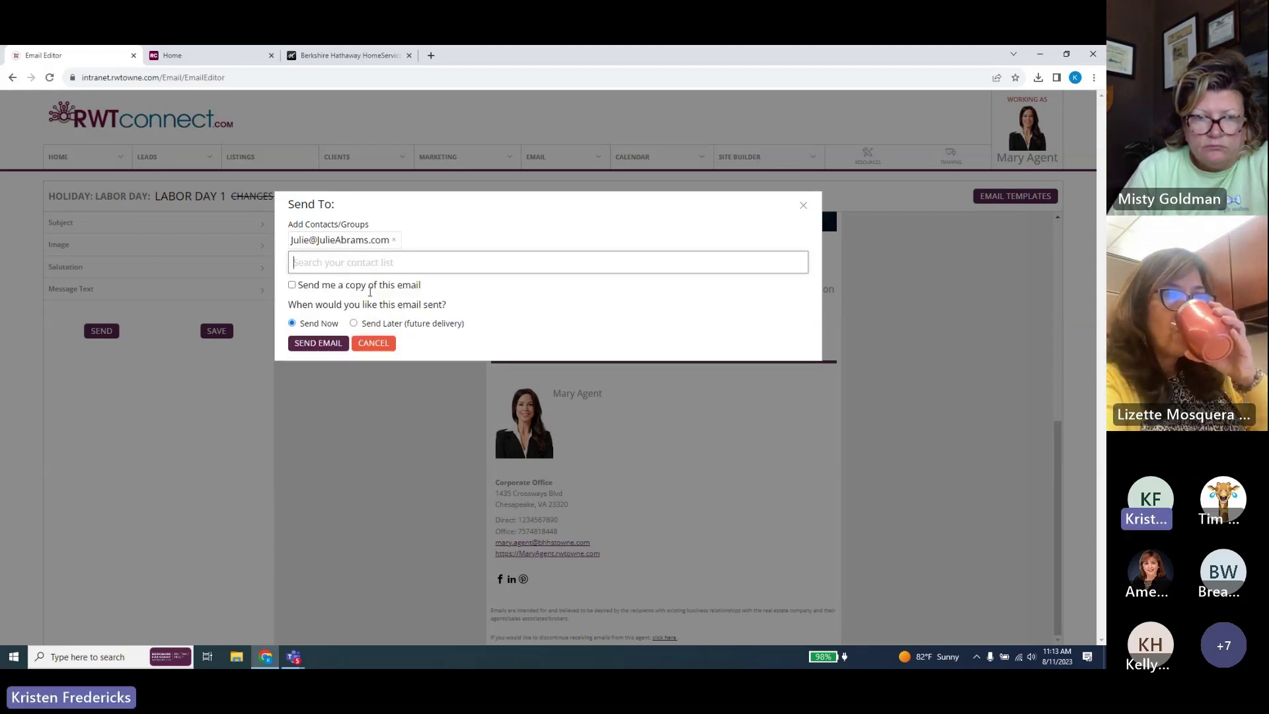
pyautogui.click(354, 324)
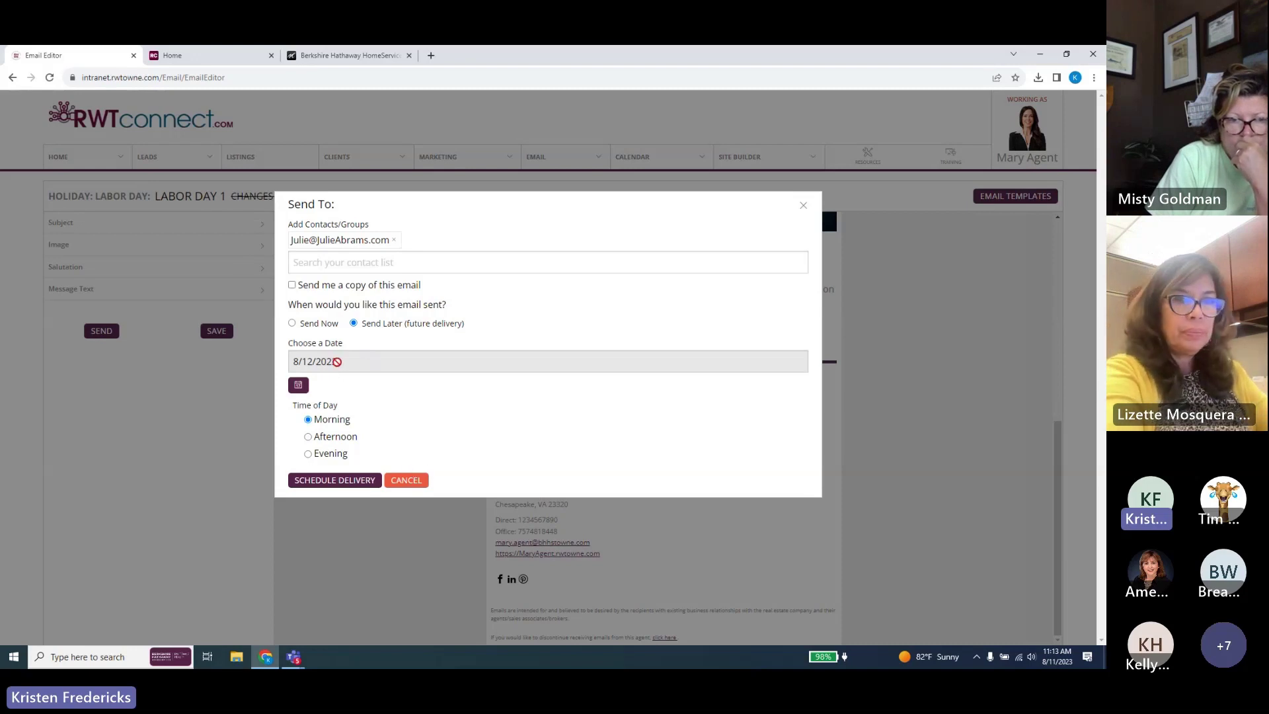
# Step: Schedule Morning delivery for 9/04/2023 and acknowledge the 'Email scheduled.' alert
pyautogui.click(299, 386)
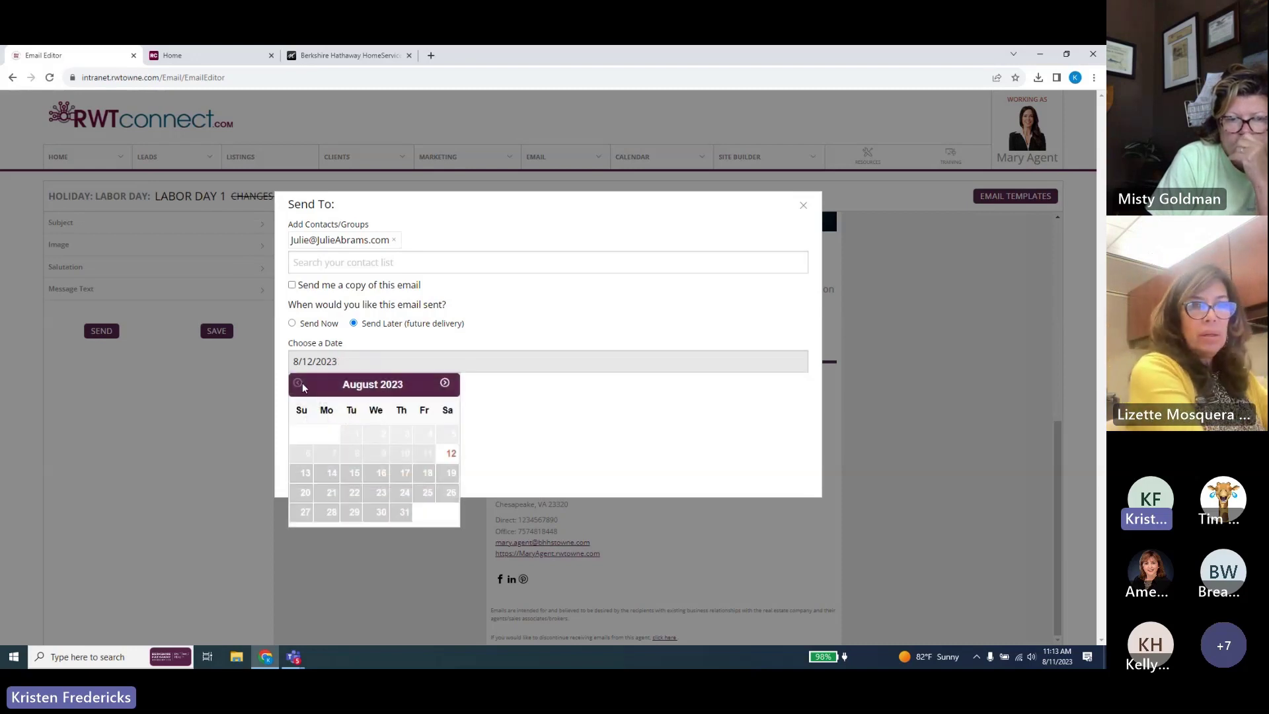
pyautogui.click(448, 386)
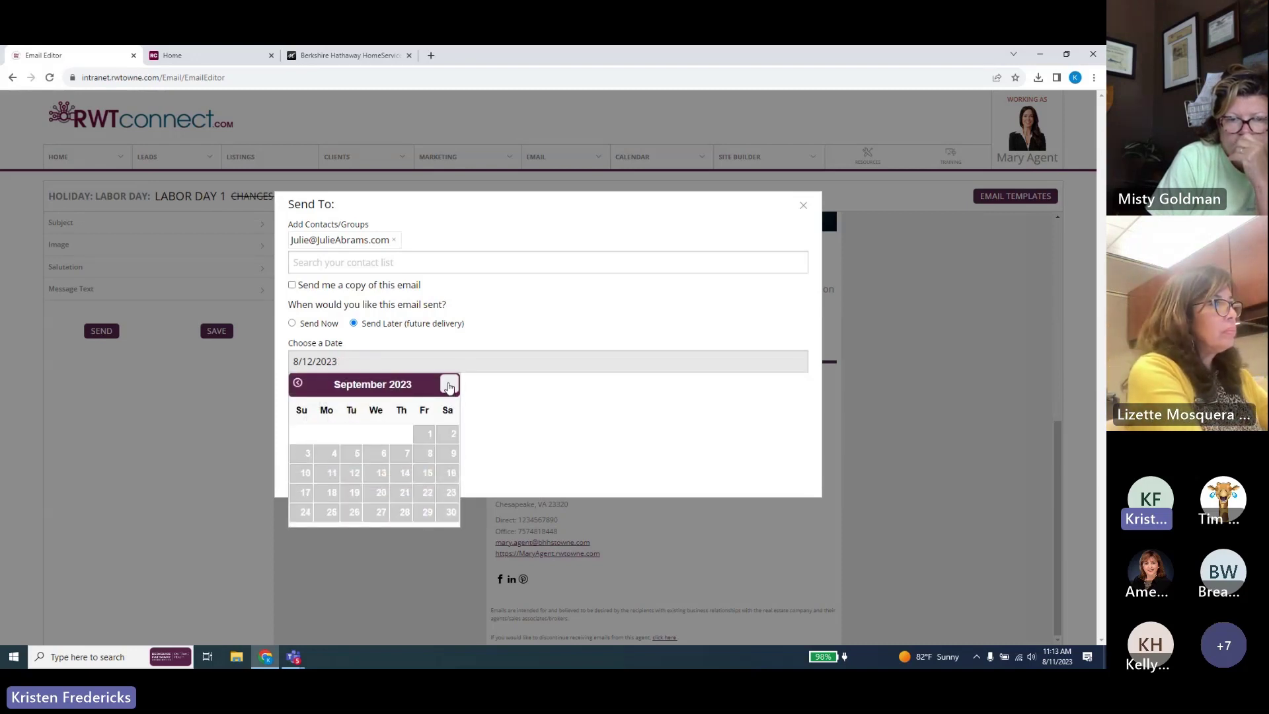
pyautogui.click(327, 456)
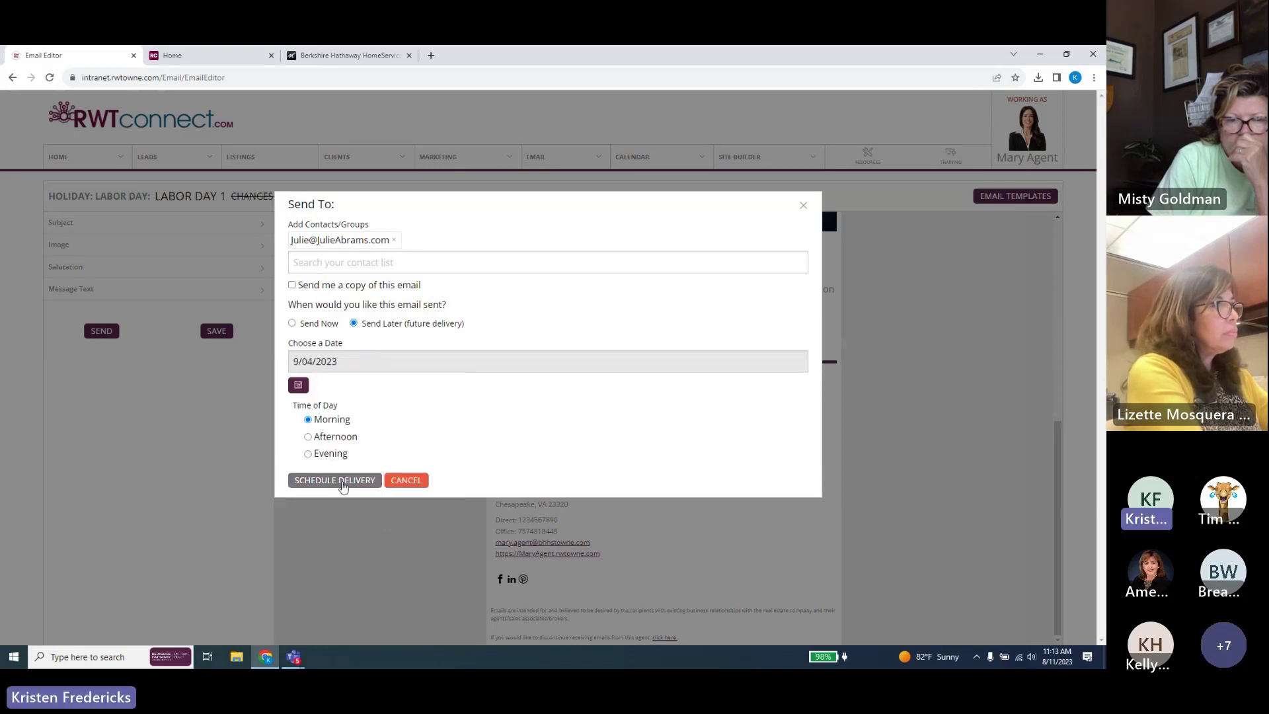
pyautogui.click(342, 481)
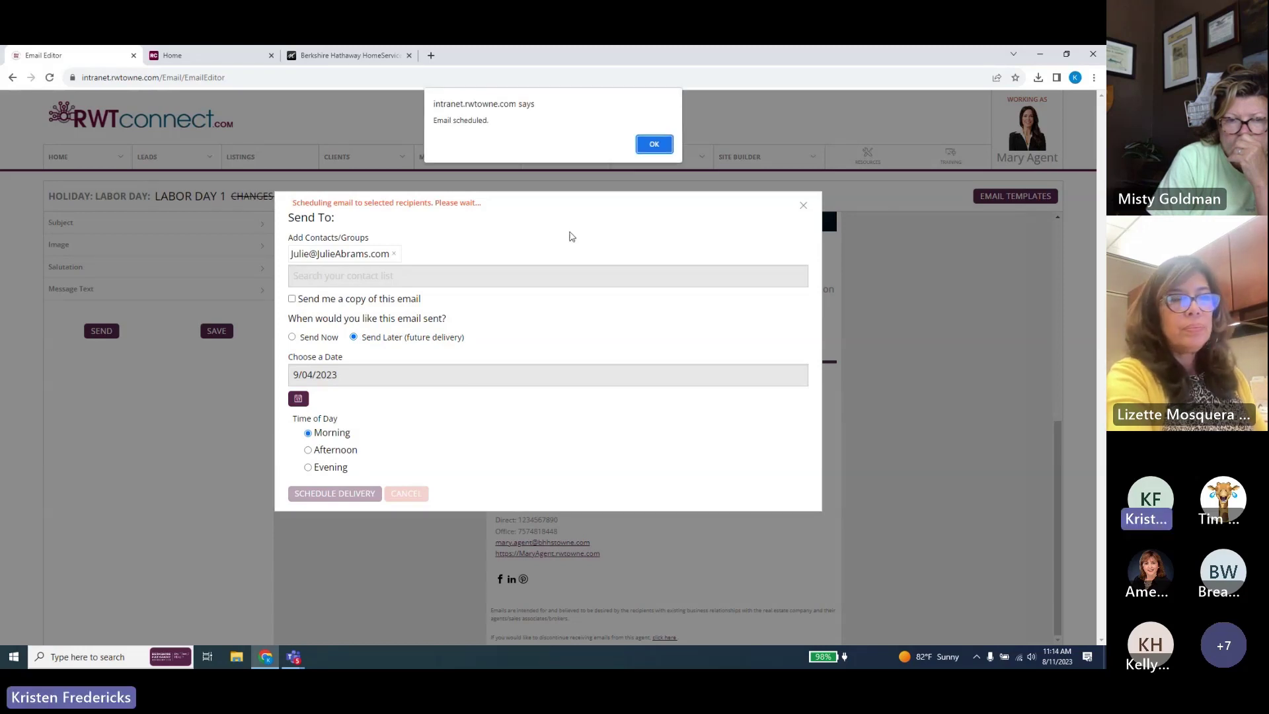
pyautogui.click(654, 144)
# Step: Scroll back to the top of the Labor Day 1 email and bring up the MARKETING menu
pyautogui.scroll(3, 943, 374)
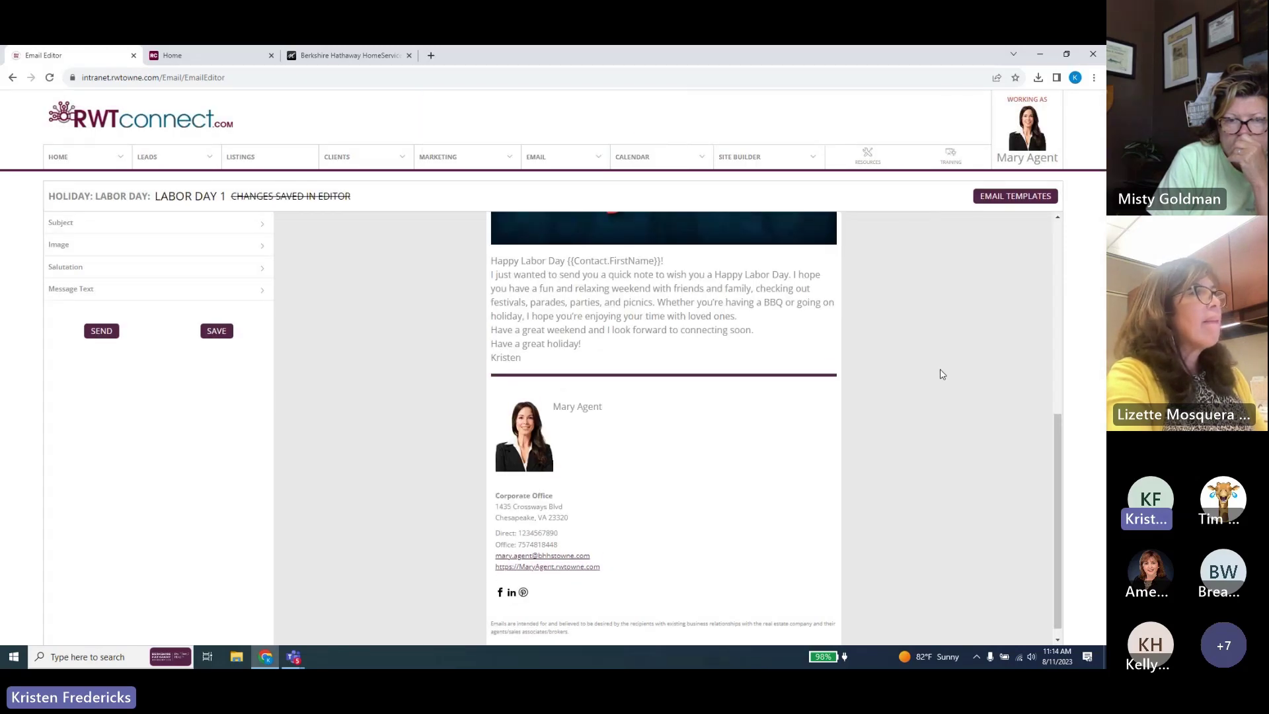
pyautogui.scroll(4, 942, 374)
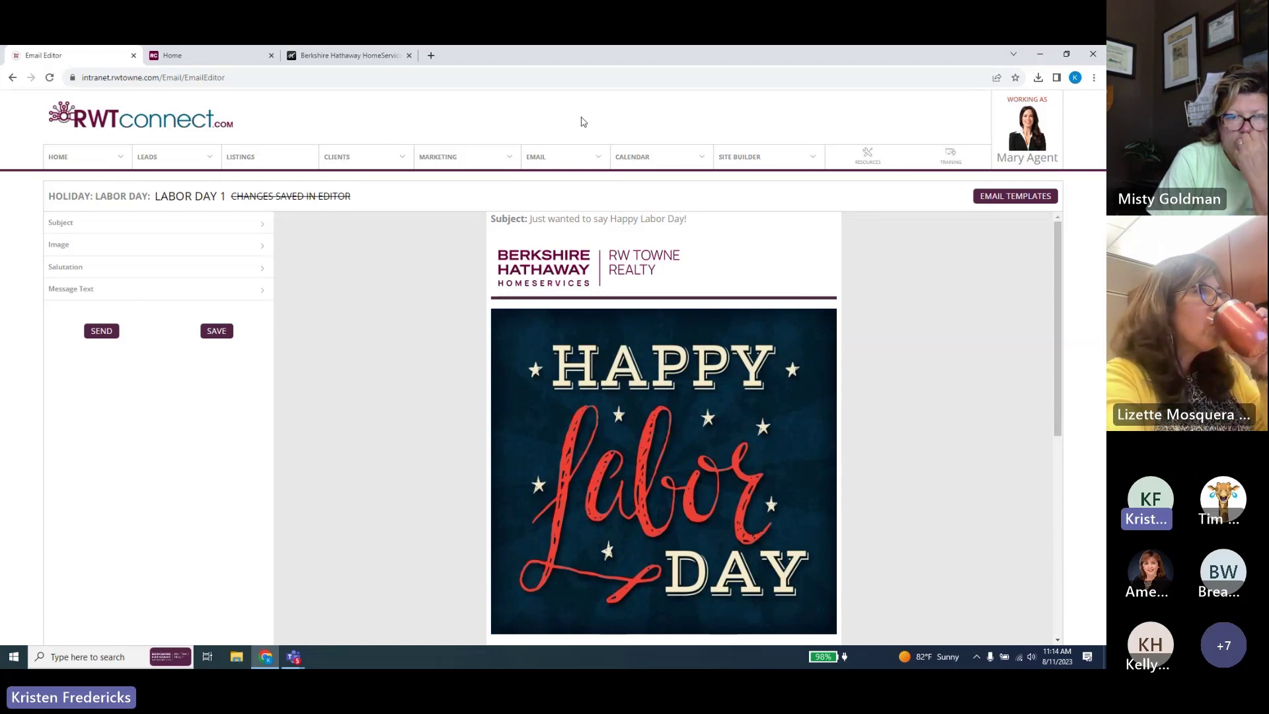
pyautogui.moveTo(447, 161)
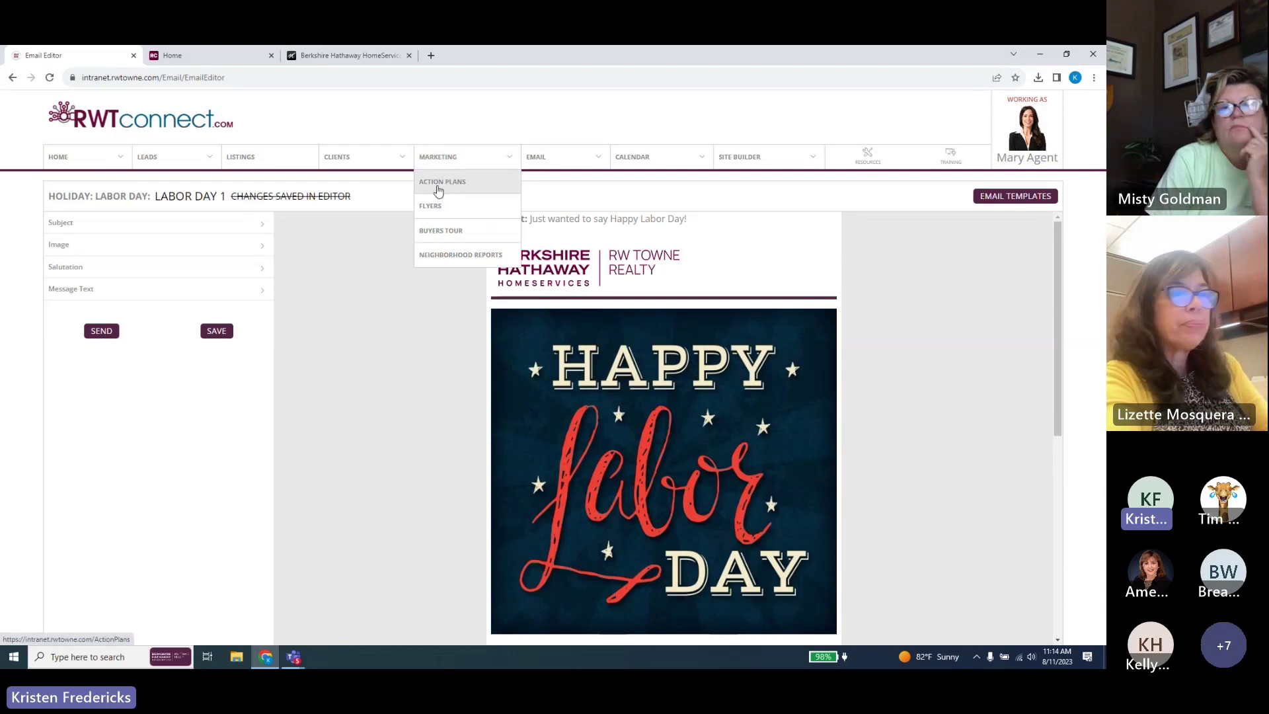
pyautogui.click(438, 191)
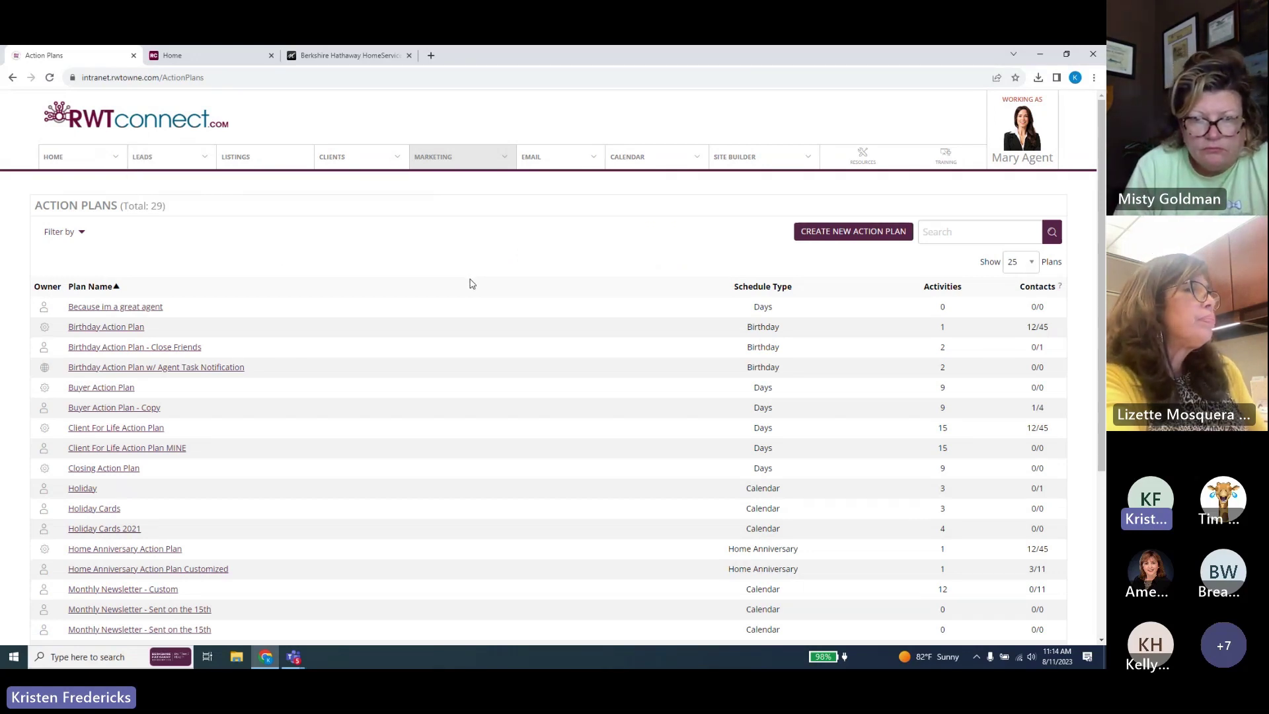
pyautogui.scroll(-1, 458, 325)
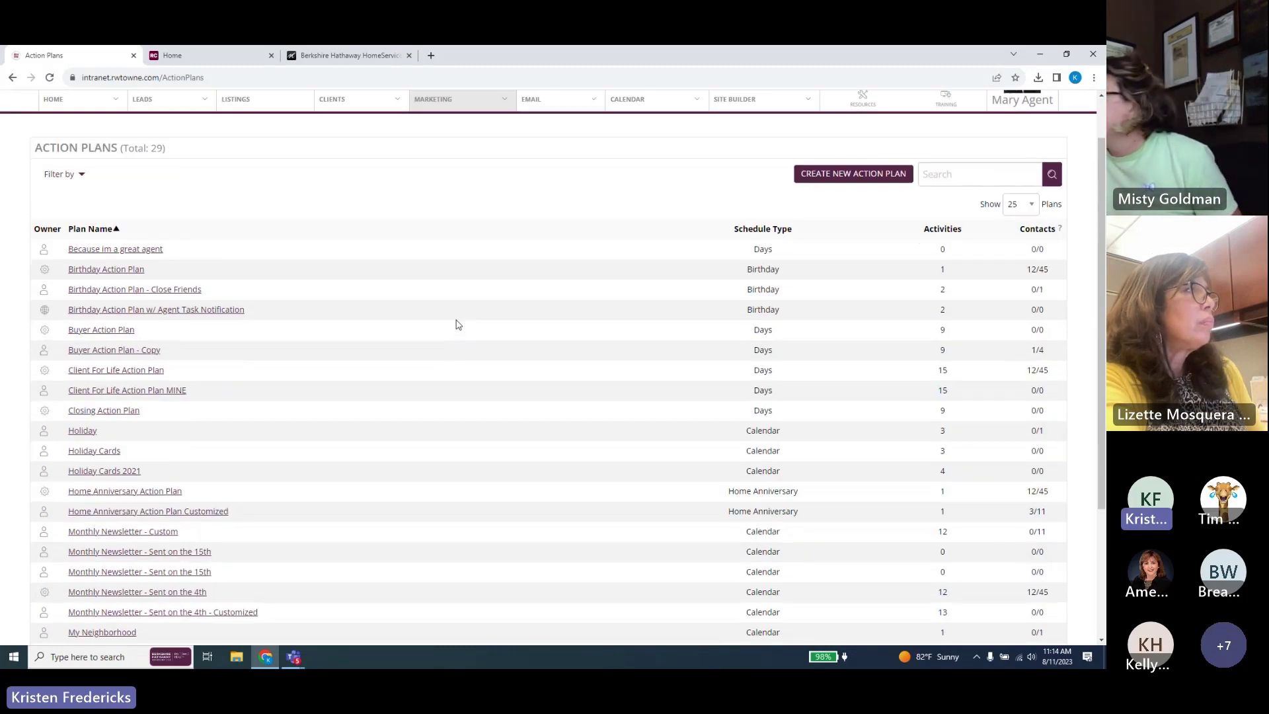
pyautogui.scroll(-1, 458, 325)
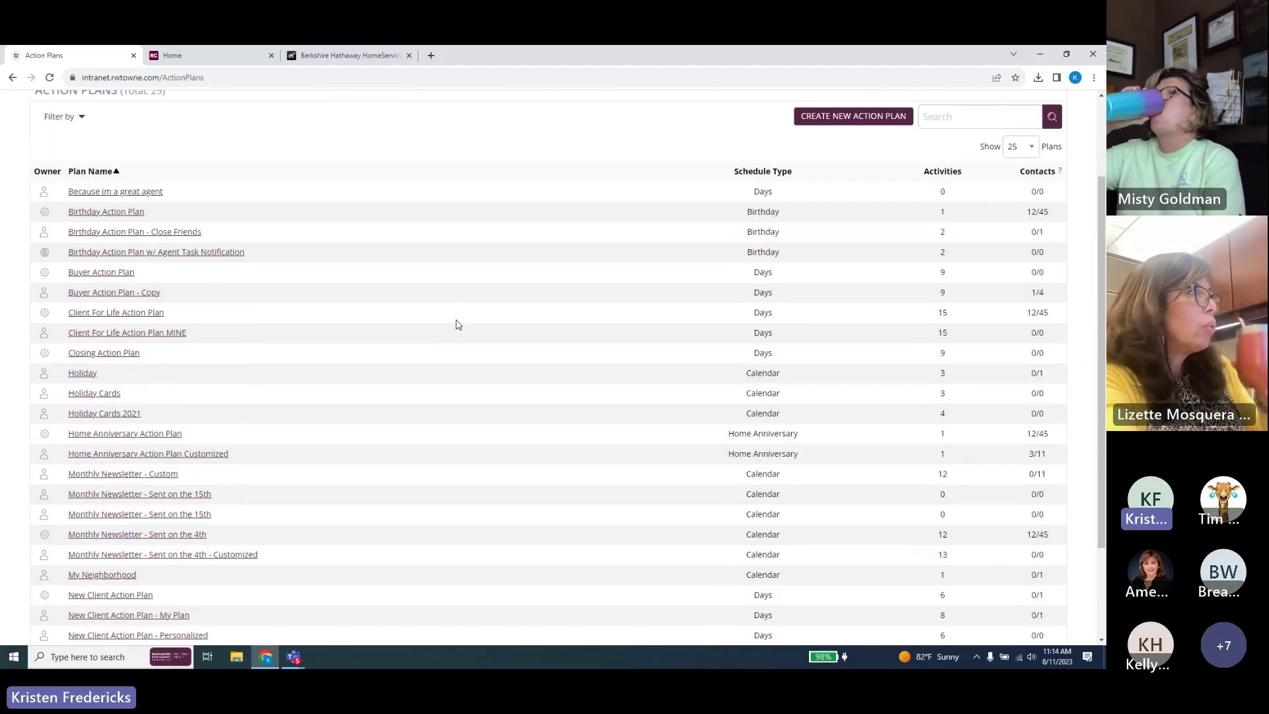
pyautogui.scroll(-1, 458, 325)
pyautogui.scroll(2, 458, 325)
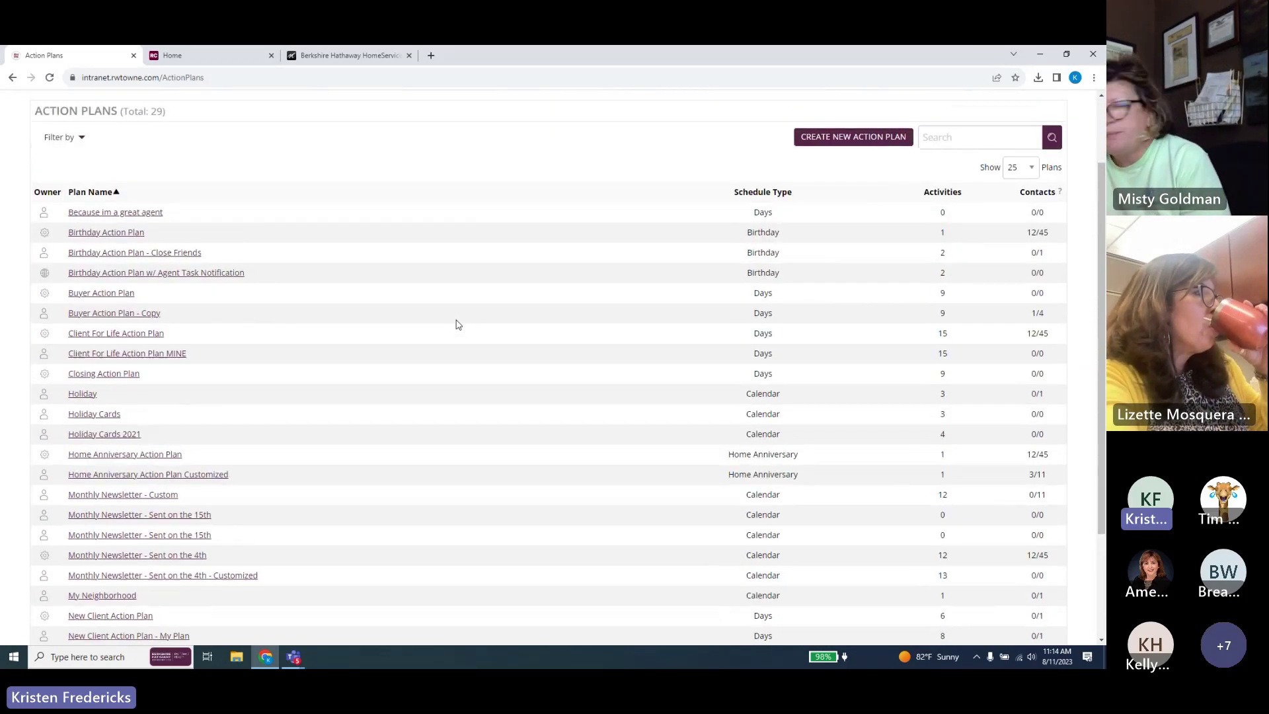
pyautogui.scroll(-1, 458, 325)
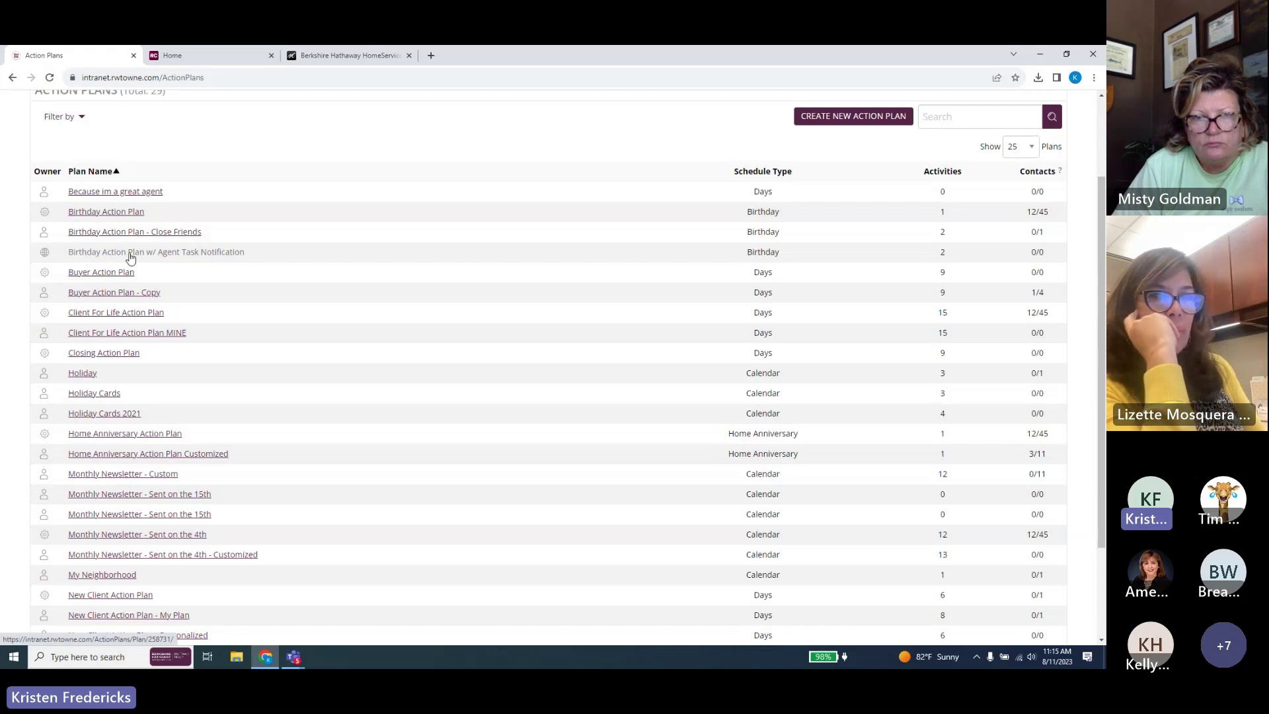
# Step: Open the Birthday Action Plan w/ Agent Task Notification, preview Birthday 2, and review the Upcoming Birthday task
pyautogui.click(181, 257)
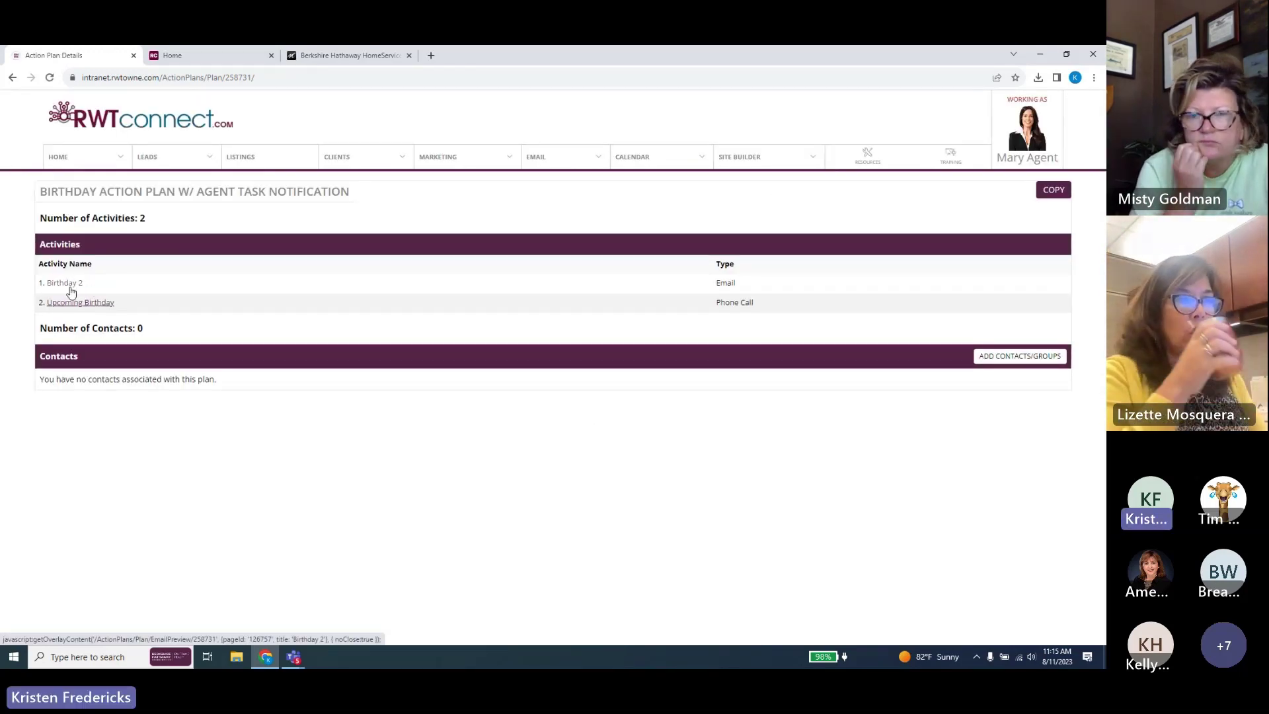
pyautogui.click(71, 287)
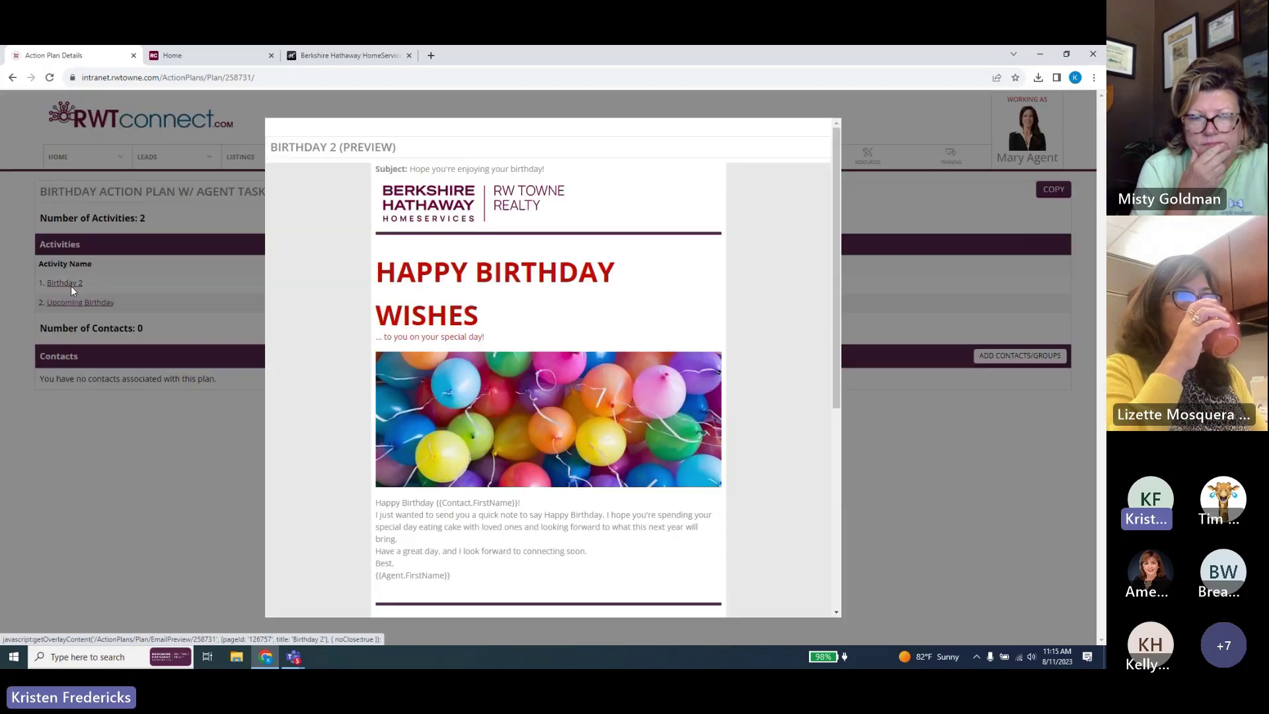
pyautogui.scroll(-3, 530, 357)
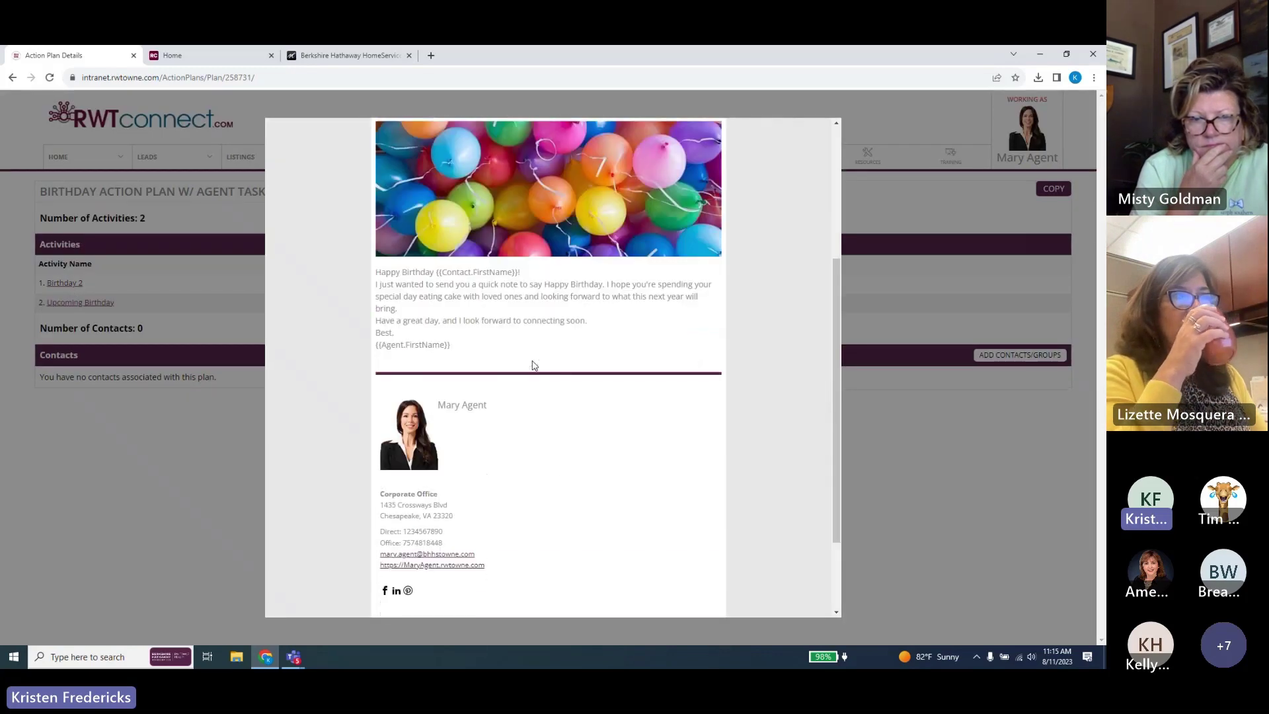
pyautogui.scroll(4, 534, 365)
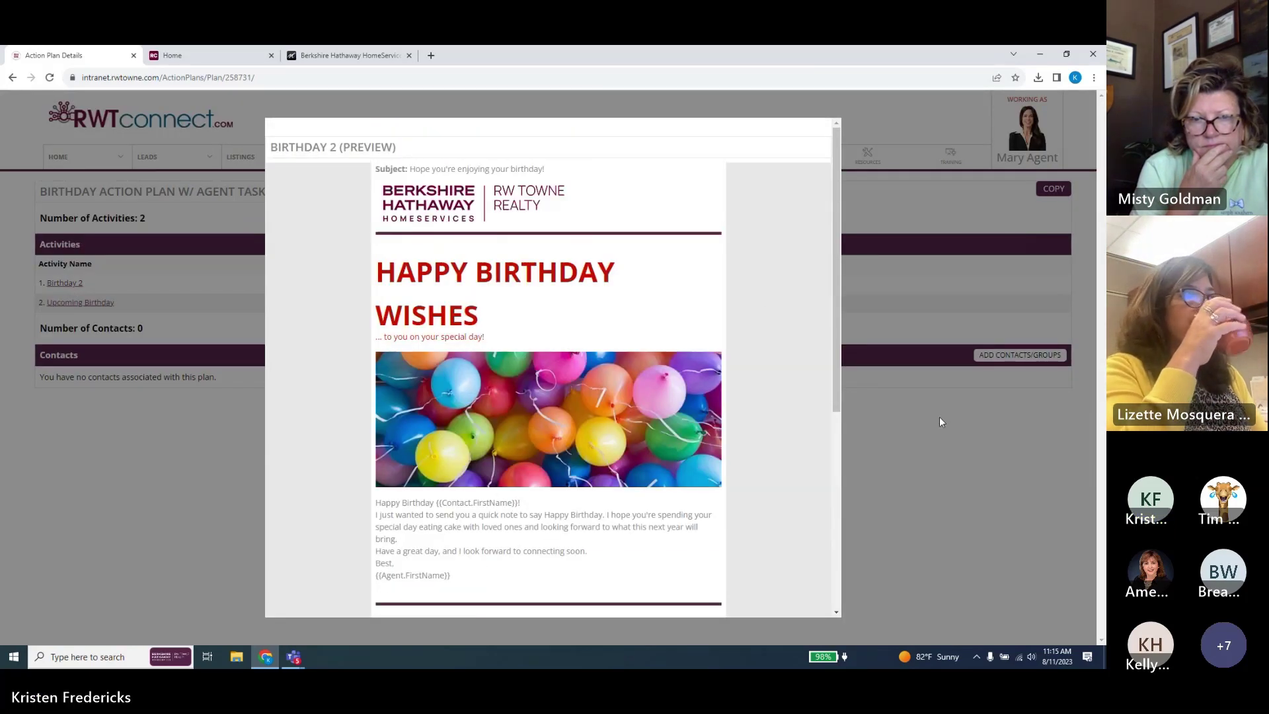
pyautogui.click(942, 422)
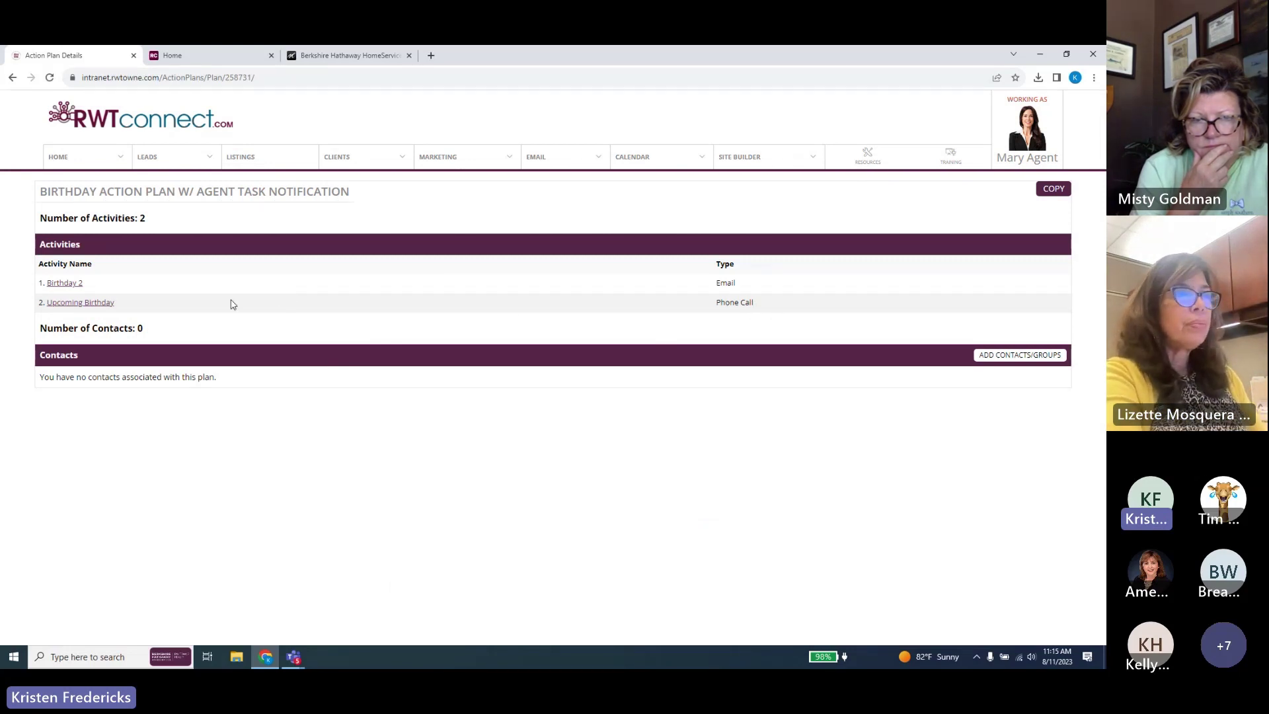
pyautogui.click(92, 302)
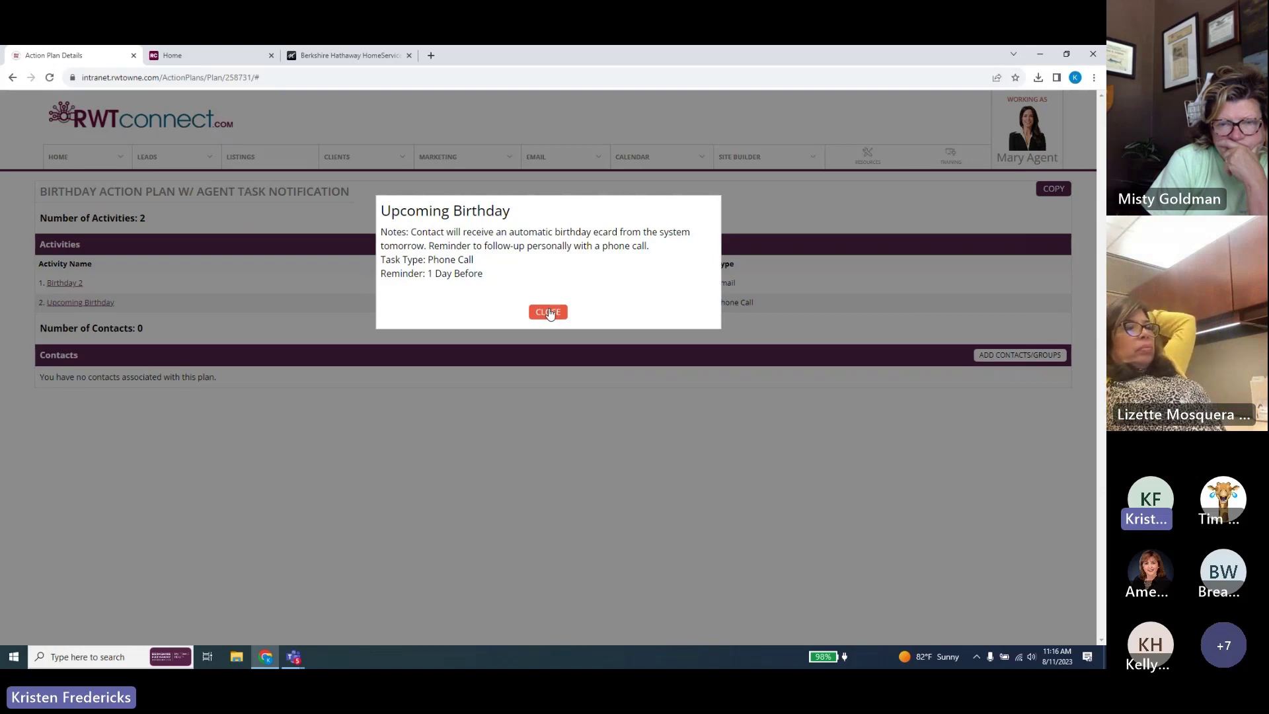
pyautogui.click(549, 312)
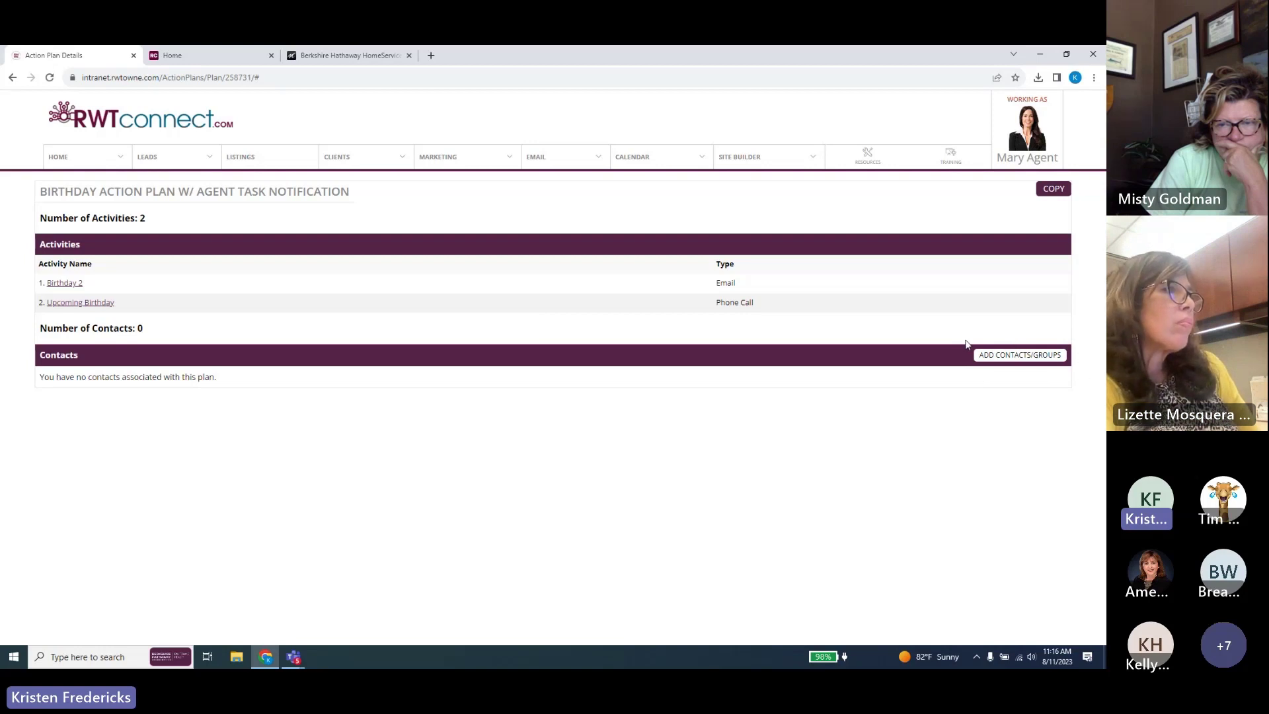
# Step: Add one client, found by name search, to the birthday action plan
pyautogui.click(1003, 358)
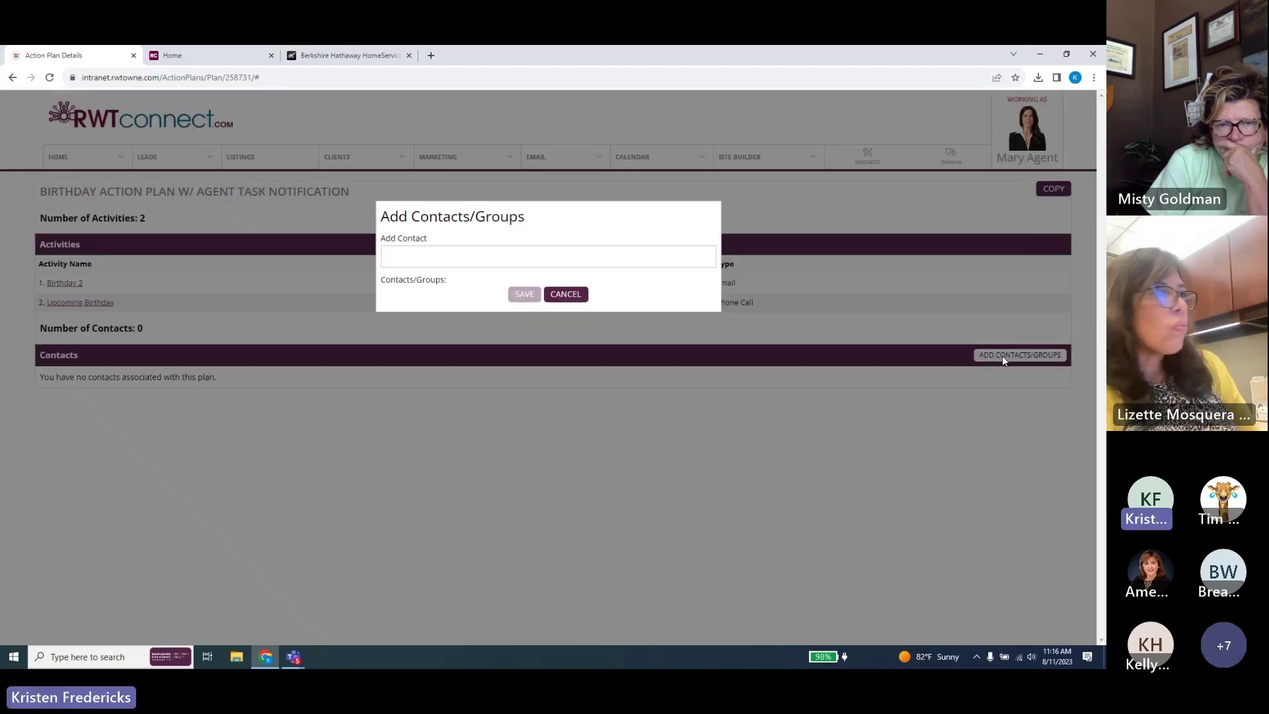
pyautogui.click(426, 259)
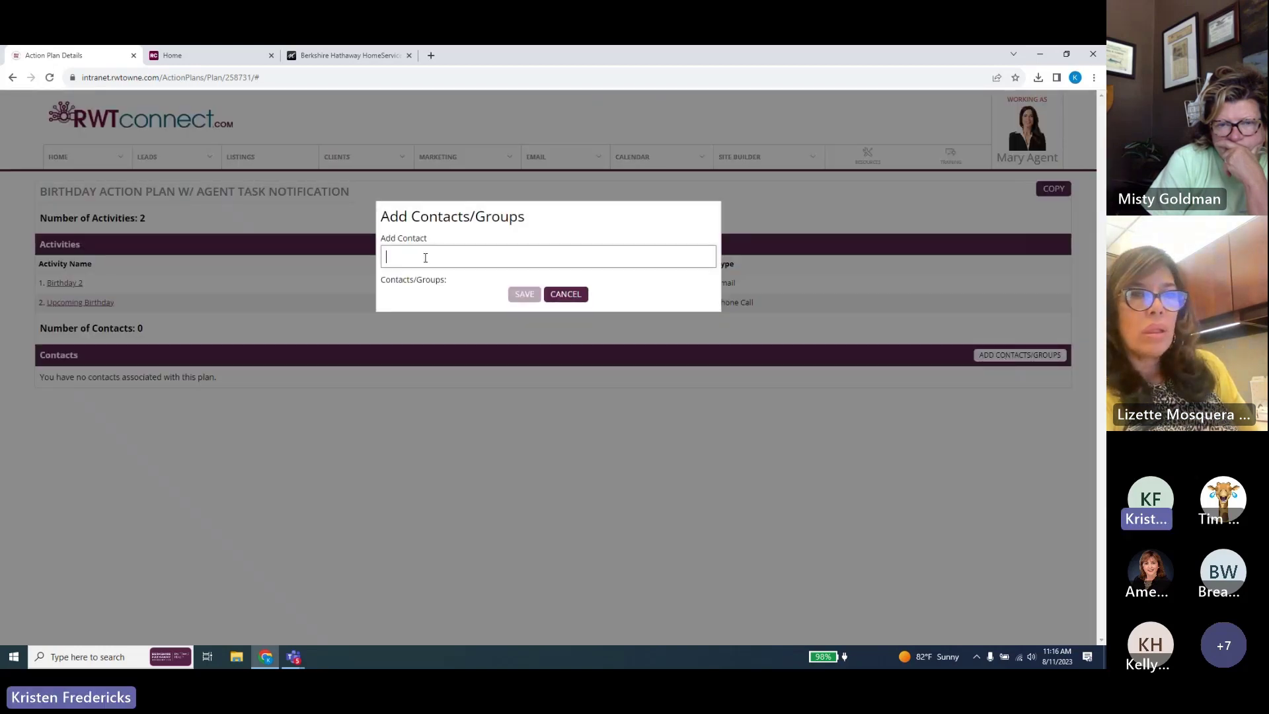
pyautogui.write('Julie')
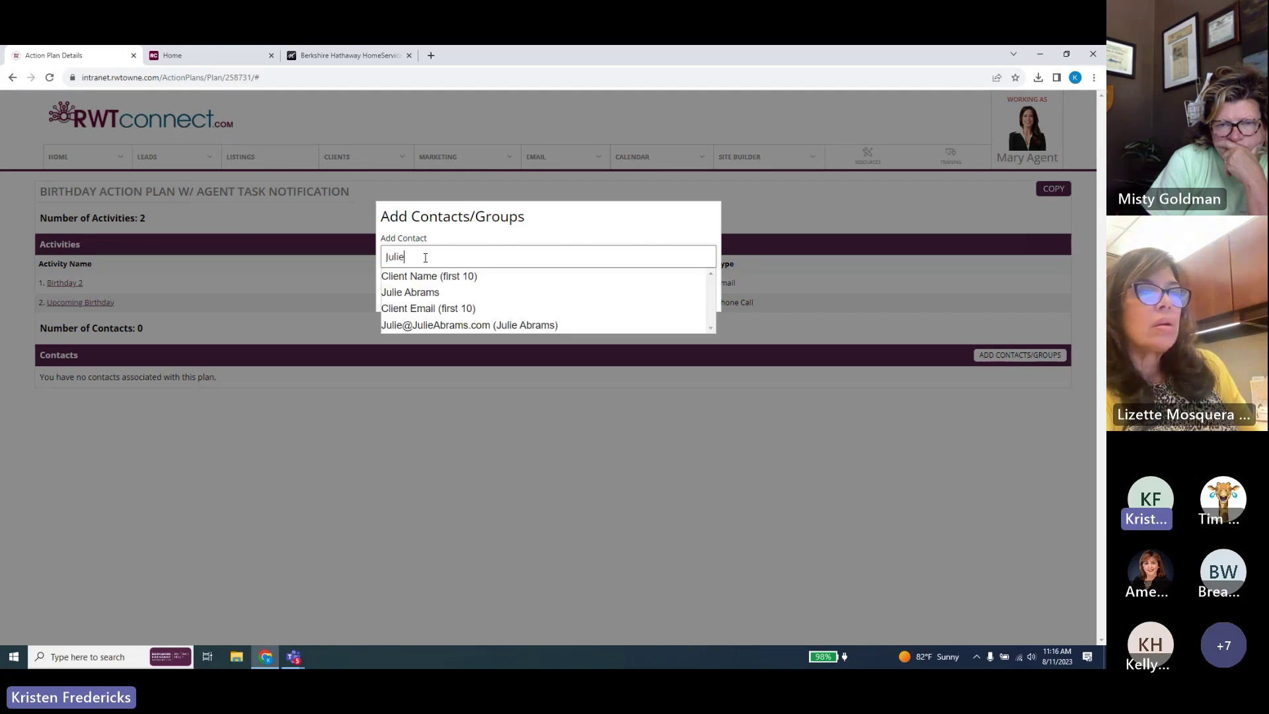
pyautogui.click(412, 294)
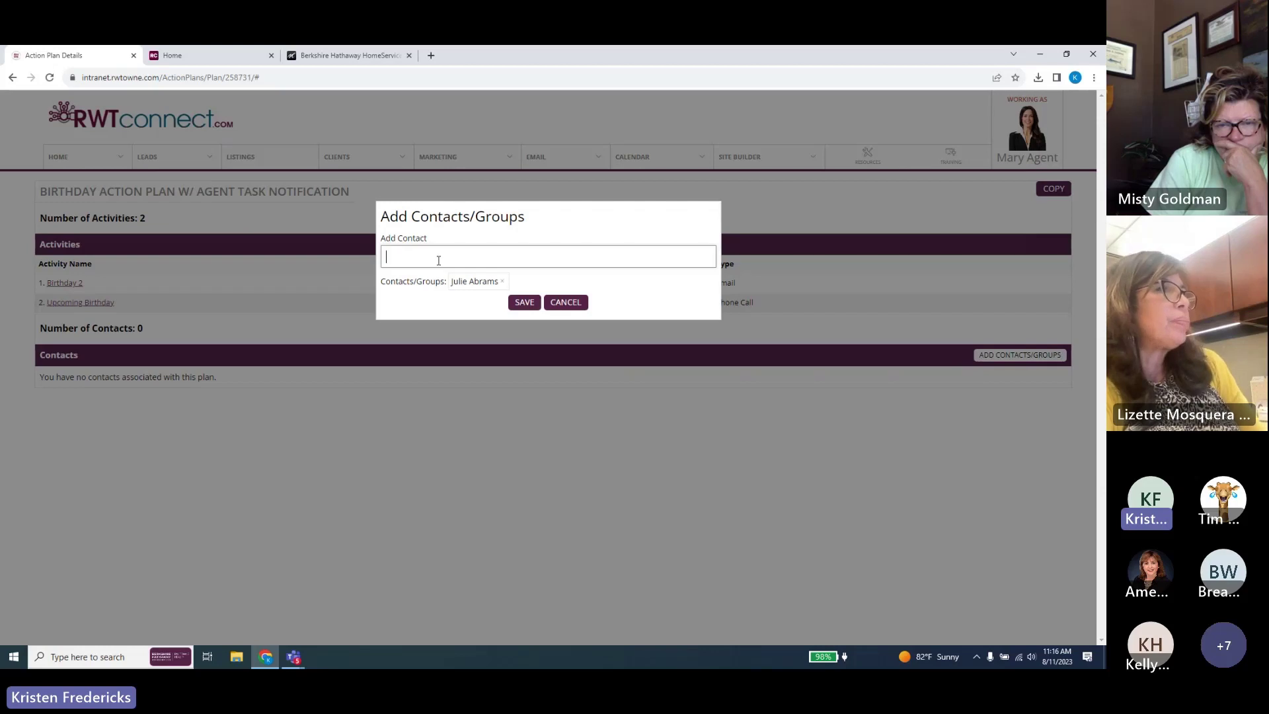
# Step: Add the All Contacts group to the birthday plan and save
pyautogui.write('My Neigh')
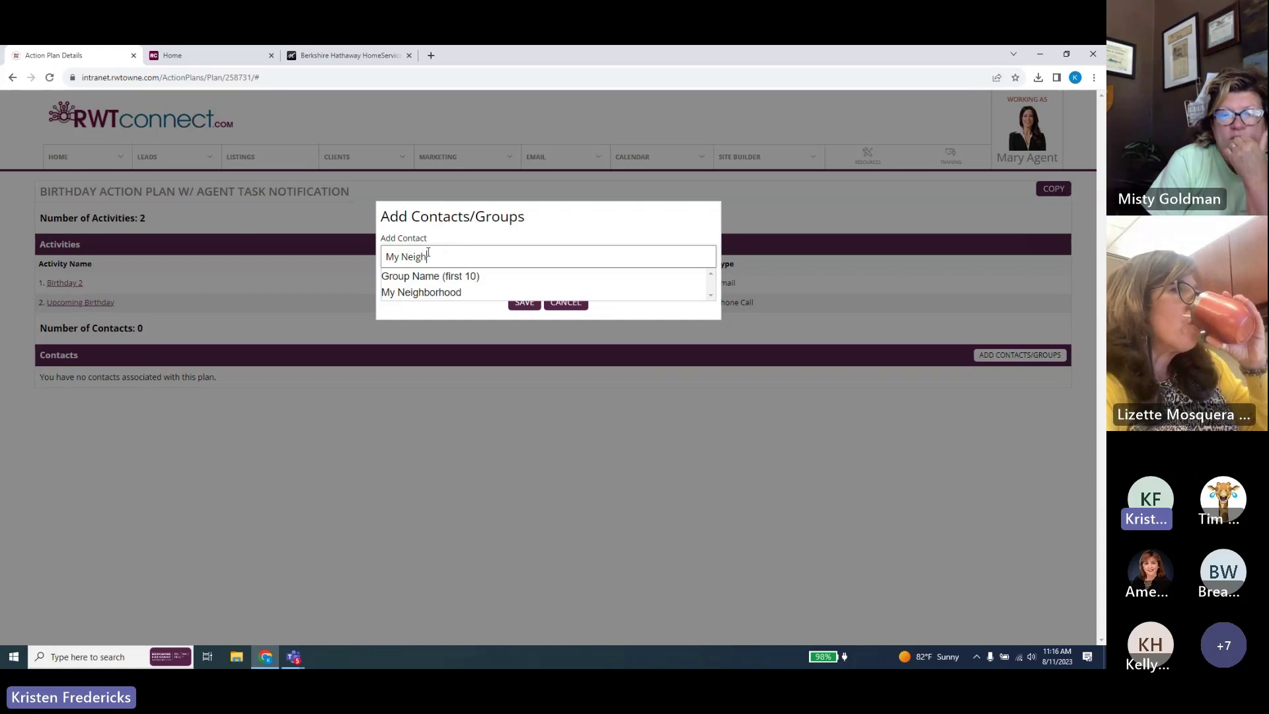
pyautogui.doubleClick(413, 257)
pyautogui.moveTo(436, 256); pyautogui.dragTo(394, 257)
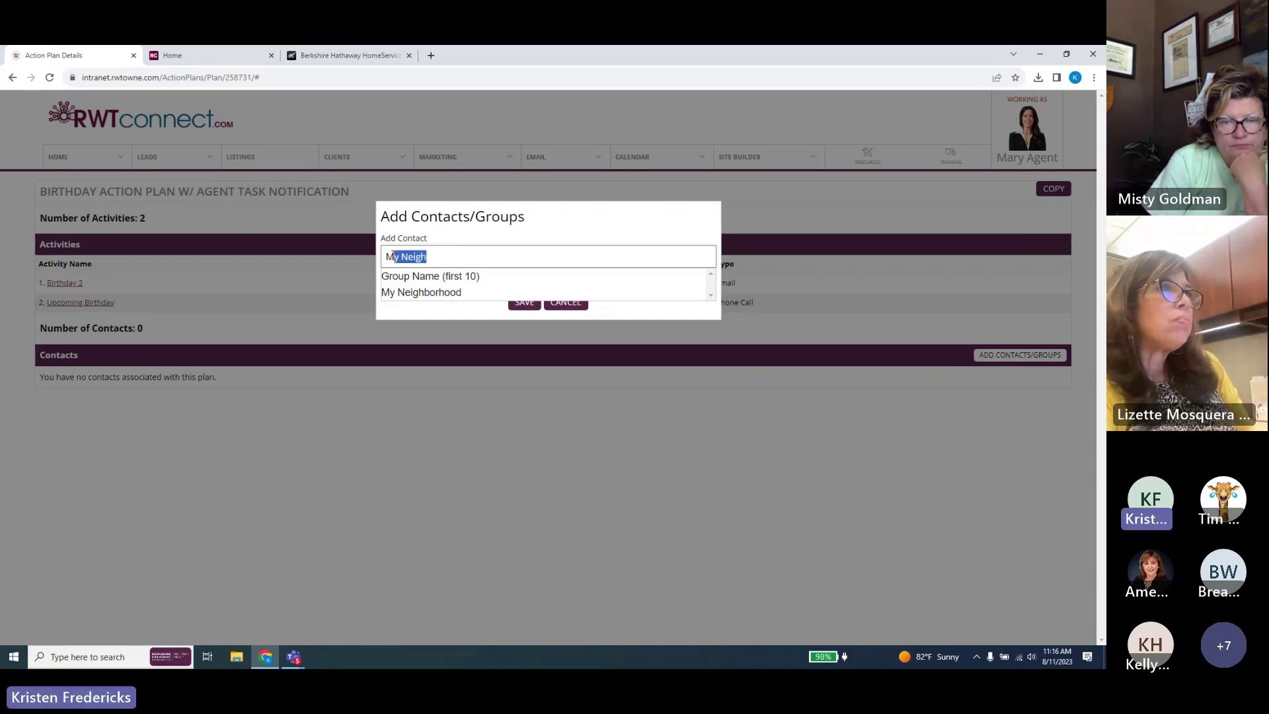
pyautogui.press('BackSpace')
pyautogui.press('BackSpace')
pyautogui.write('All')
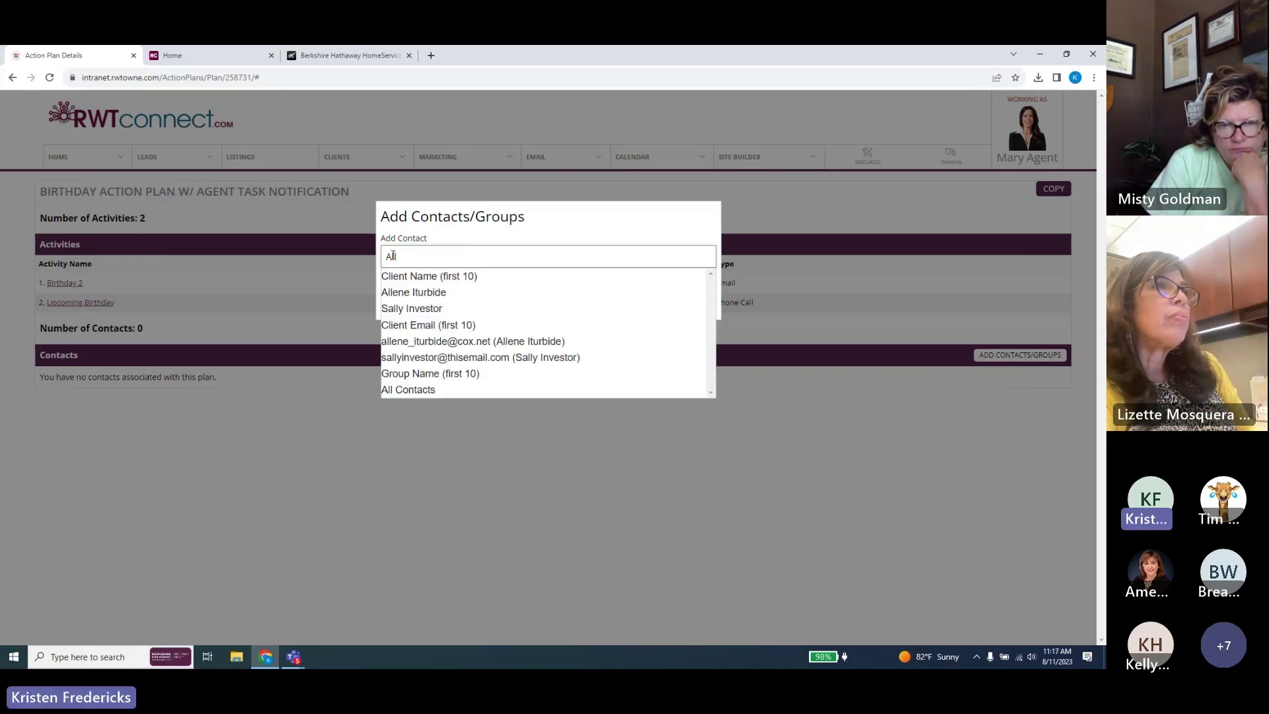
pyautogui.click(424, 390)
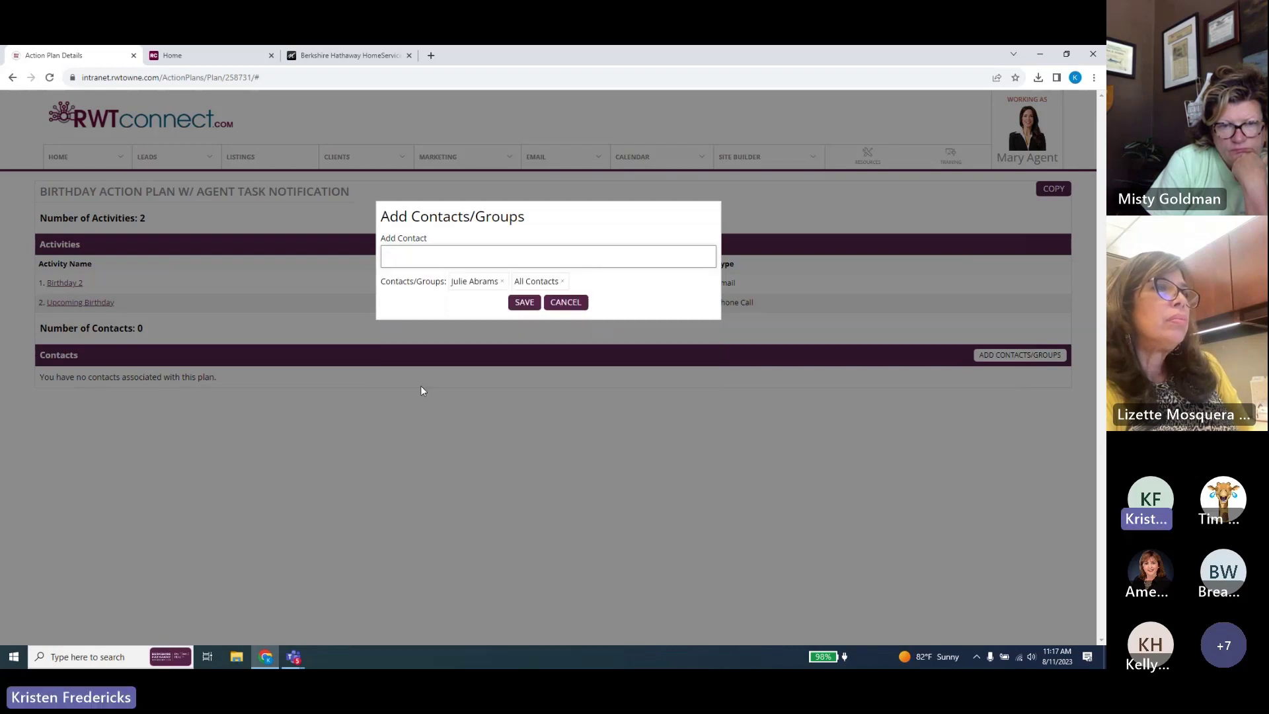
pyautogui.click(528, 303)
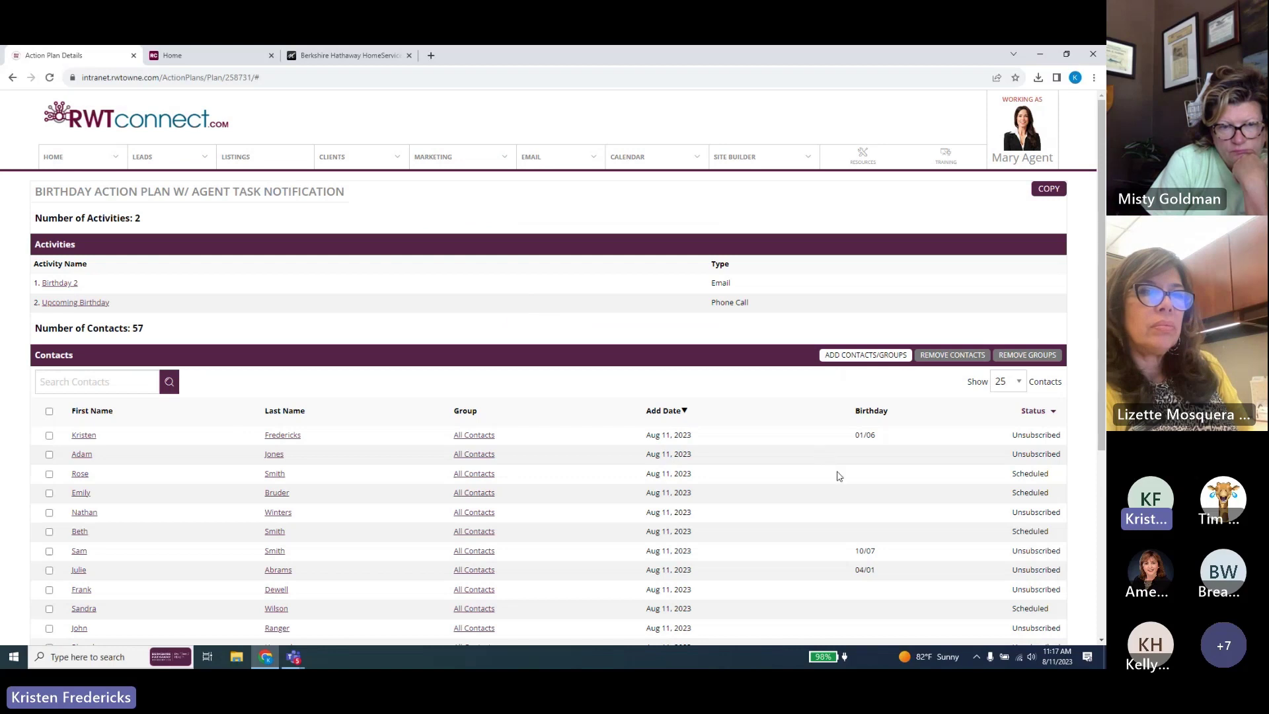
pyautogui.scroll(-1, 929, 453)
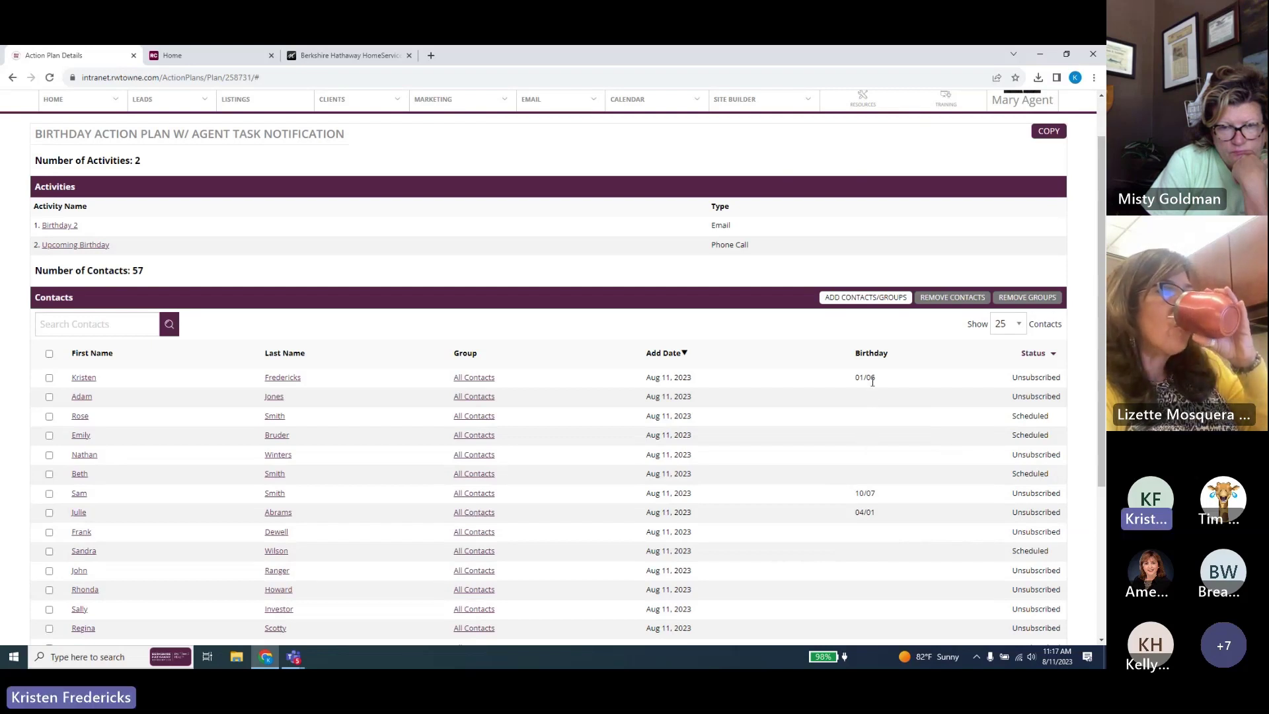
pyautogui.scroll(-1, 877, 386)
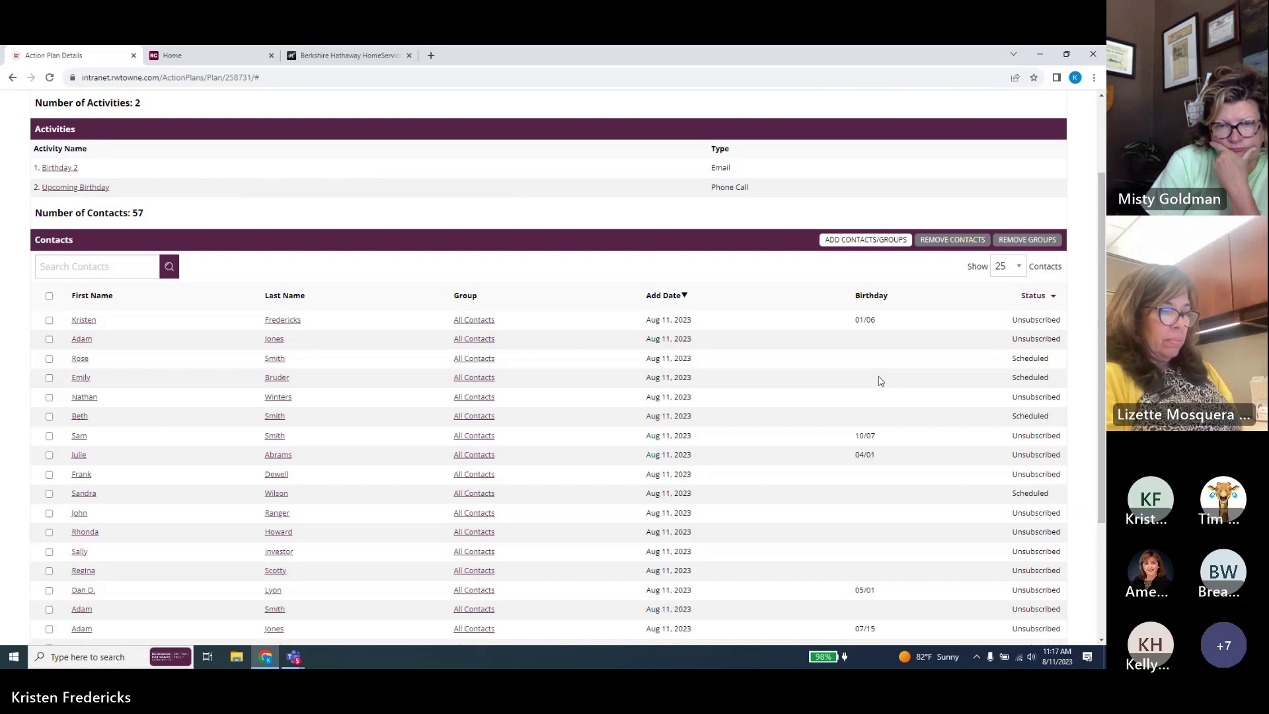
pyautogui.scroll(-3, 879, 381)
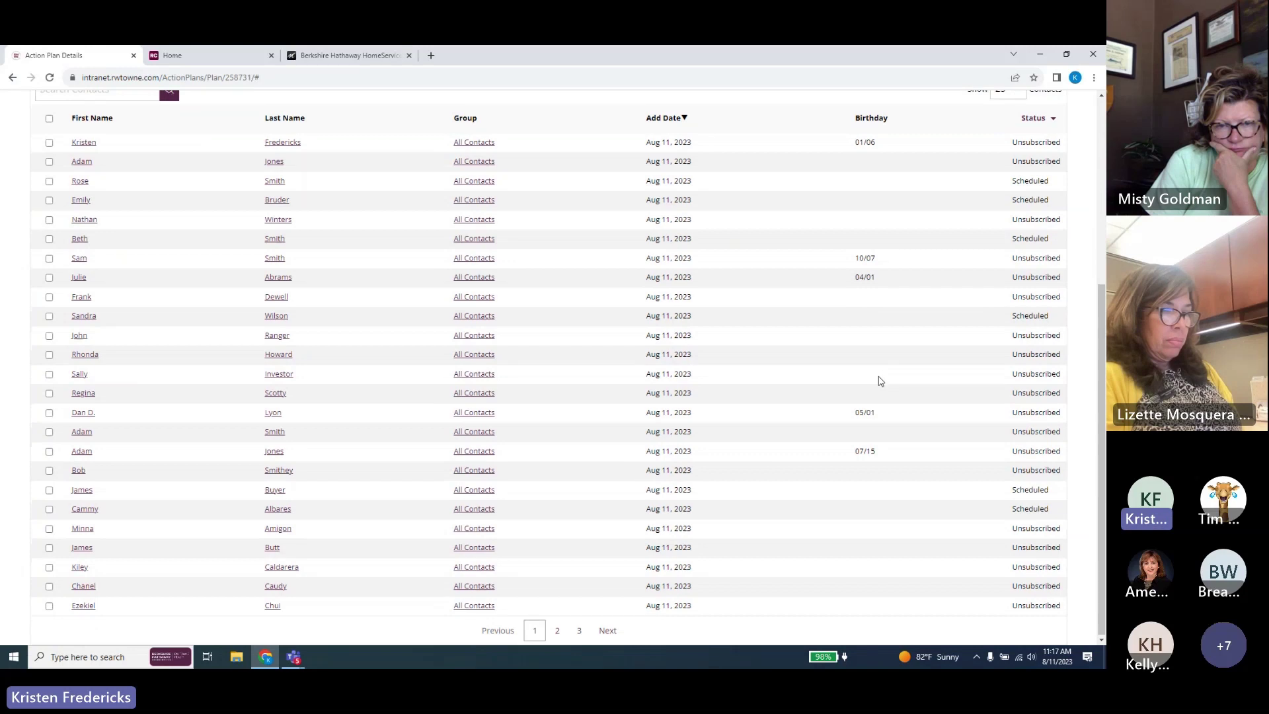
pyautogui.scroll(1, 944, 389)
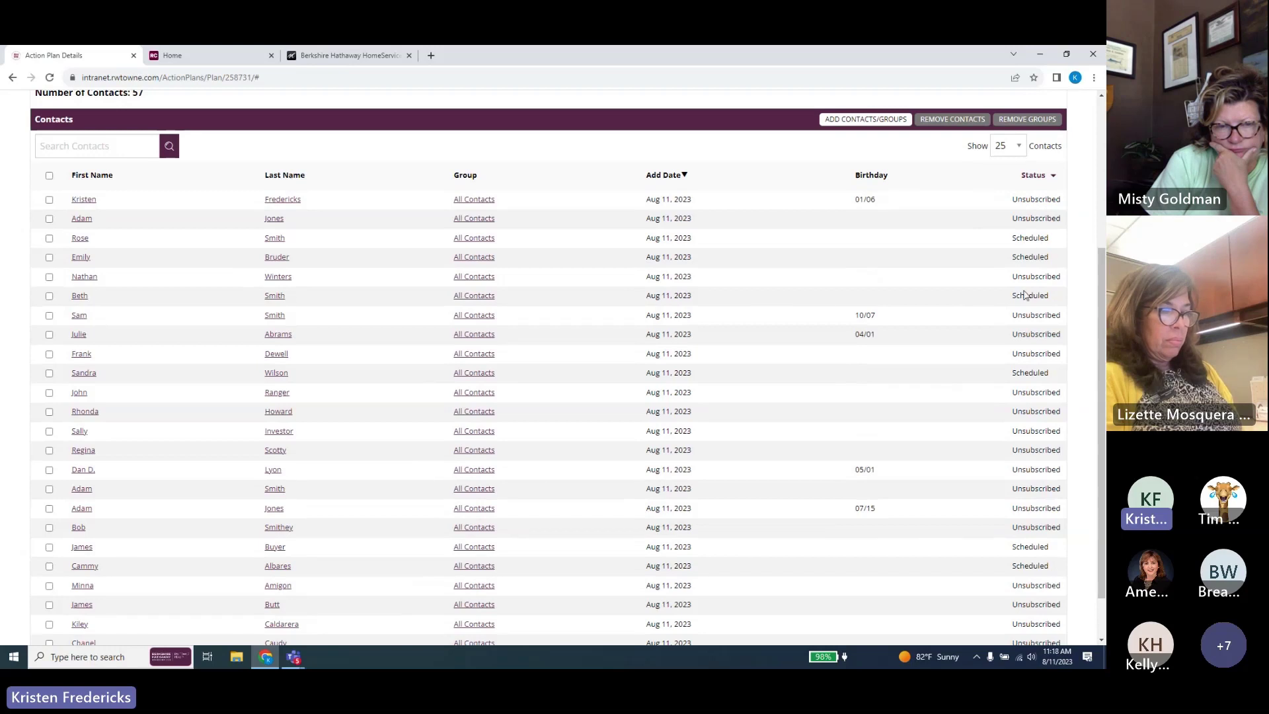
pyautogui.scroll(-1, 1026, 325)
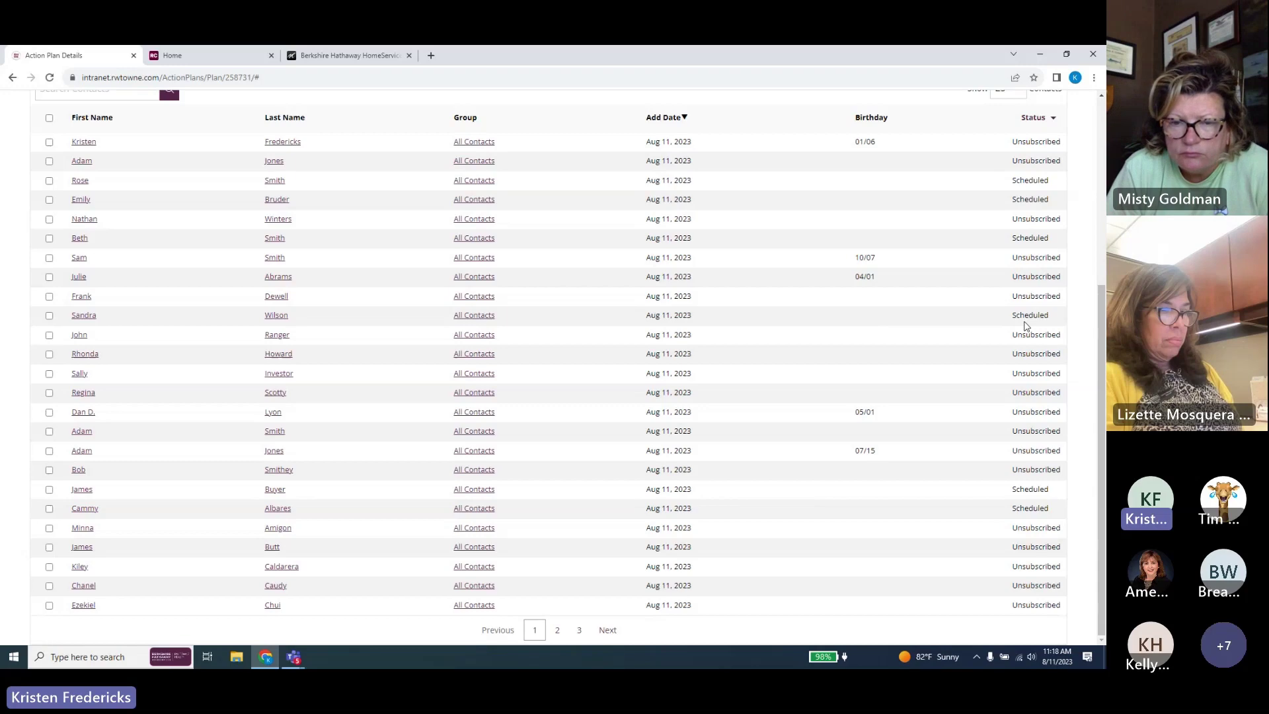
pyautogui.scroll(2, 1025, 326)
pyautogui.scroll(3, 1025, 326)
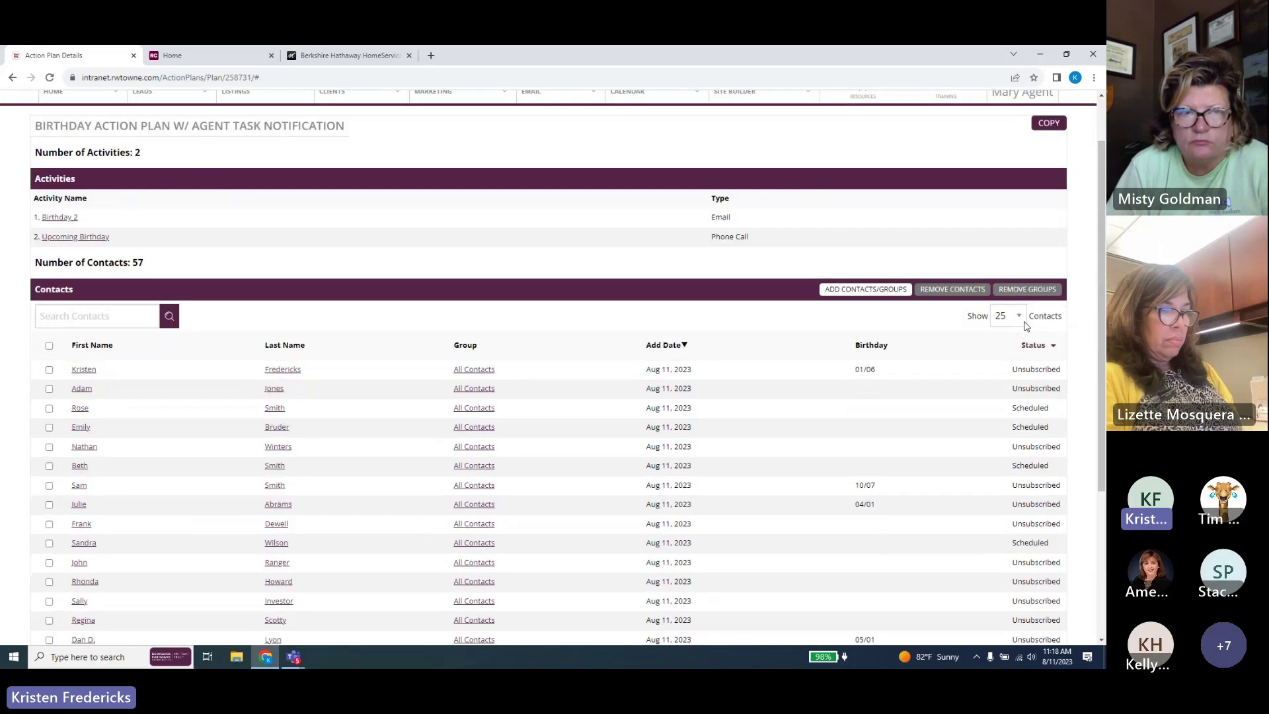
# Step: From the Action Plans list, open the Monthly Newsletter - Sent on the 4th plan
pyautogui.moveTo(513, 167)
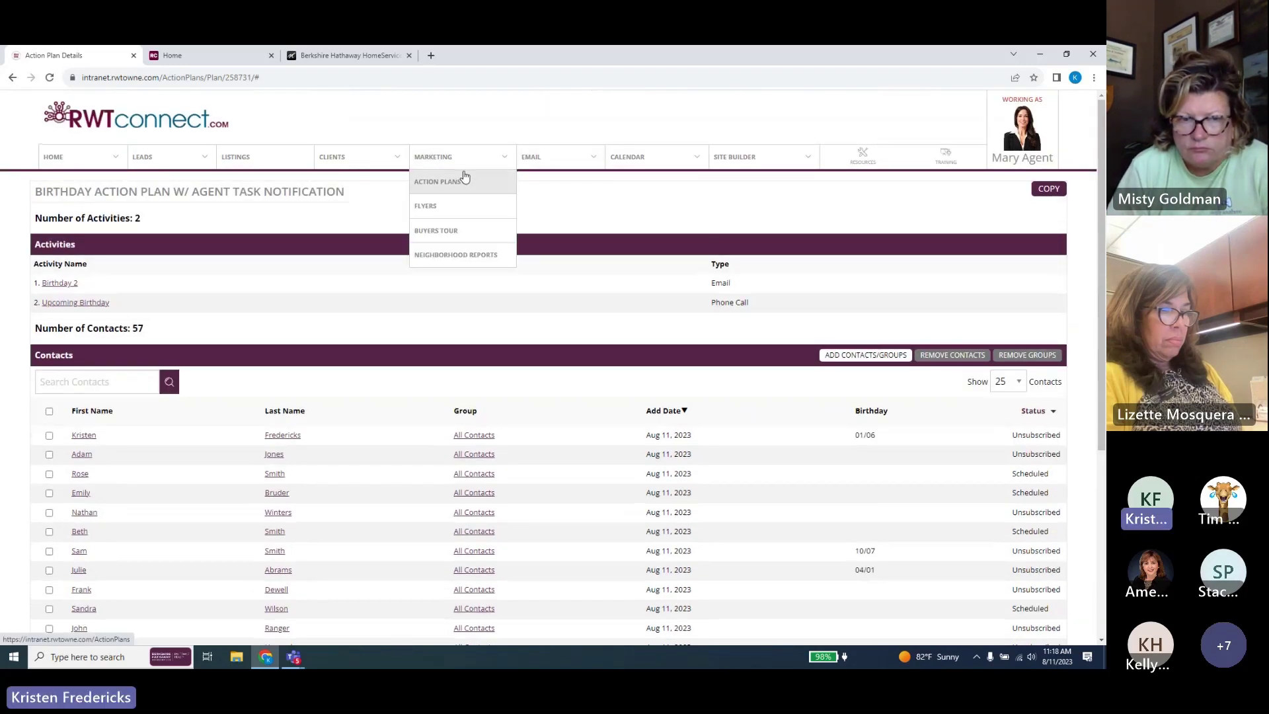
pyautogui.click(455, 187)
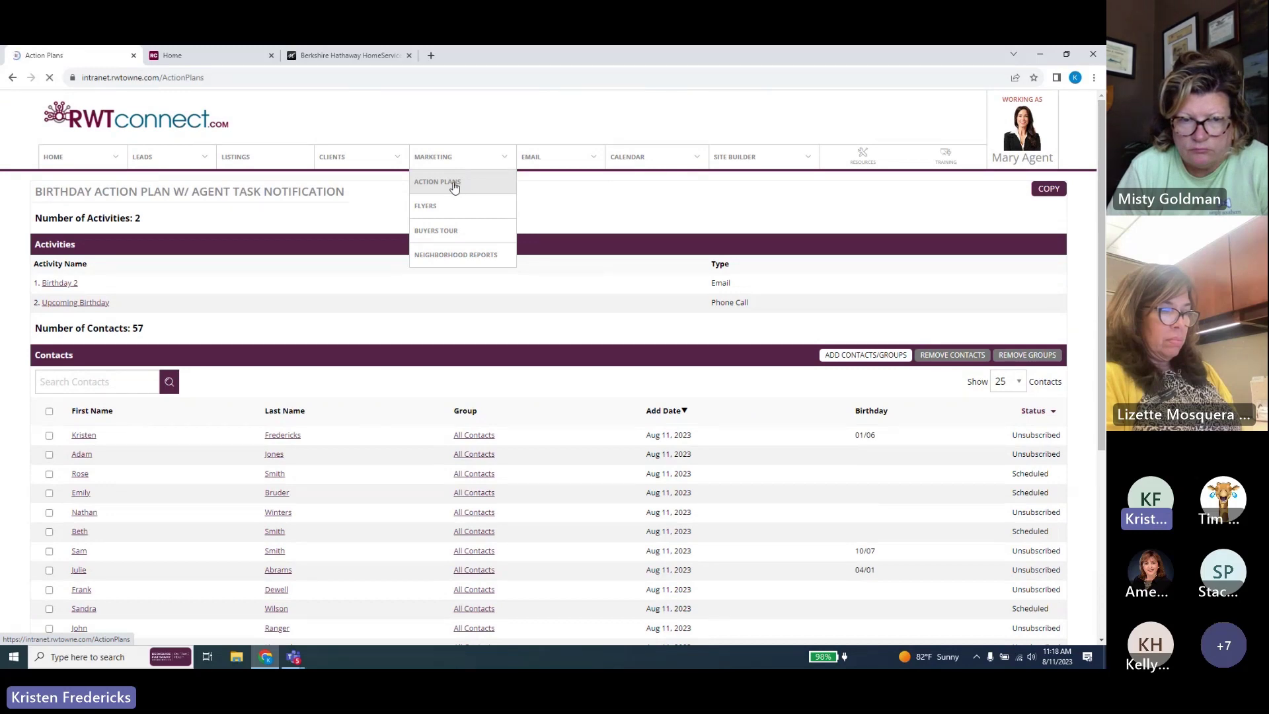
pyautogui.scroll(-3, 501, 387)
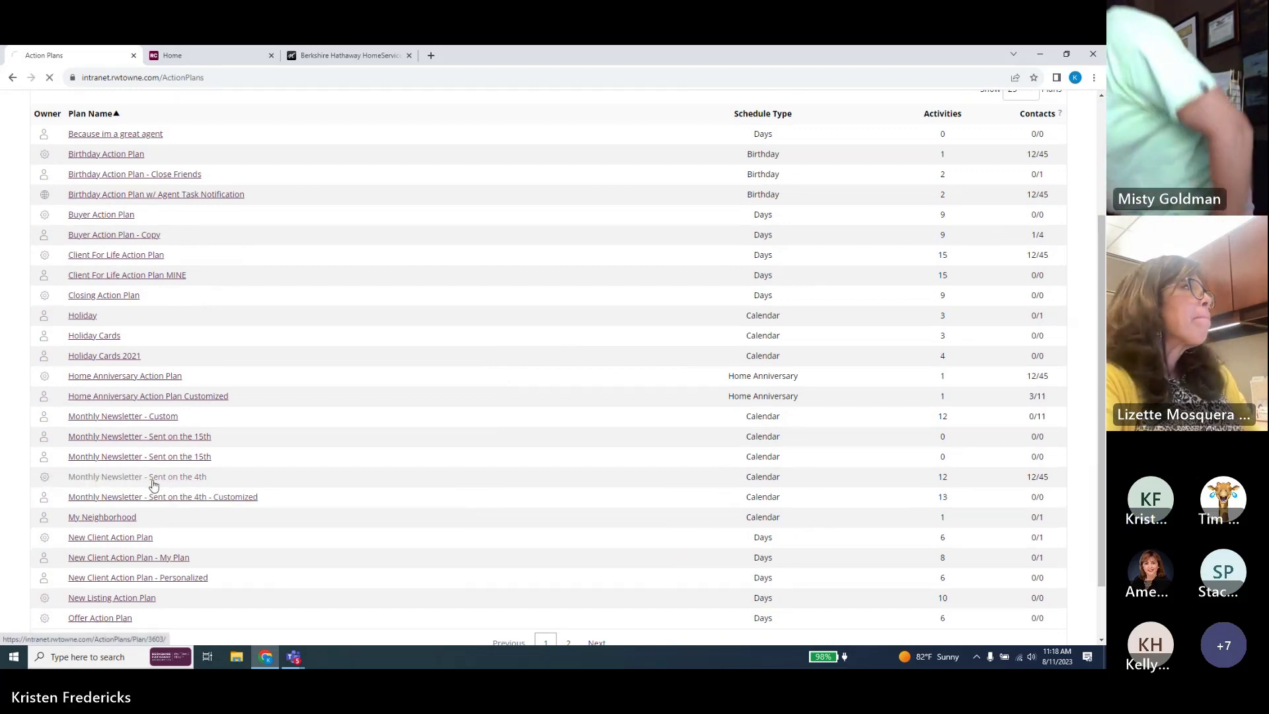
pyautogui.click(152, 483)
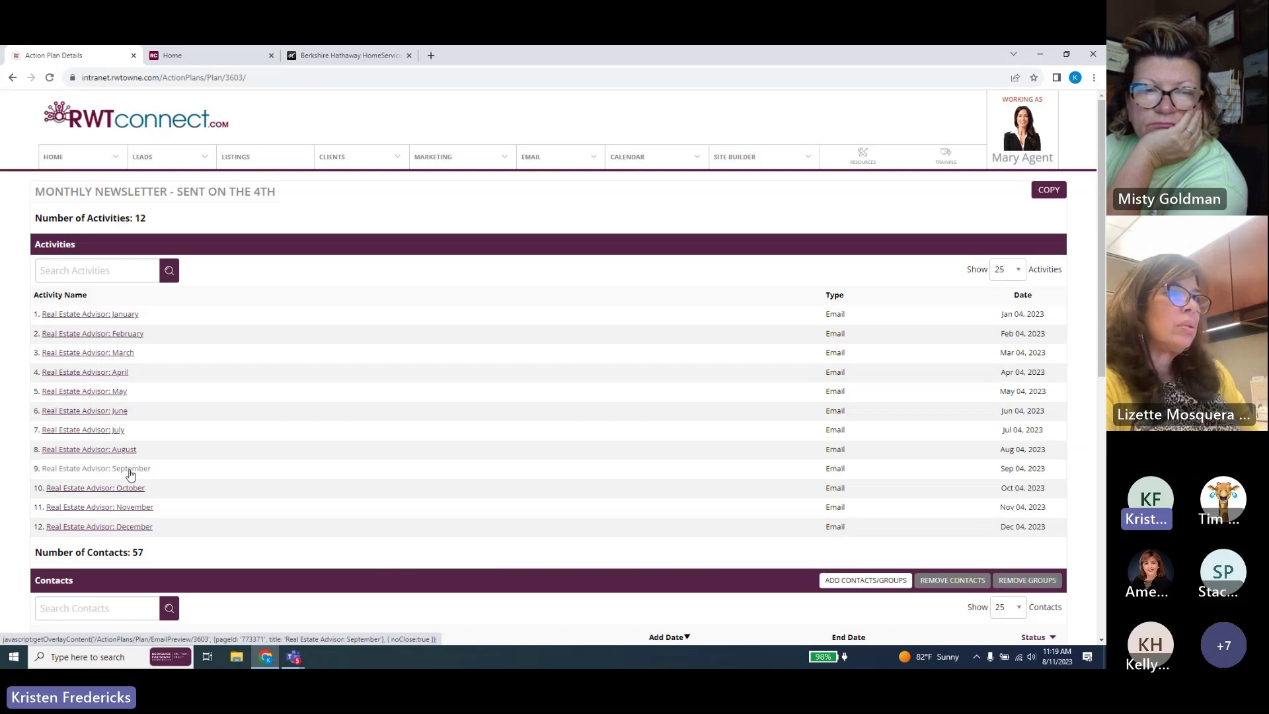
# Step: Glance at the September advisor email, then read the August email preview to its footer and close it
pyautogui.click(129, 469)
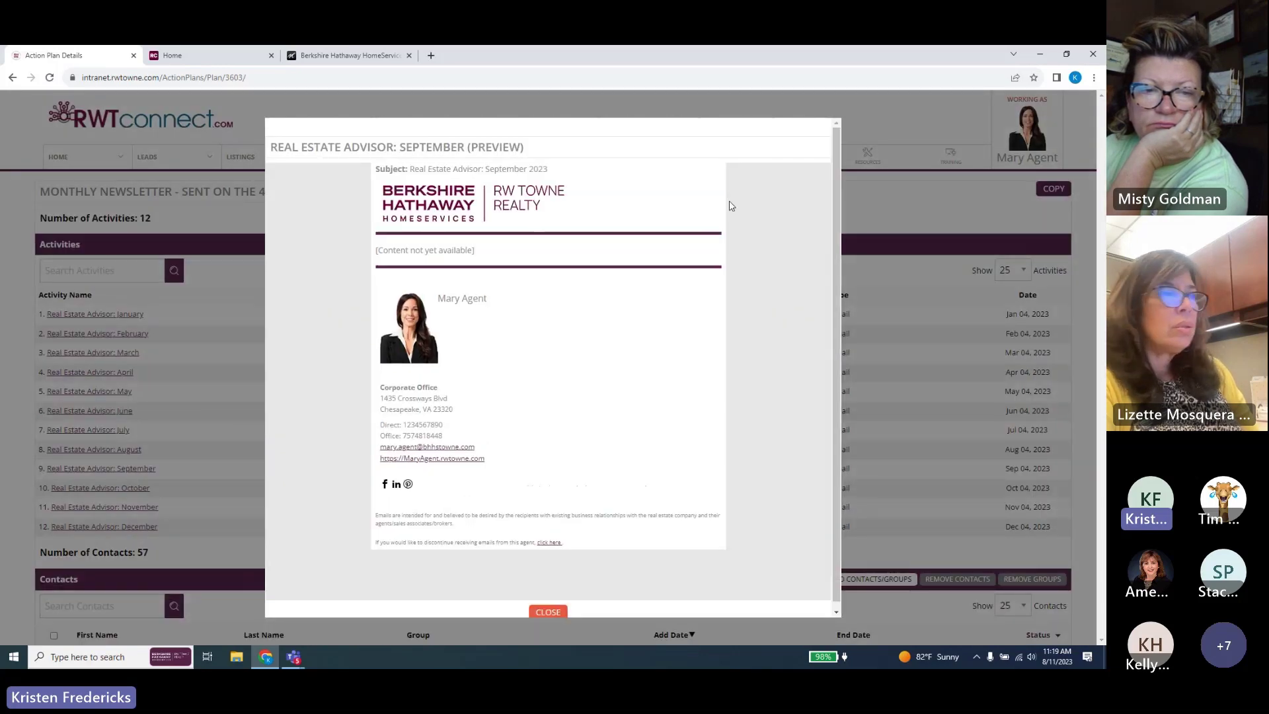
pyautogui.click(555, 613)
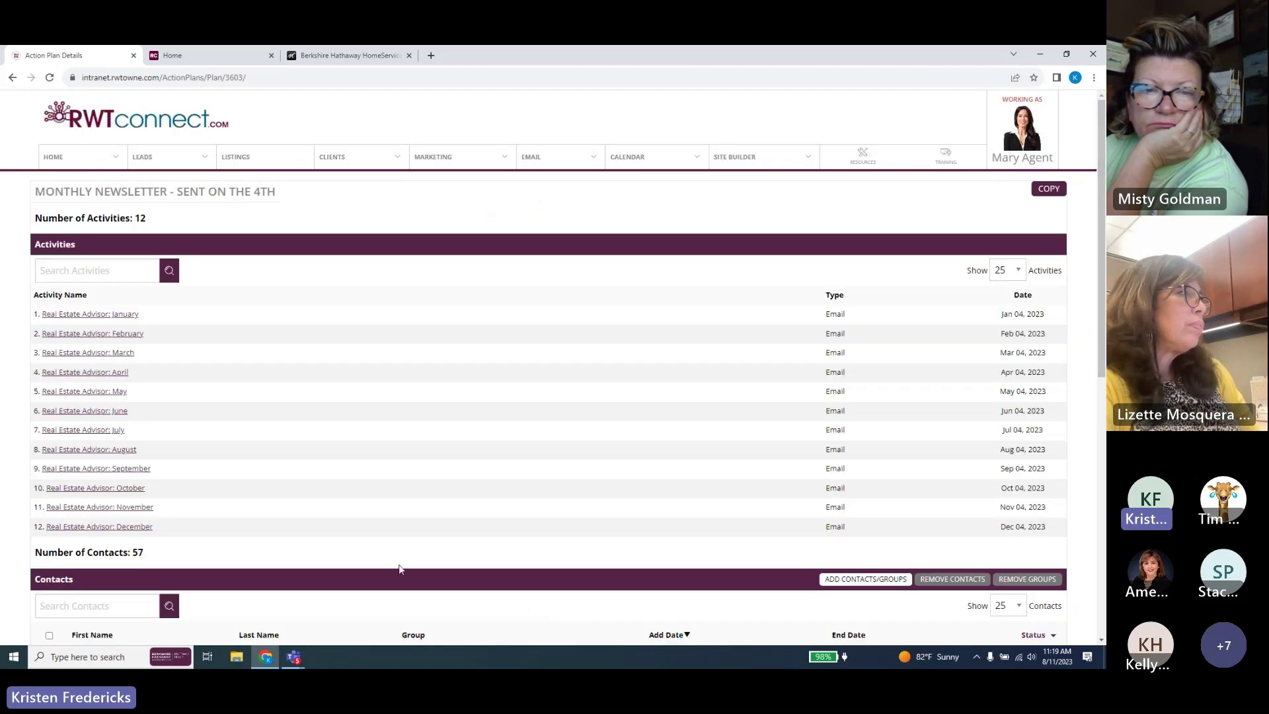
pyautogui.click(121, 449)
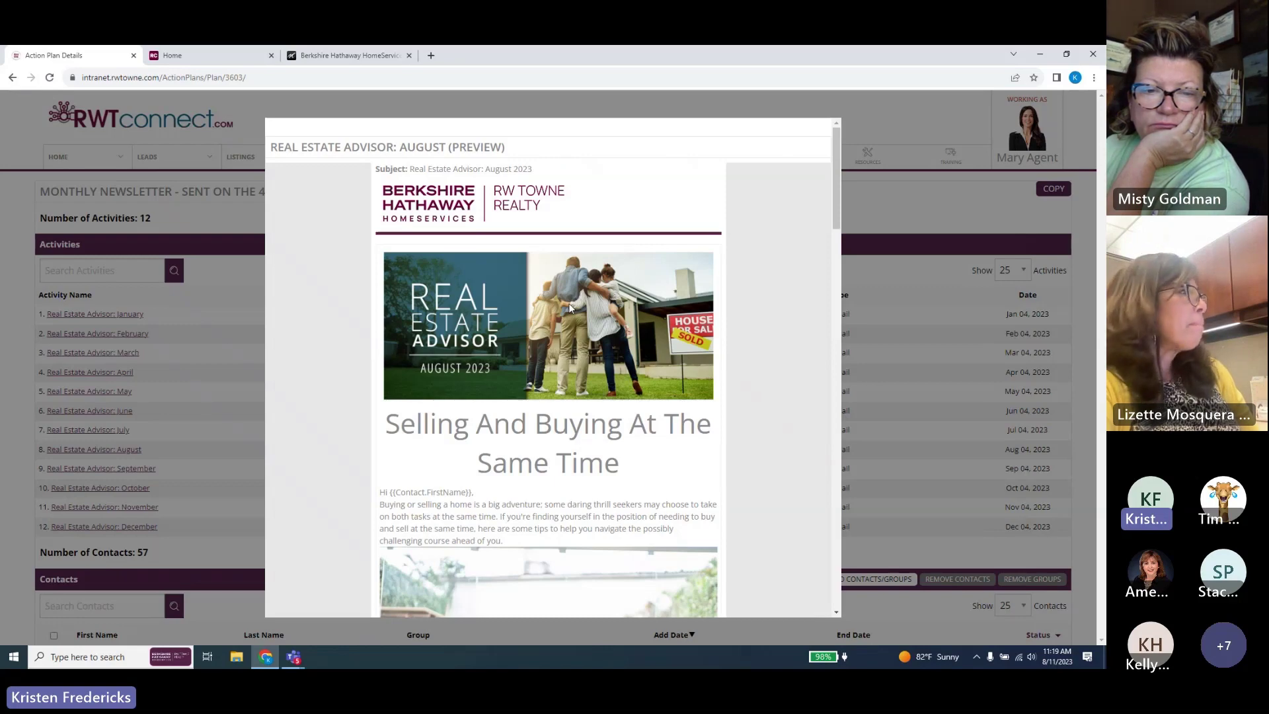
pyautogui.scroll(-2, 569, 303)
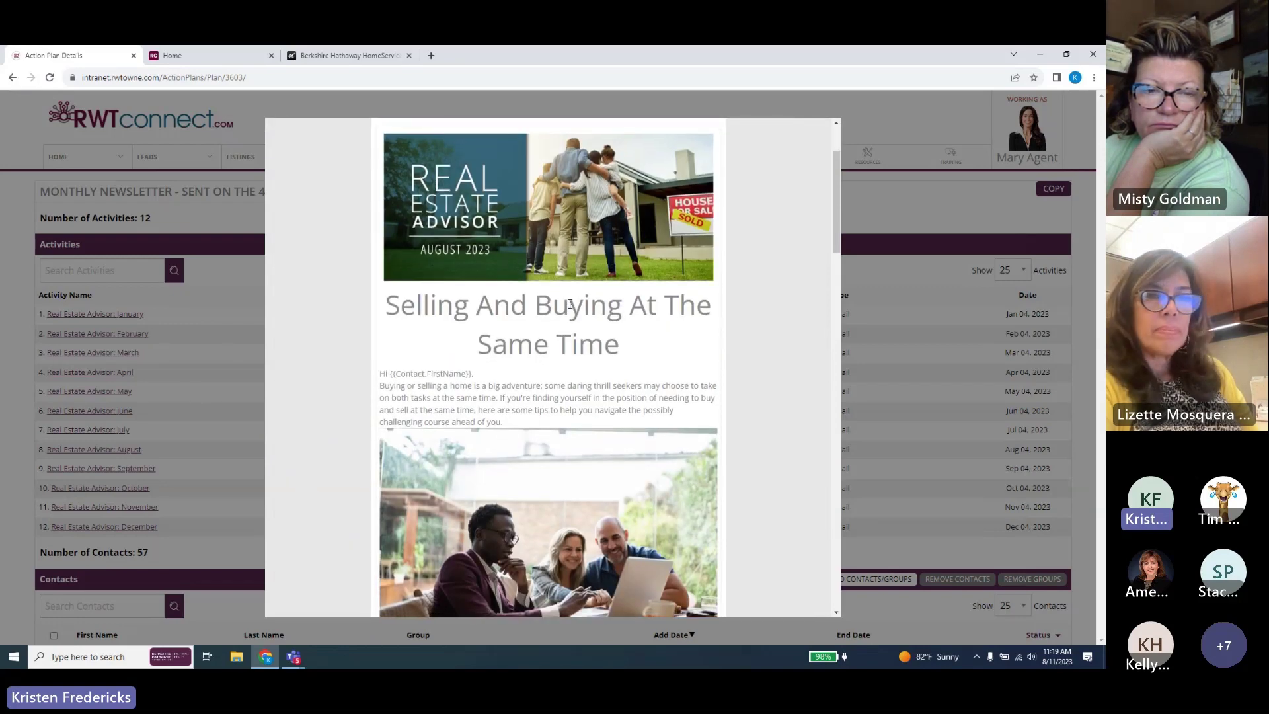
pyautogui.scroll(-6, 570, 305)
pyautogui.scroll(-13, 570, 304)
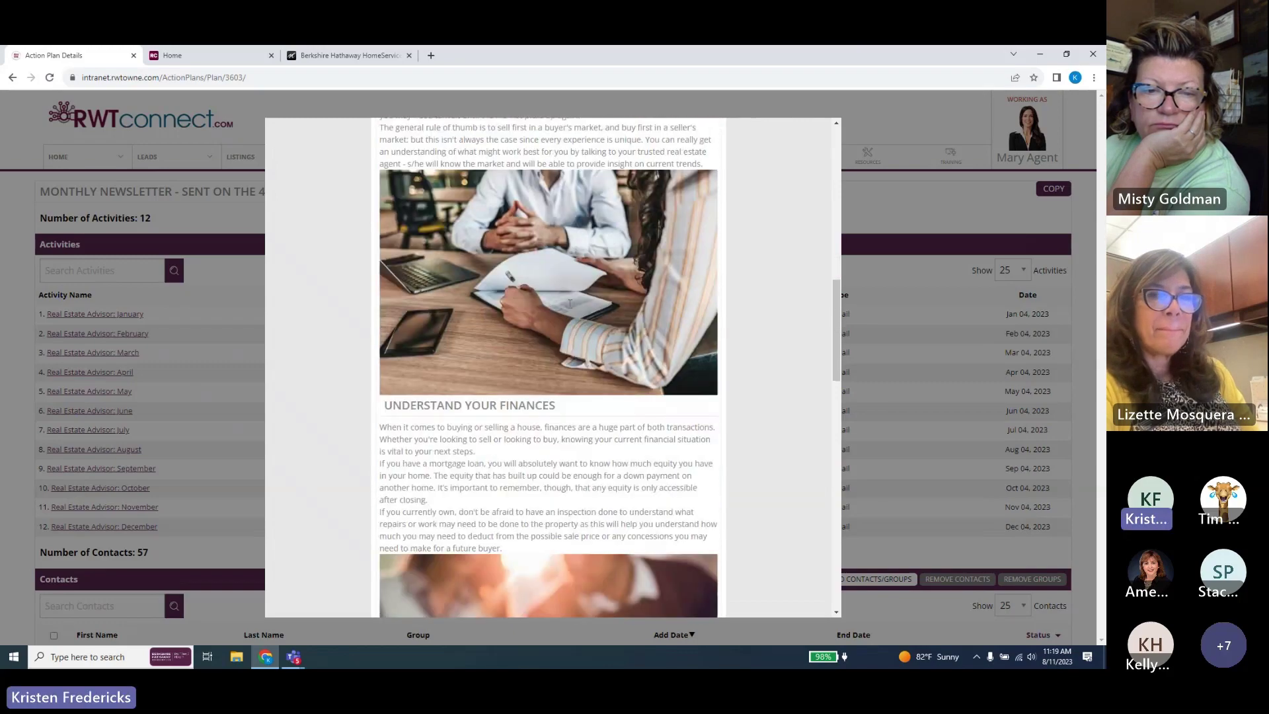
pyautogui.scroll(-1, 569, 304)
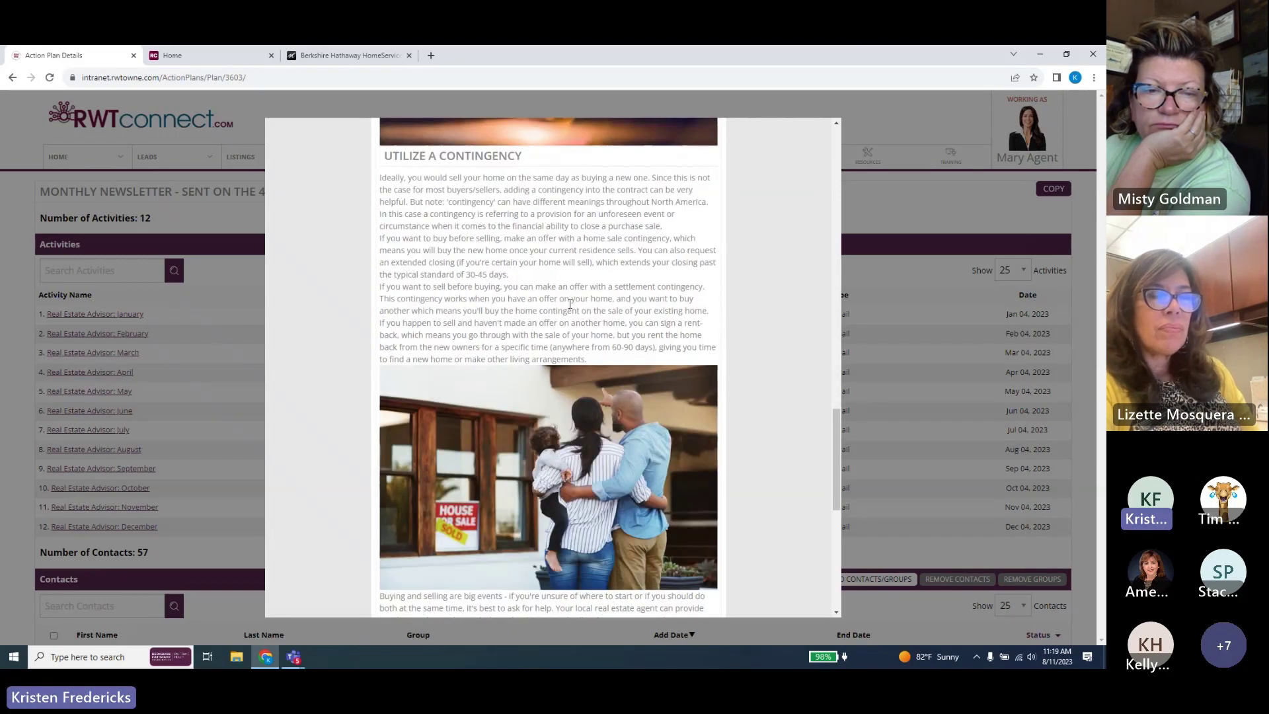
pyautogui.scroll(-7, 570, 305)
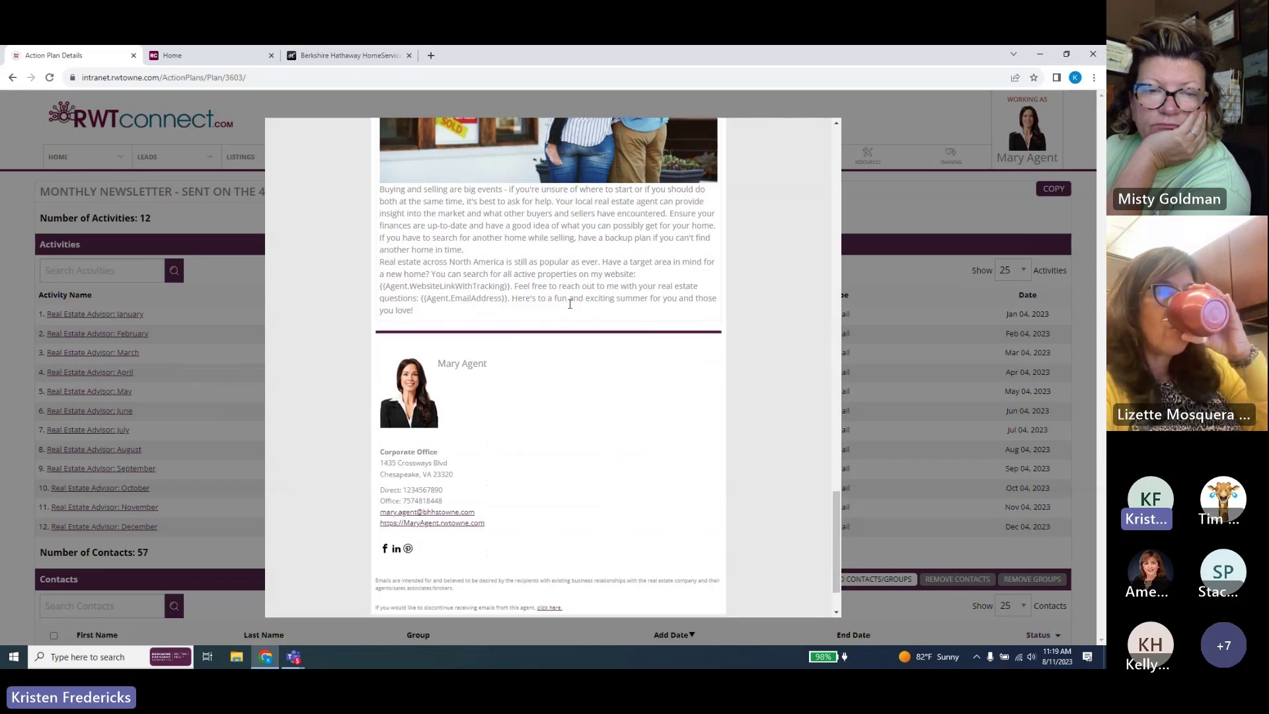
pyautogui.scroll(-1, 570, 304)
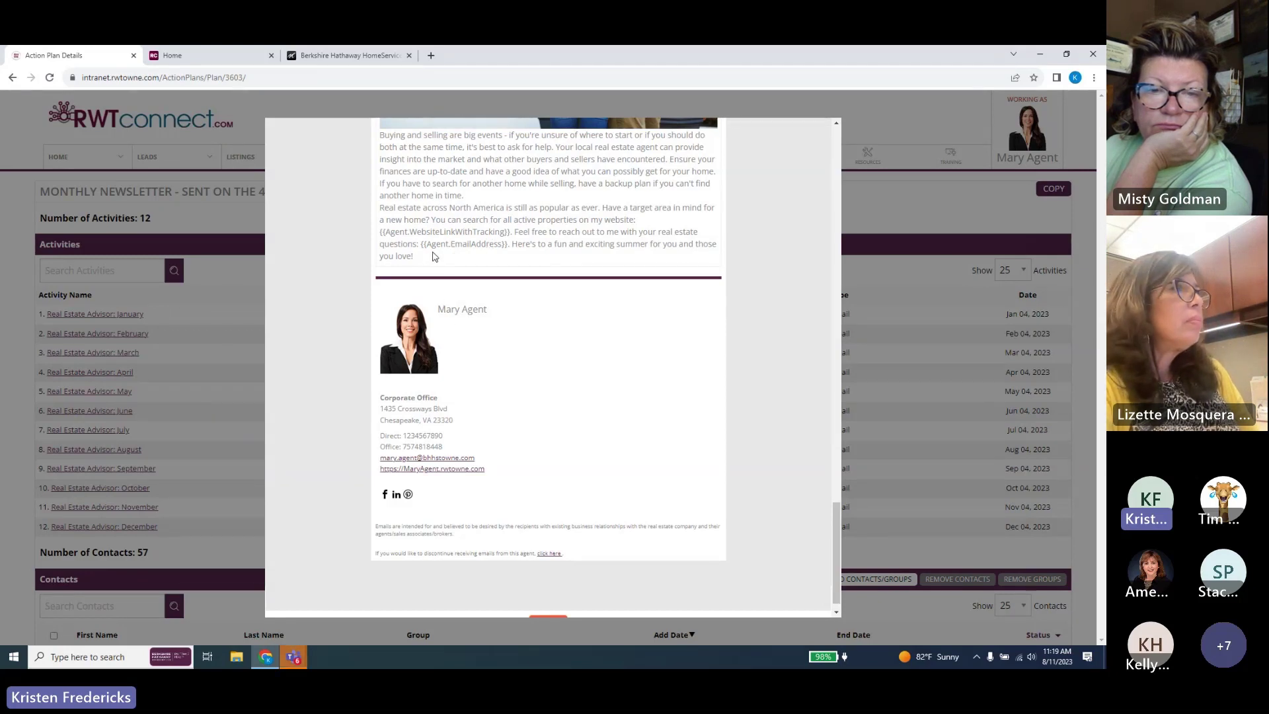
pyautogui.scroll(-1, 587, 338)
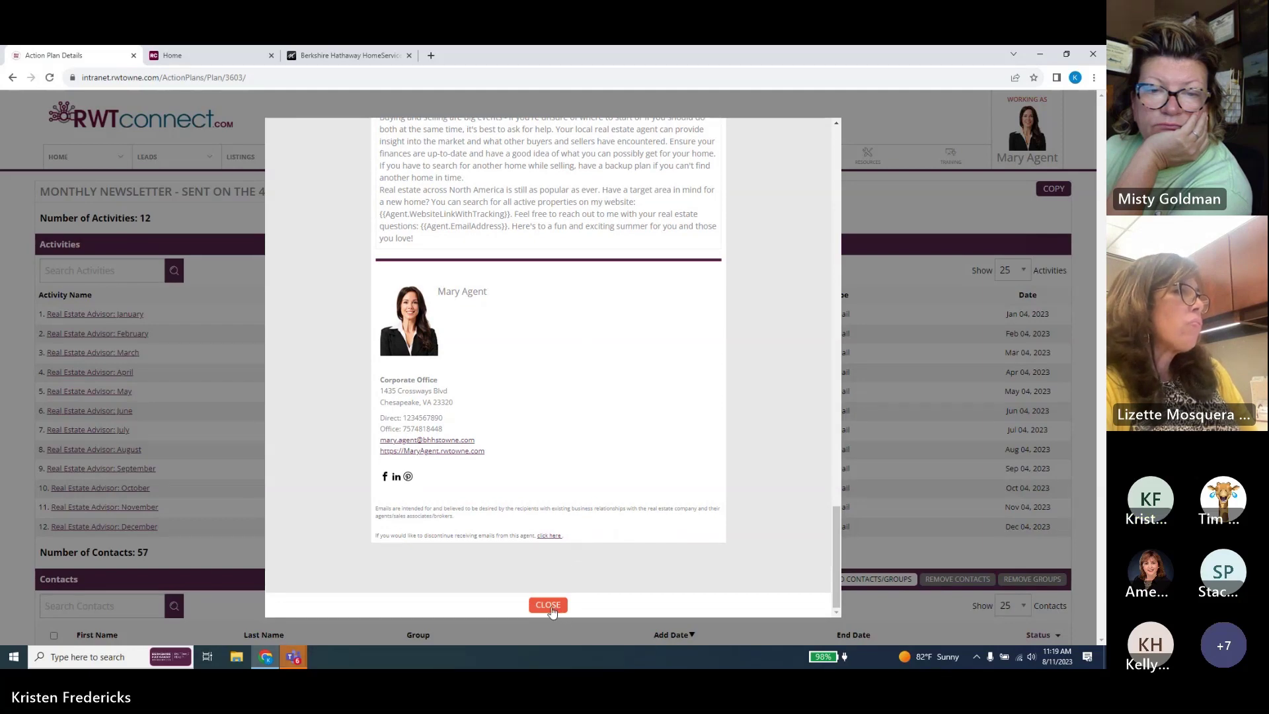
pyautogui.click(549, 605)
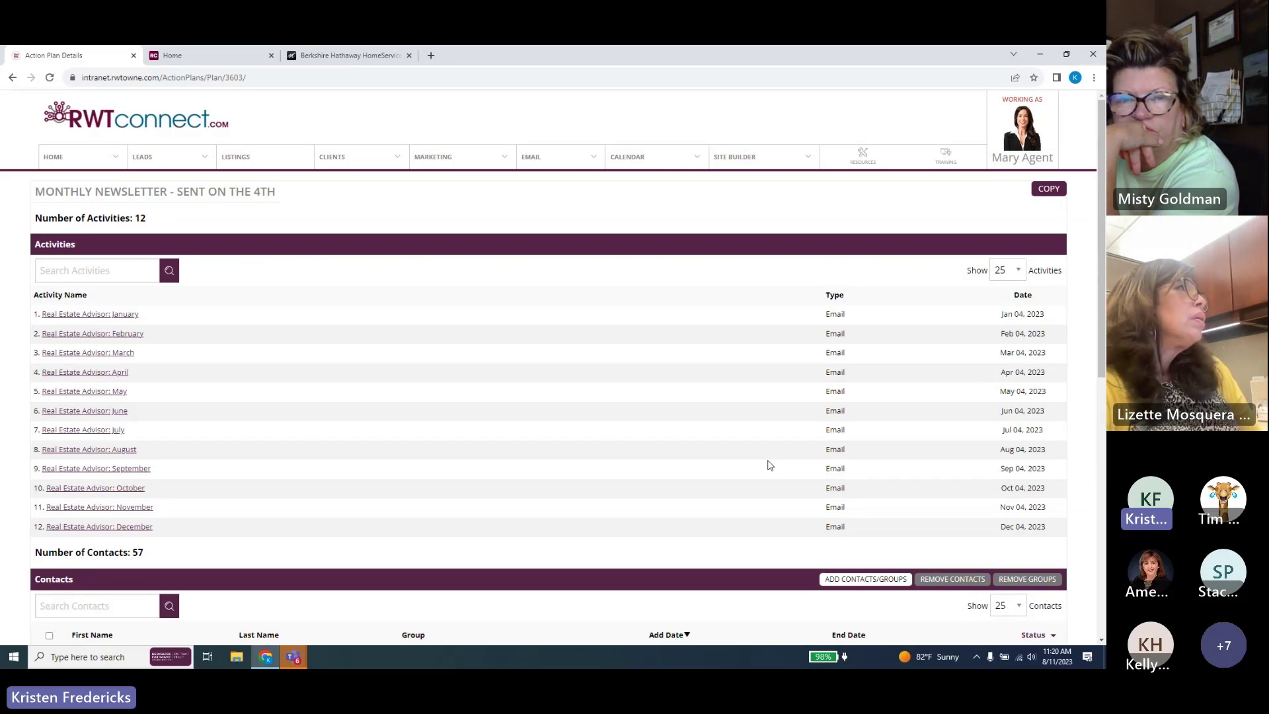
pyautogui.scroll(-3, 770, 414)
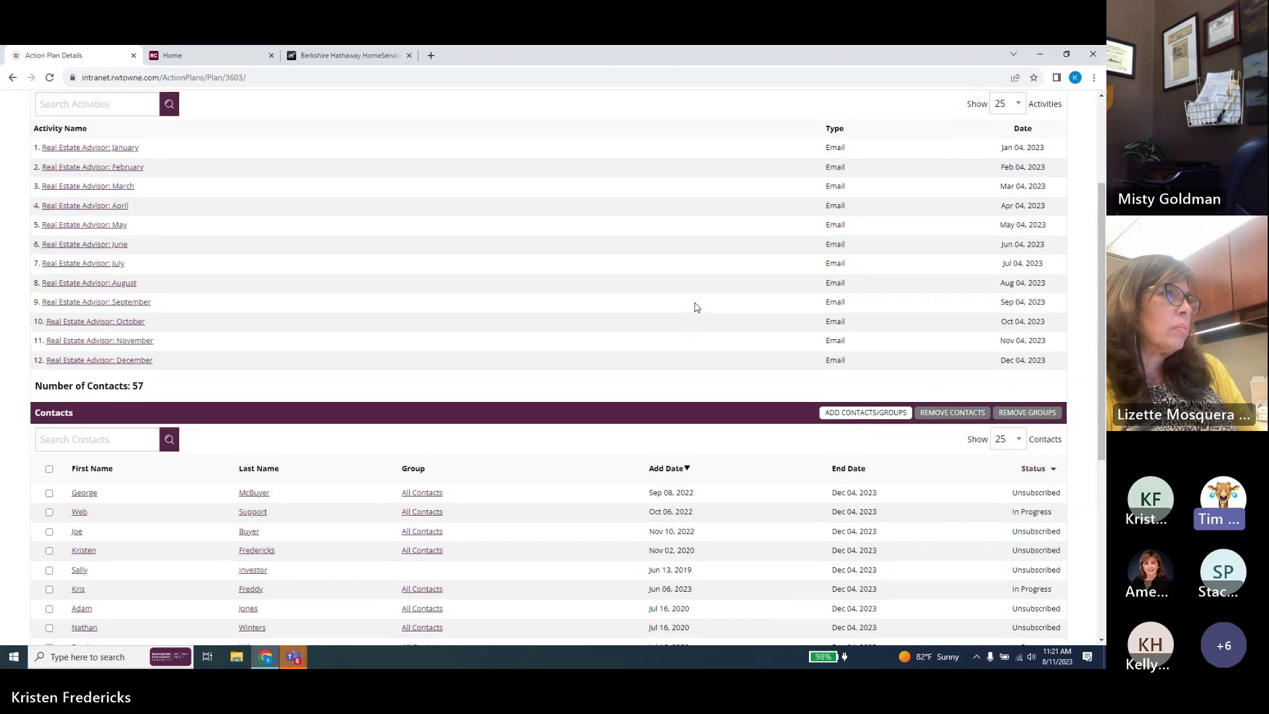
pyautogui.scroll(2, 696, 307)
pyautogui.scroll(1, 696, 307)
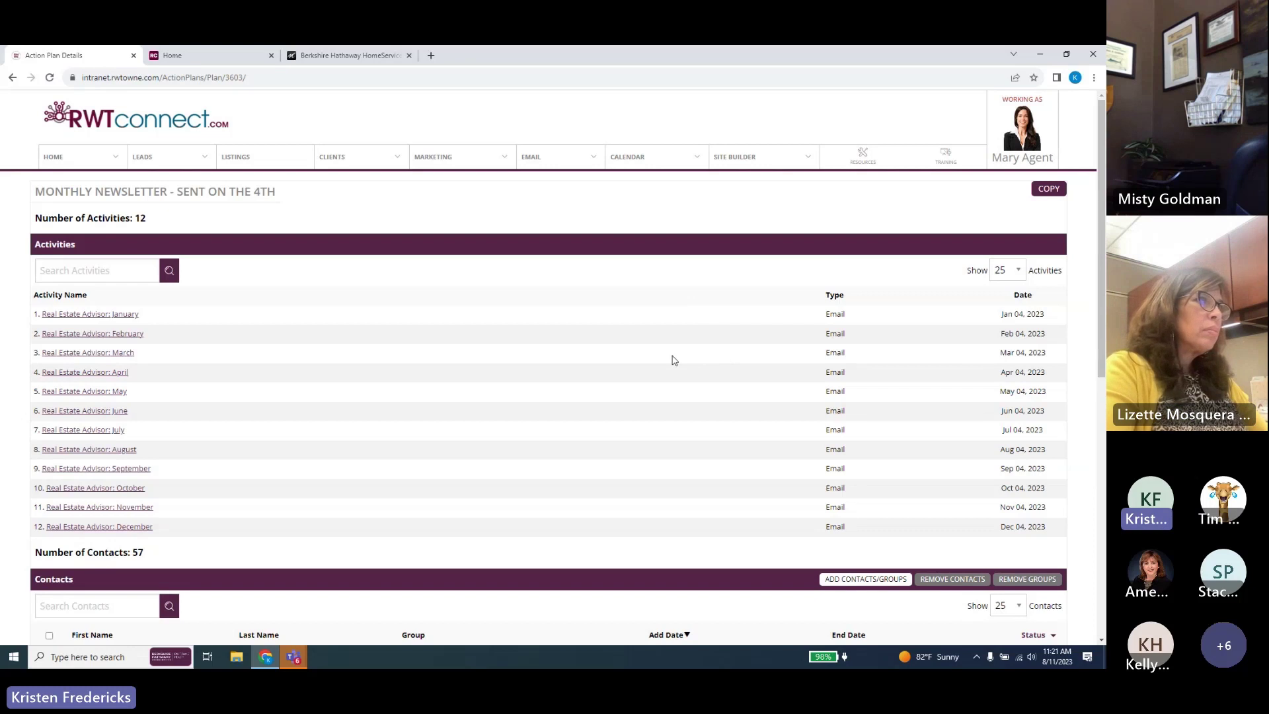
# Step: Go to Marketing > Action Plans, open the new action plan form, and cancel it unsaved
pyautogui.click(495, 163)
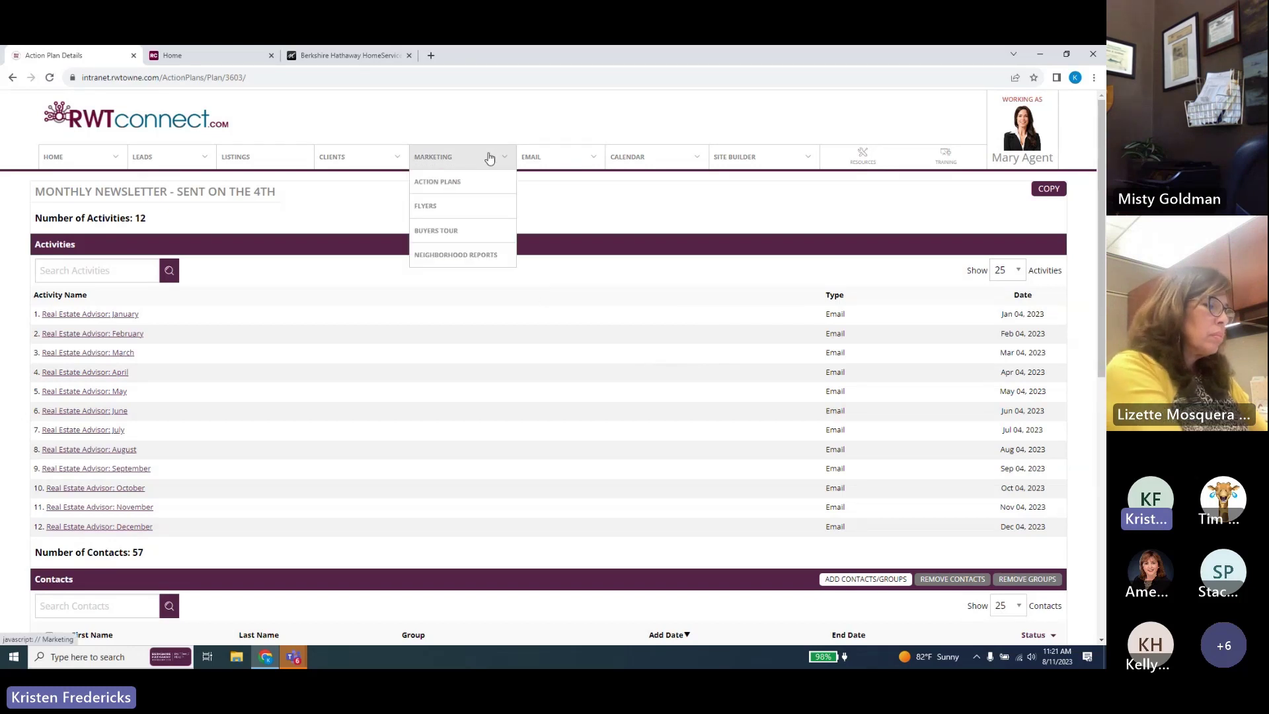
pyautogui.click(461, 184)
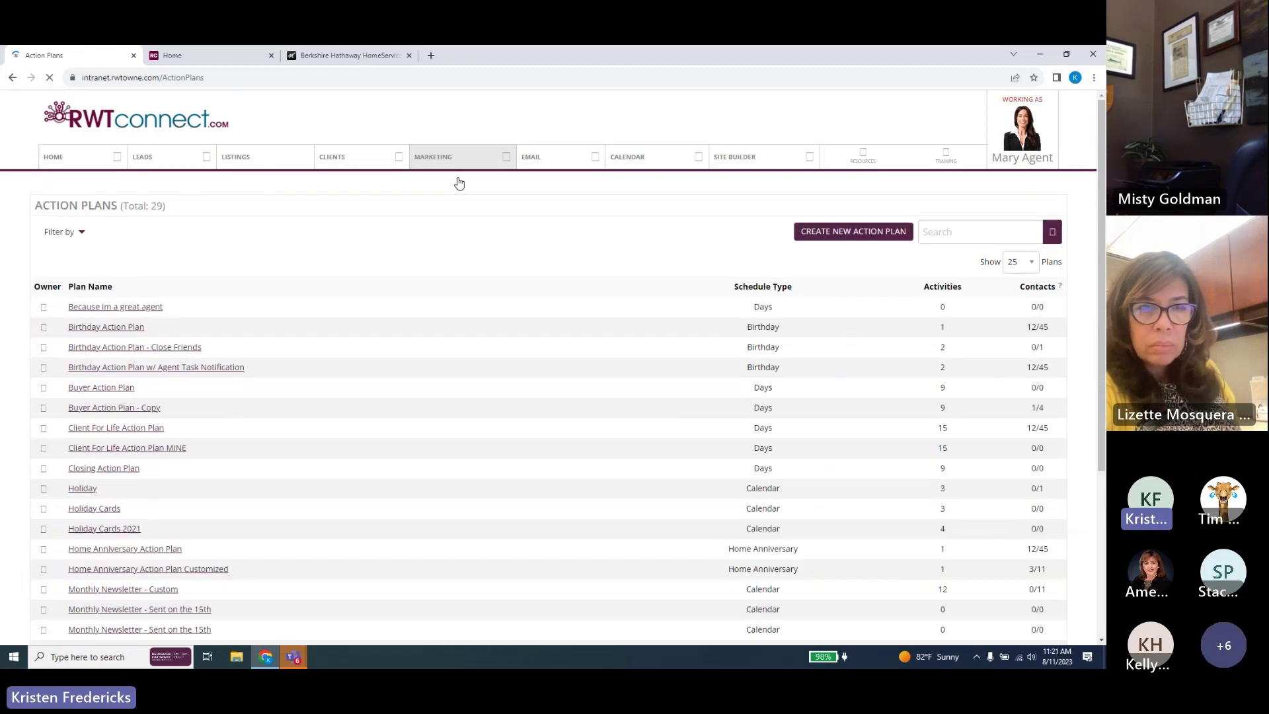
pyautogui.click(549, 157)
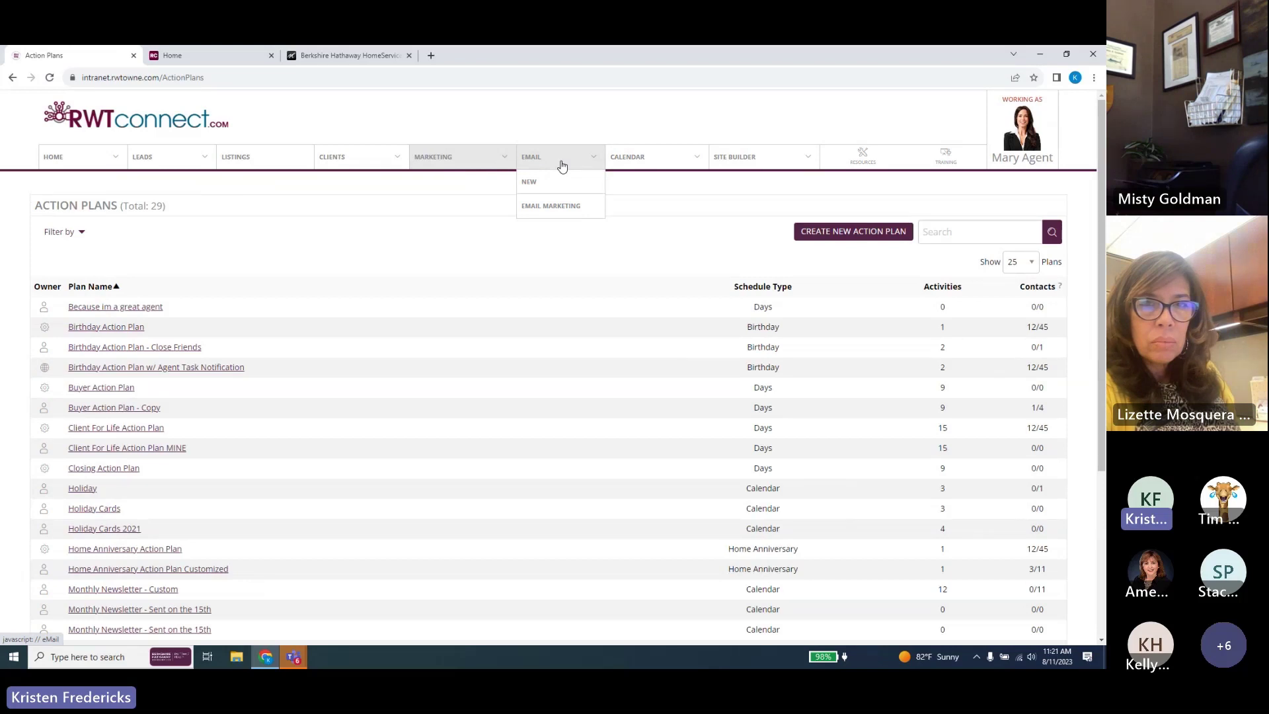
pyautogui.click(852, 233)
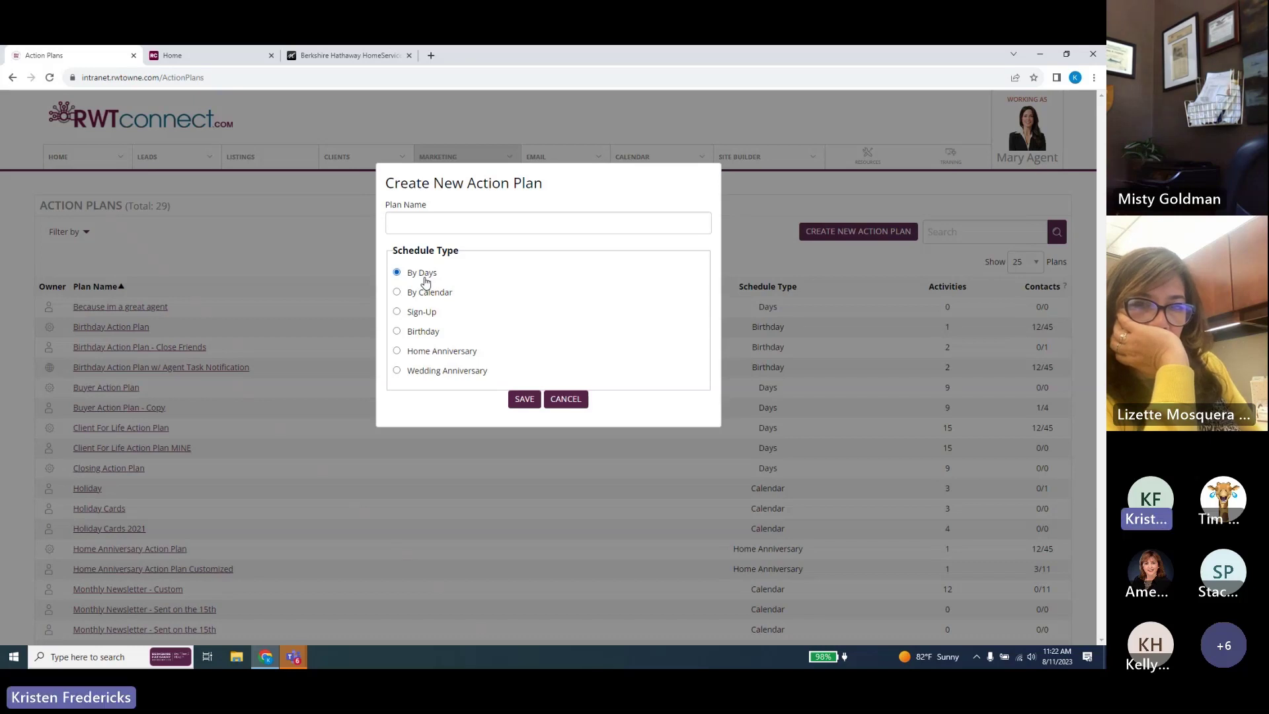
pyautogui.click(567, 400)
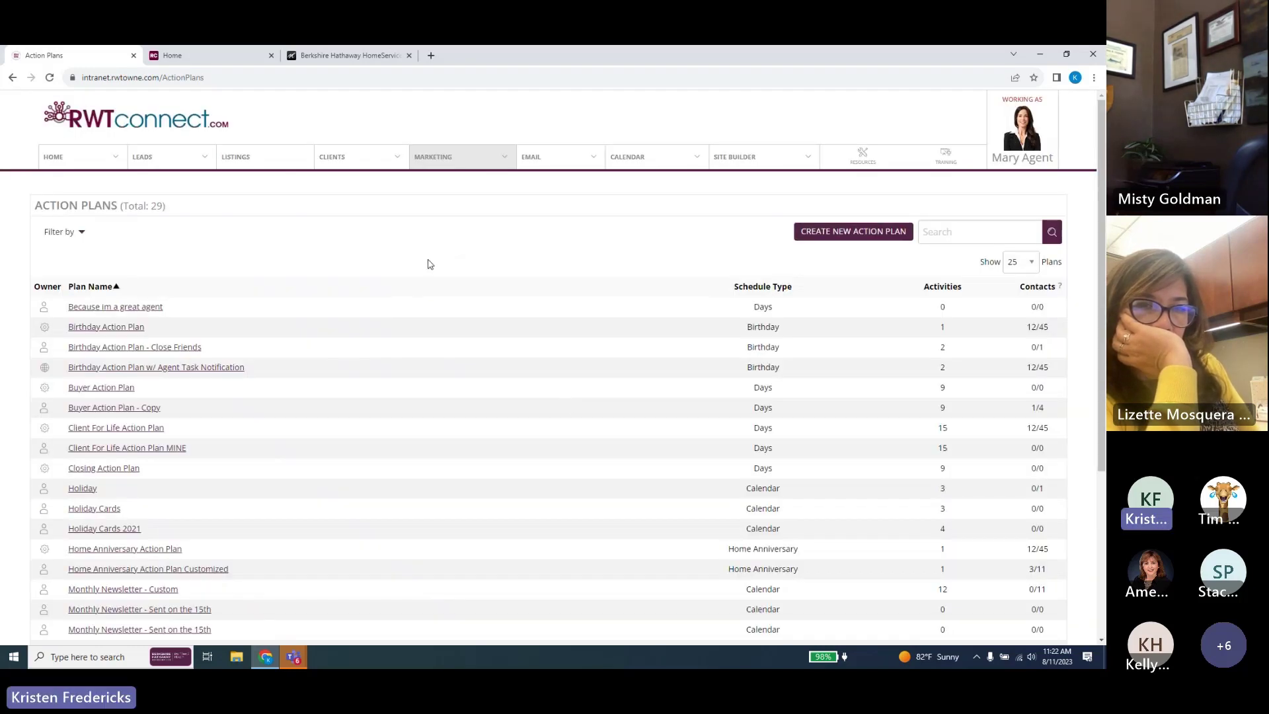
# Step: Switch from RWTconnect to the BHHS REsource Center home page tab
pyautogui.click(563, 165)
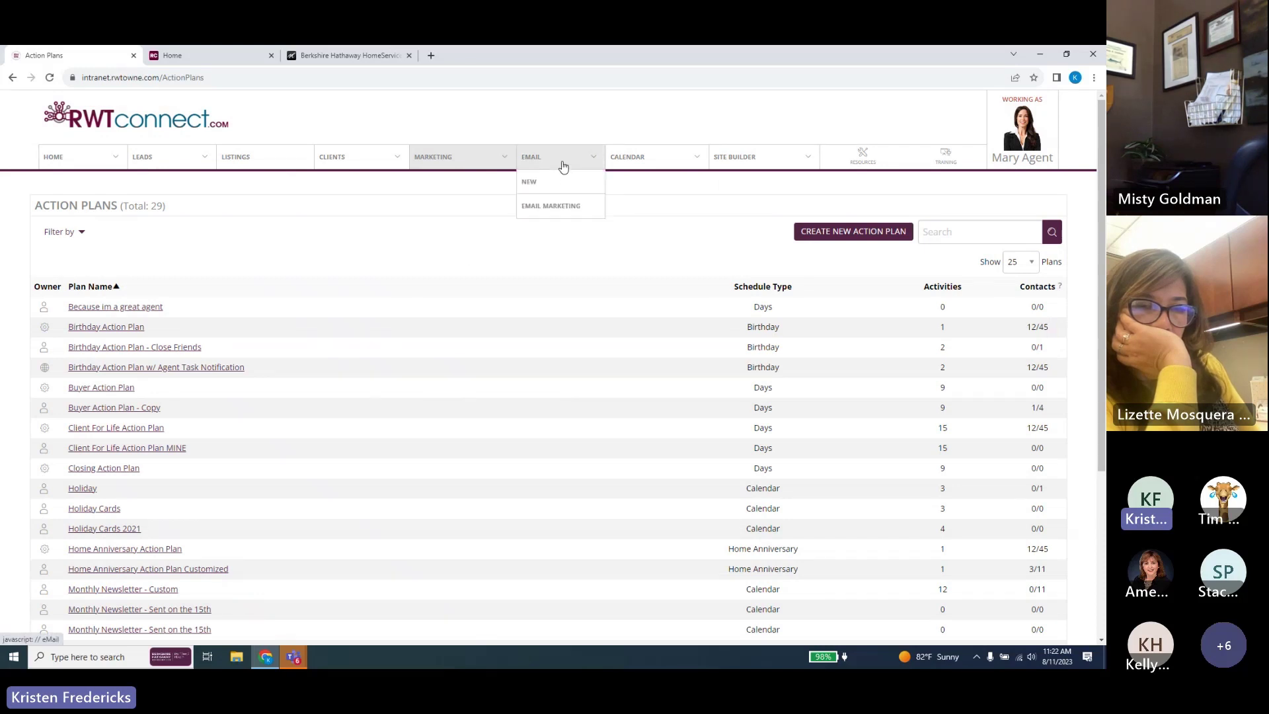
pyautogui.click(443, 160)
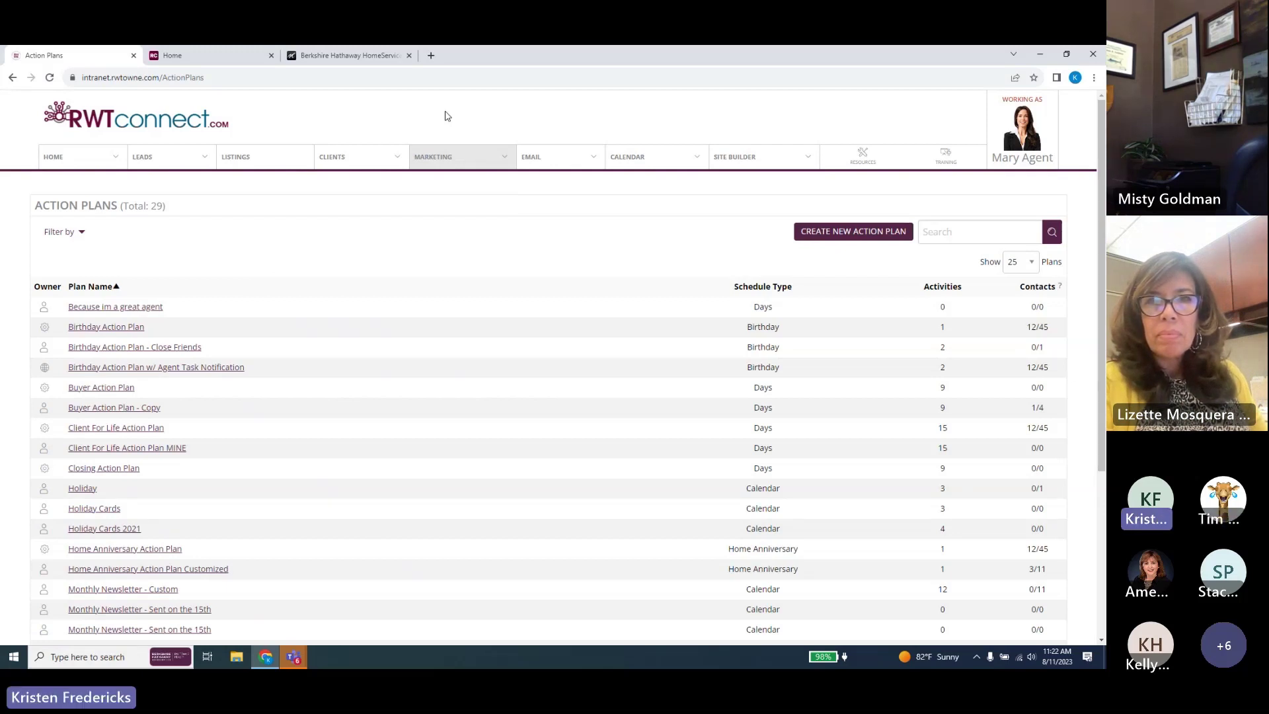
pyautogui.click(196, 61)
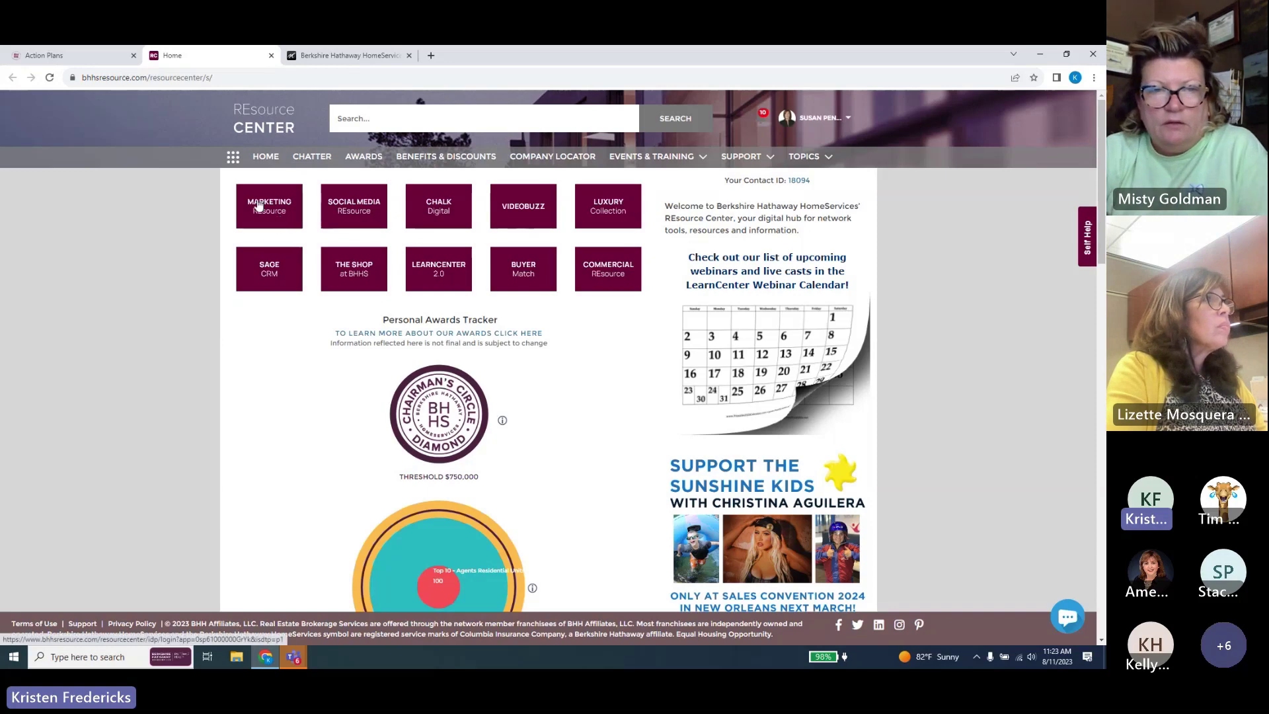
# Step: Switch to the Berkshire Hathaway Marketing REsource tab and scroll down to the category cards
pyautogui.click(314, 57)
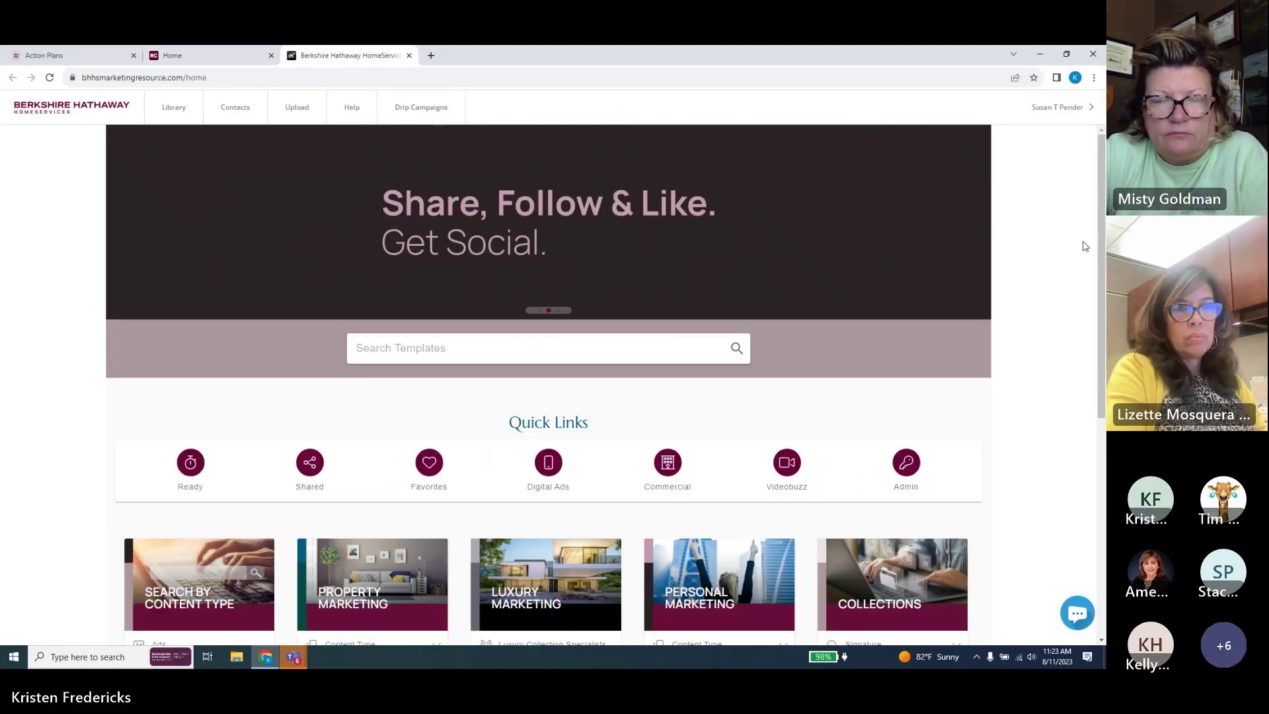
pyautogui.scroll(-1, 1077, 232)
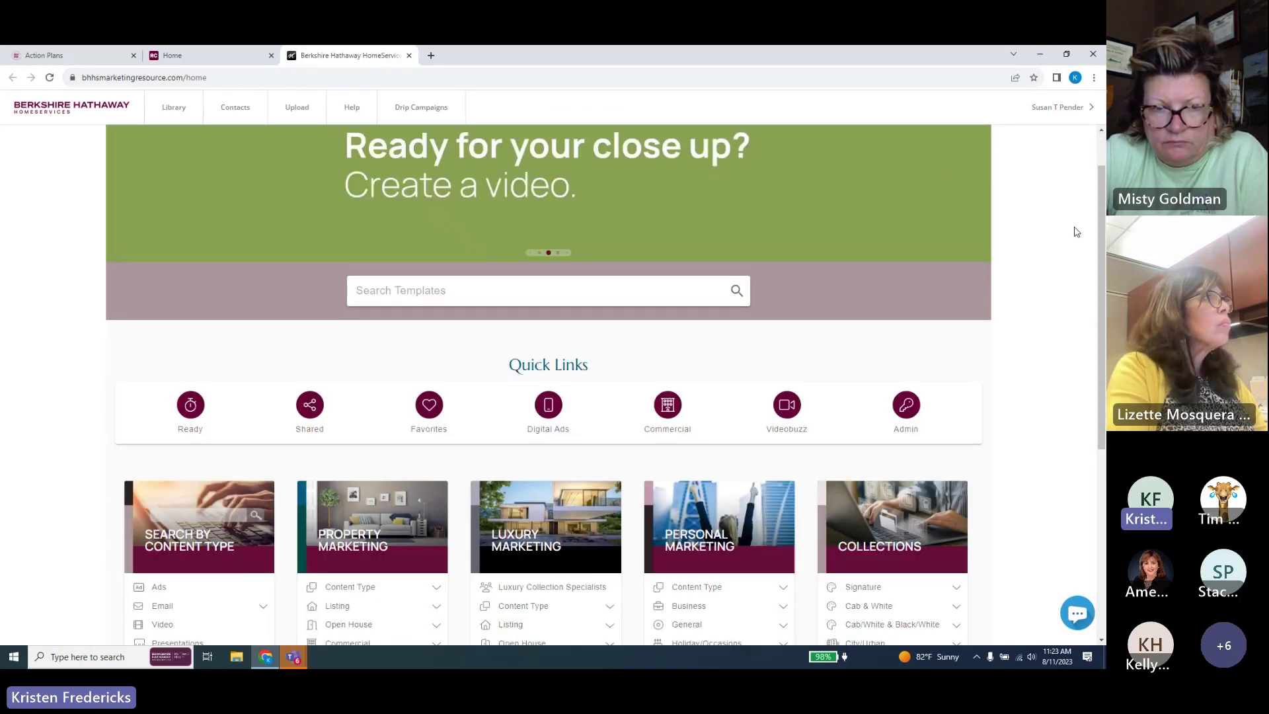
pyautogui.scroll(-2, 1077, 233)
pyautogui.scroll(3, 1077, 232)
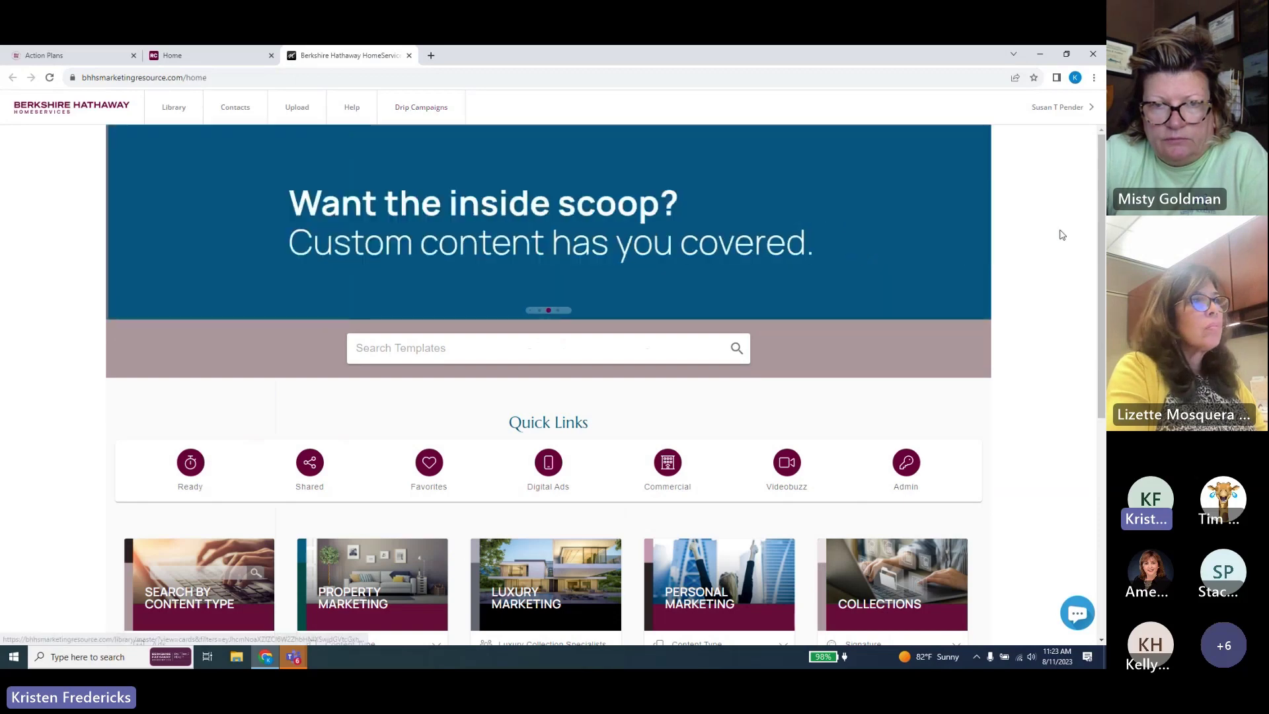
pyautogui.scroll(-4, 1062, 235)
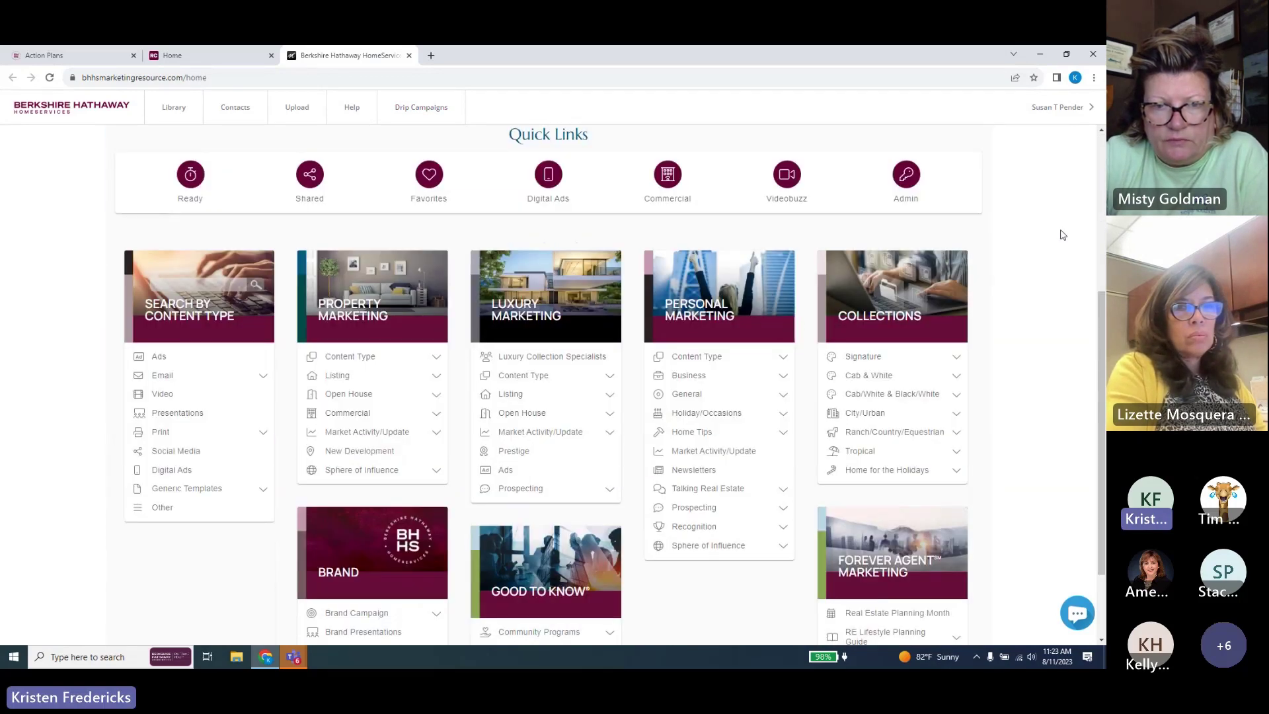
pyautogui.scroll(3, 1063, 235)
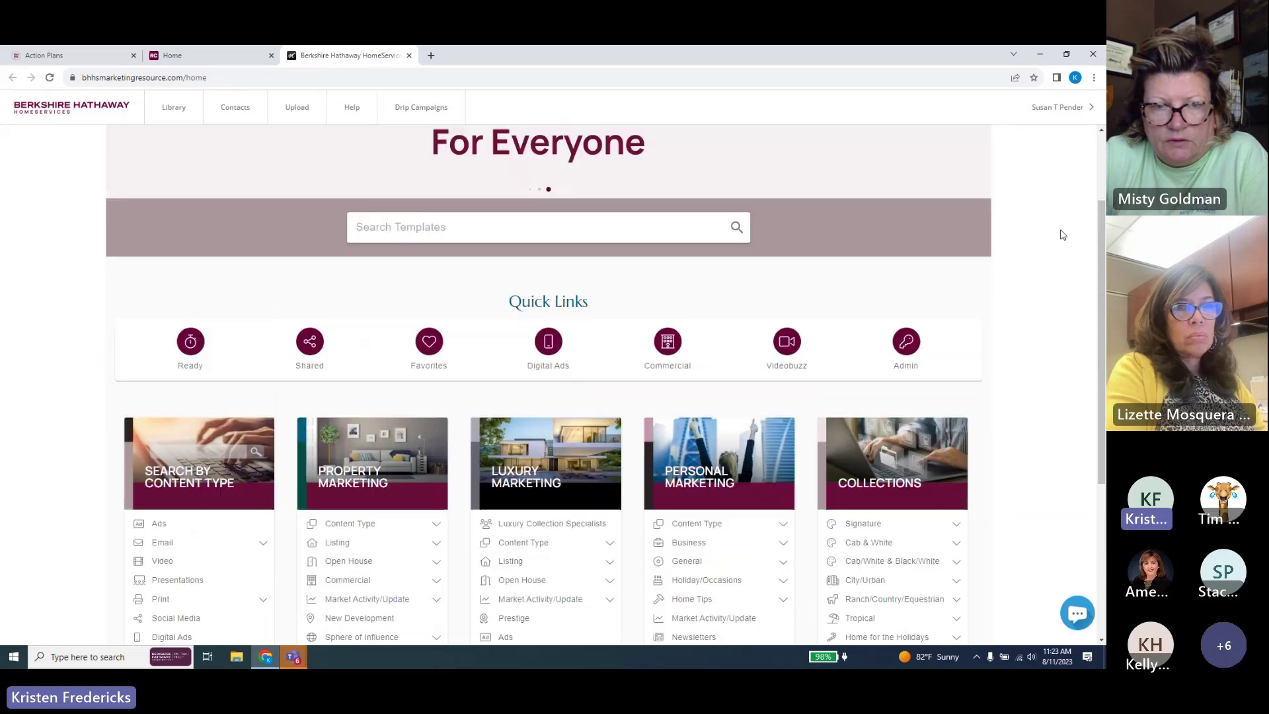
pyautogui.scroll(2, 1062, 234)
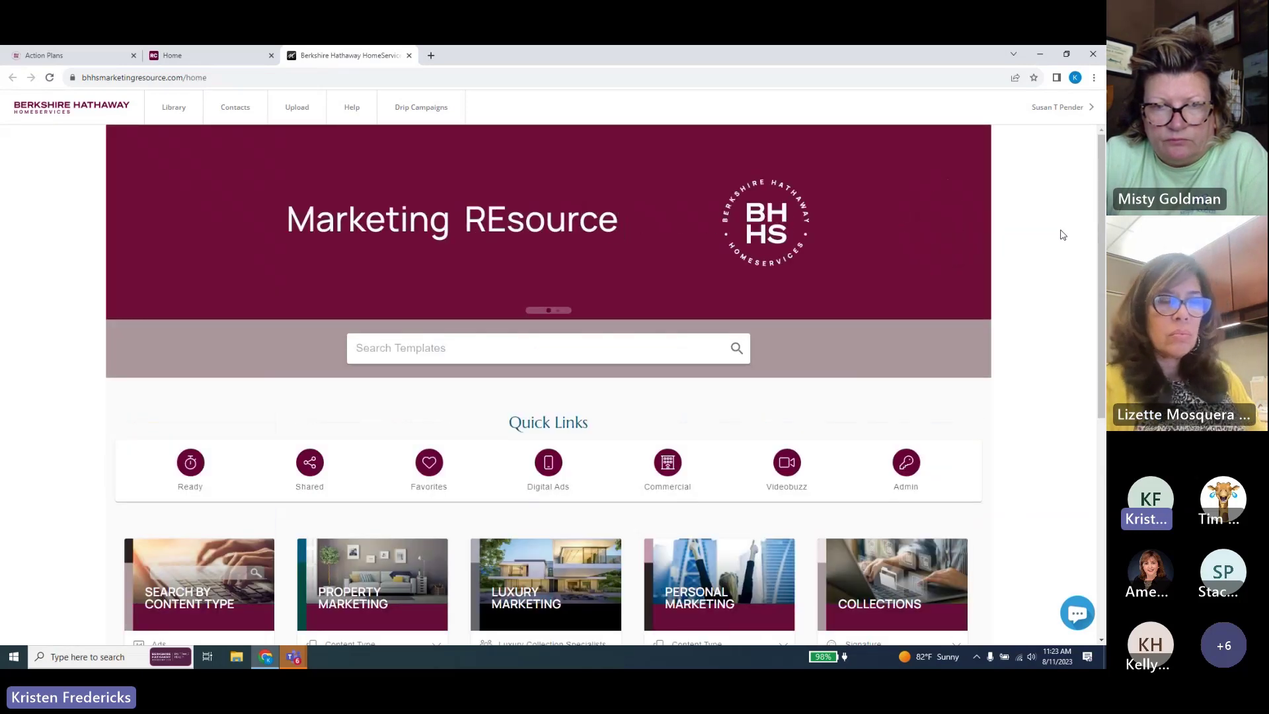
pyautogui.scroll(-2, 1063, 234)
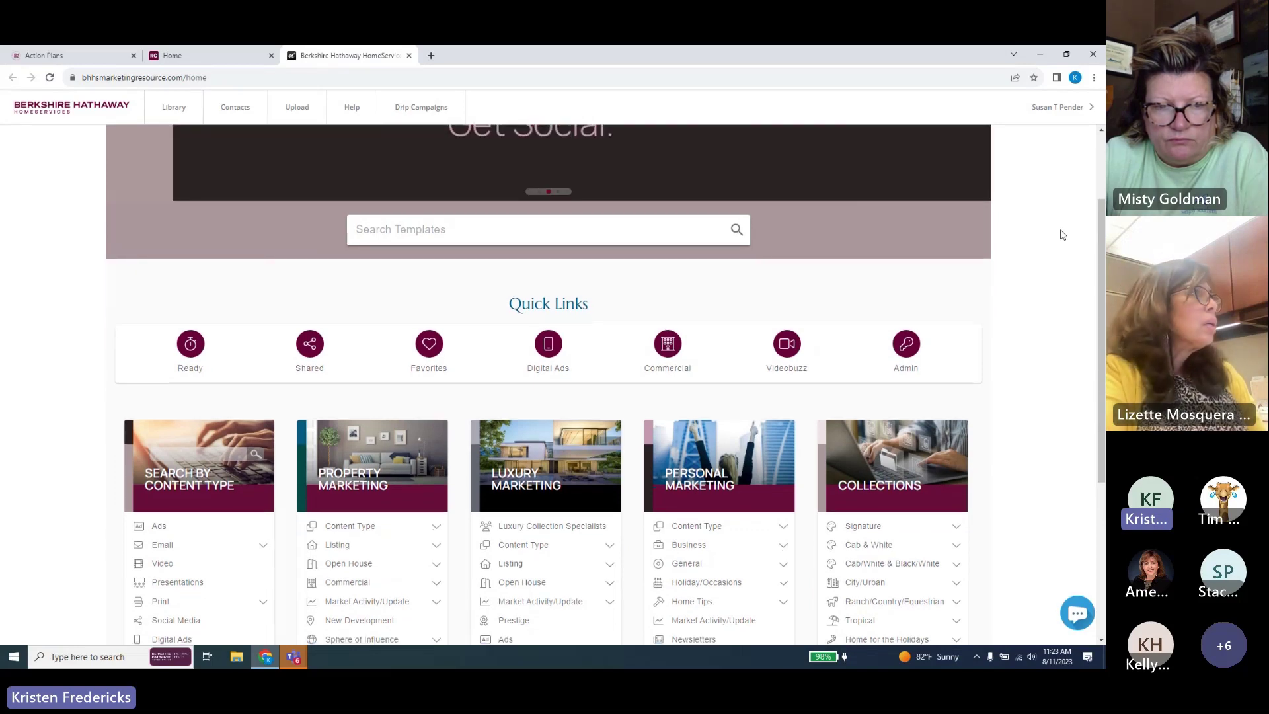
pyautogui.scroll(-3, 1062, 235)
pyautogui.scroll(-1, 1063, 235)
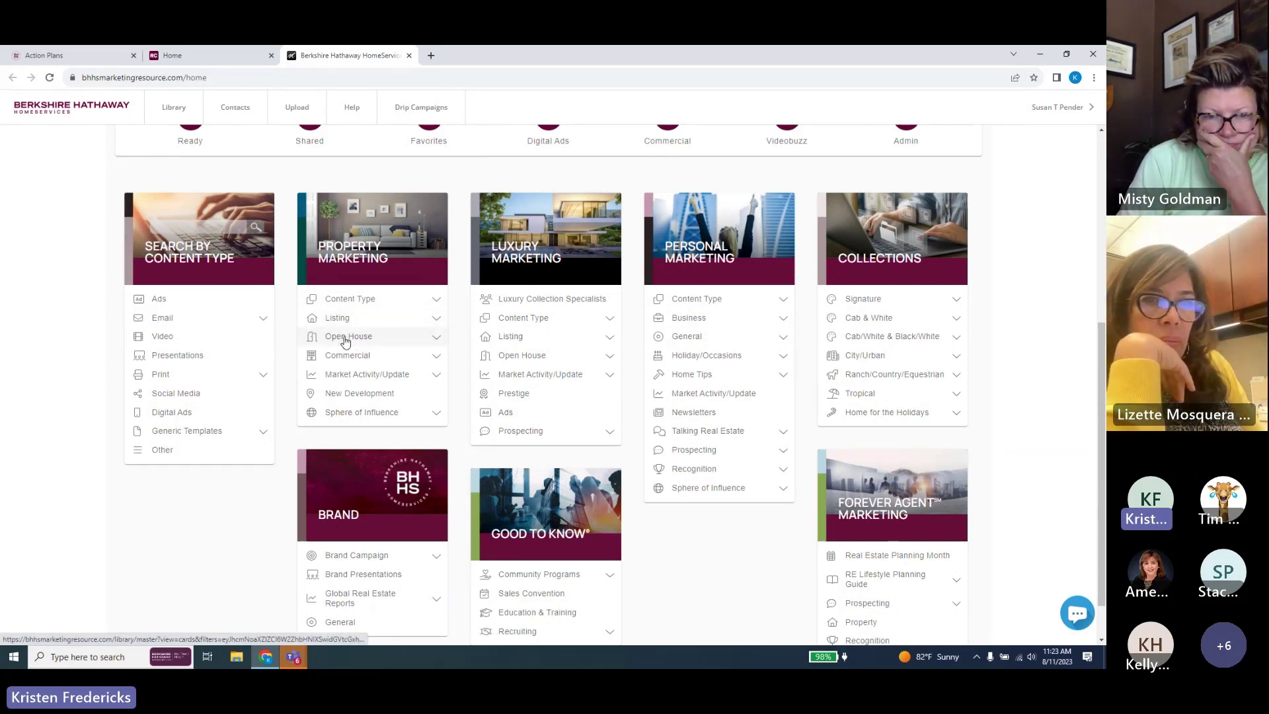
# Step: Expand Property Marketing > Open House formats, after briefly checking Holiday/Occasions
pyautogui.click(438, 340)
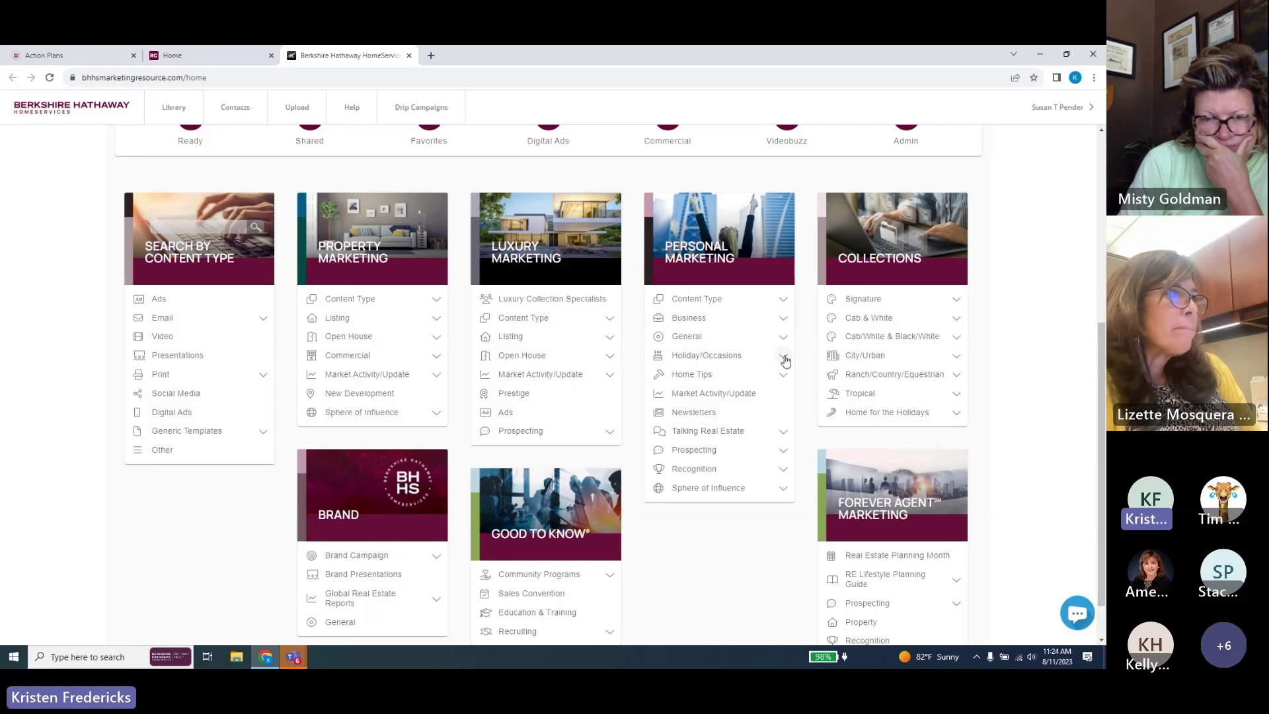
pyautogui.click(784, 361)
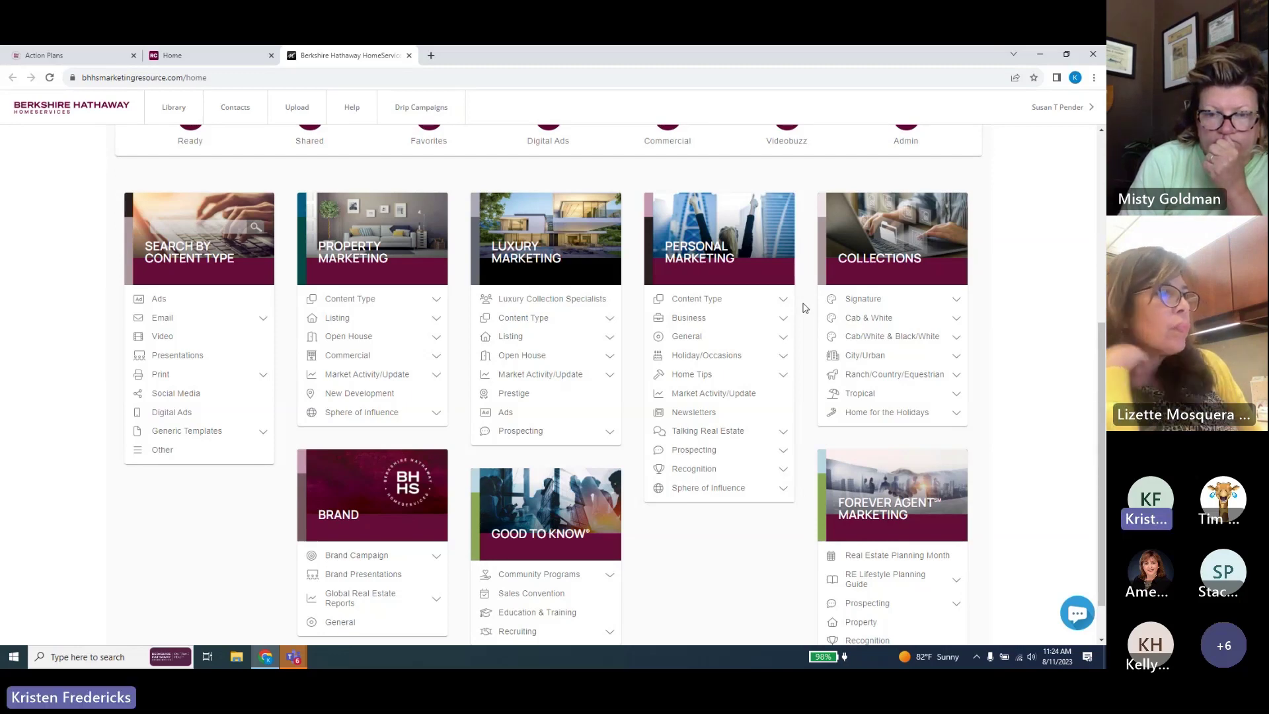
pyautogui.scroll(4, 806, 307)
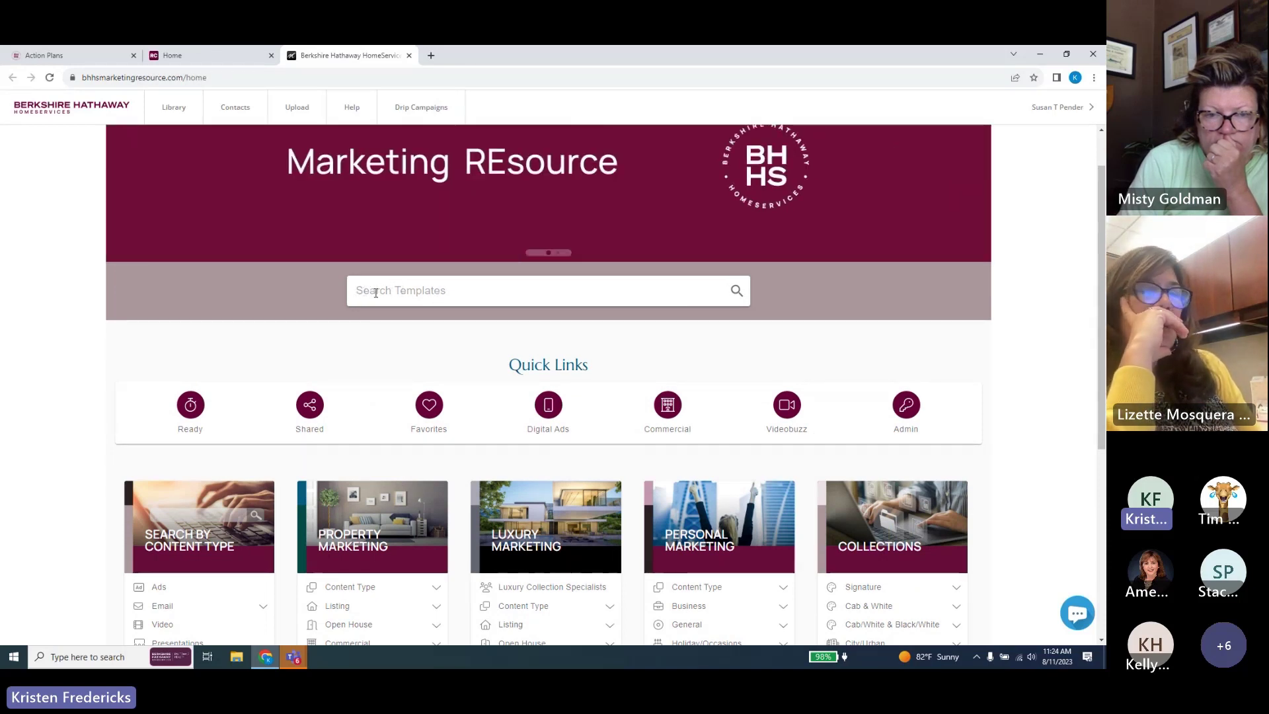
pyautogui.scroll(-1, 1029, 376)
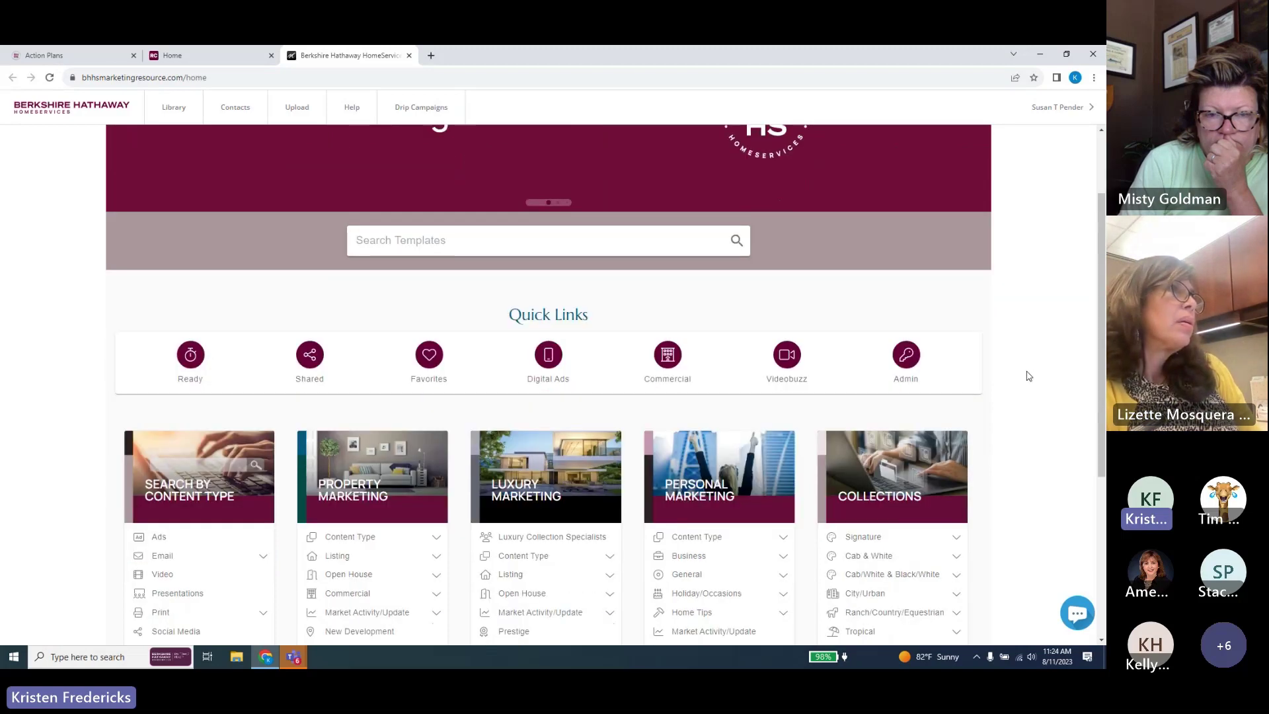
pyautogui.scroll(-4, 1029, 377)
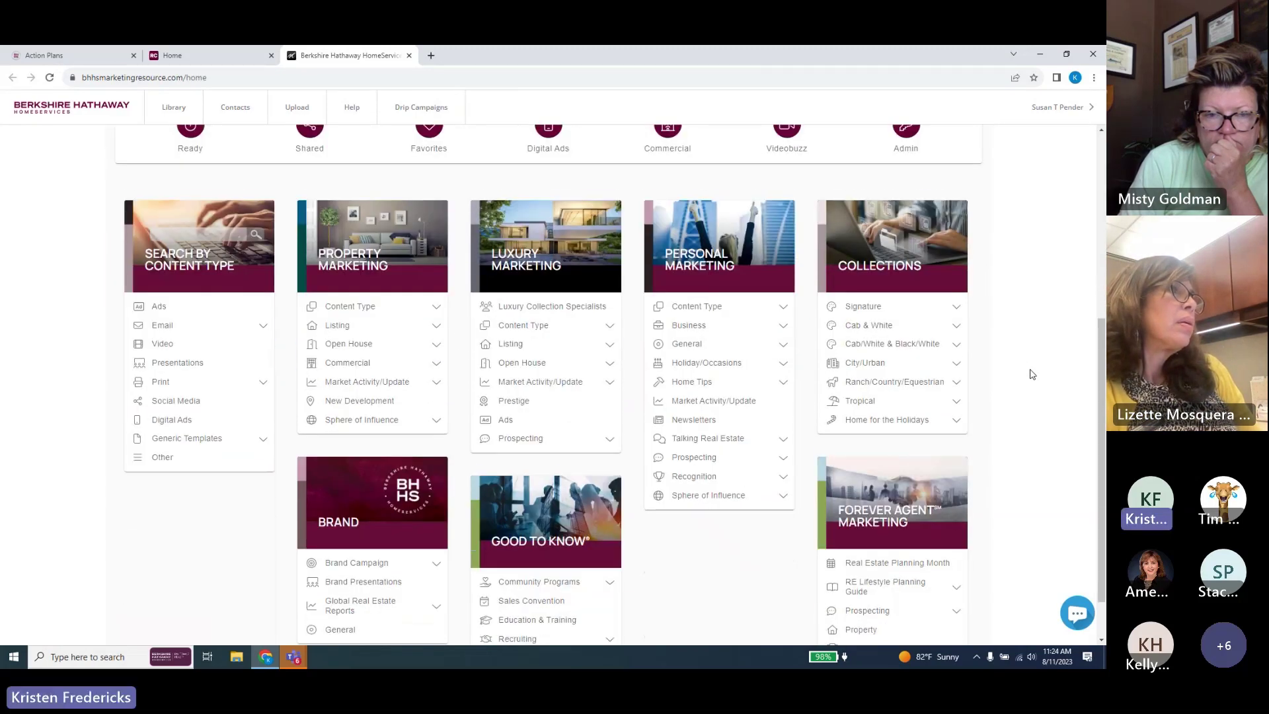
pyautogui.click(441, 339)
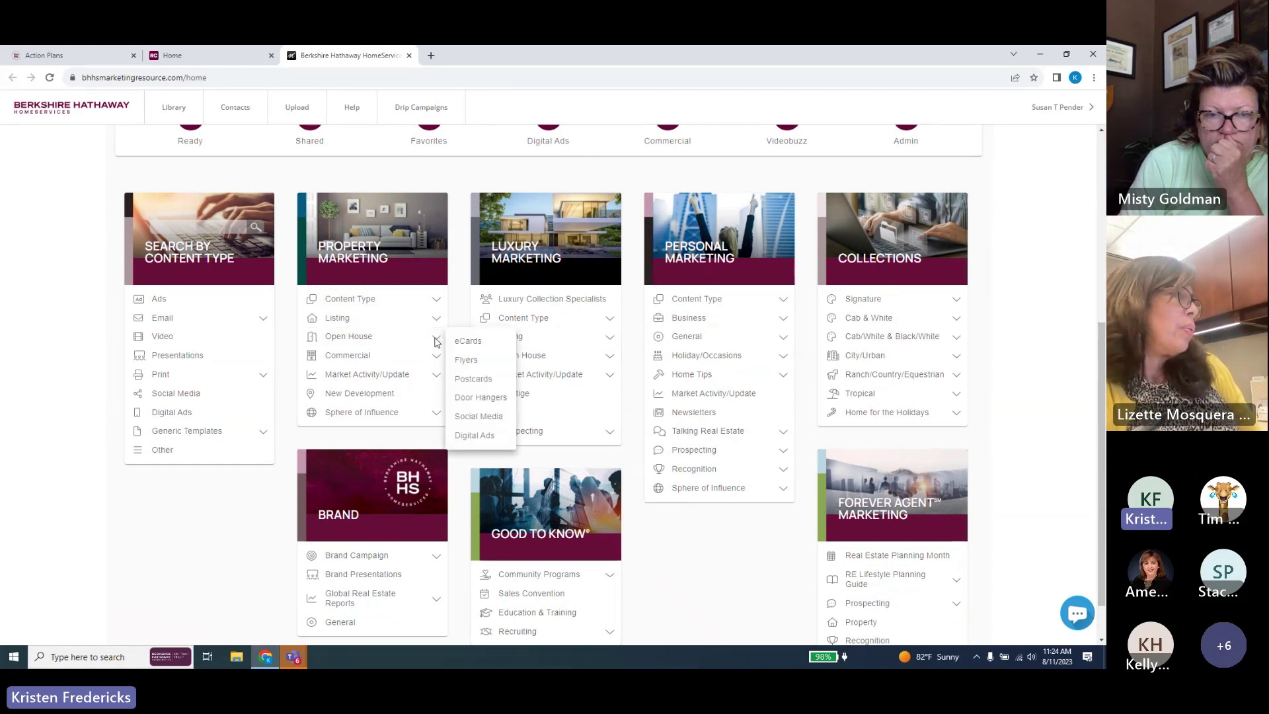
# Step: Open the Open House eCards and show the Open House - eCard English template's details (ID 2353980)
pyautogui.click(471, 344)
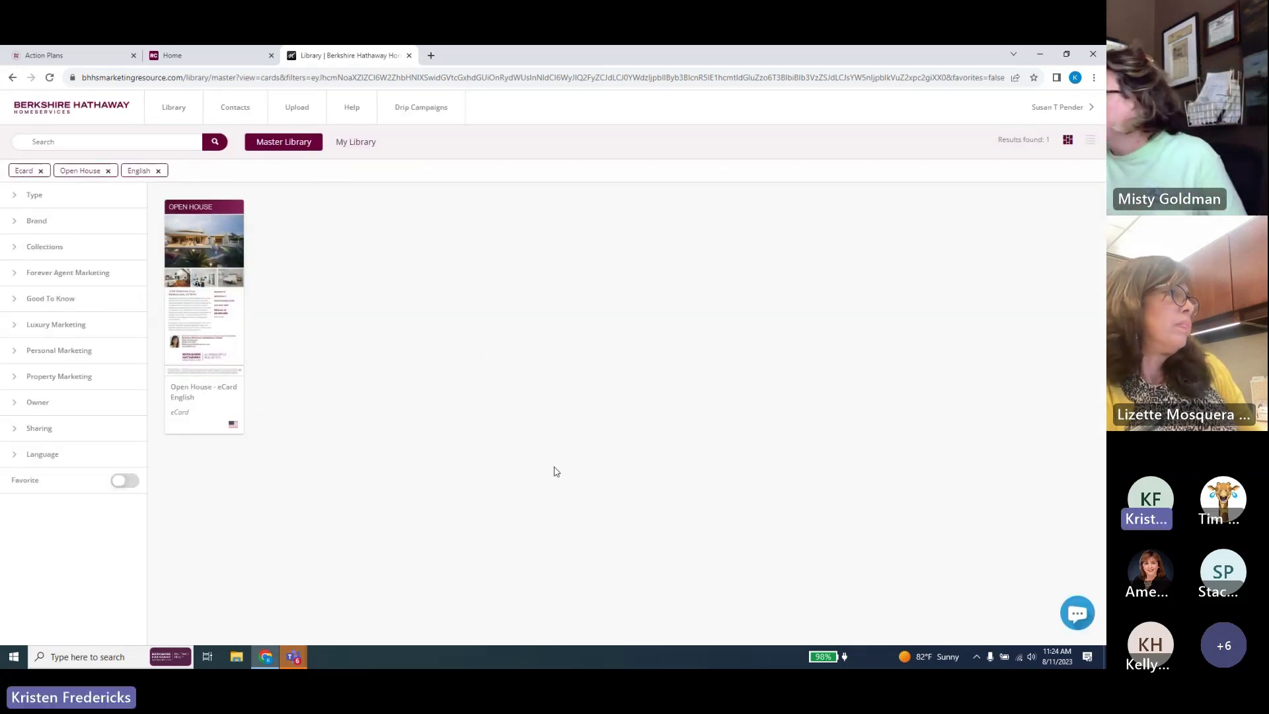
pyautogui.moveTo(212, 269)
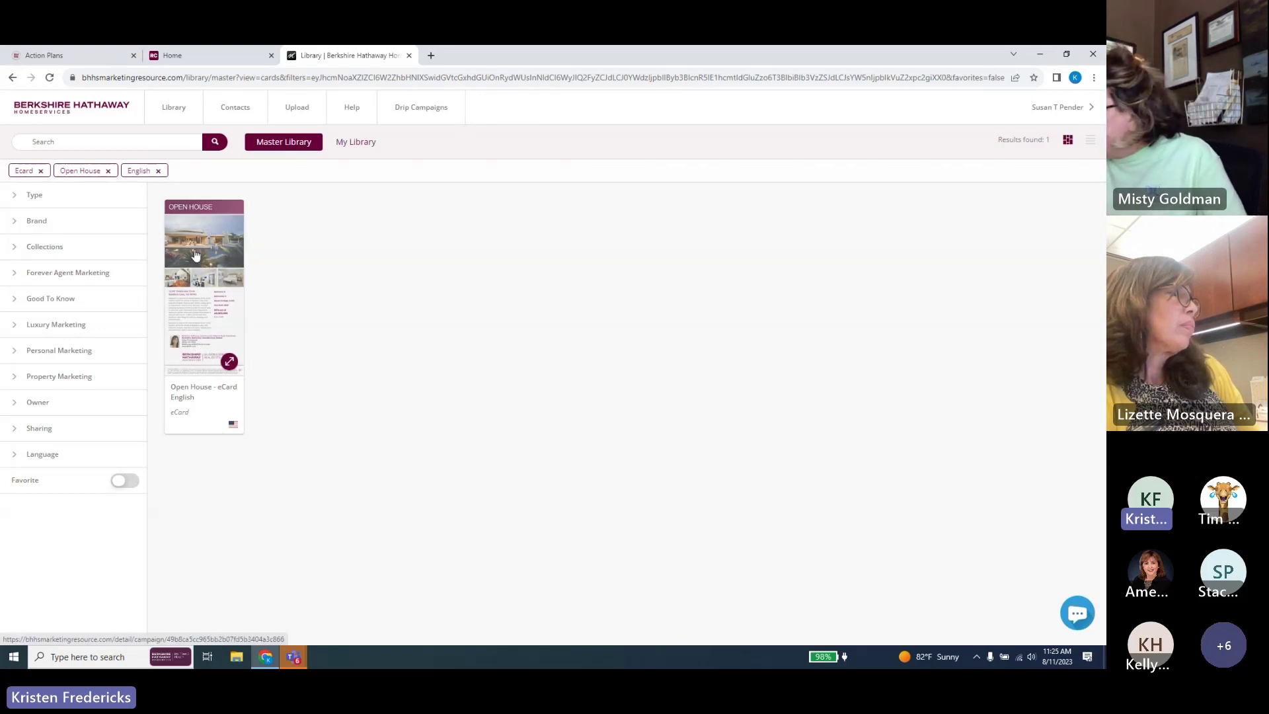
pyautogui.click(196, 255)
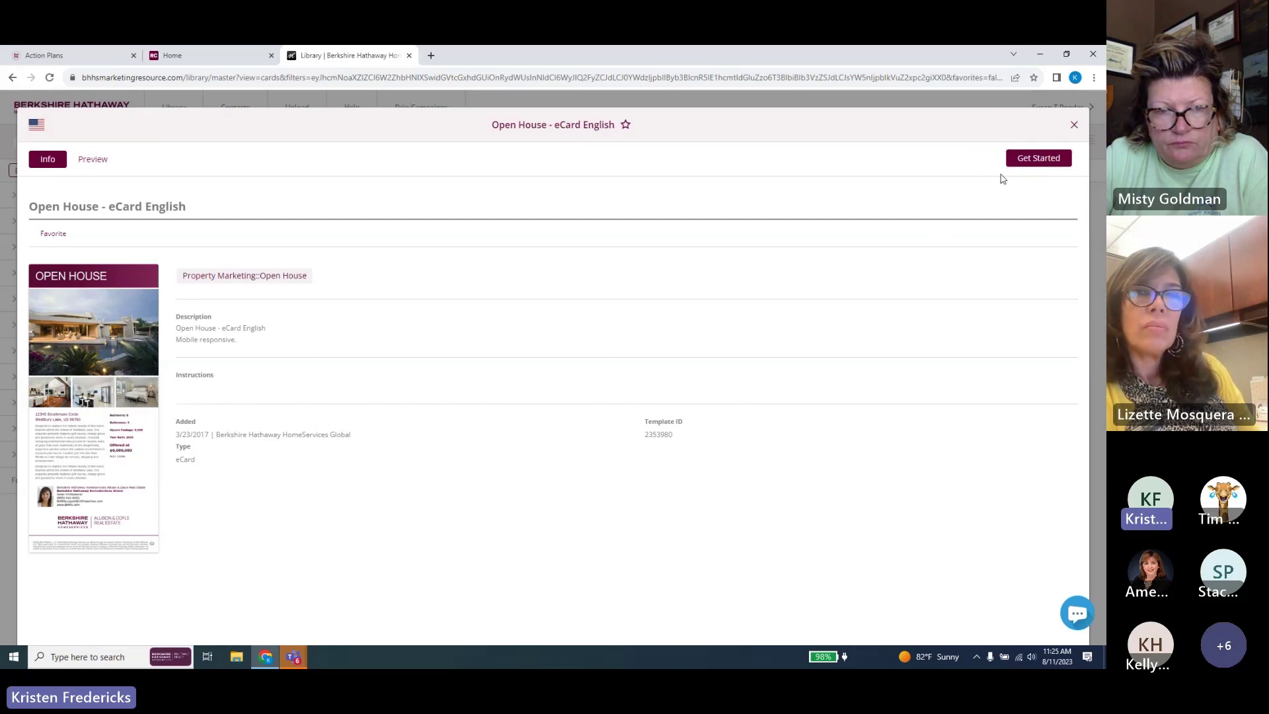
# Step: Create a new eCard from the template titled 'Open House - 123 Main Street 8/17'
pyautogui.click(1032, 162)
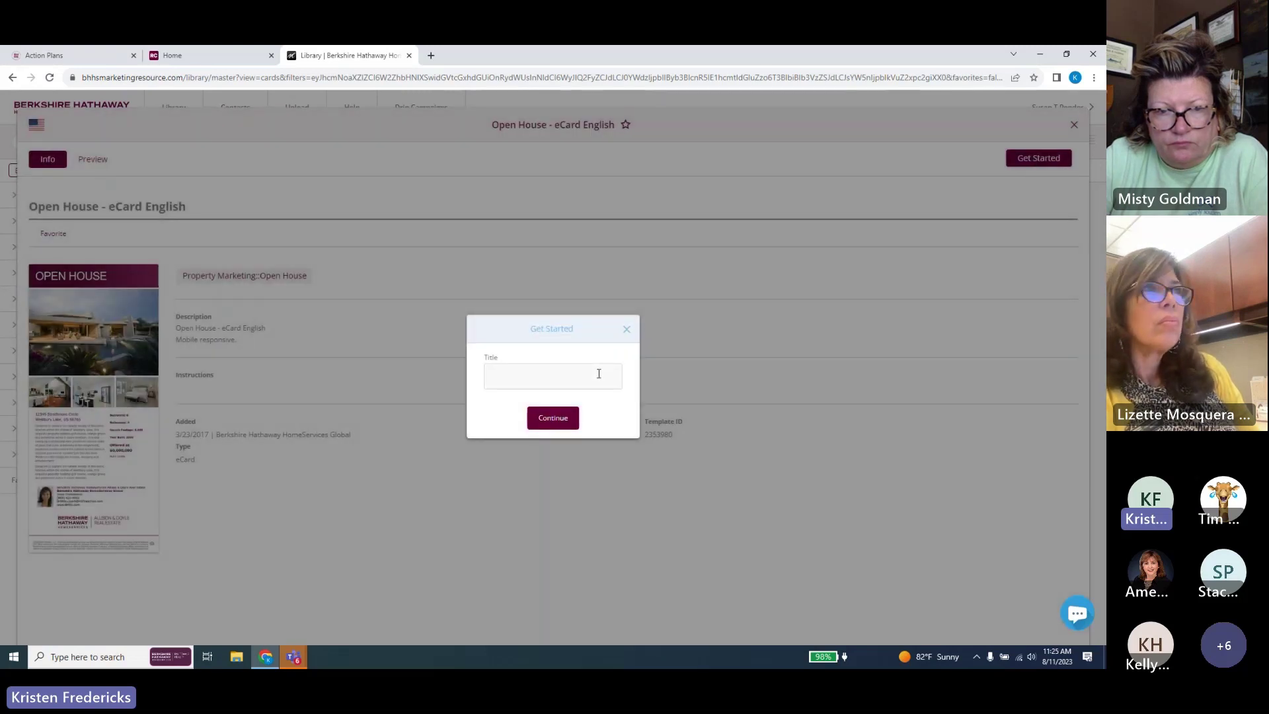
pyautogui.click(599, 374)
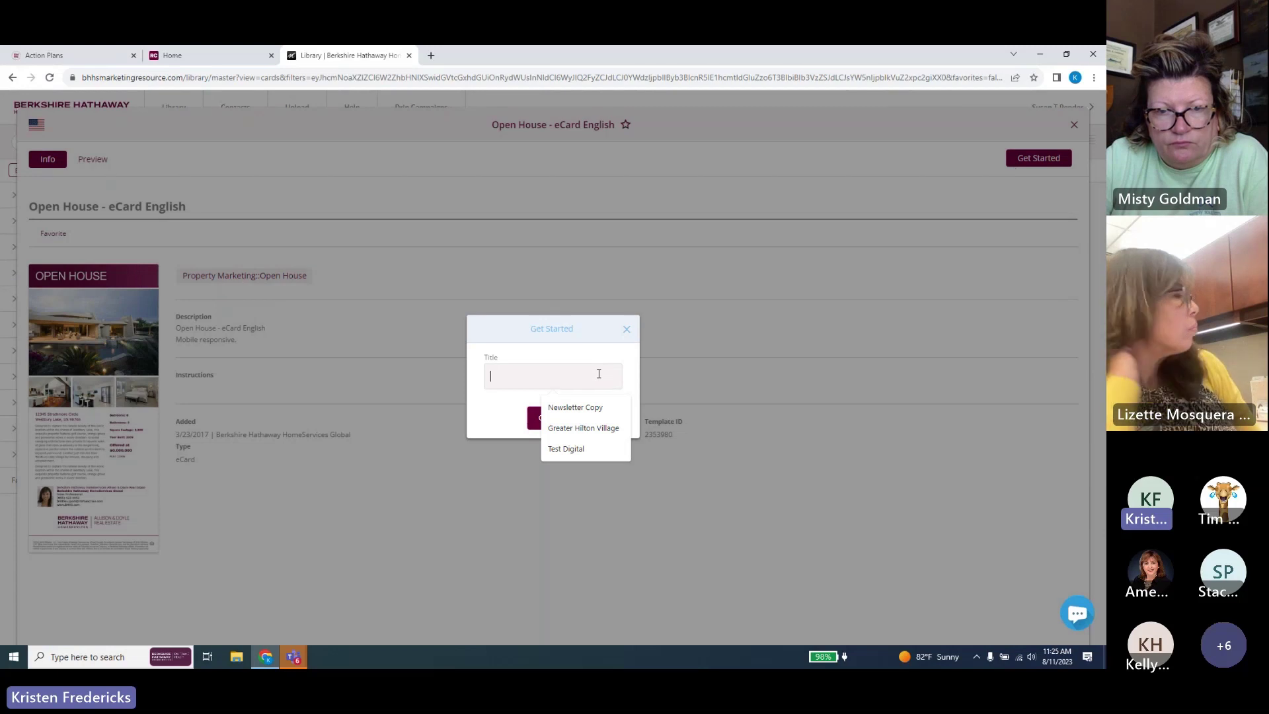
pyautogui.write('Open House')
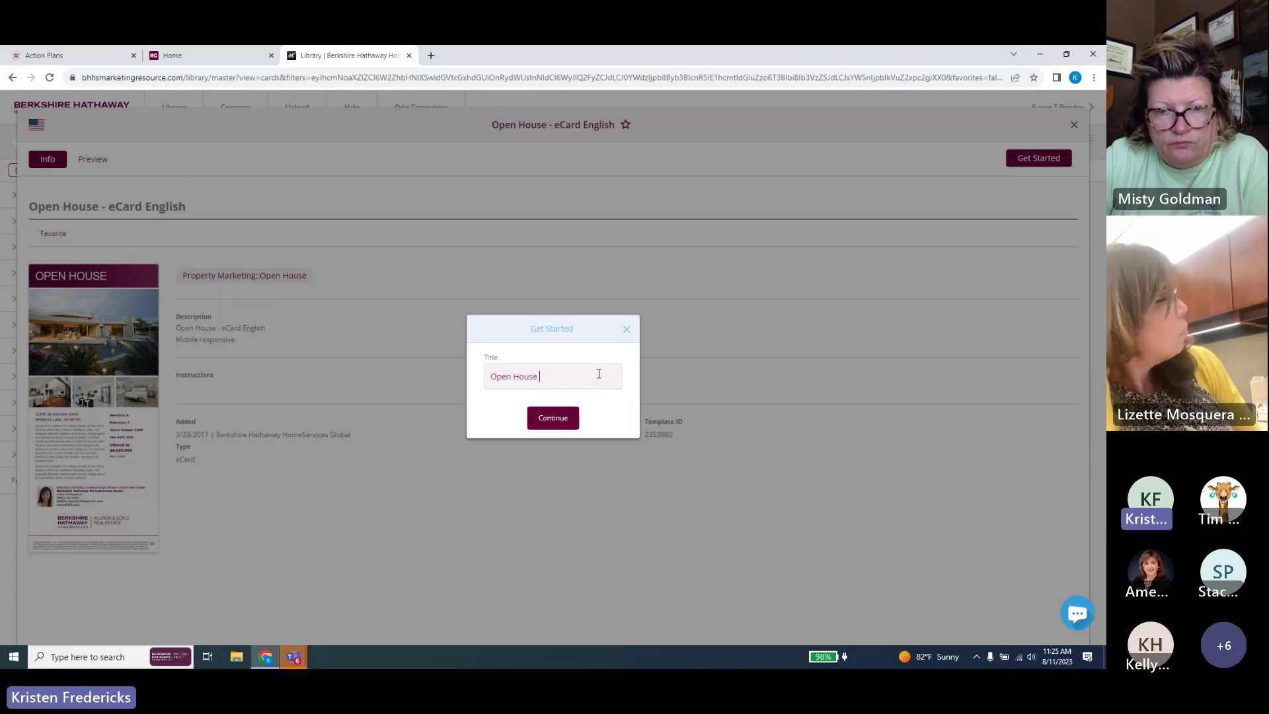
pyautogui.write(' - 123 Main S')
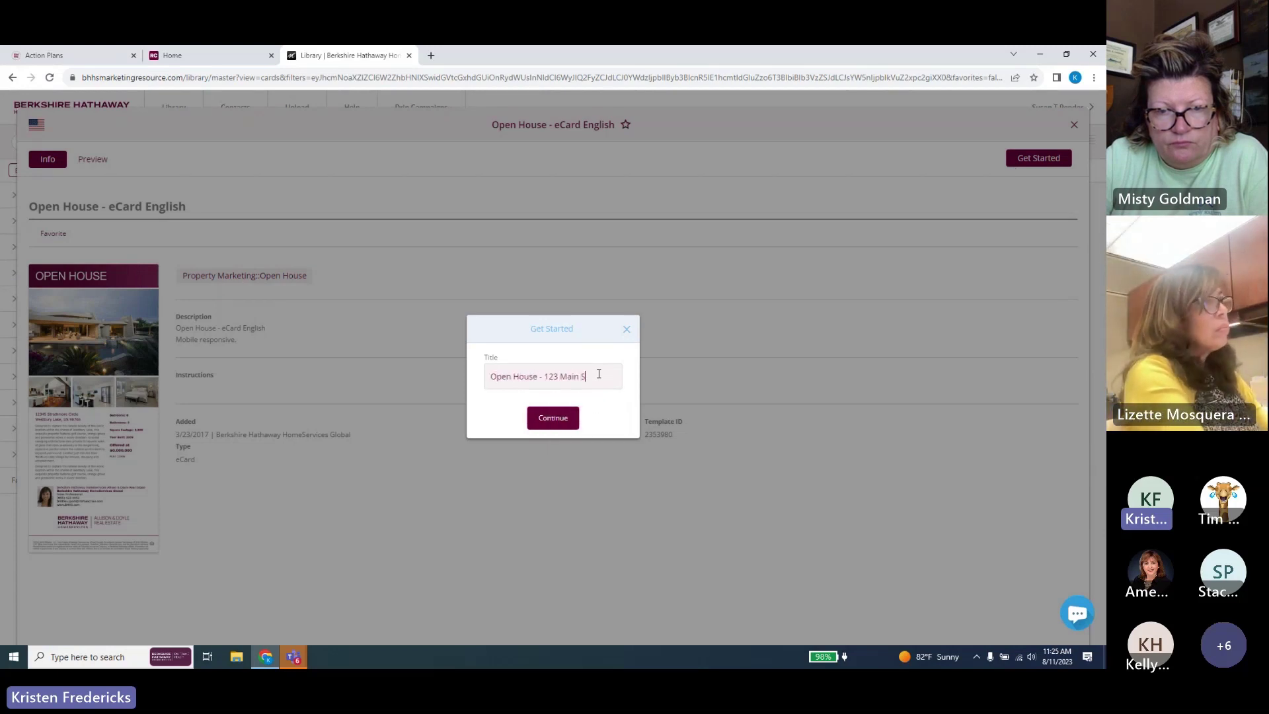
pyautogui.write('treet')
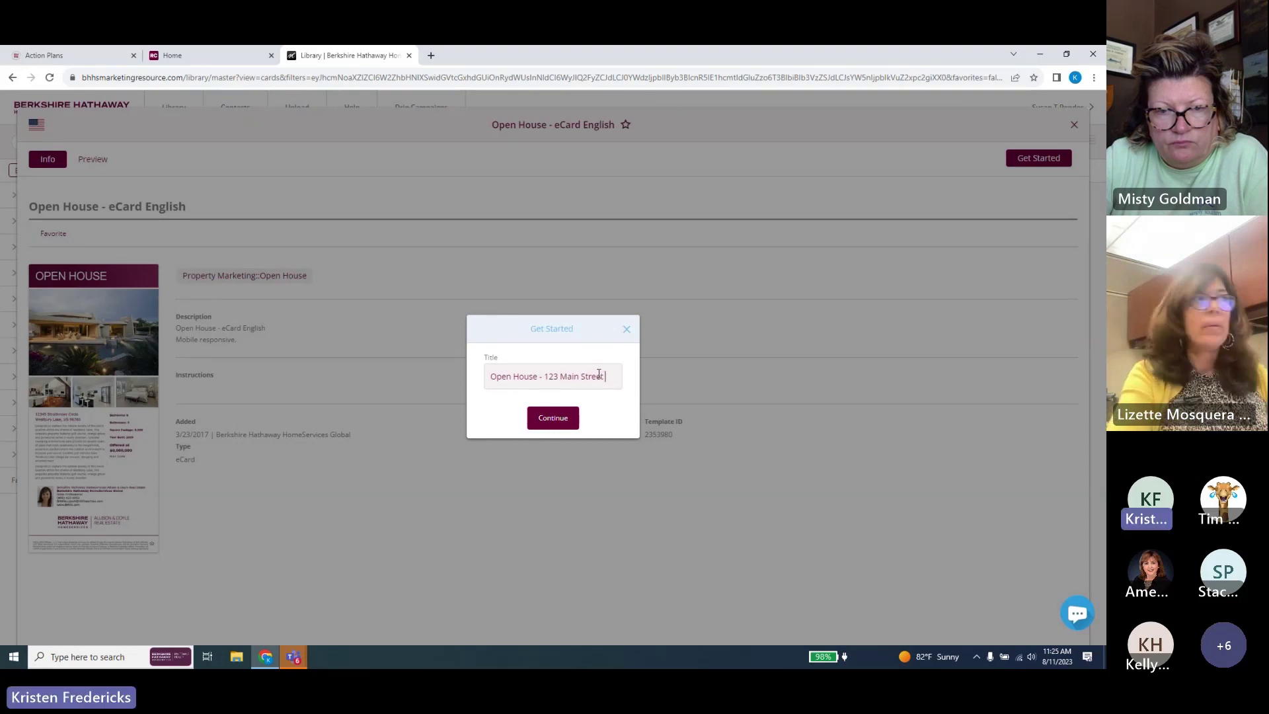
pyautogui.write('/17')
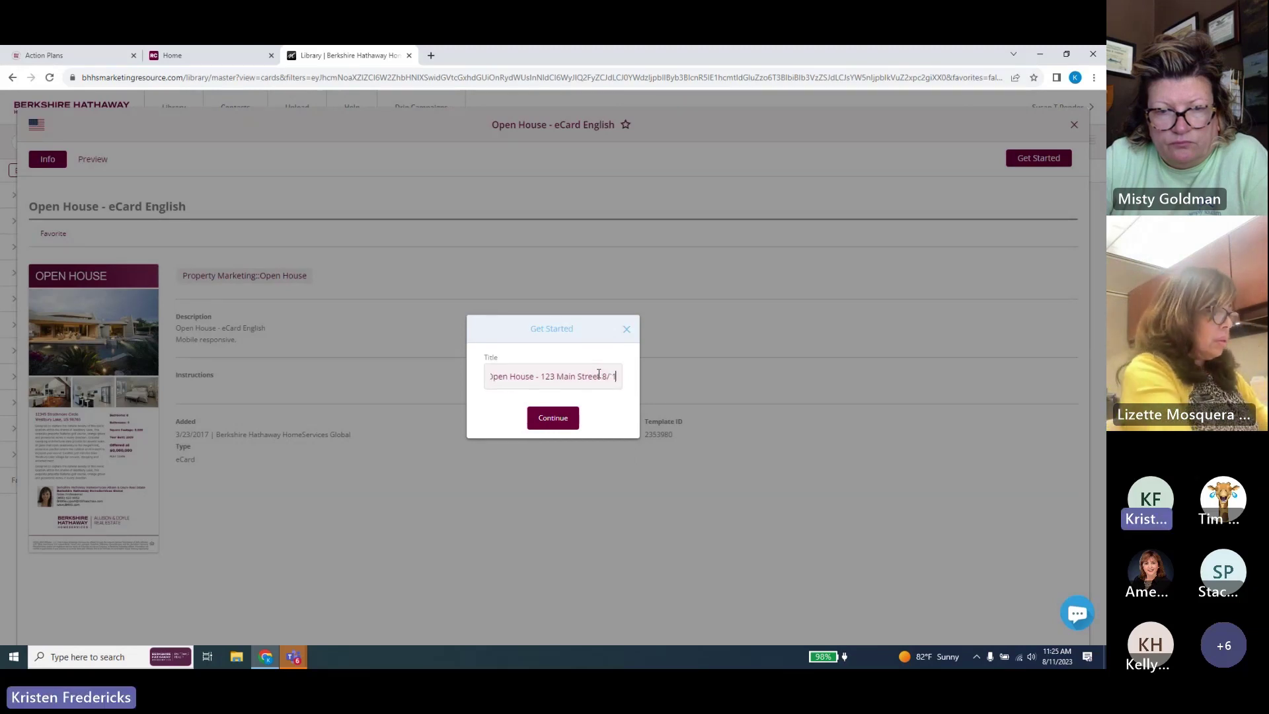
pyautogui.press('BackSpace')
pyautogui.press('BackSpace')
pyautogui.press('BackSpace')
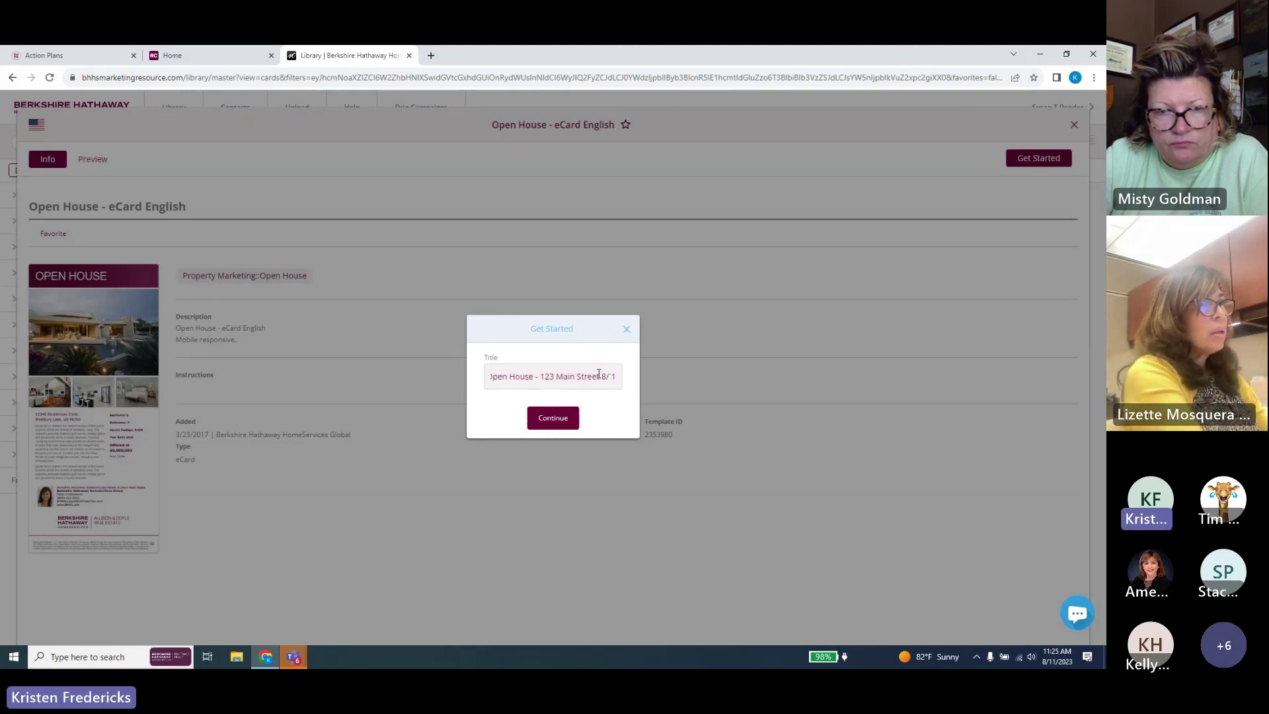
pyautogui.write('17')
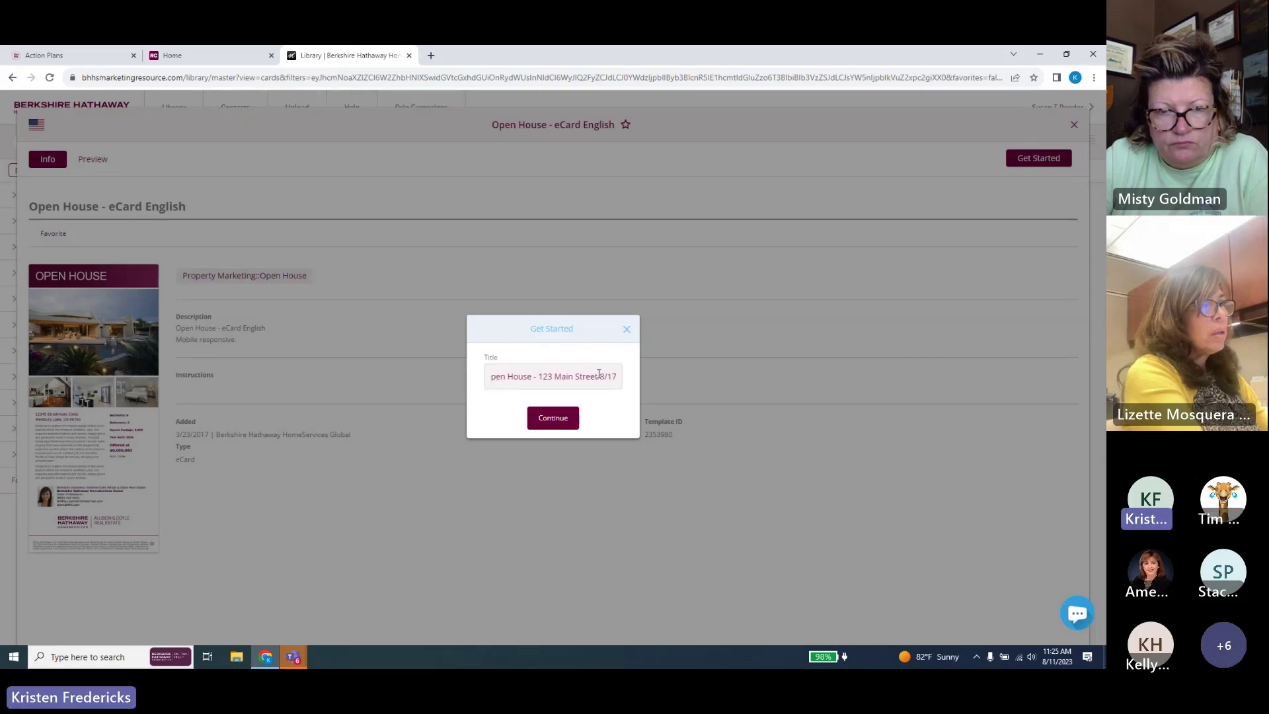
pyautogui.click(564, 417)
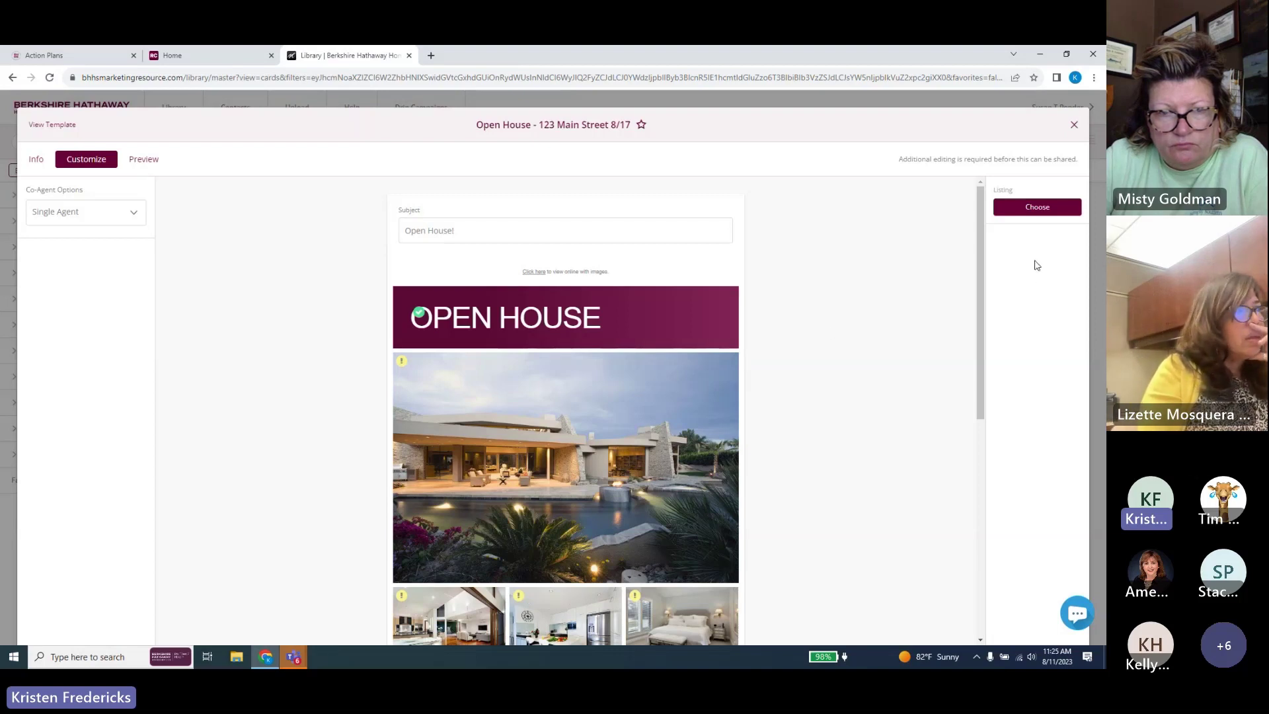
pyautogui.click(1035, 207)
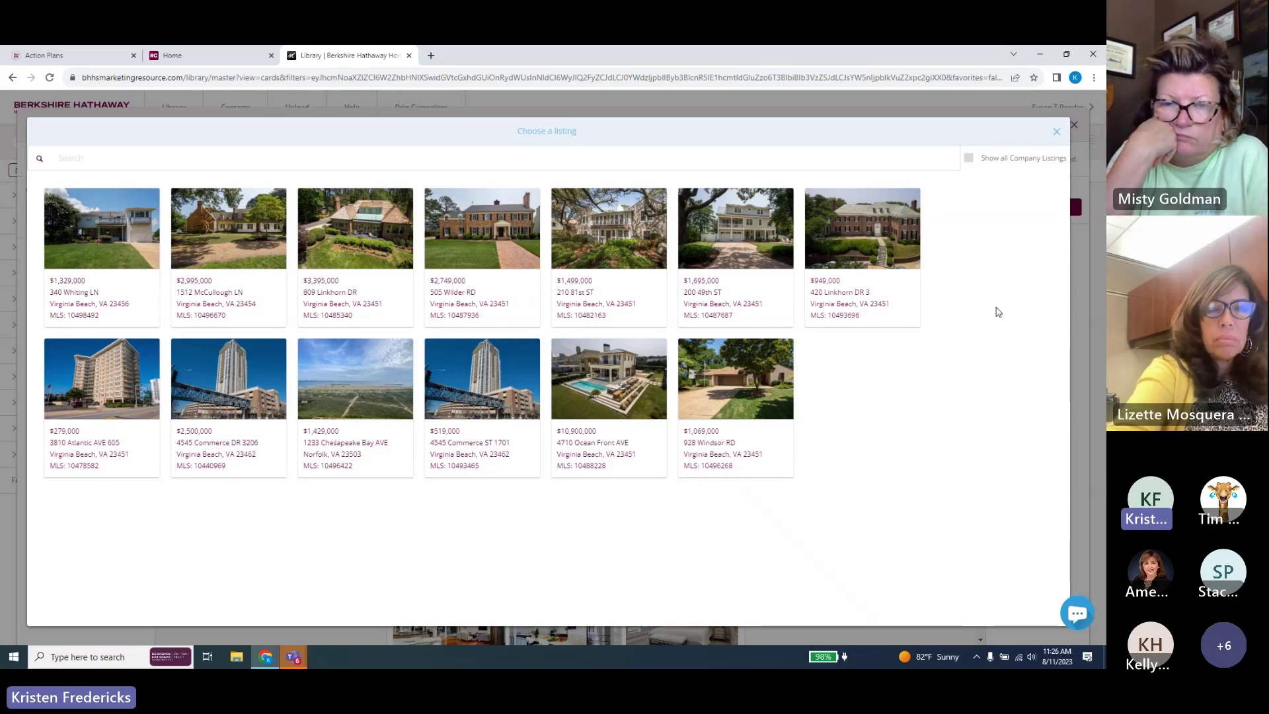
pyautogui.click(969, 159)
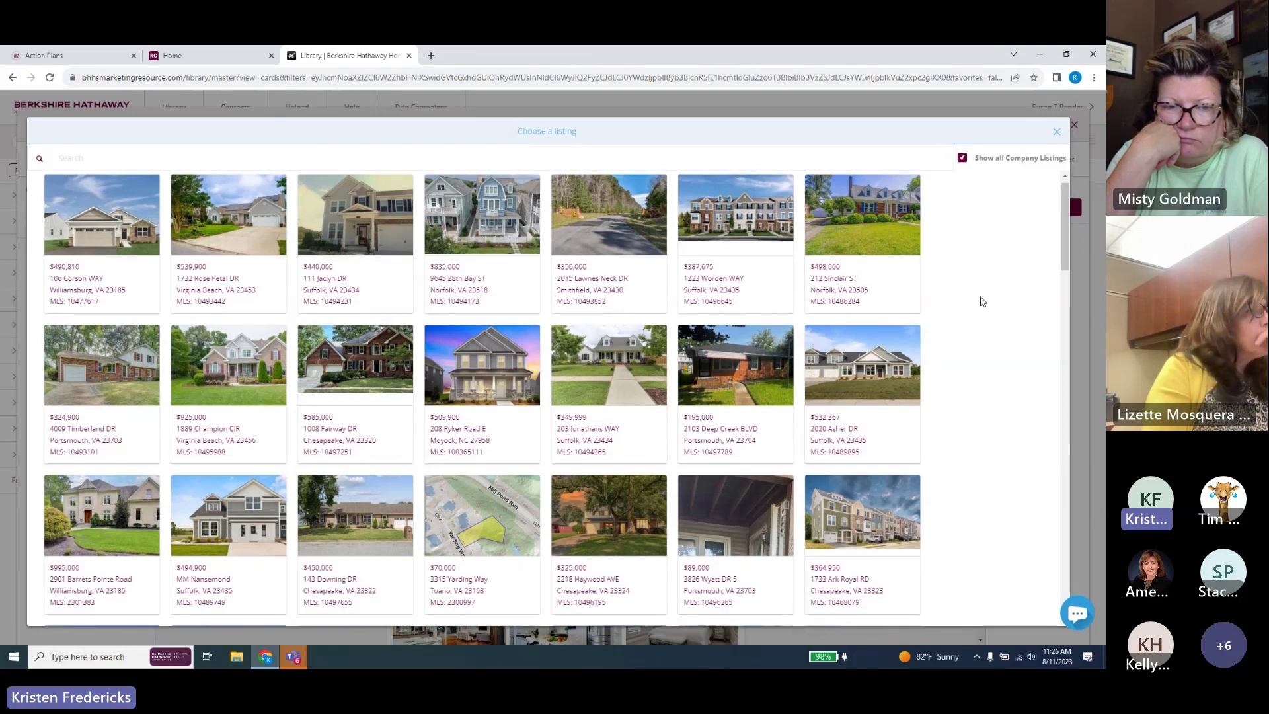
pyautogui.scroll(-2, 983, 301)
pyautogui.scroll(2, 983, 301)
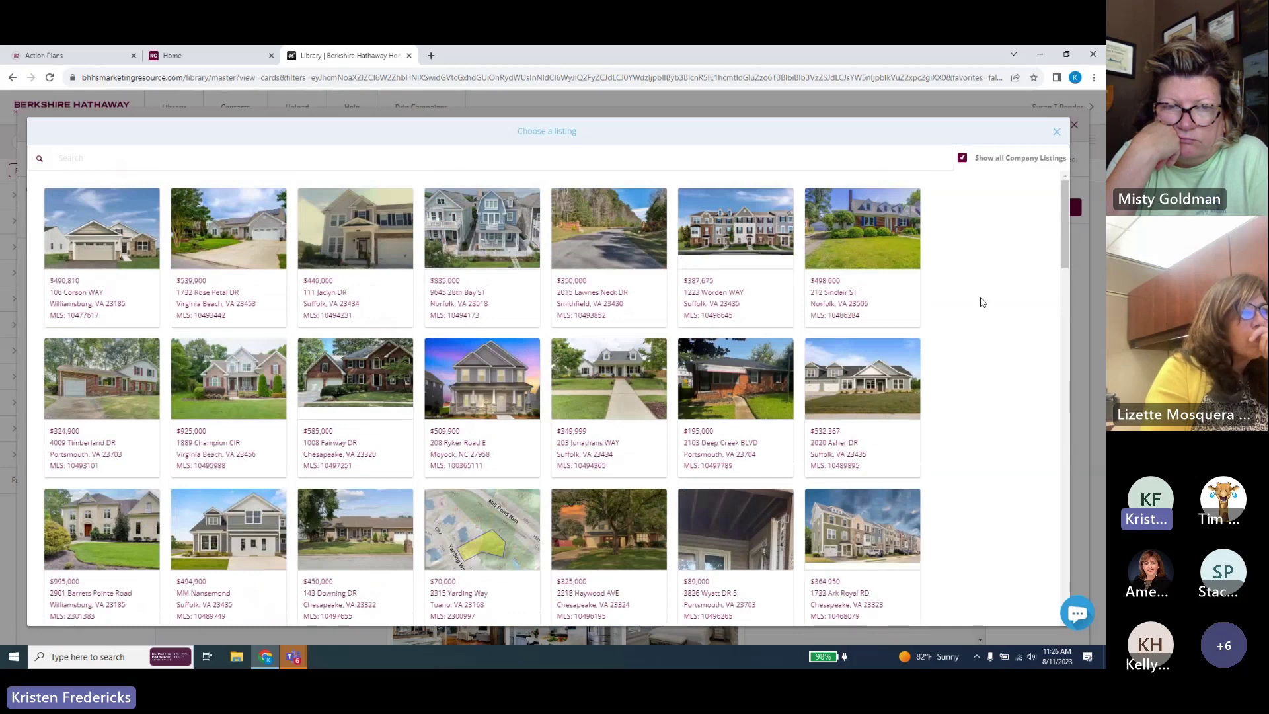
pyautogui.click(965, 161)
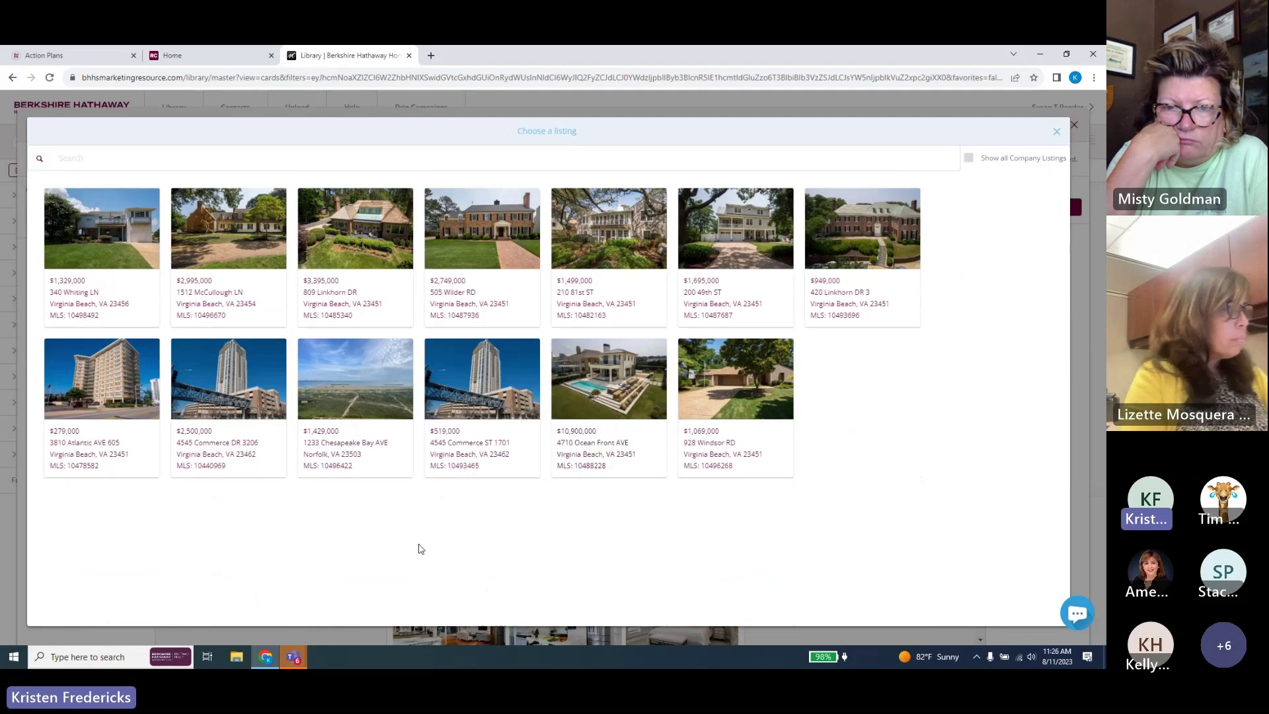
pyautogui.click(364, 236)
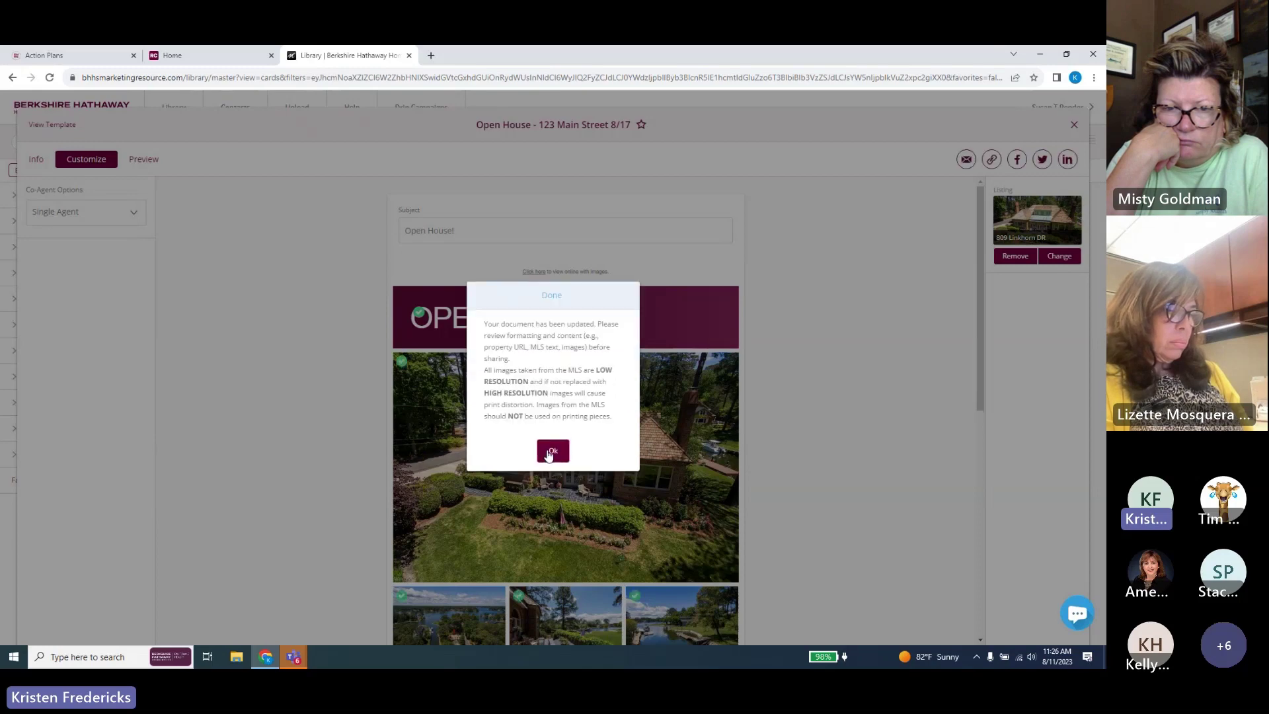
# Step: Dismiss the Done notice and check the eCard's photos, description, 4 bed/4.5 bath and $3,395,000 price
pyautogui.click(552, 451)
pyautogui.scroll(-2, 810, 447)
pyautogui.scroll(1, 814, 452)
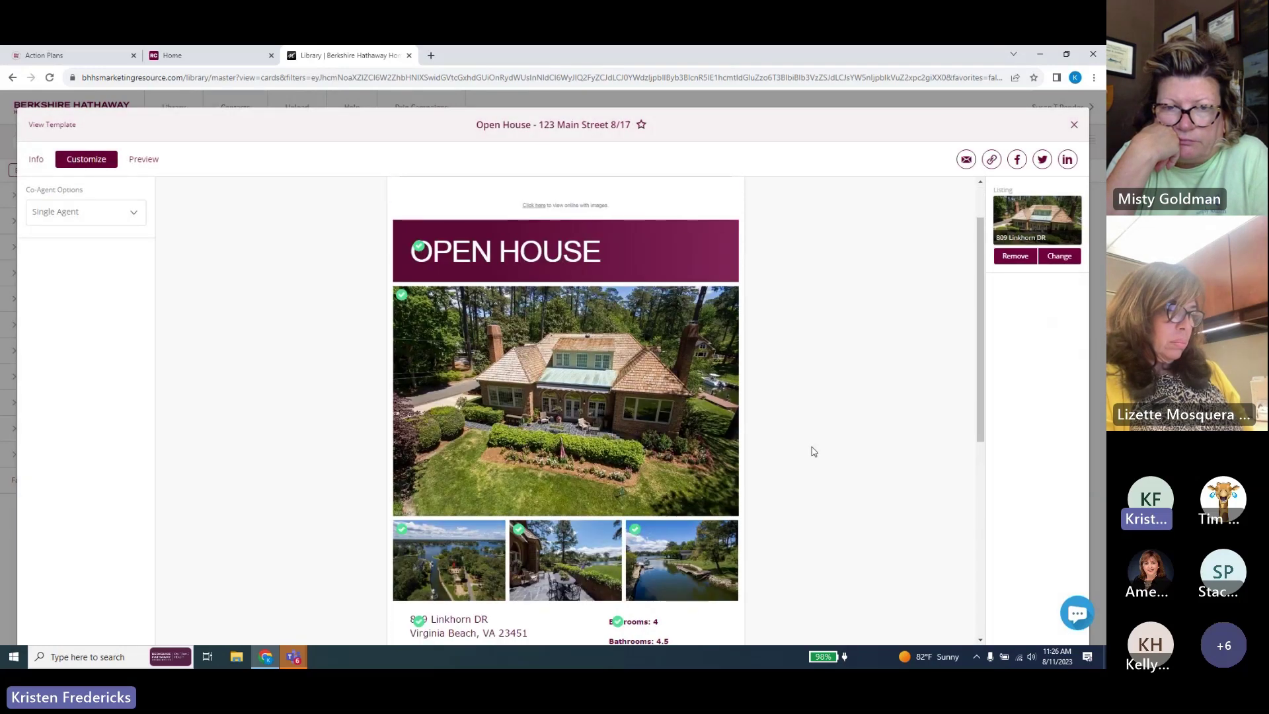
pyautogui.scroll(-2, 813, 452)
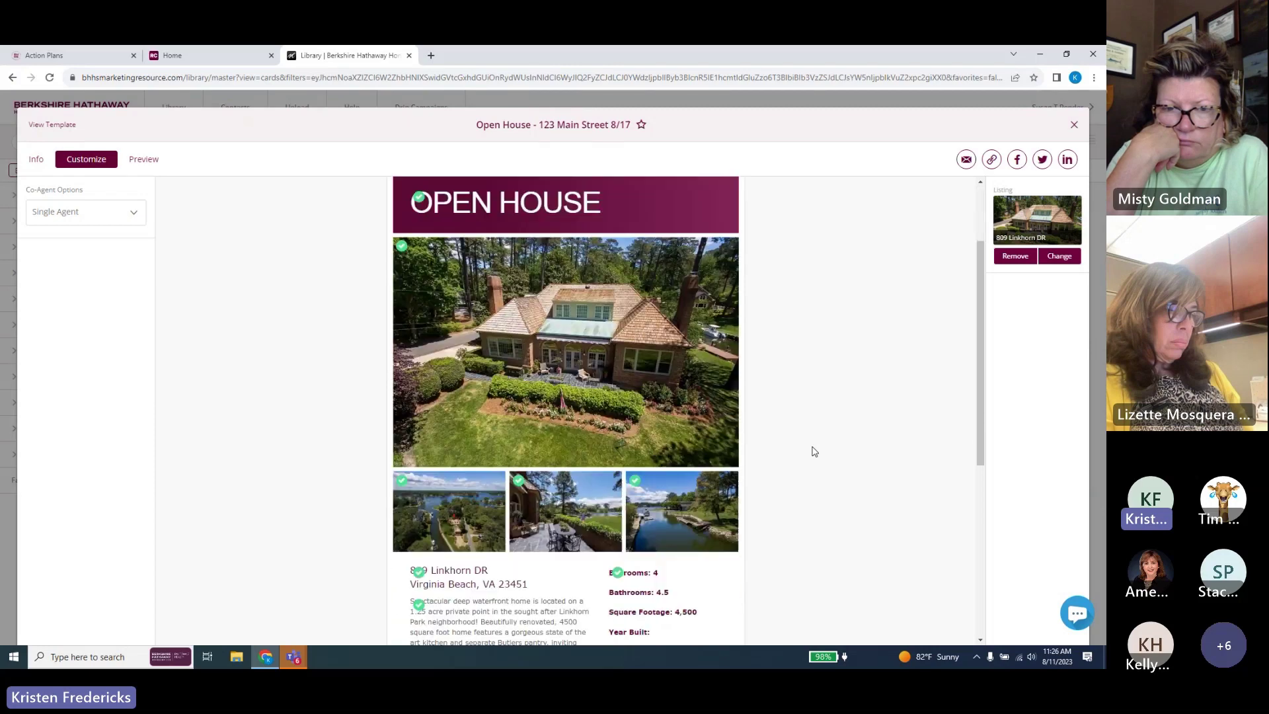
pyautogui.scroll(-1, 814, 451)
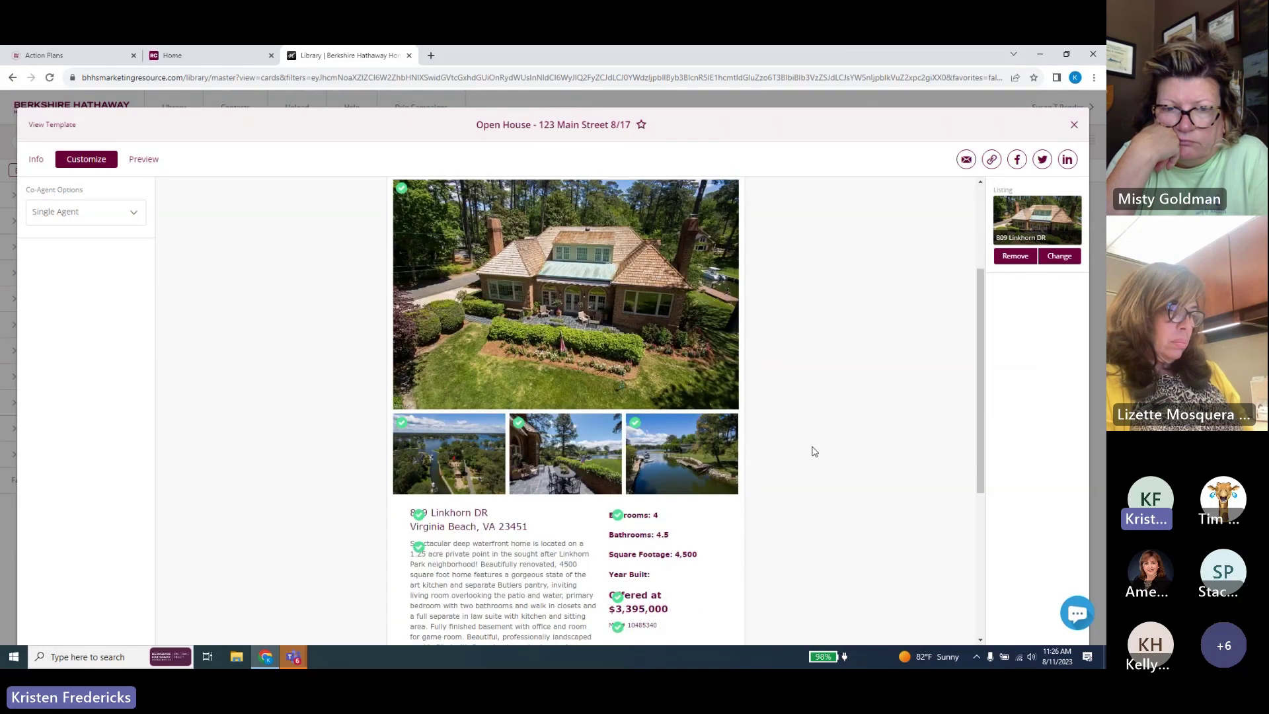
pyautogui.scroll(-1, 815, 451)
pyautogui.scroll(3, 815, 451)
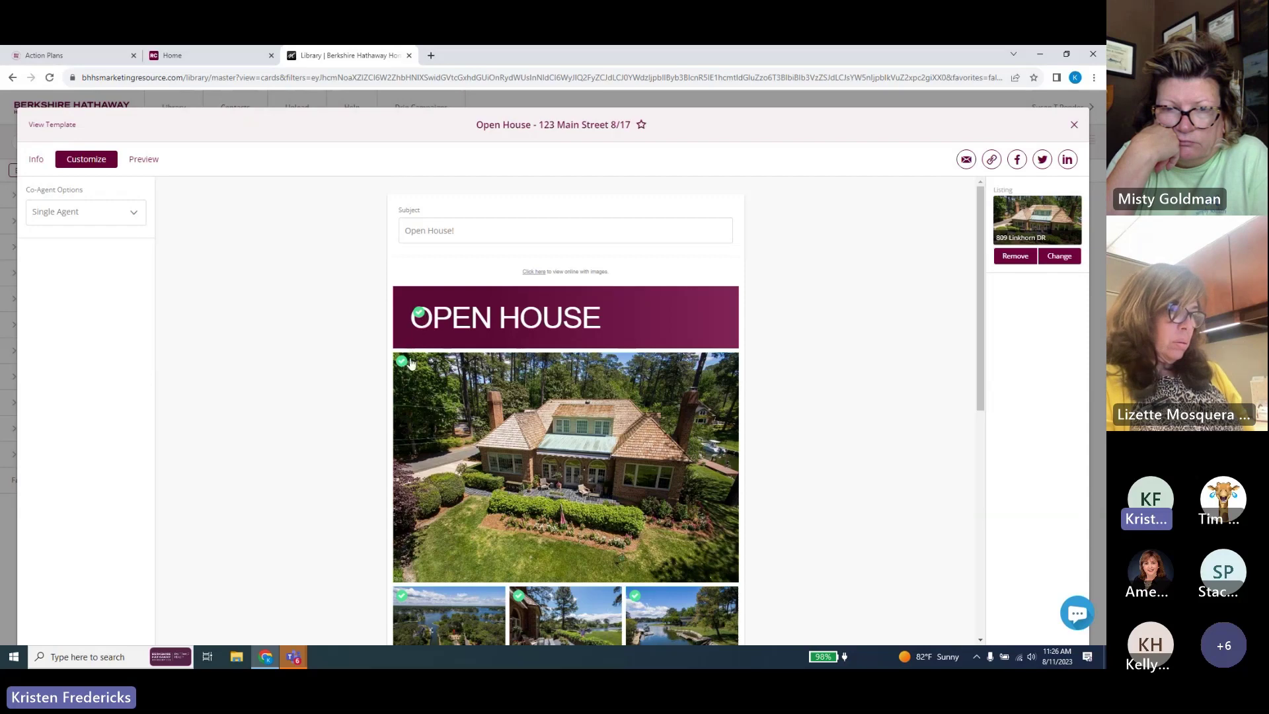
pyautogui.scroll(-1, 561, 402)
pyautogui.scroll(-1, 561, 402)
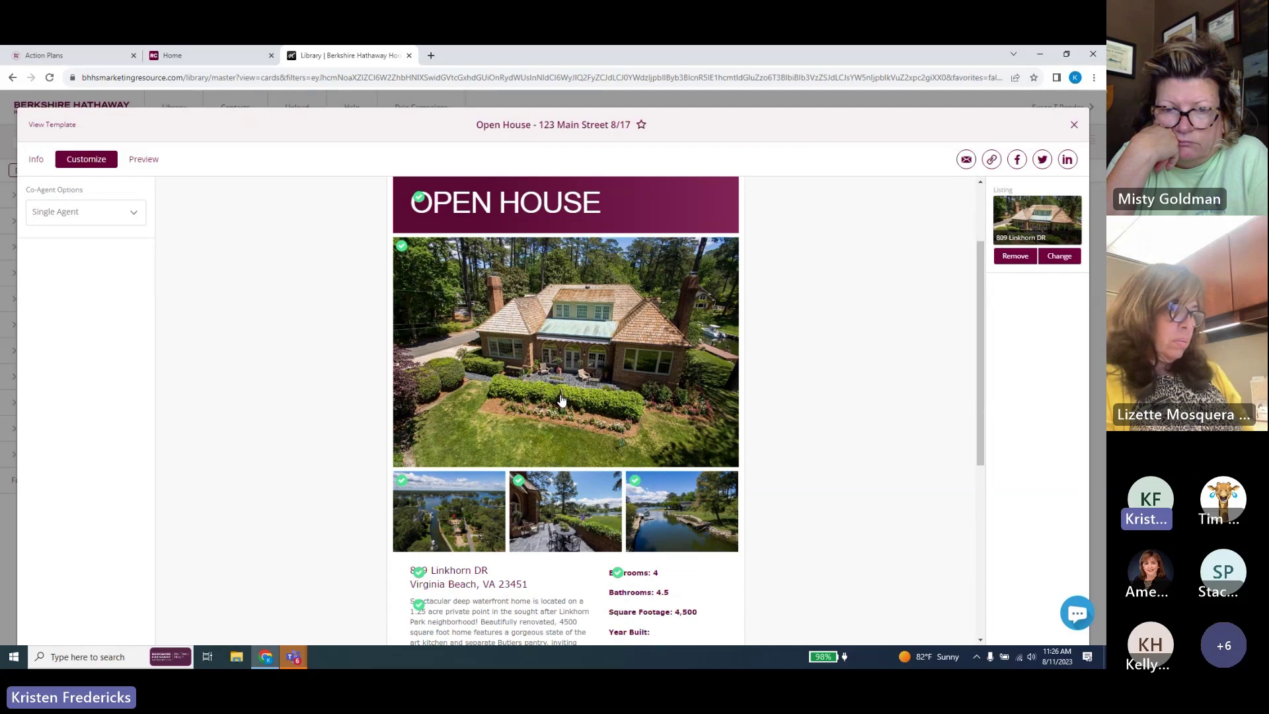
pyautogui.scroll(-4, 561, 400)
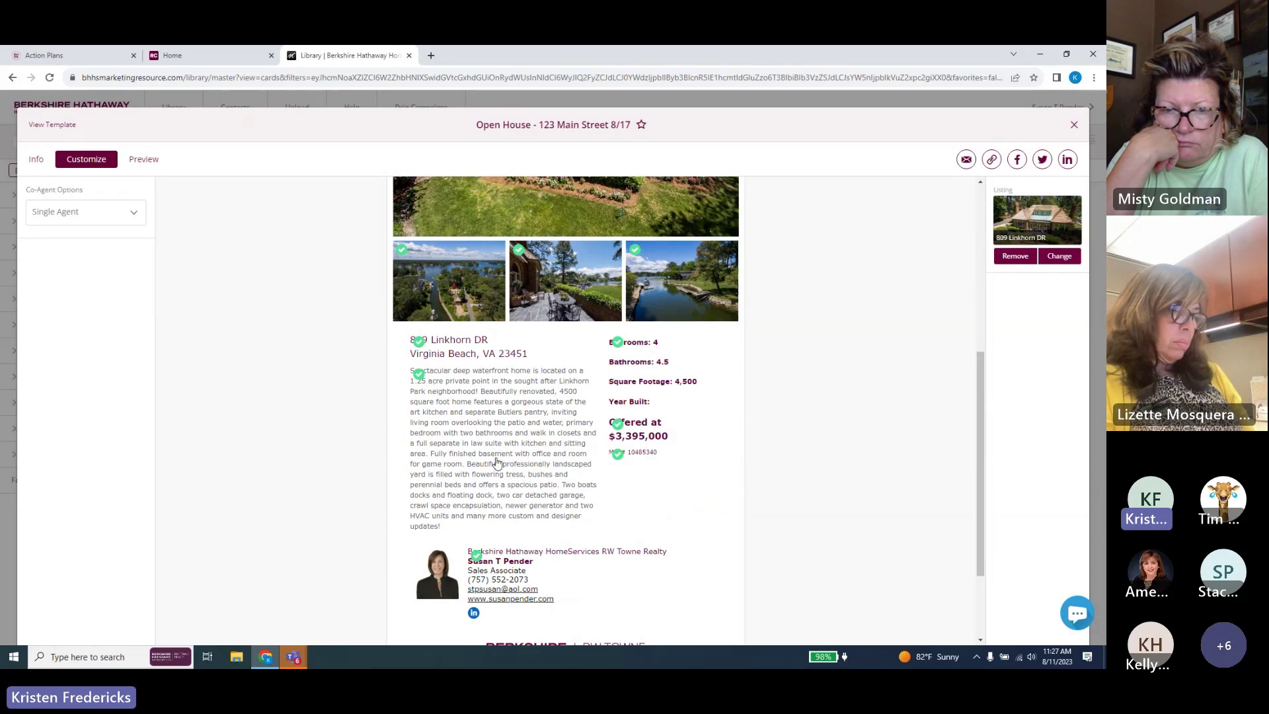
pyautogui.scroll(5, 497, 462)
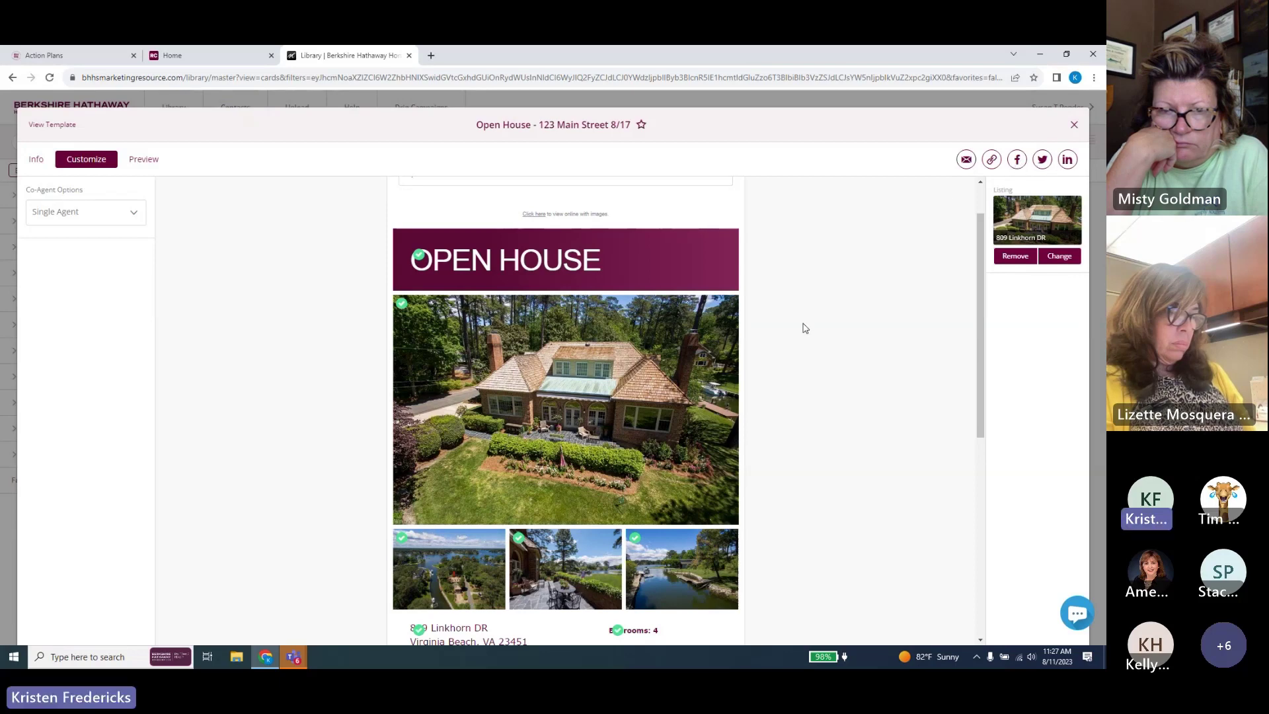
pyautogui.scroll(-1, 808, 329)
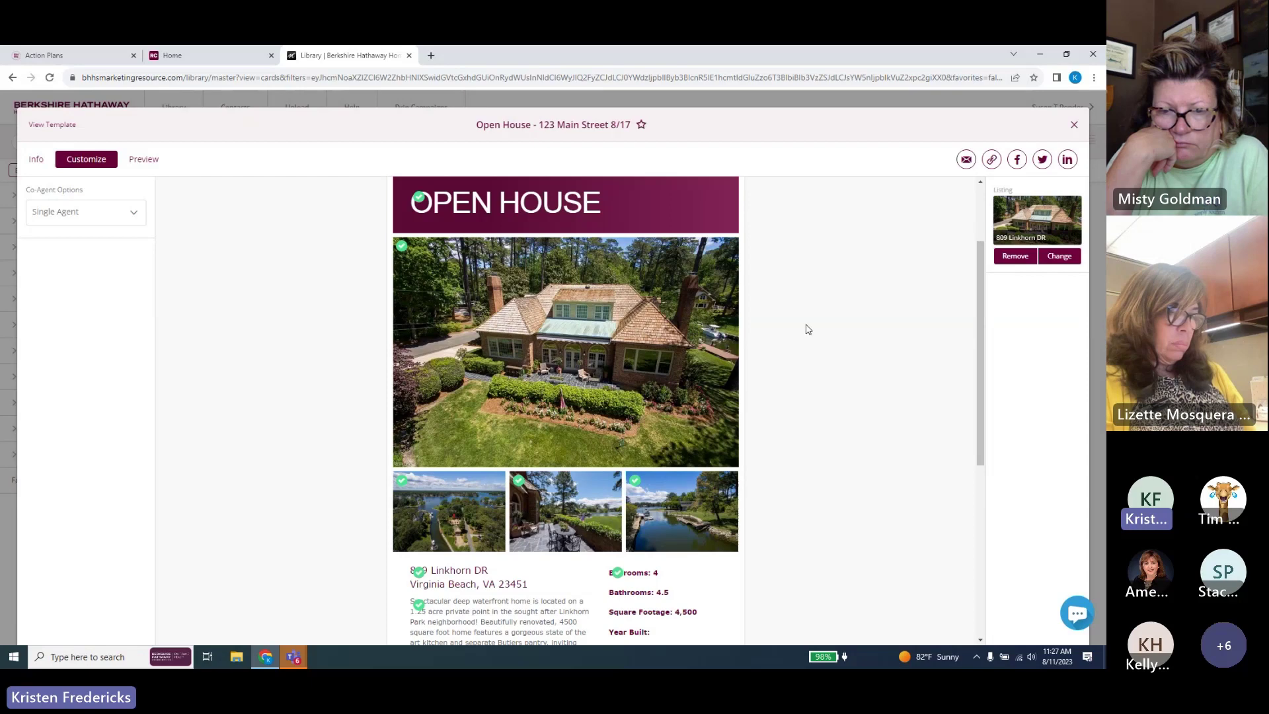
pyautogui.scroll(-1, 808, 329)
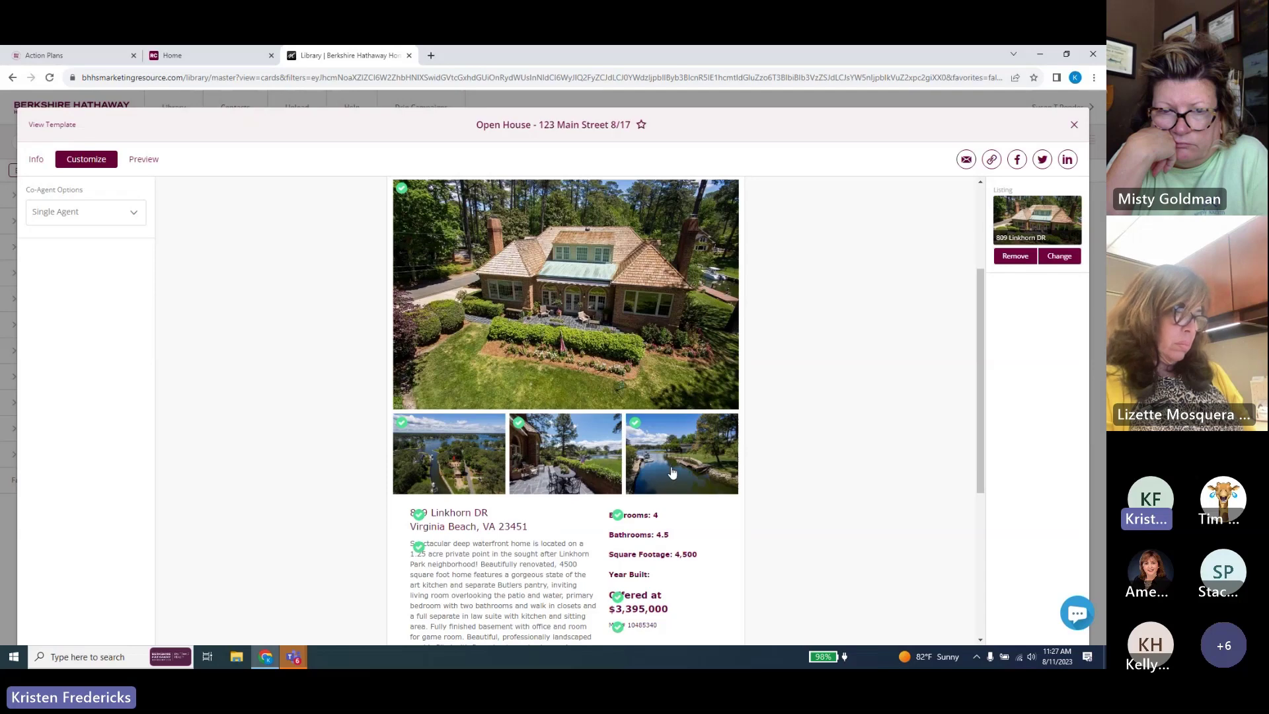
pyautogui.click(685, 451)
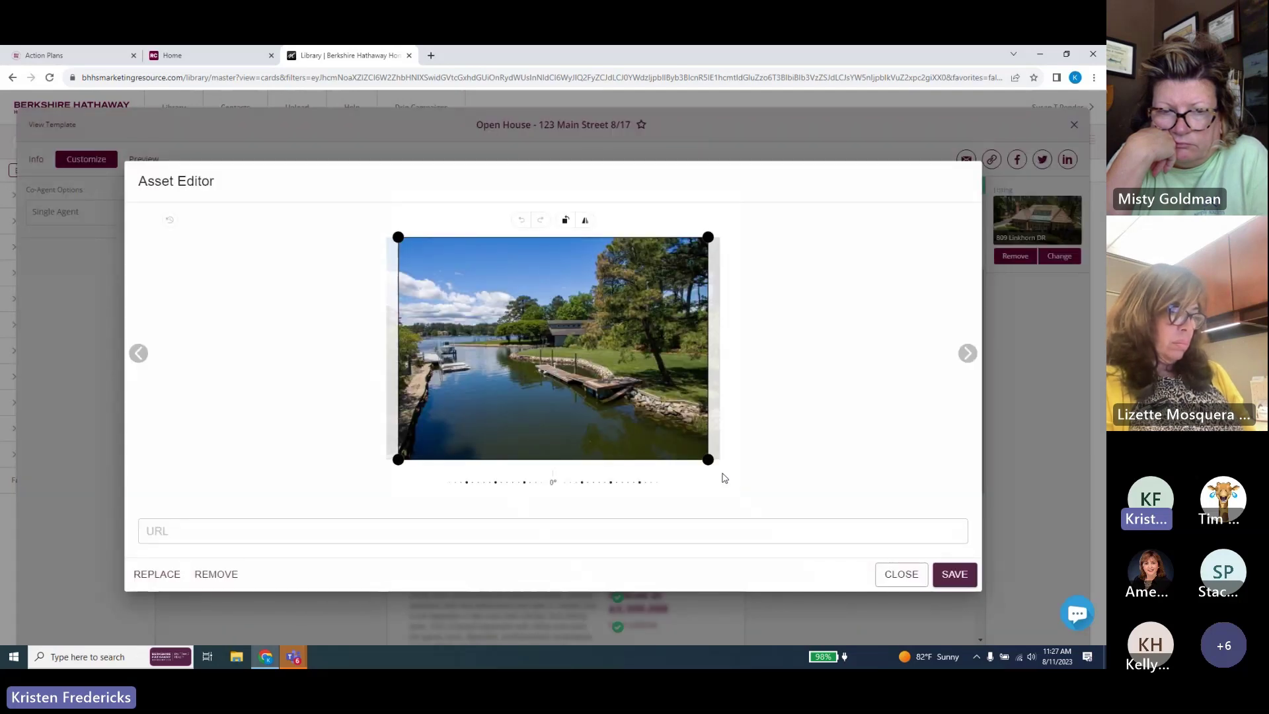
pyautogui.click(966, 359)
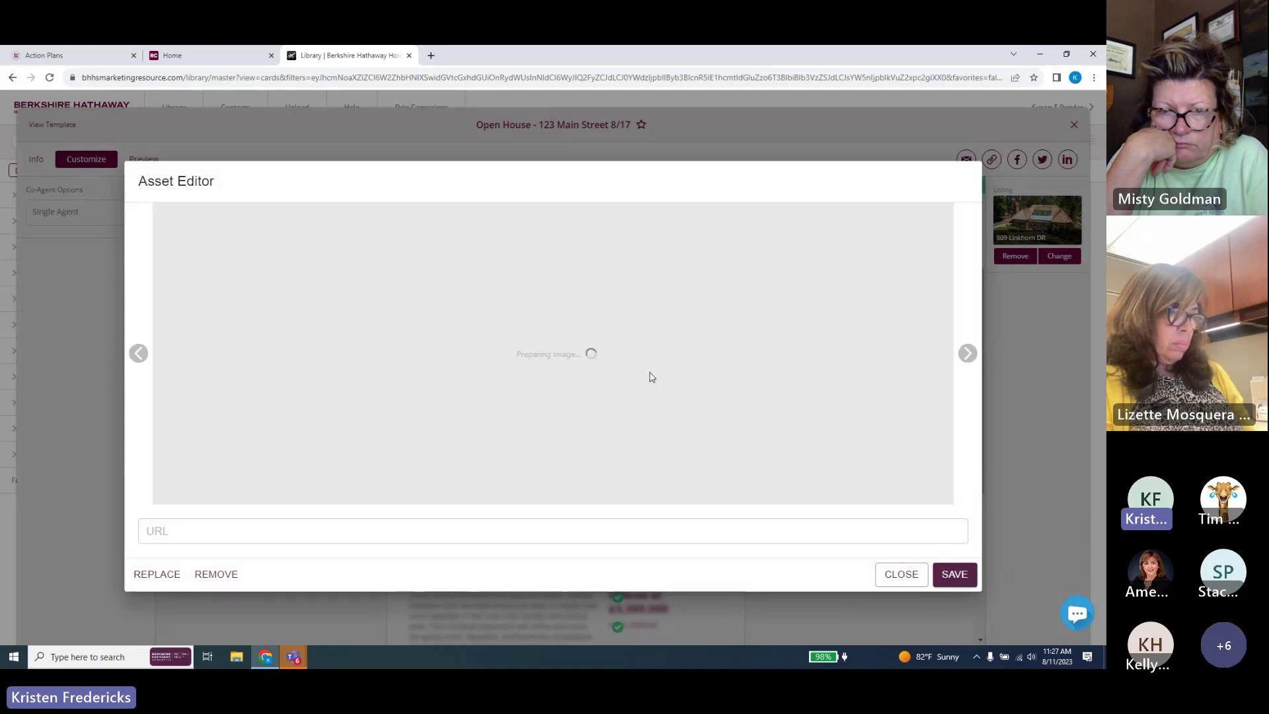
pyautogui.click(965, 357)
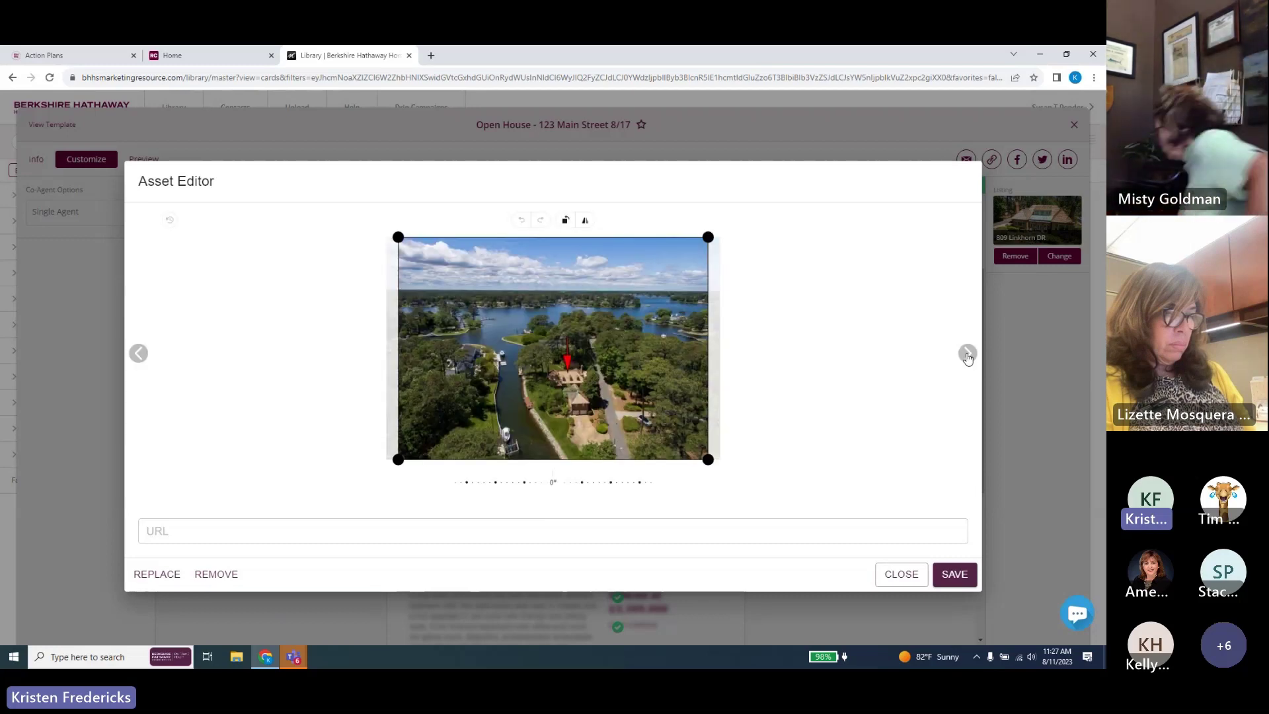
pyautogui.click(967, 355)
pyautogui.click(152, 574)
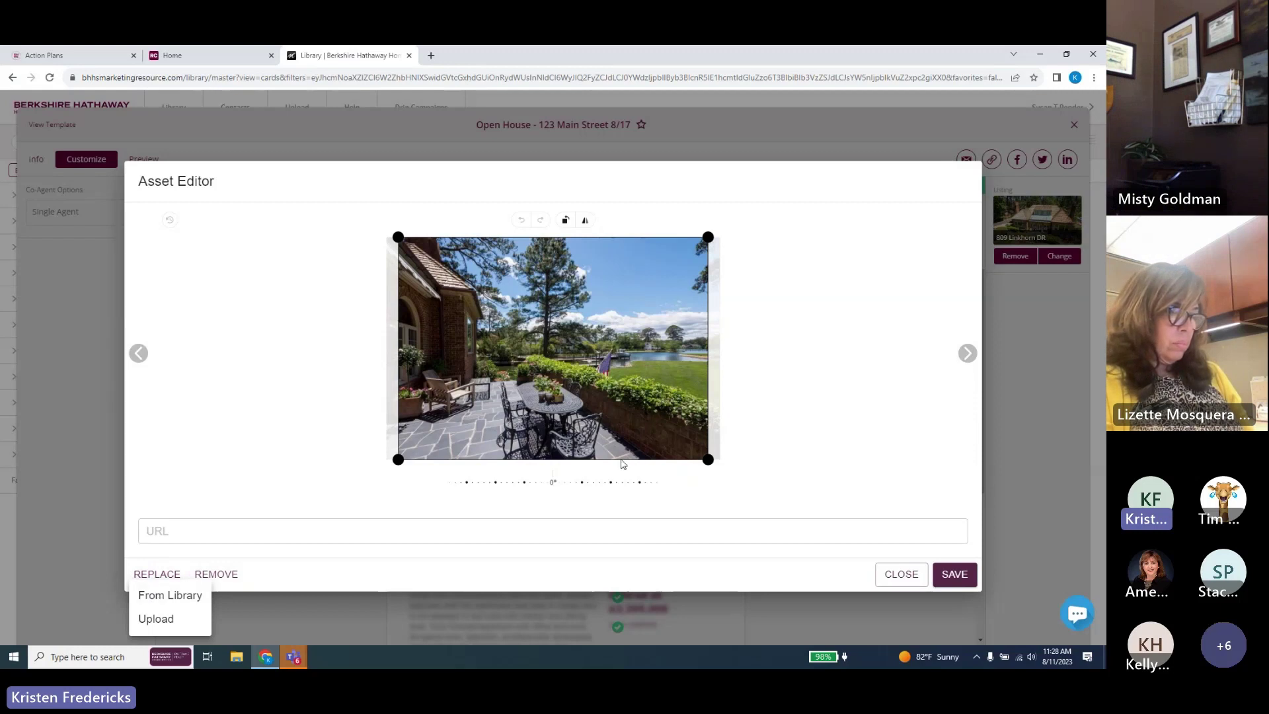
pyautogui.click(900, 574)
pyautogui.click(901, 574)
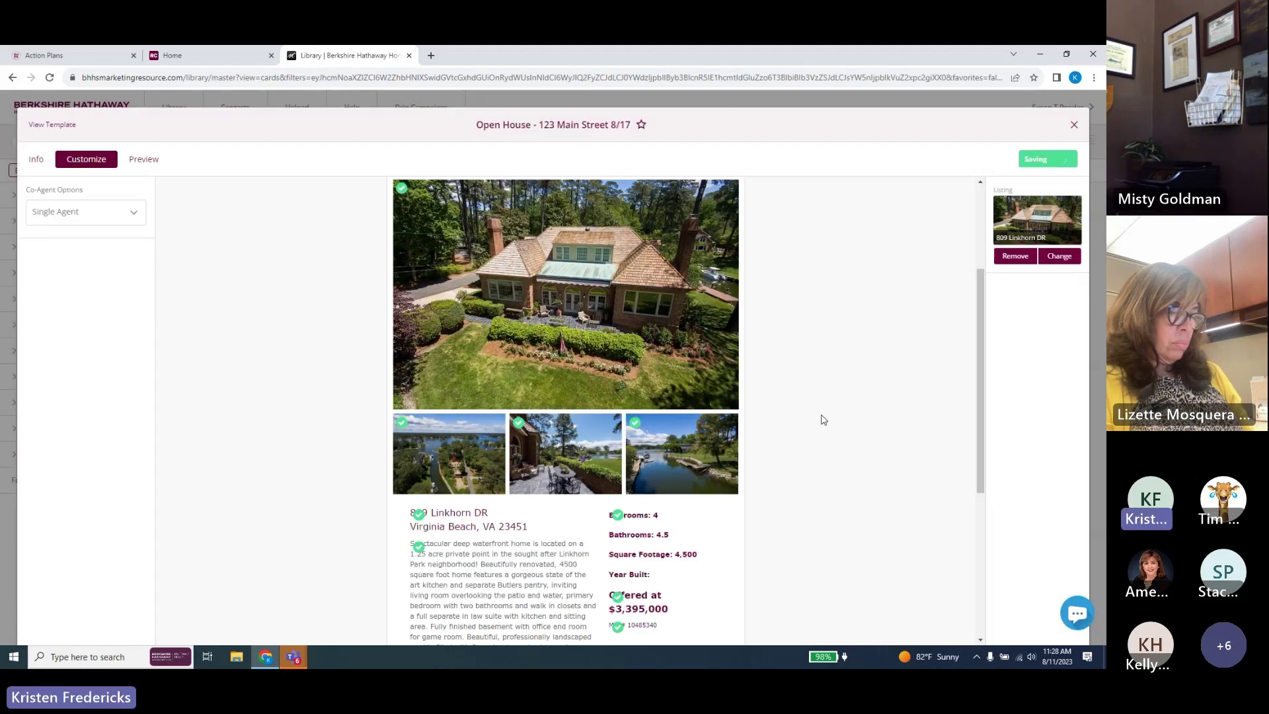
# Step: Change DR to Drive in the eCard's listing street address
pyautogui.scroll(-4, 824, 420)
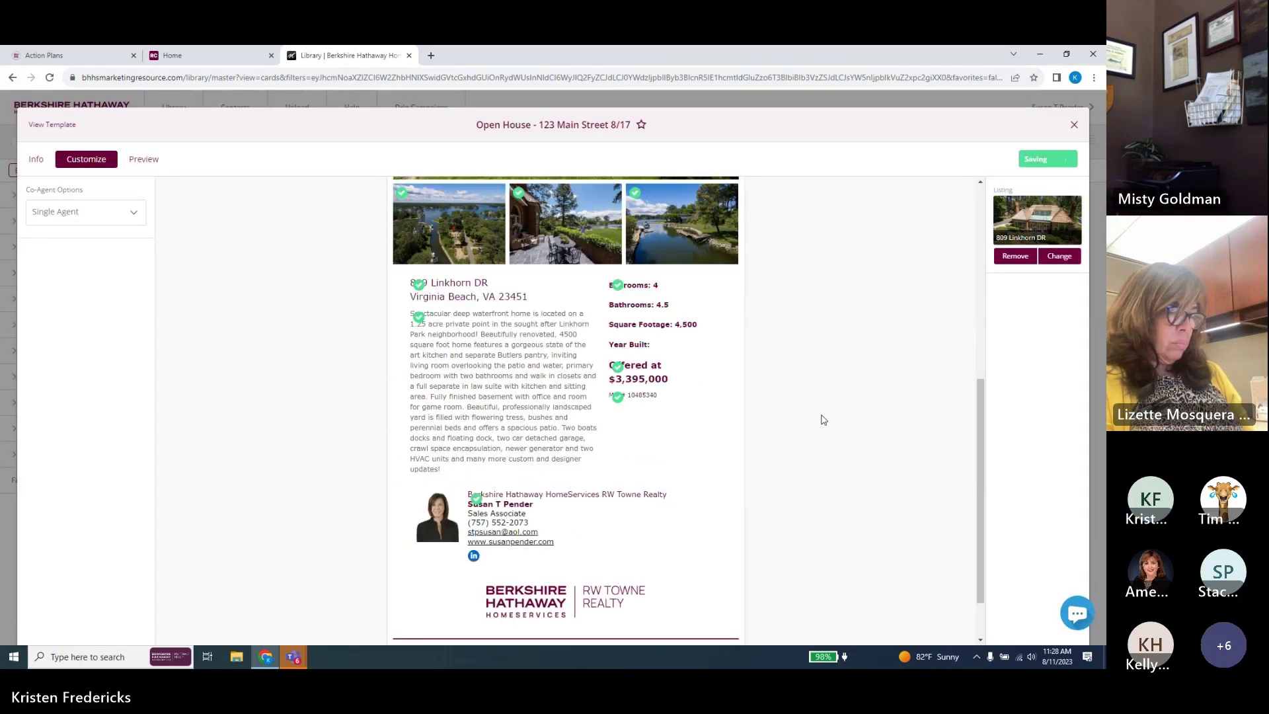
pyautogui.click(472, 299)
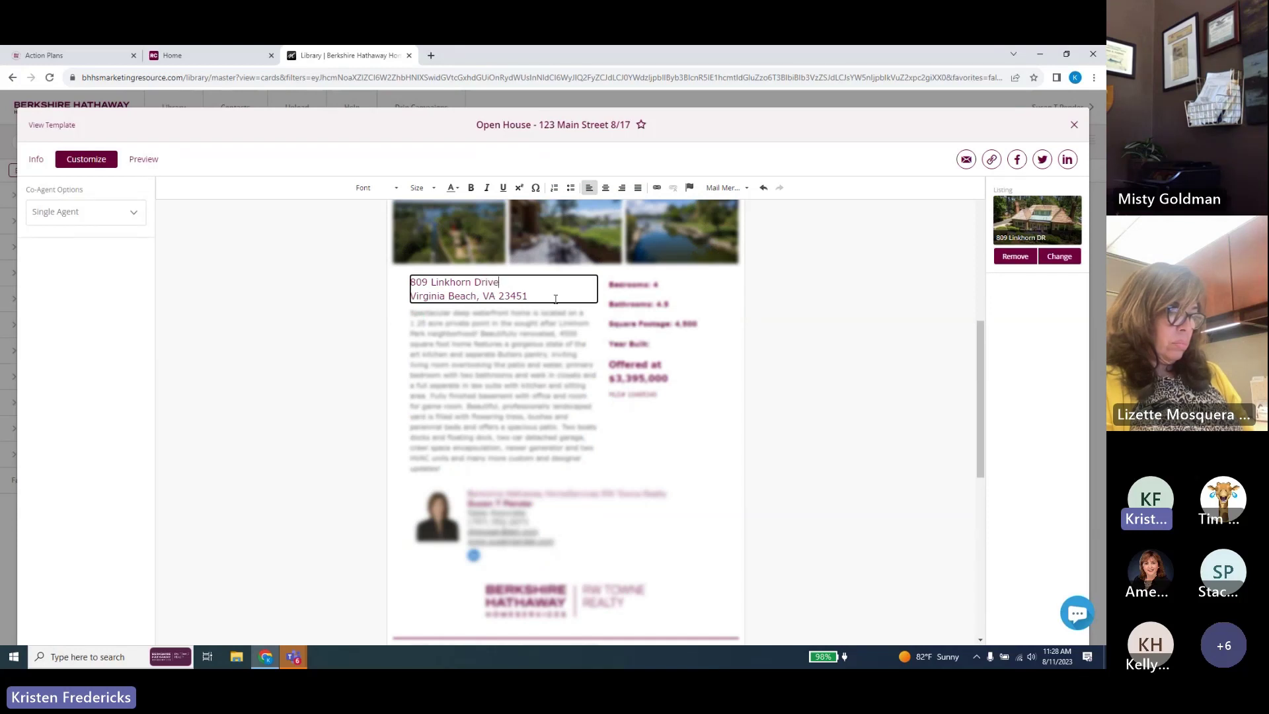
pyautogui.click(785, 329)
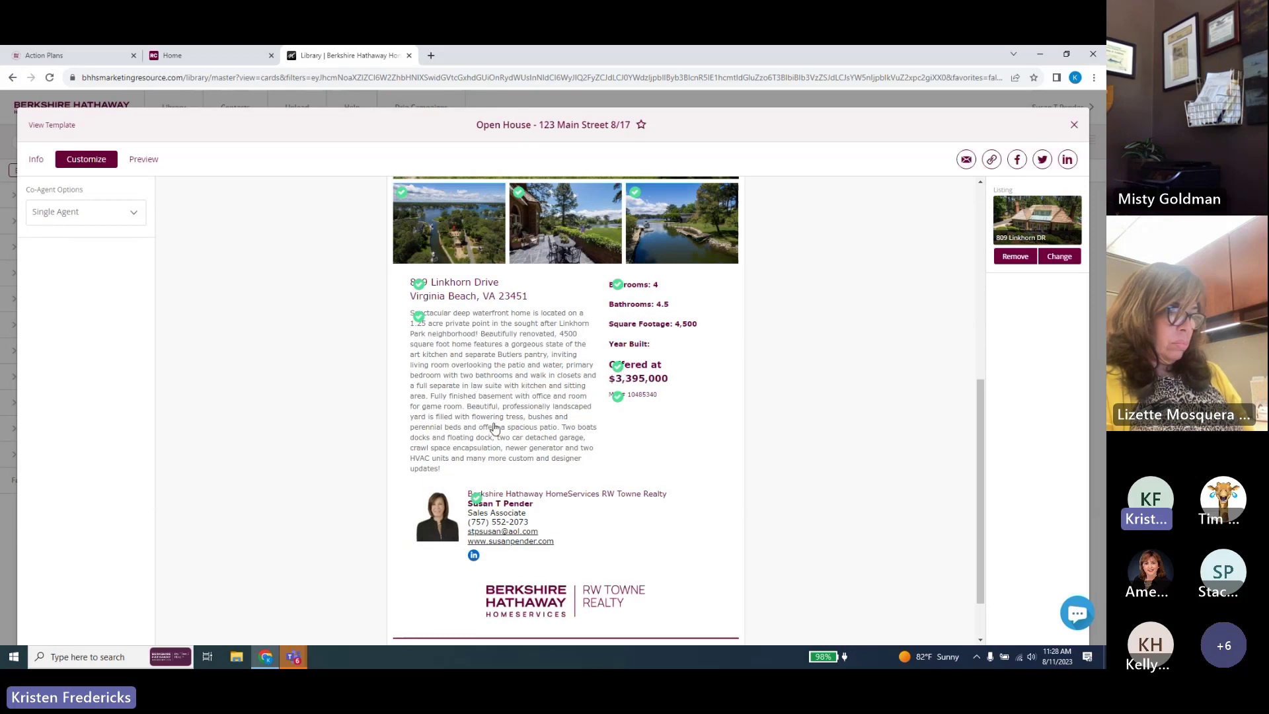
# Step: Append ', MRP, SRES' to the agent's name in the signature block and save
pyautogui.click(666, 395)
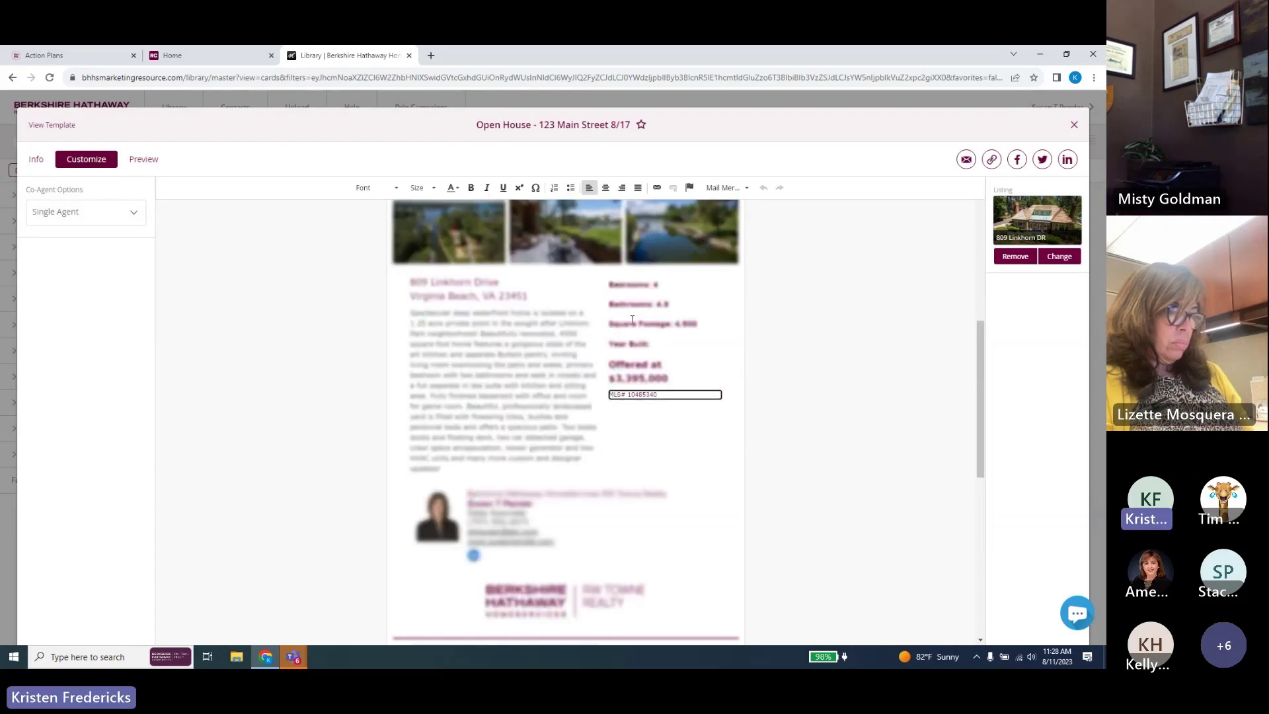
pyautogui.click(800, 385)
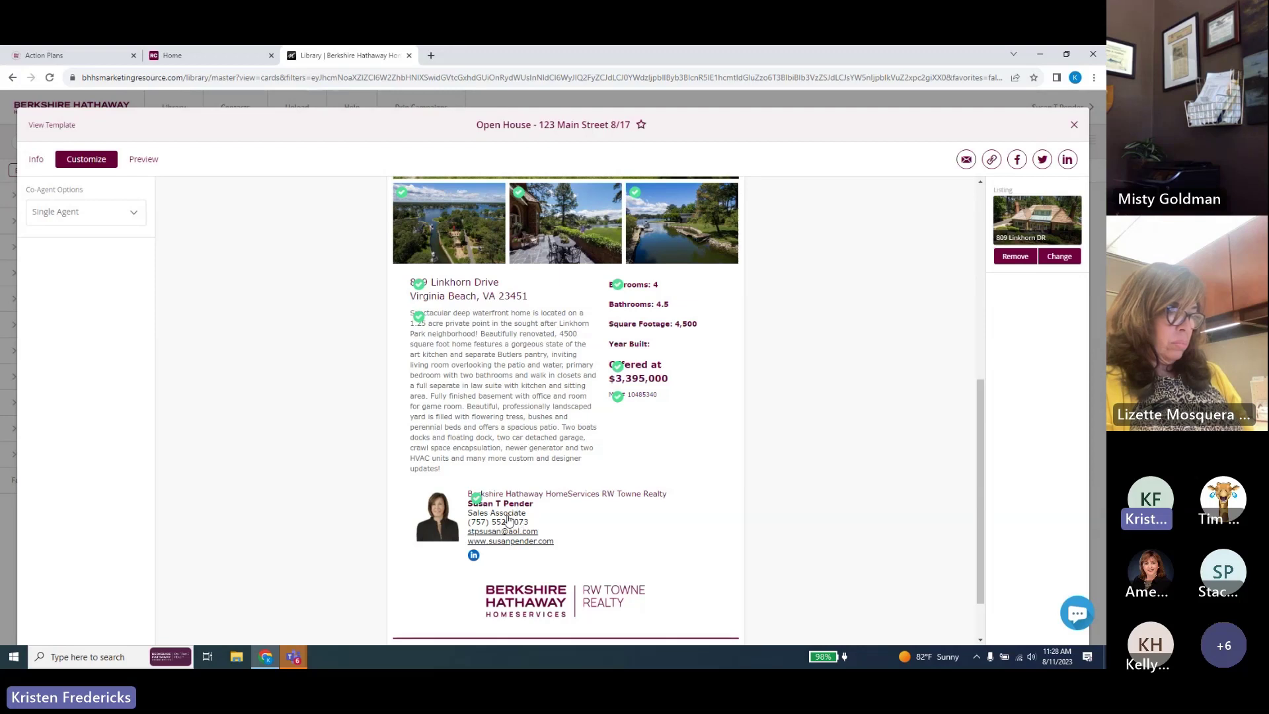
pyautogui.click(509, 518)
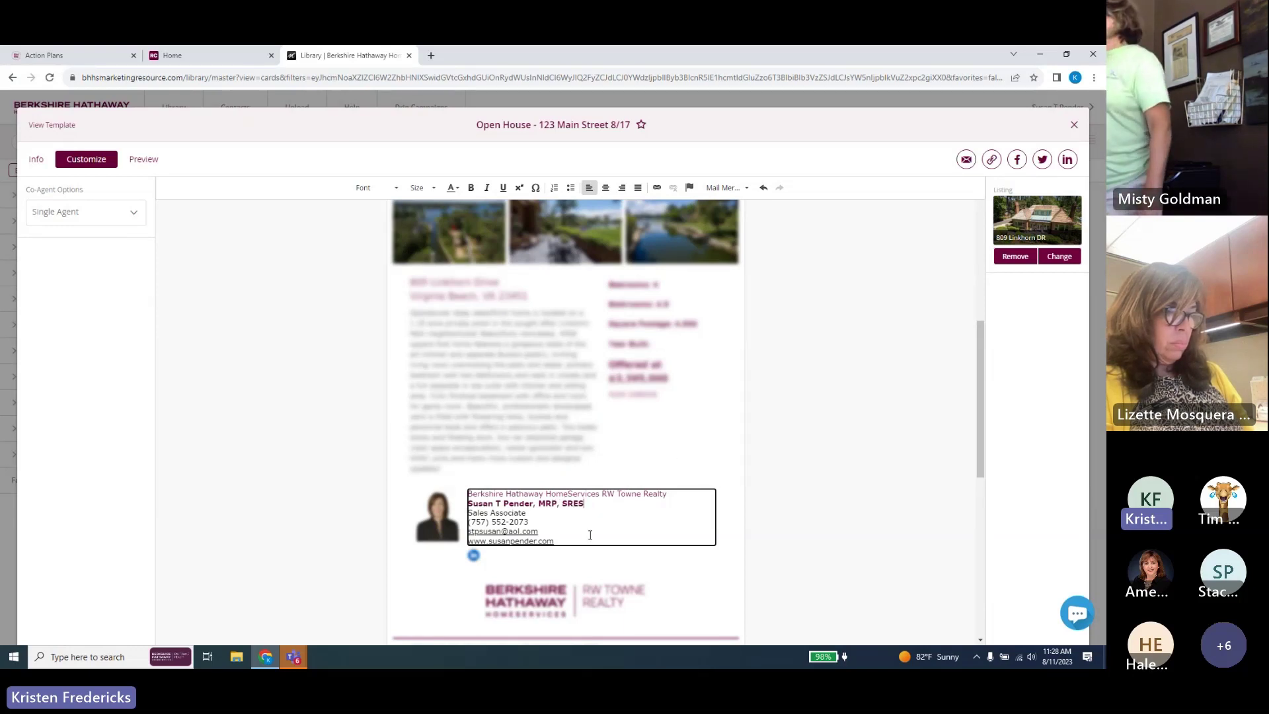
pyautogui.click(671, 439)
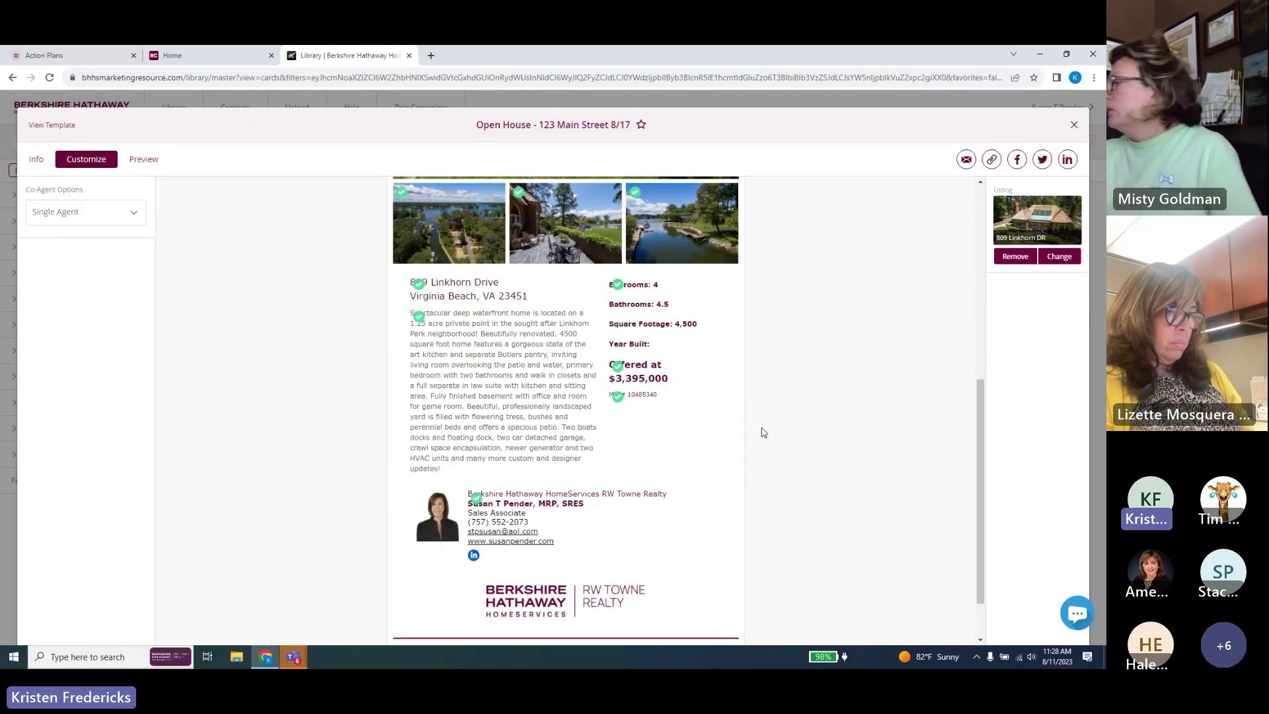
# Step: Review the Open House eCard preview, then bring up its empty email recipients list
pyautogui.scroll(2, 811, 426)
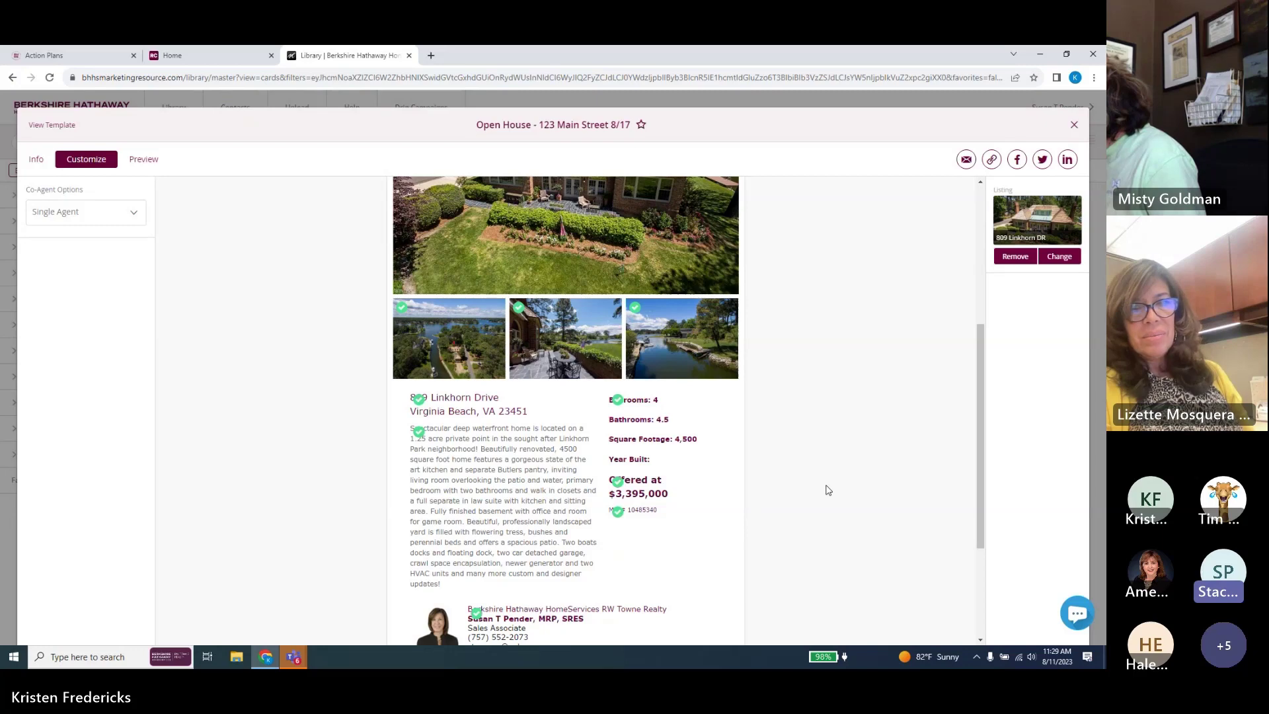
pyautogui.scroll(5, 828, 490)
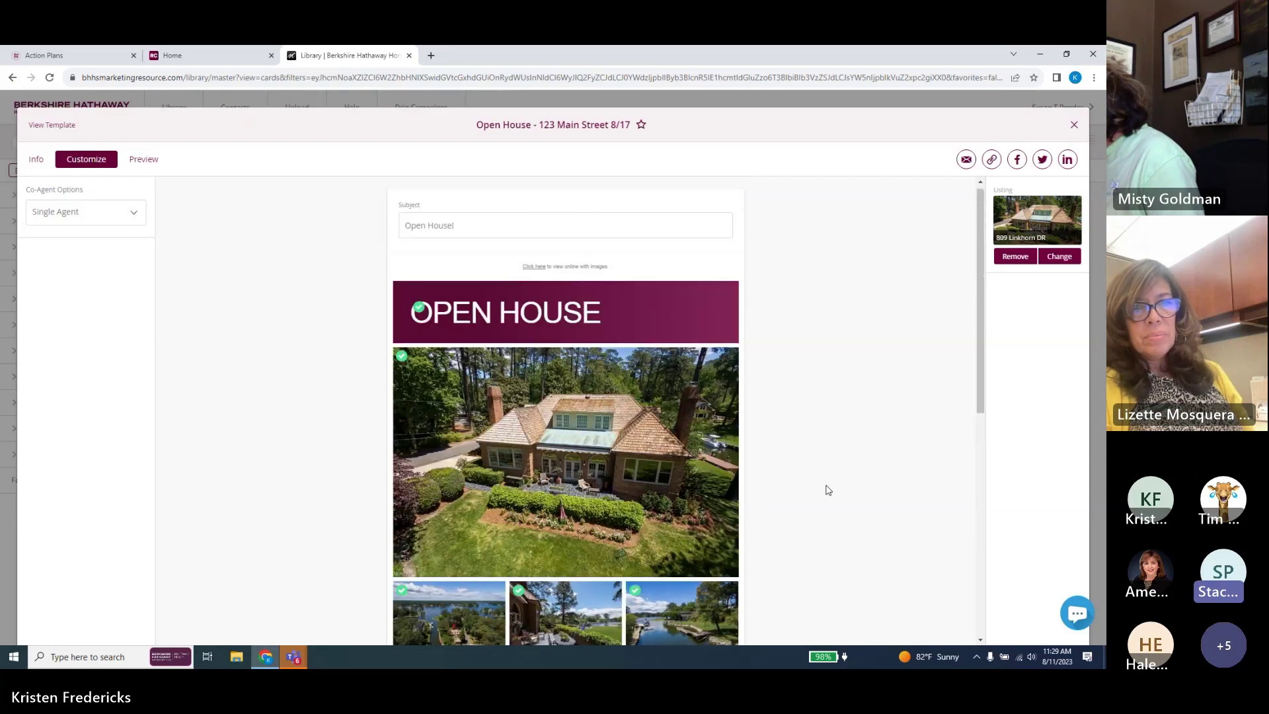
pyautogui.scroll(1, 828, 490)
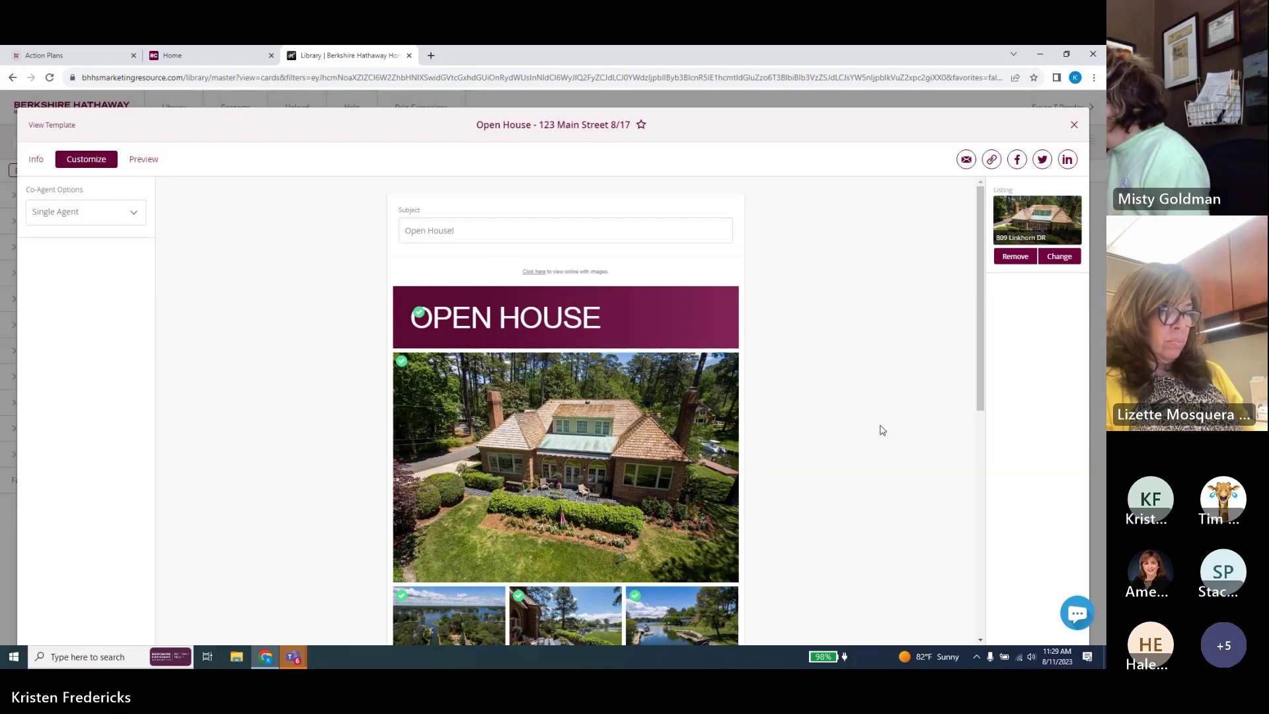
pyautogui.scroll(-2, 882, 430)
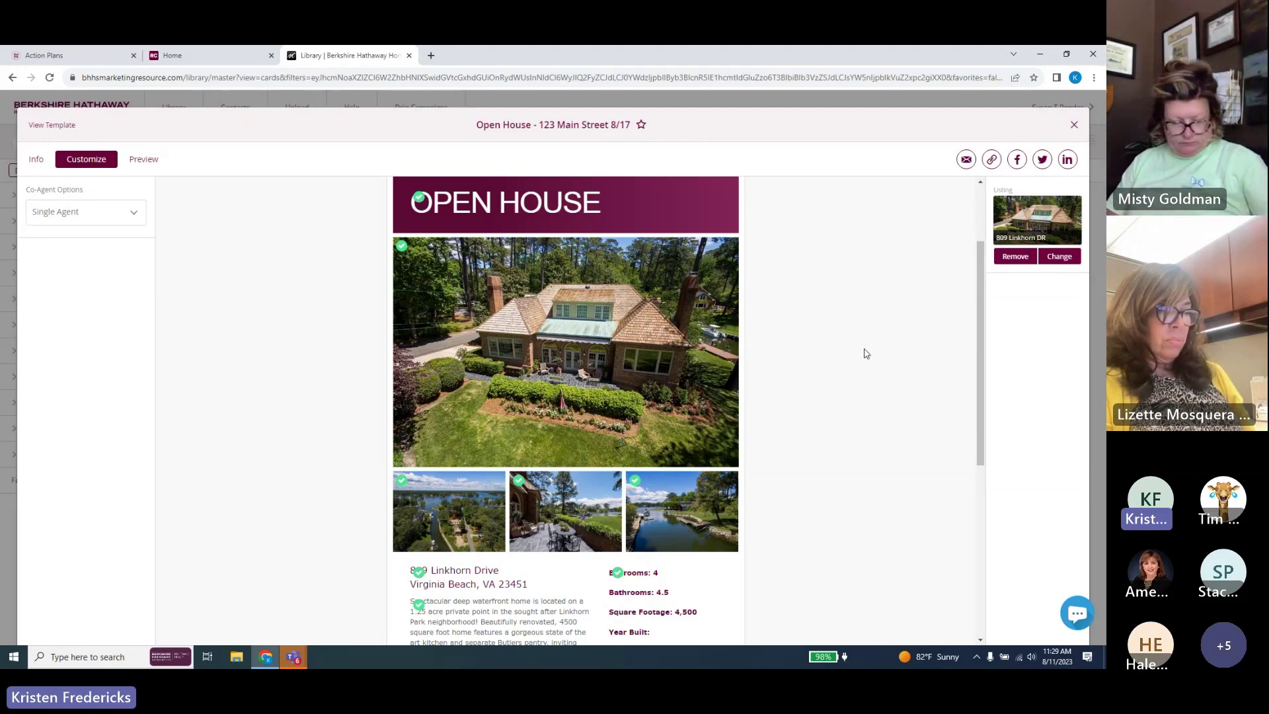
pyautogui.scroll(1, 866, 354)
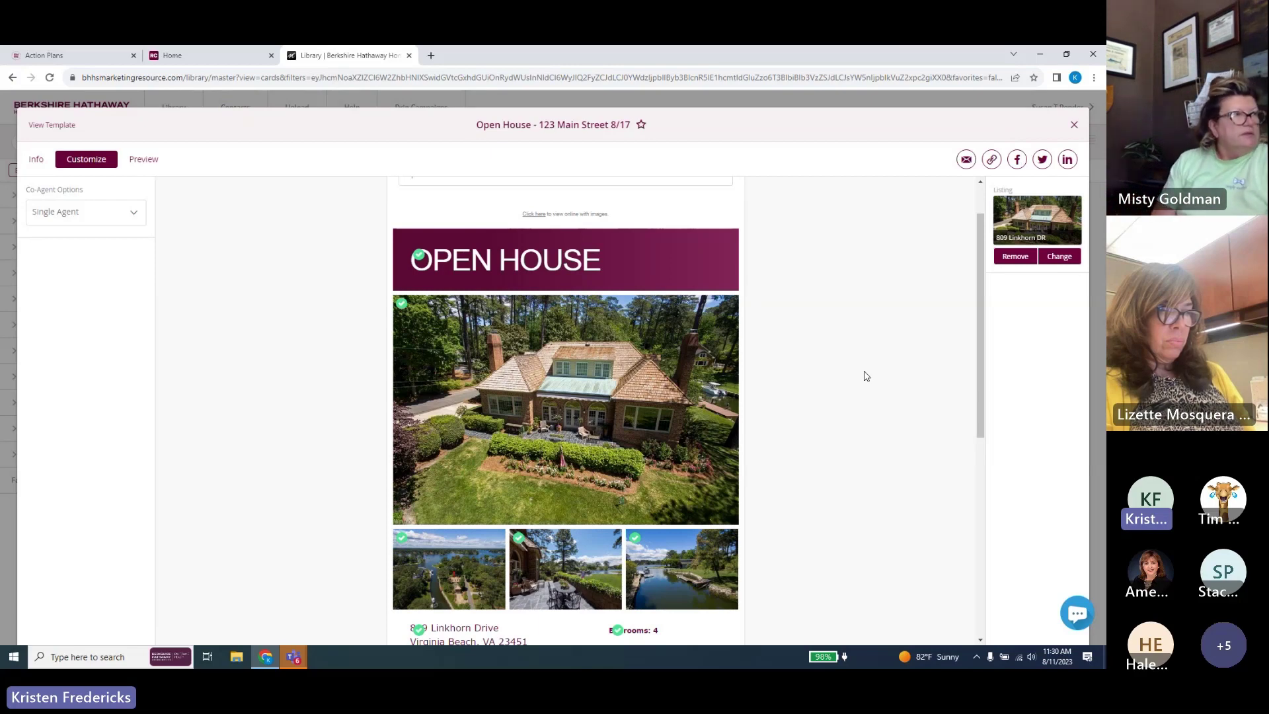
pyautogui.scroll(-5, 867, 377)
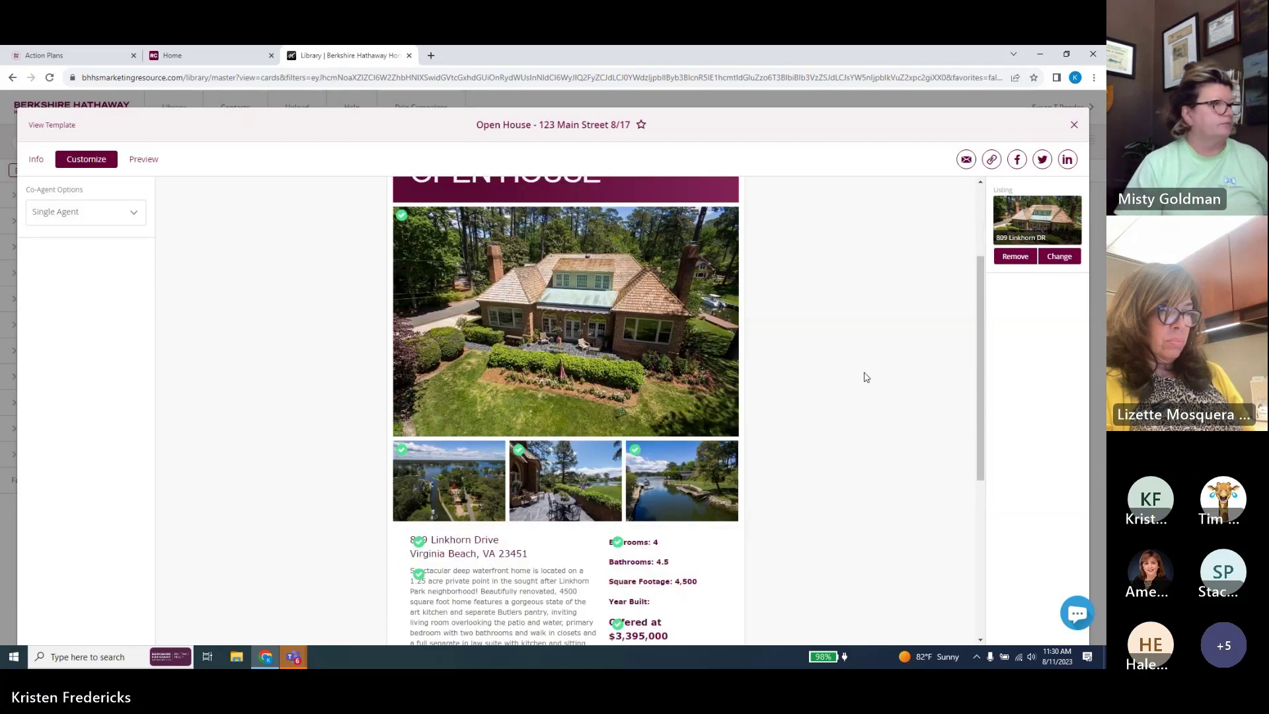
pyautogui.scroll(4, 867, 378)
pyautogui.scroll(1, 866, 377)
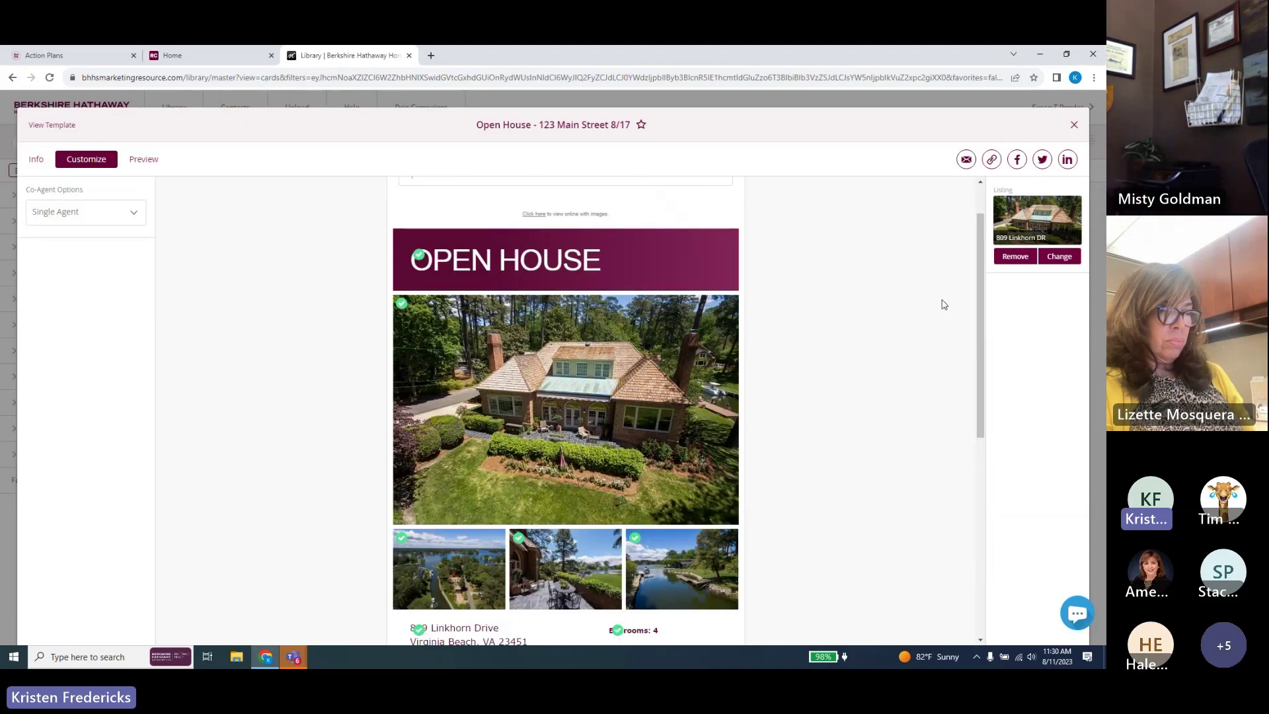
pyautogui.click(966, 160)
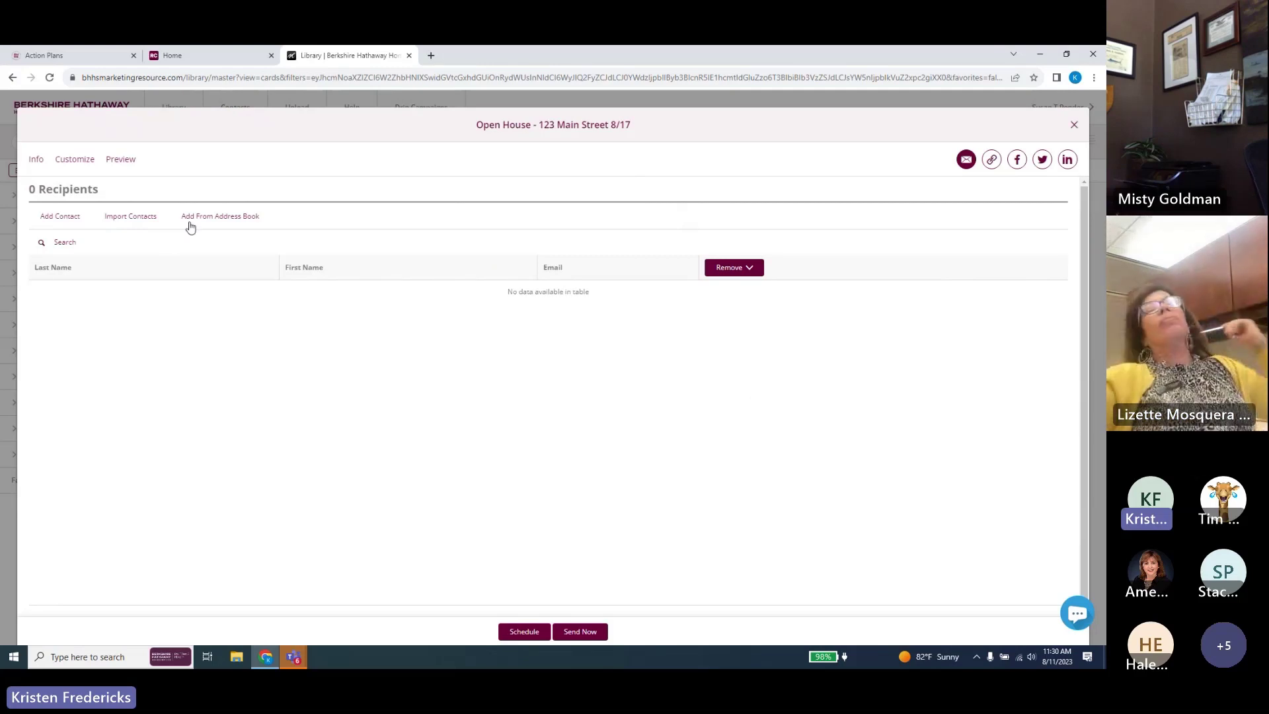
# Step: Add a contact's name and e-mail as the first eCard recipient, then open the Address Book
pyautogui.click(46, 219)
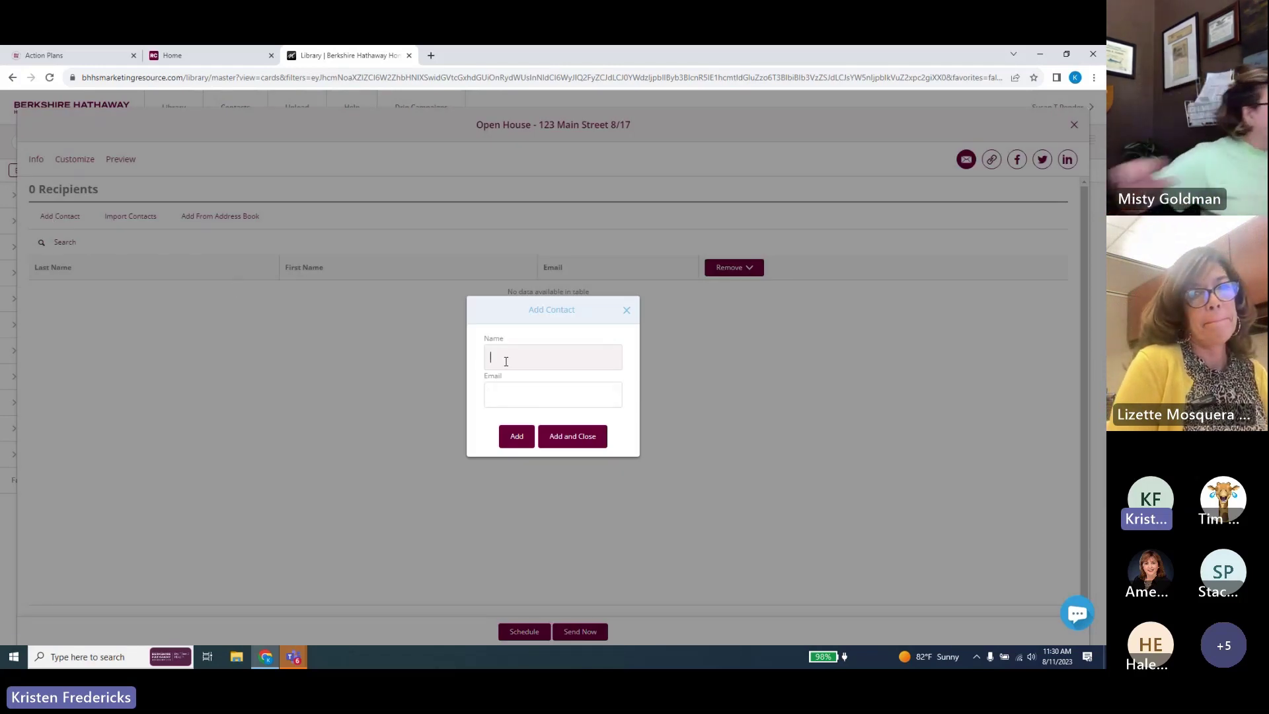
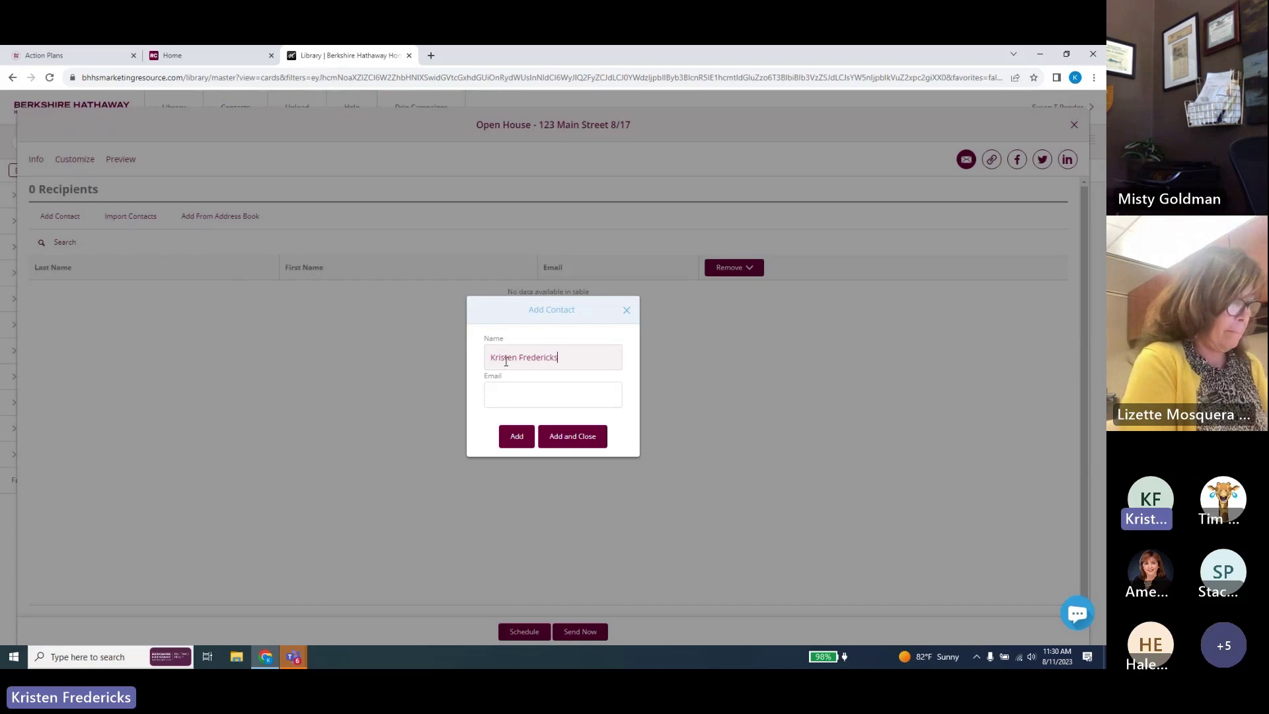
pyautogui.press('Tab')
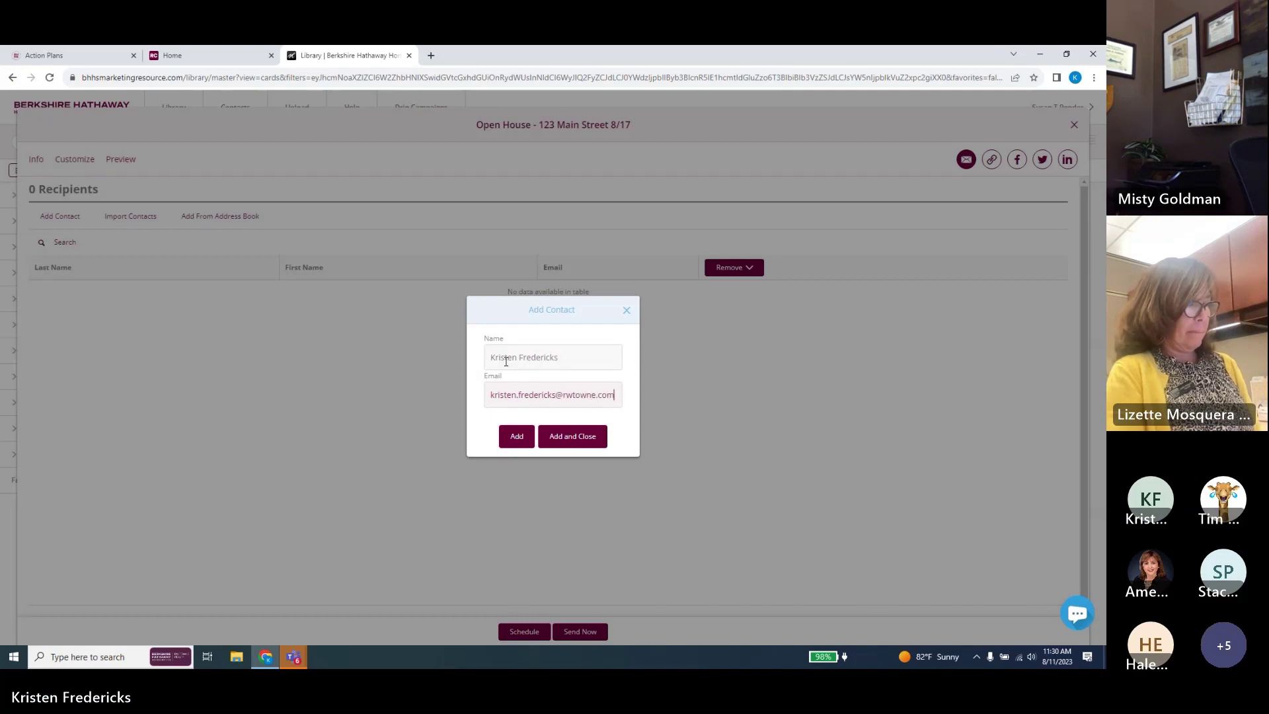
pyautogui.click(561, 437)
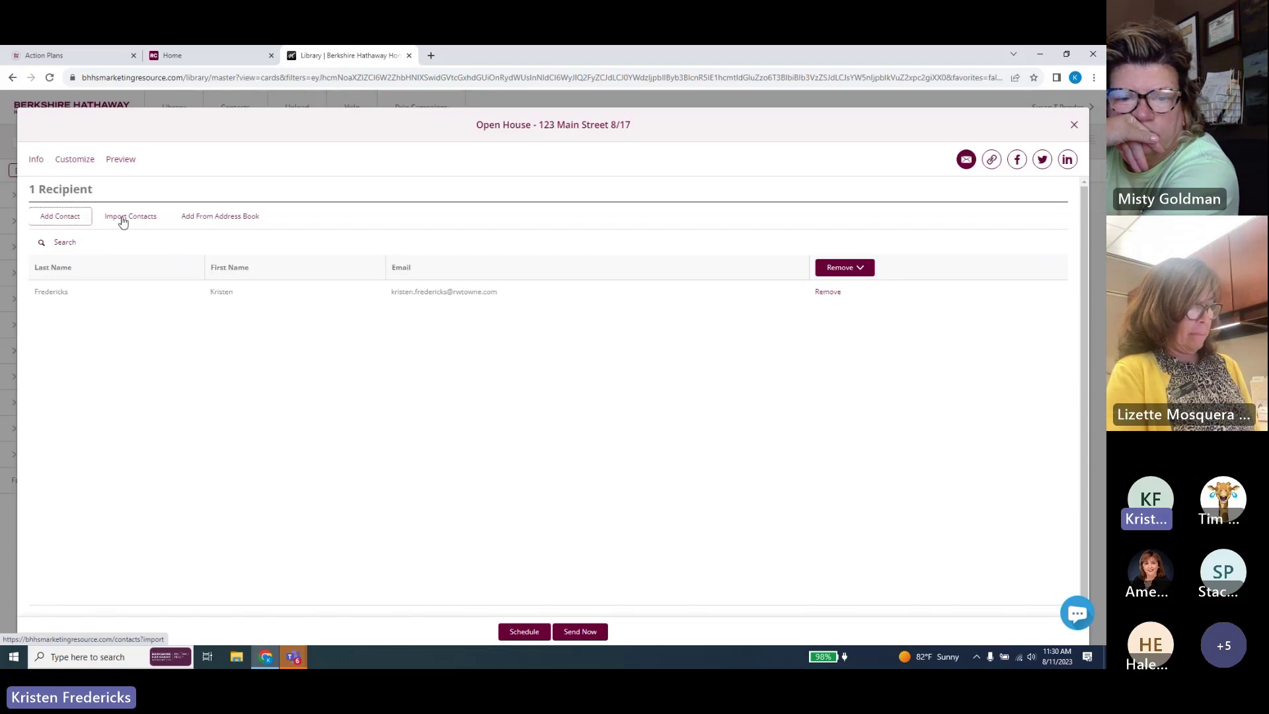
pyautogui.click(236, 218)
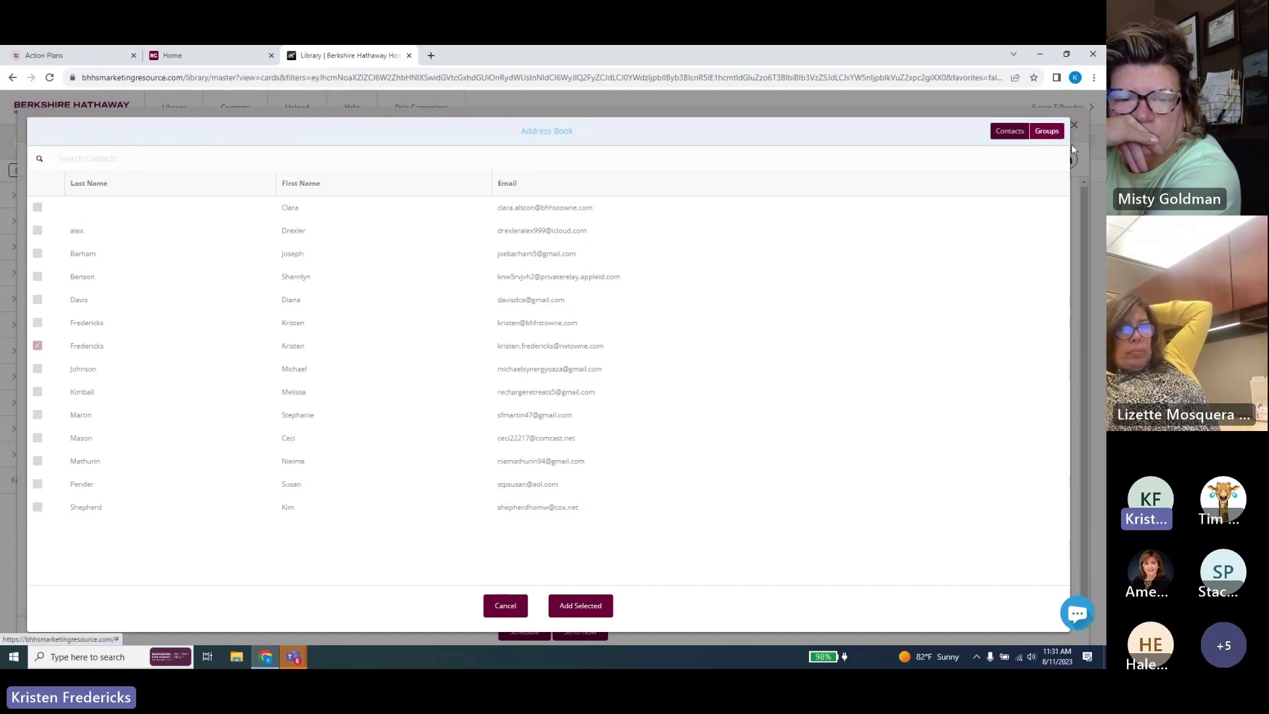
# Step: Add the Migrated Leads & Contacts group from the Address Book, bringing recipients to 12
pyautogui.click(1046, 131)
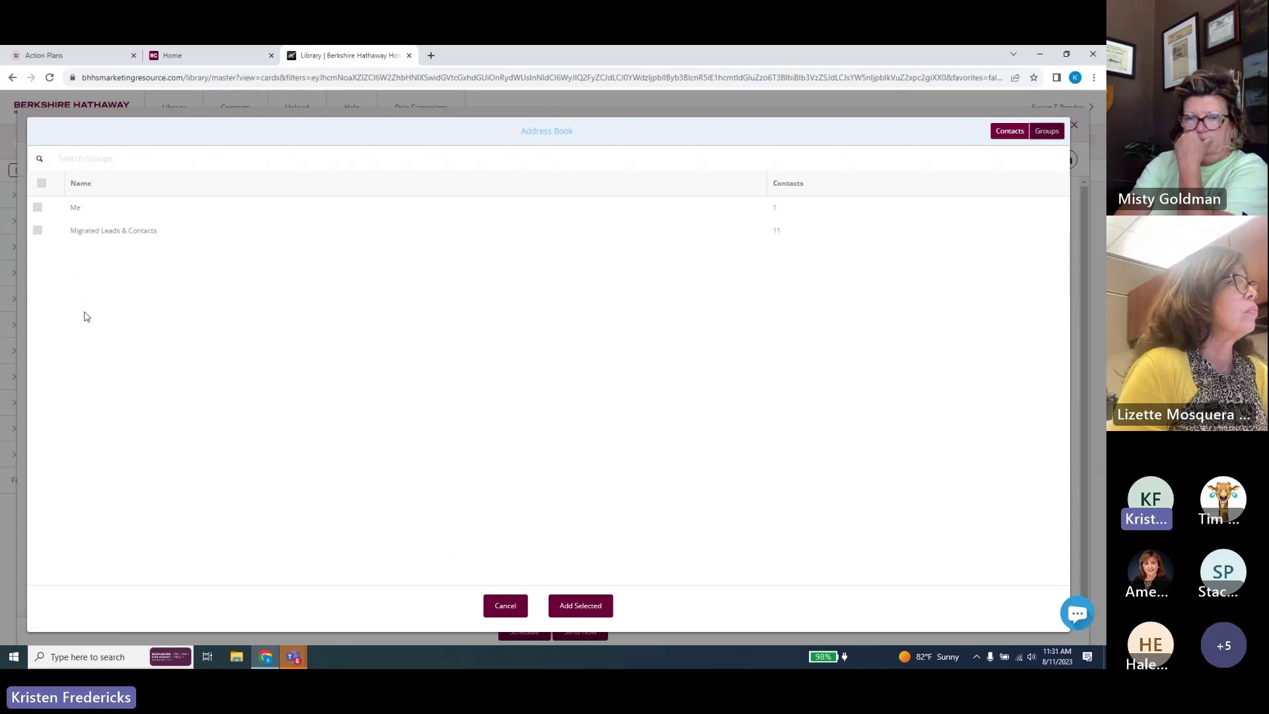
pyautogui.click(37, 231)
pyautogui.click(592, 609)
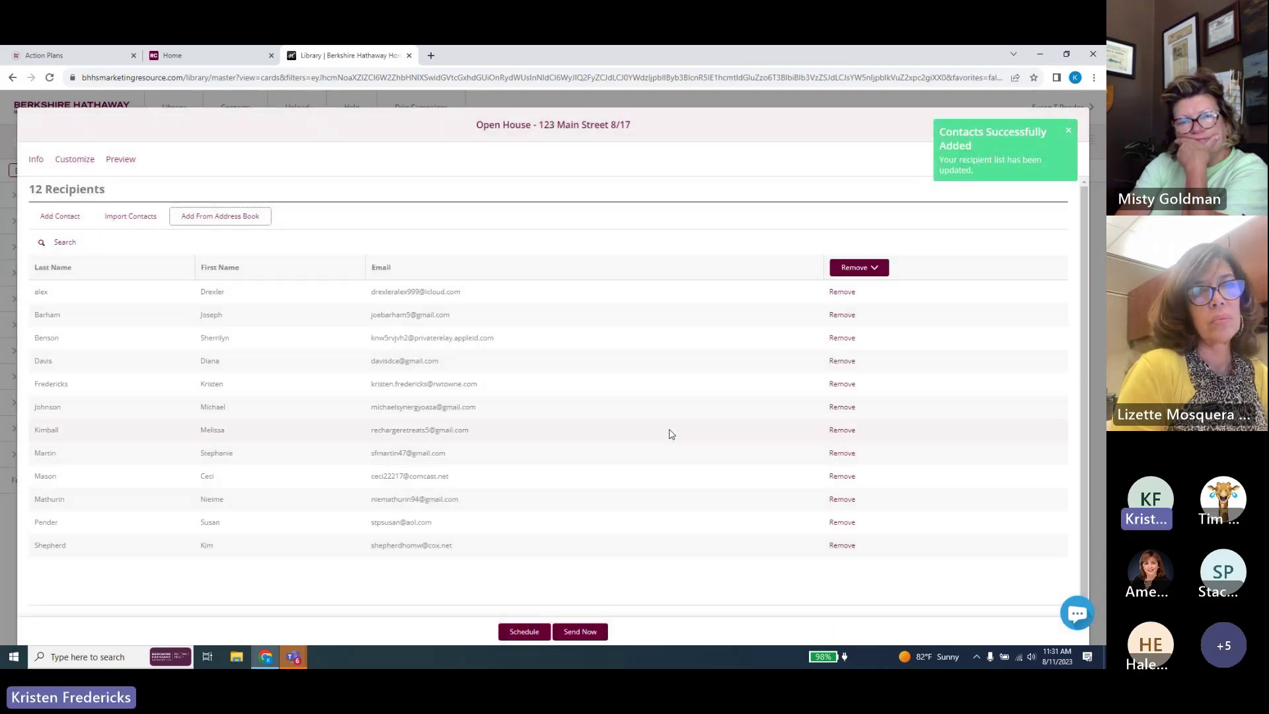
pyautogui.scroll(-1, 671, 434)
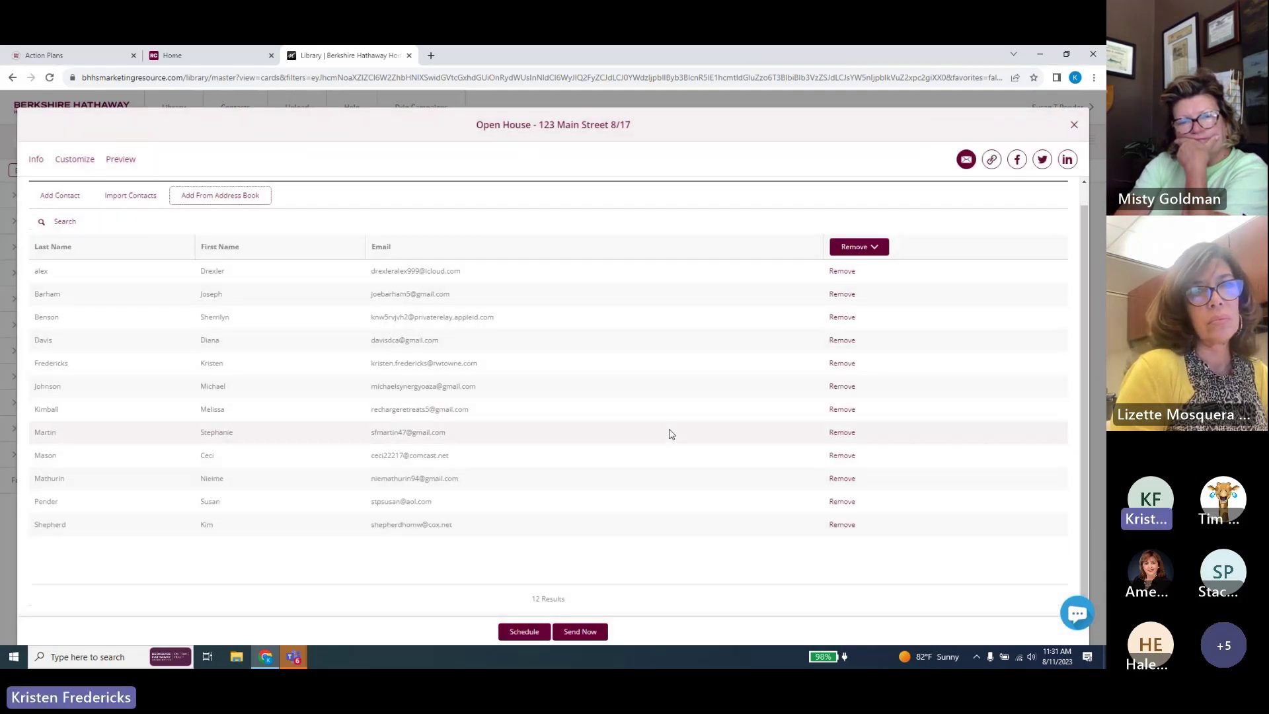
pyautogui.scroll(1, 670, 432)
pyautogui.scroll(-1, 670, 432)
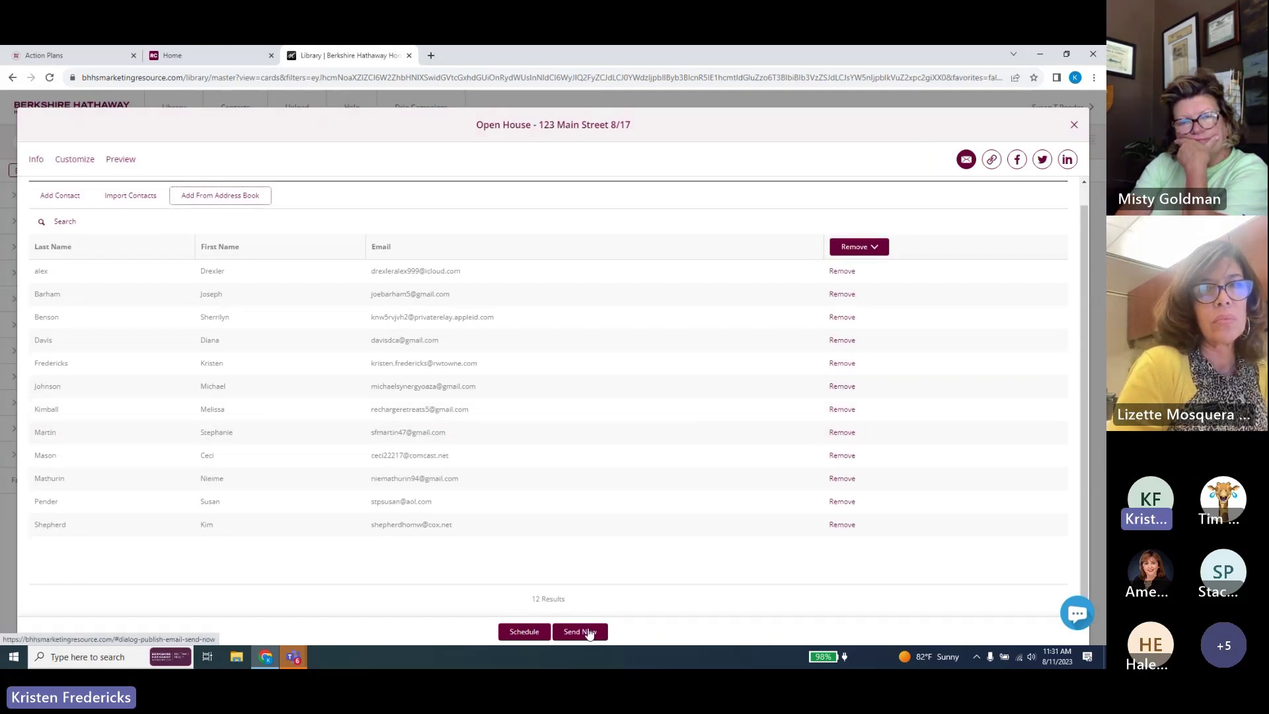
pyautogui.click(517, 632)
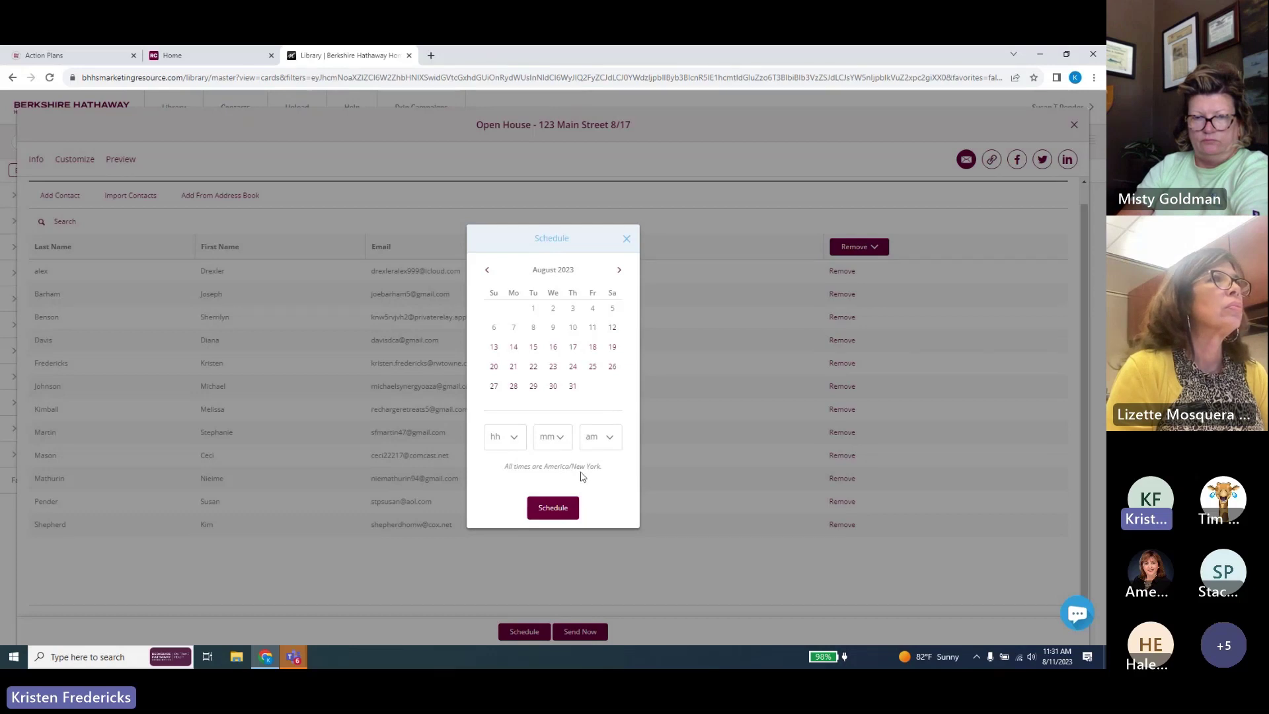
pyautogui.click(627, 238)
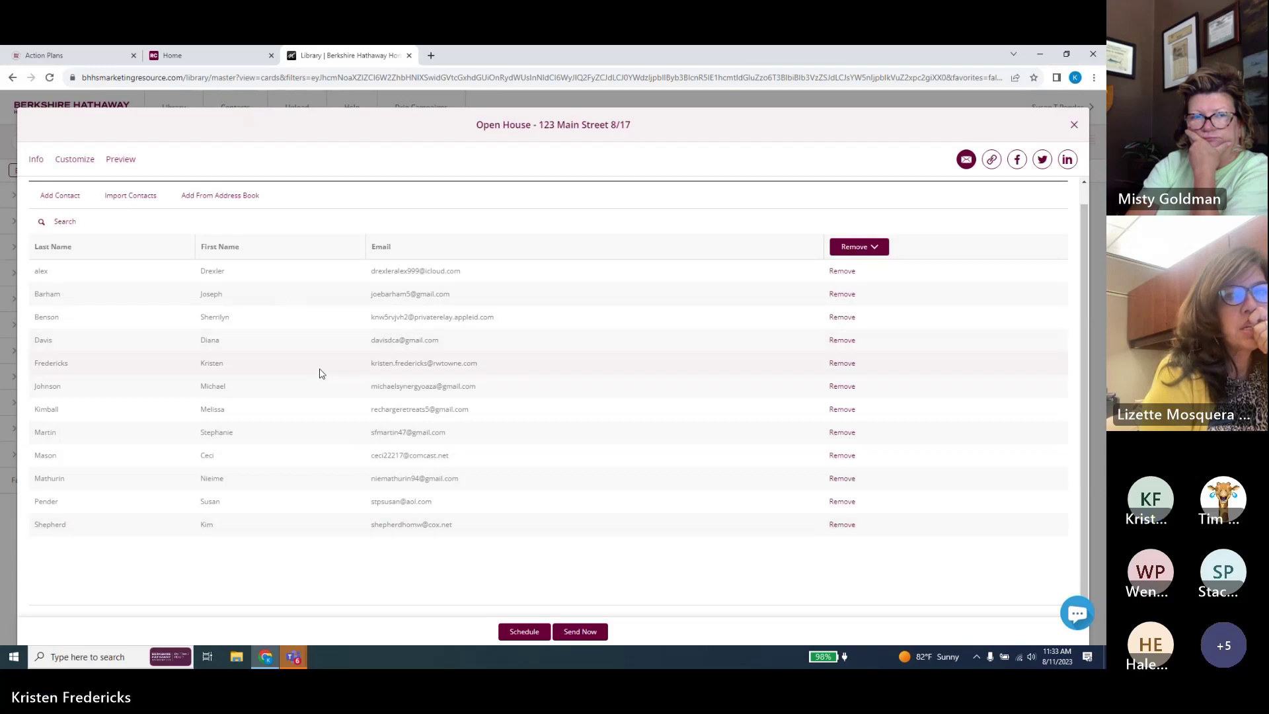
# Step: Close the Open House eCard editor and go to the Drip Campaigns page
pyautogui.click(1074, 126)
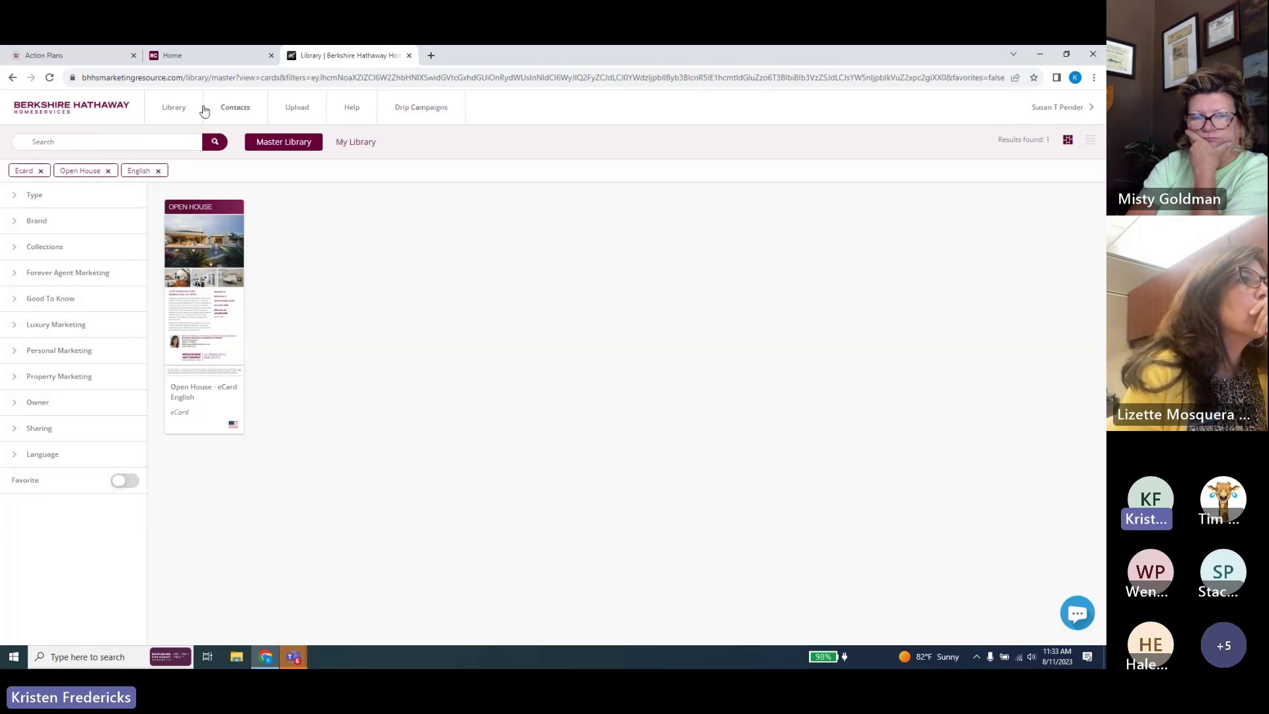
pyautogui.click(411, 115)
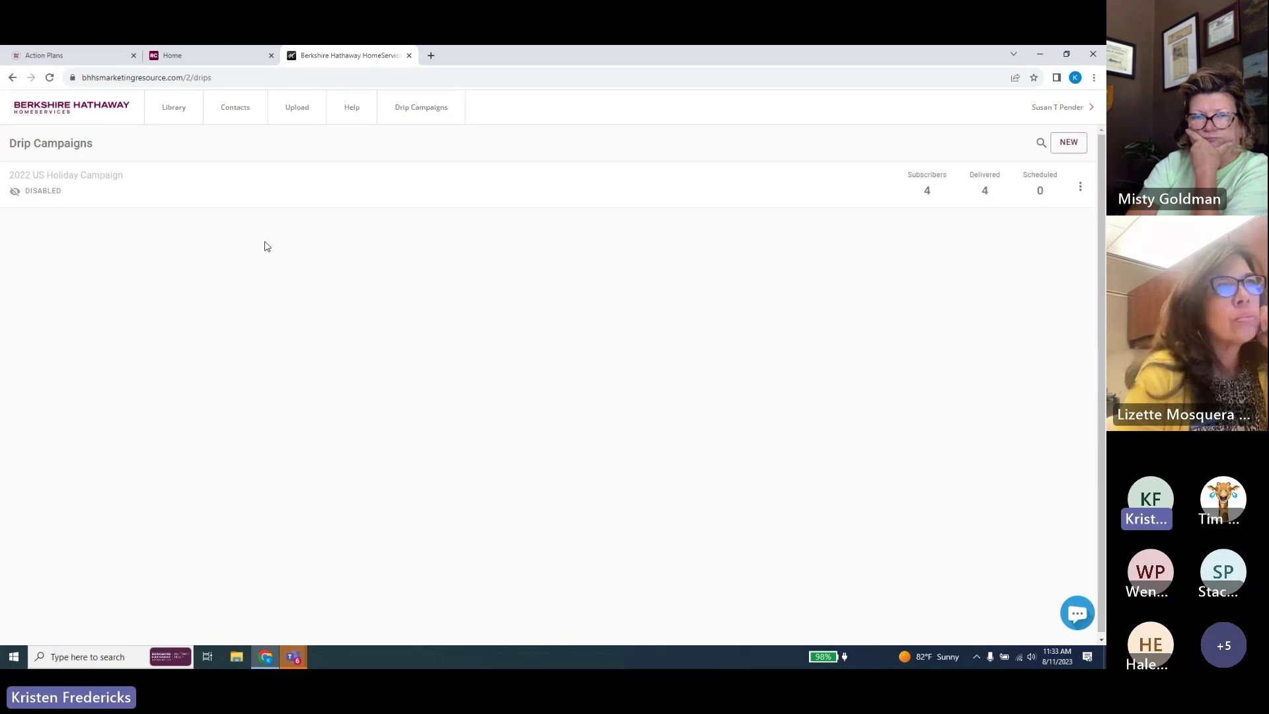
pyautogui.click(1075, 142)
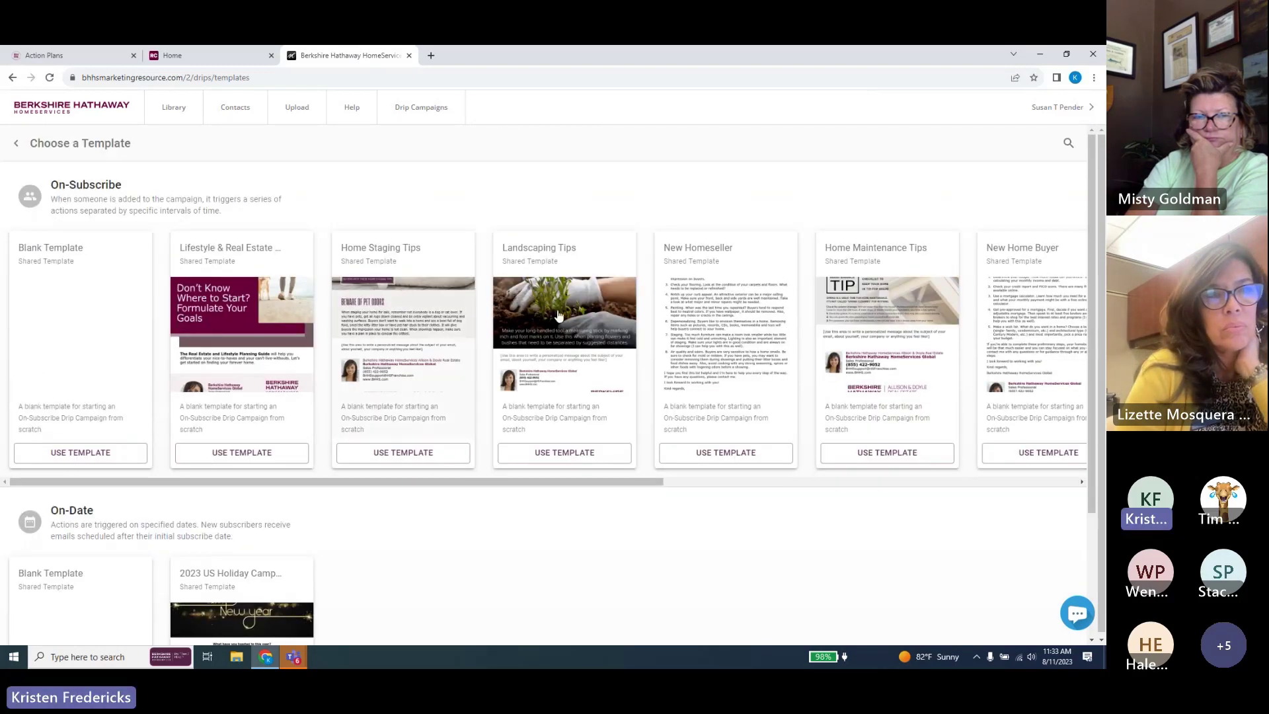
pyautogui.scroll(-3, 709, 314)
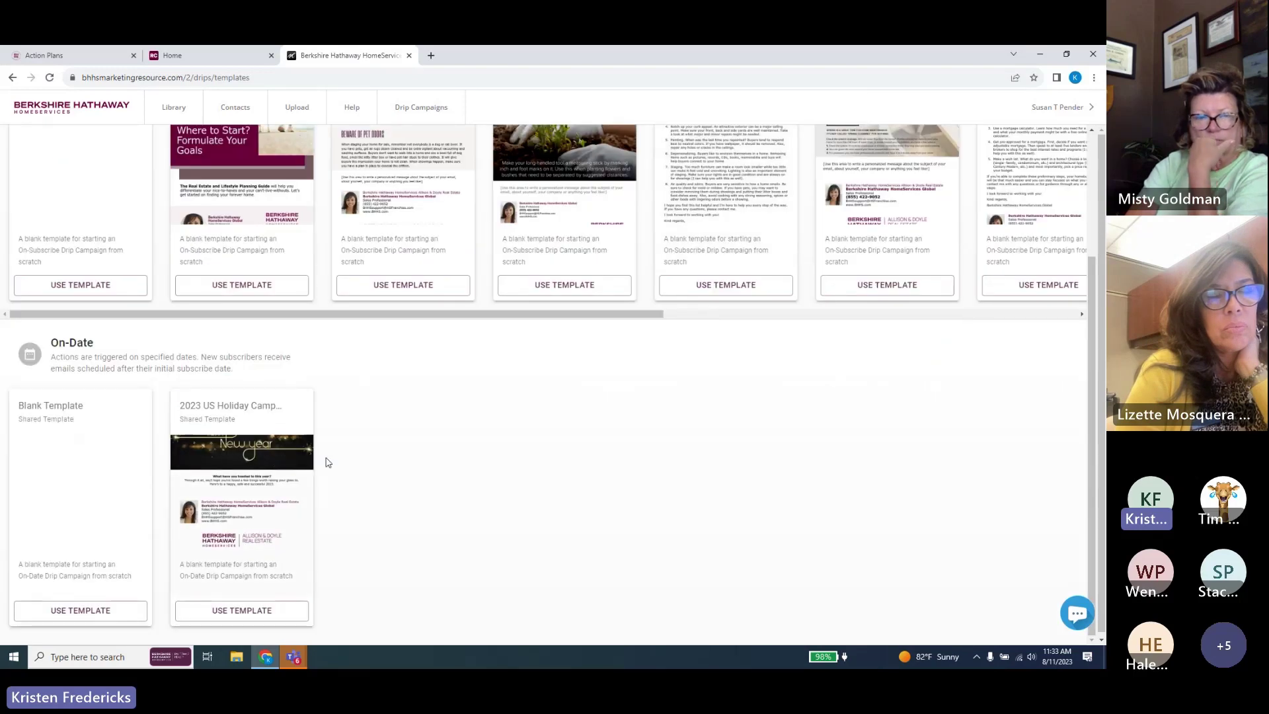
pyautogui.scroll(2, 556, 472)
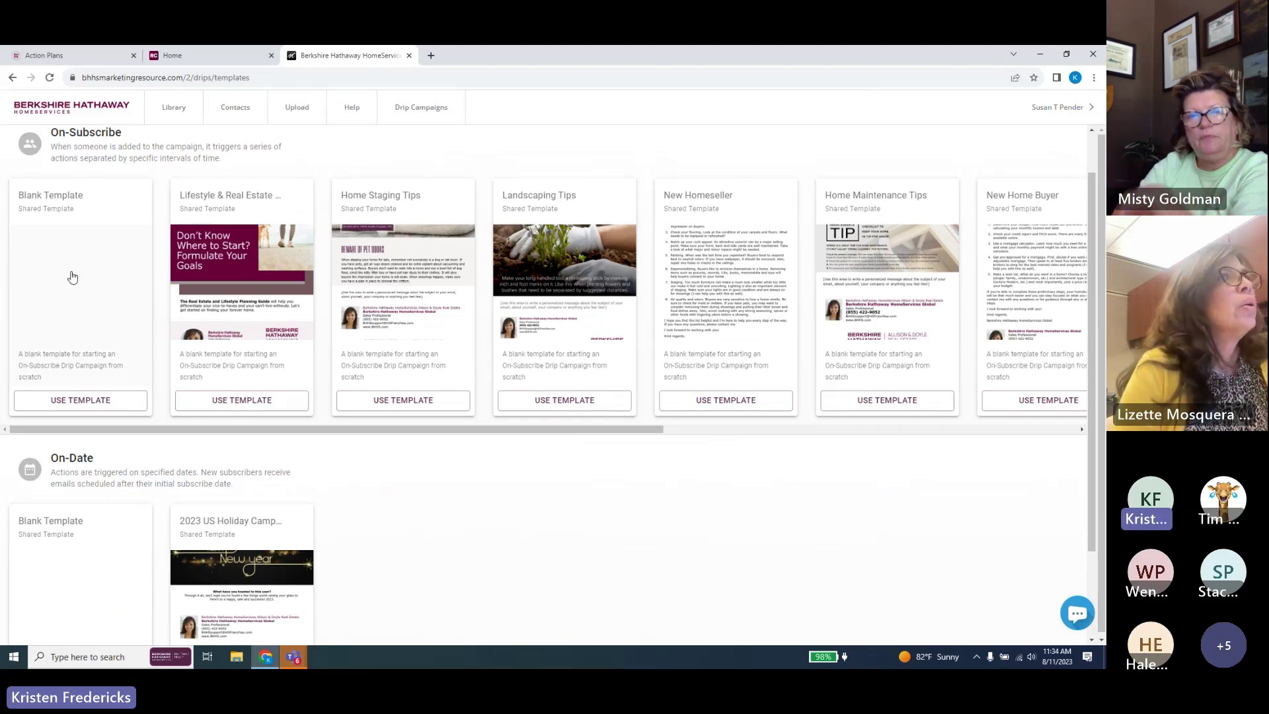
pyautogui.scroll(-2, 88, 395)
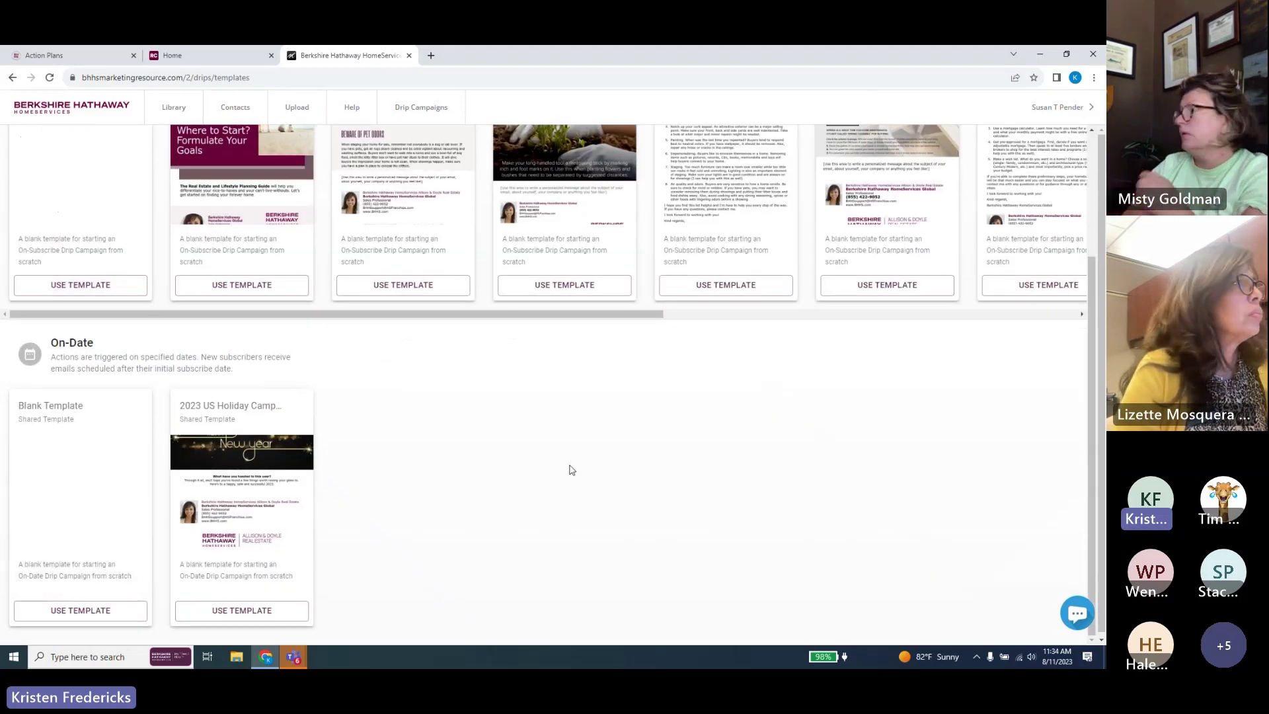
pyautogui.scroll(3, 569, 470)
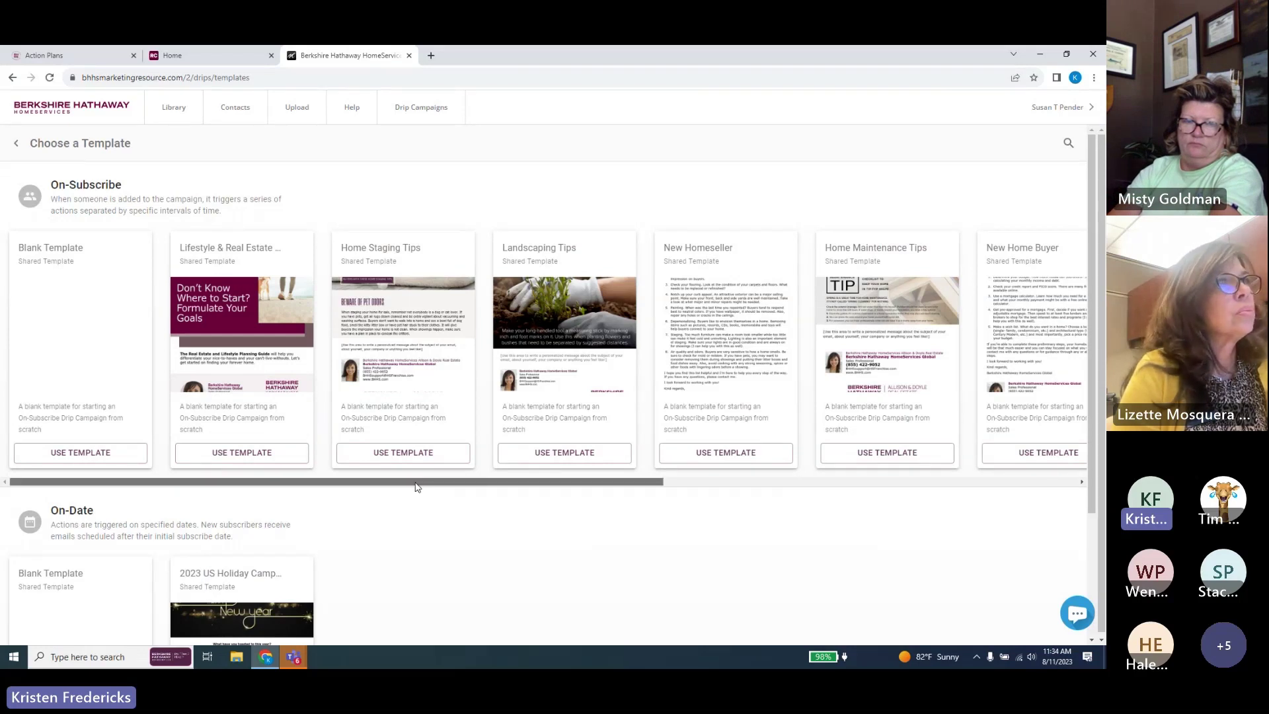
pyautogui.moveTo(416, 487); pyautogui.dragTo(840, 472)
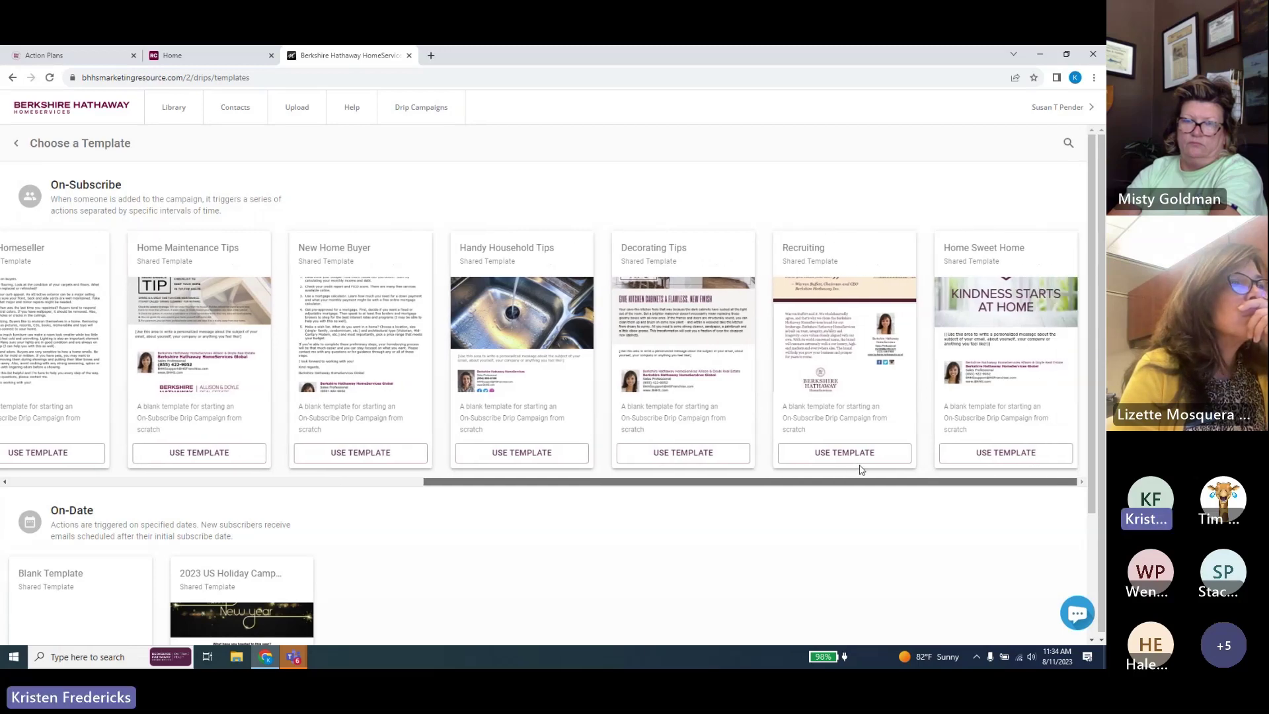
pyautogui.hscroll(-10, 823, 471)
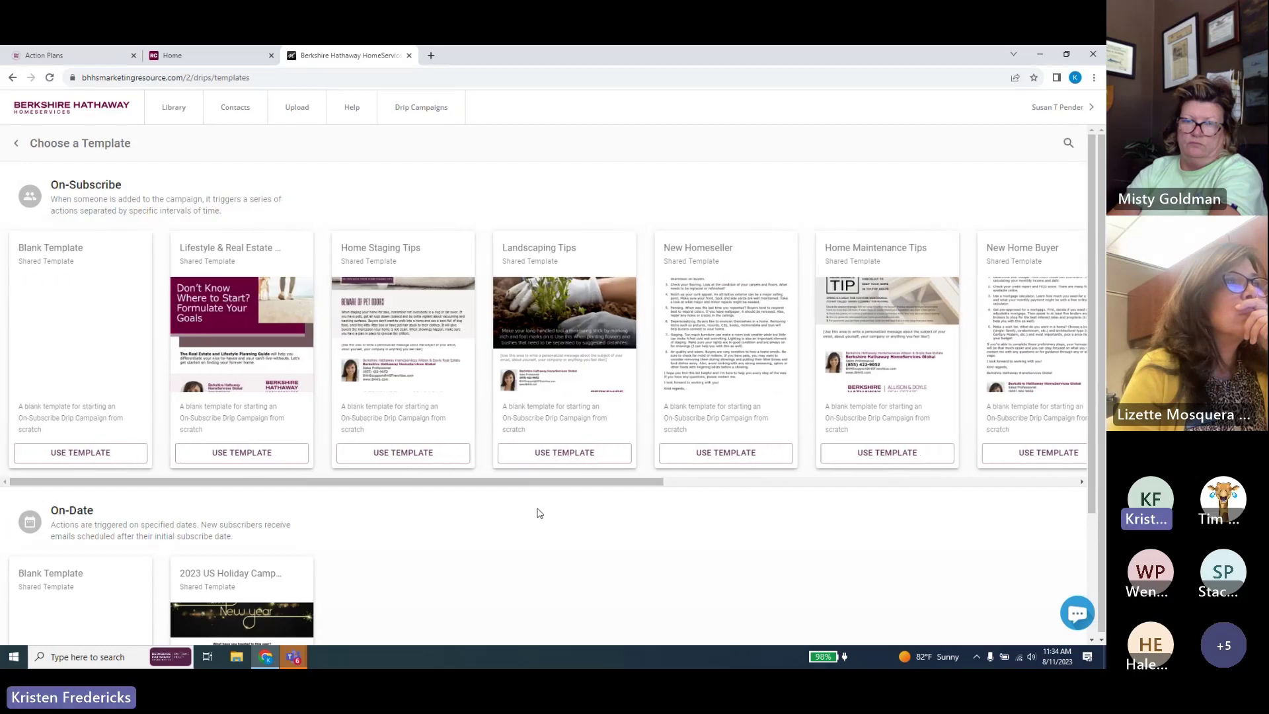
pyautogui.scroll(-3, 532, 511)
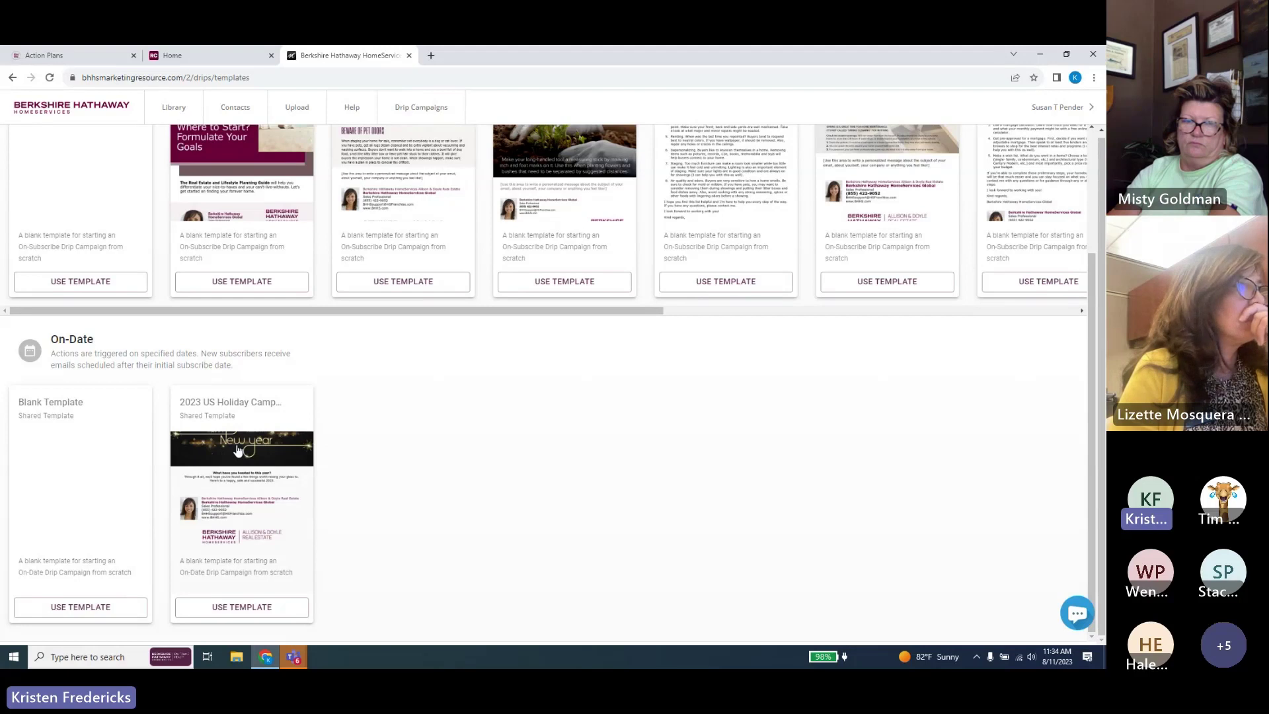
# Step: Open the 2023 US Holiday Campaign template and look through its On-Date holiday emails
pyautogui.click(238, 450)
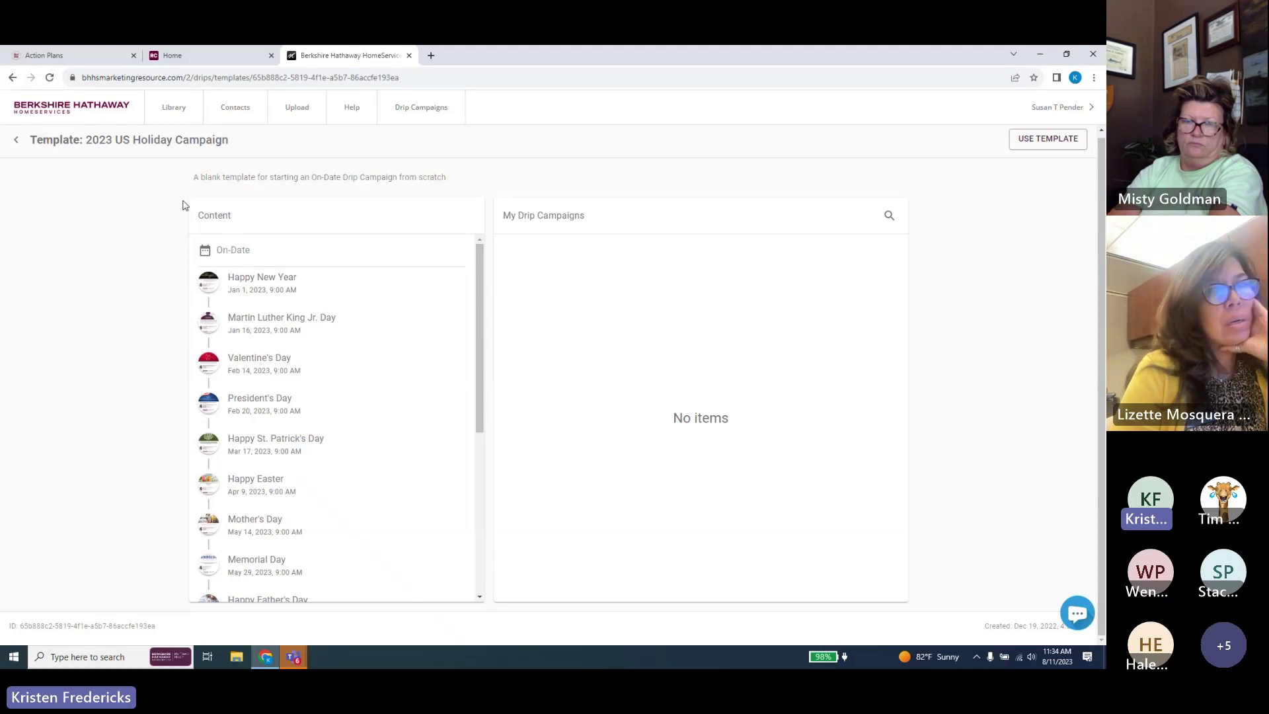
pyautogui.scroll(-1, 325, 297)
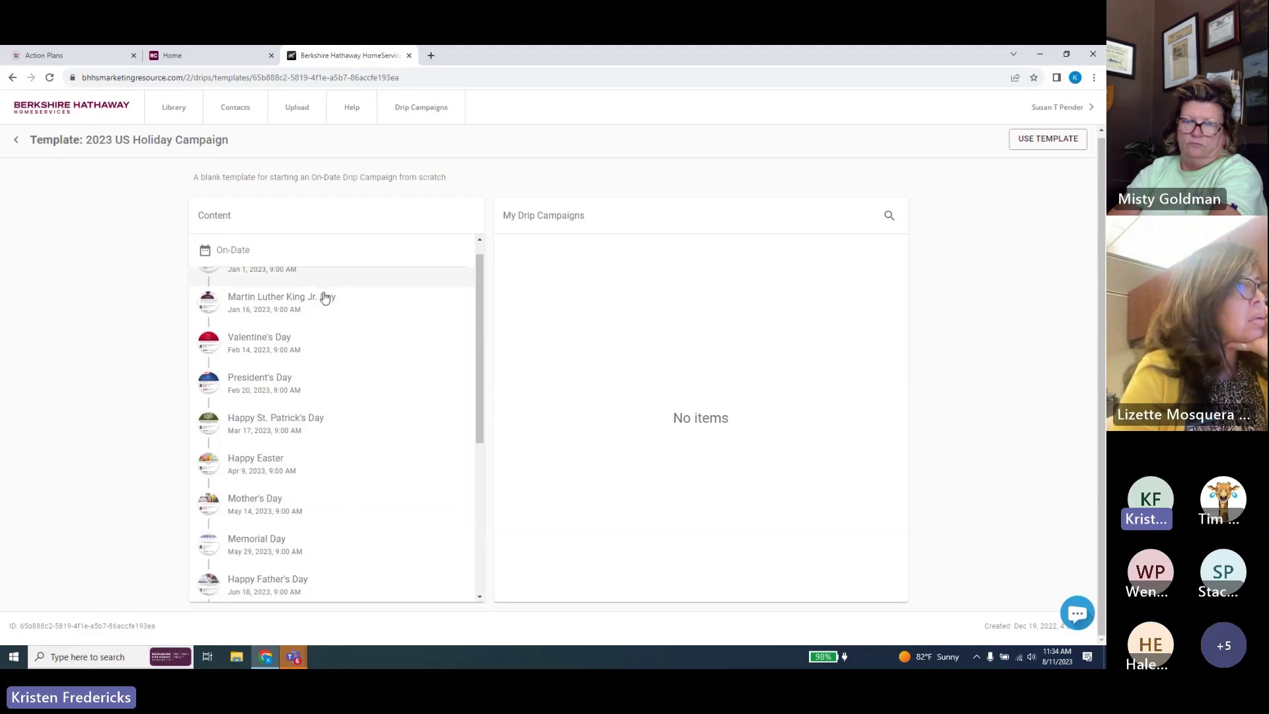
pyautogui.scroll(-5, 325, 298)
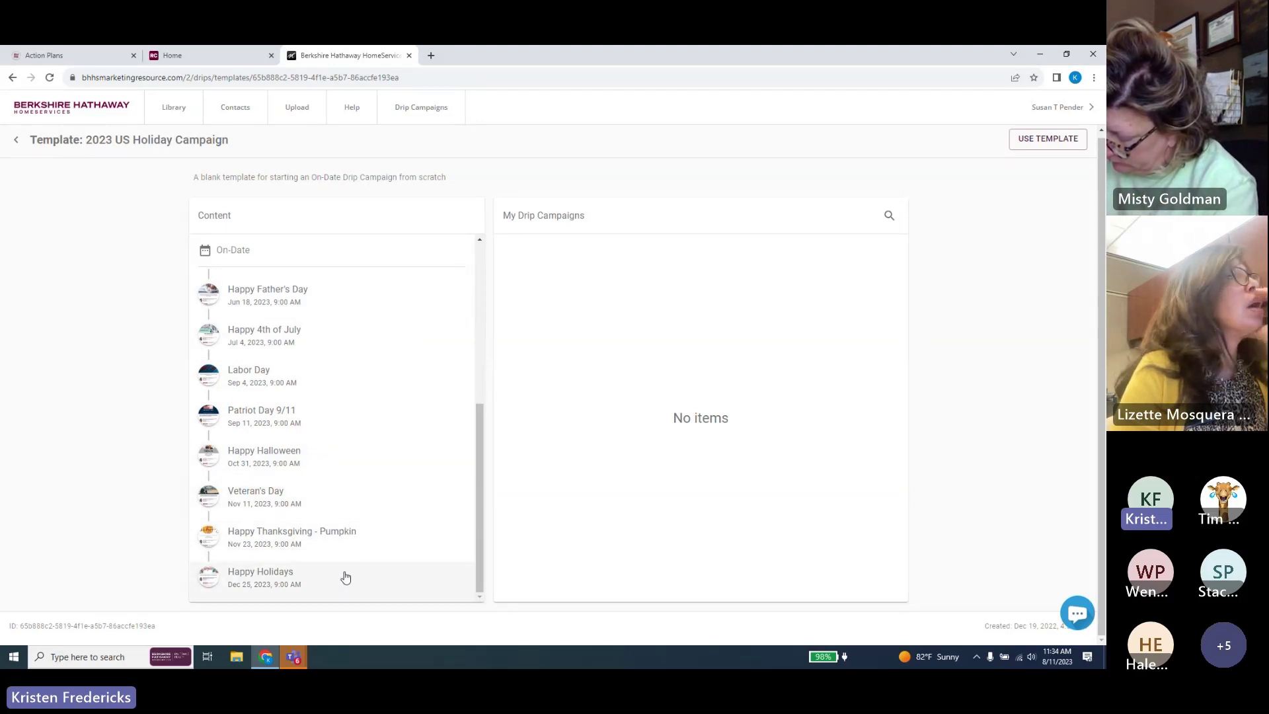
pyautogui.scroll(1, 759, 447)
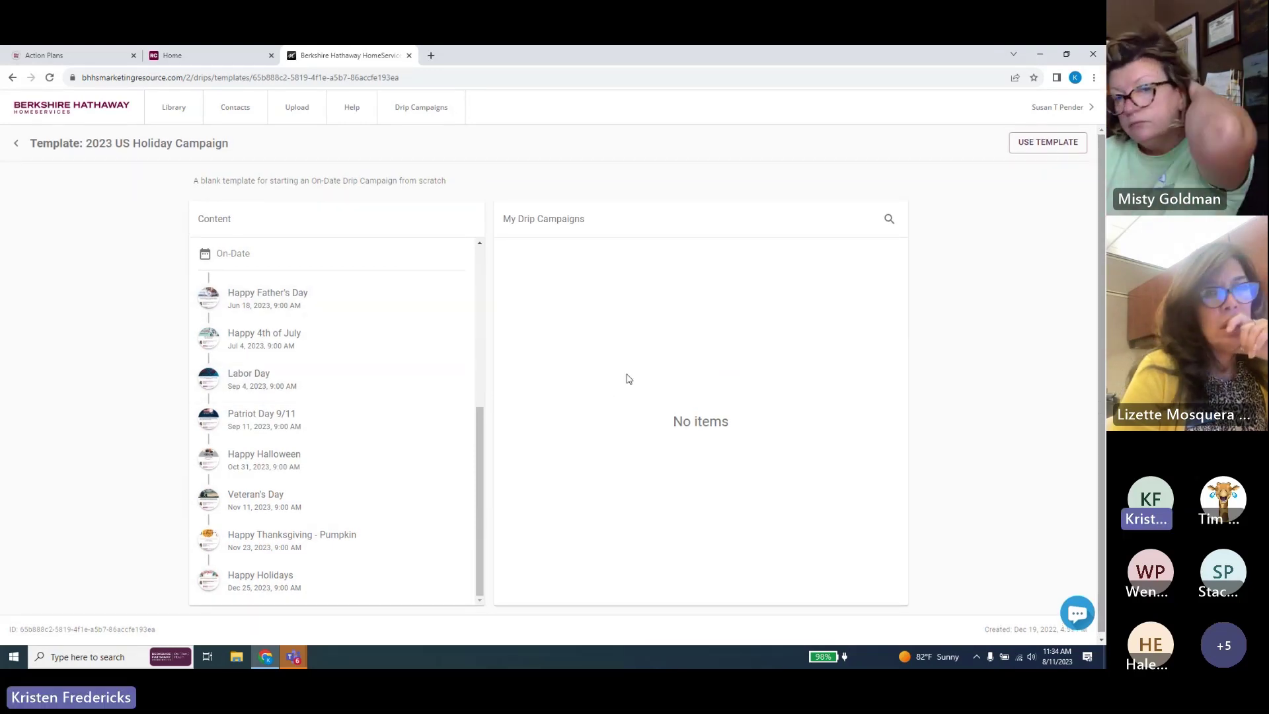
pyautogui.scroll(-1, 582, 378)
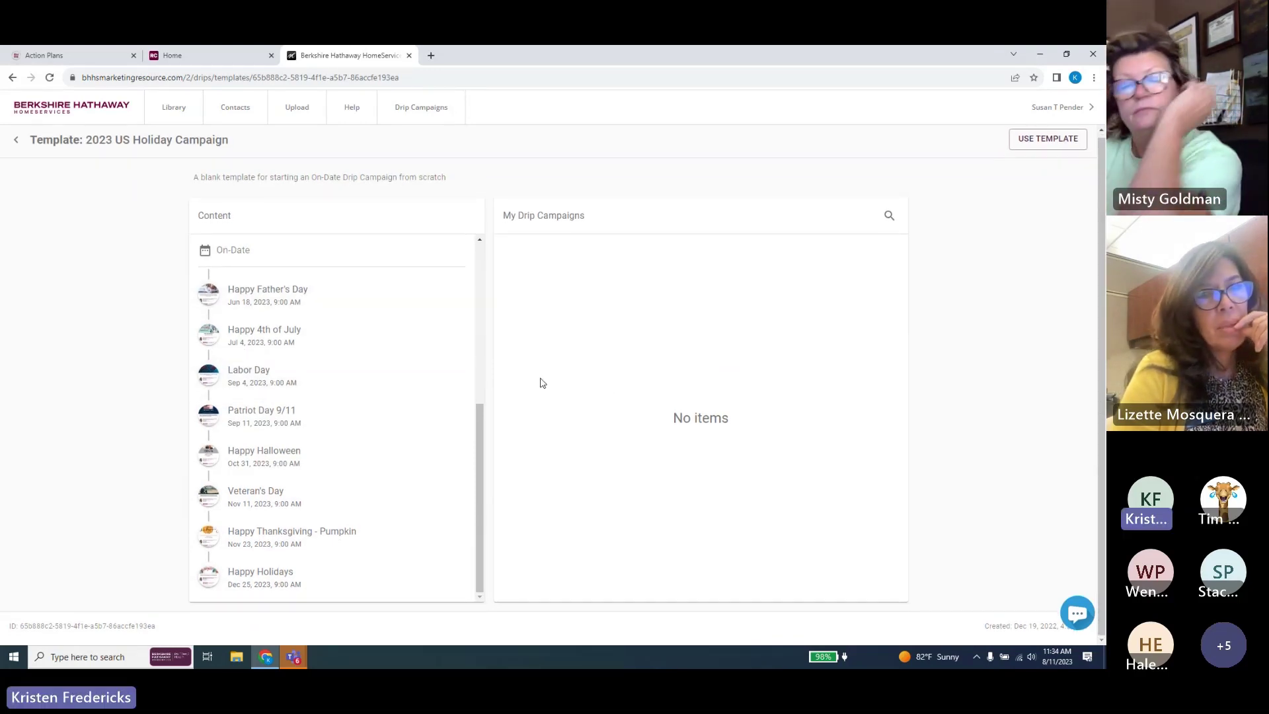
# Step: Use the template to create a drip campaign, keeping the name '2023 US Holiday Campaign'
pyautogui.click(1071, 141)
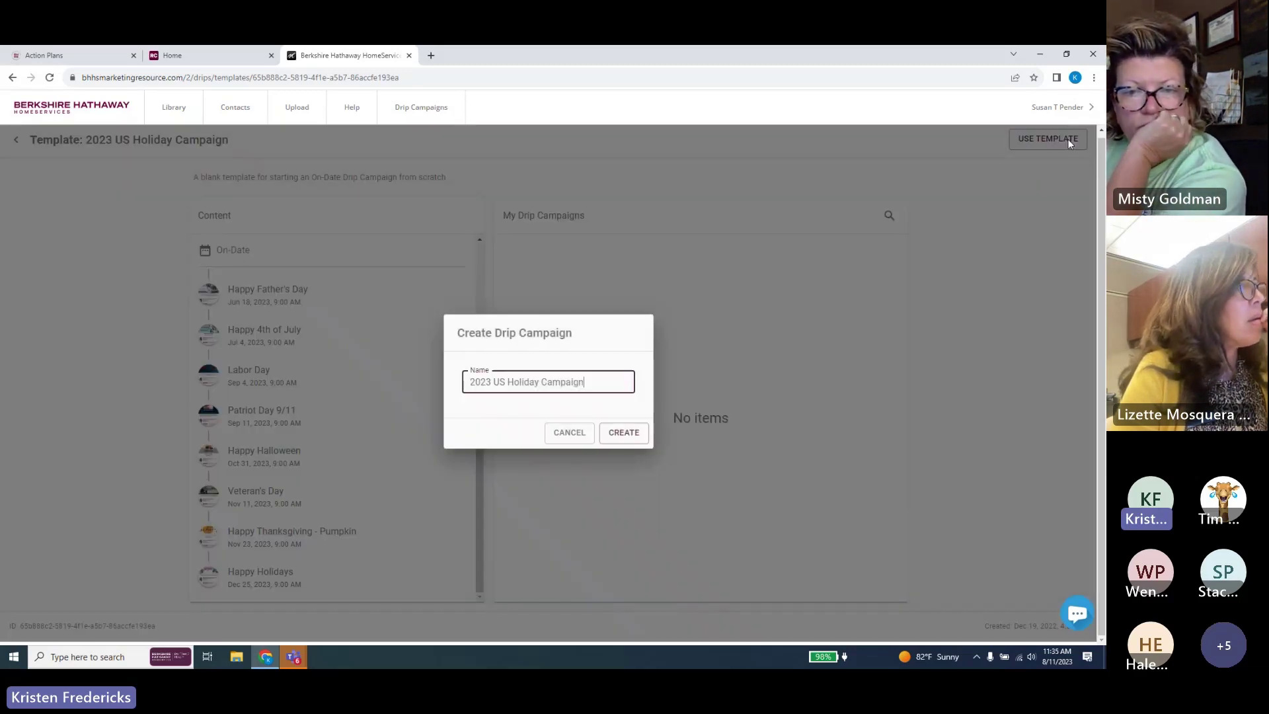
pyautogui.click(622, 433)
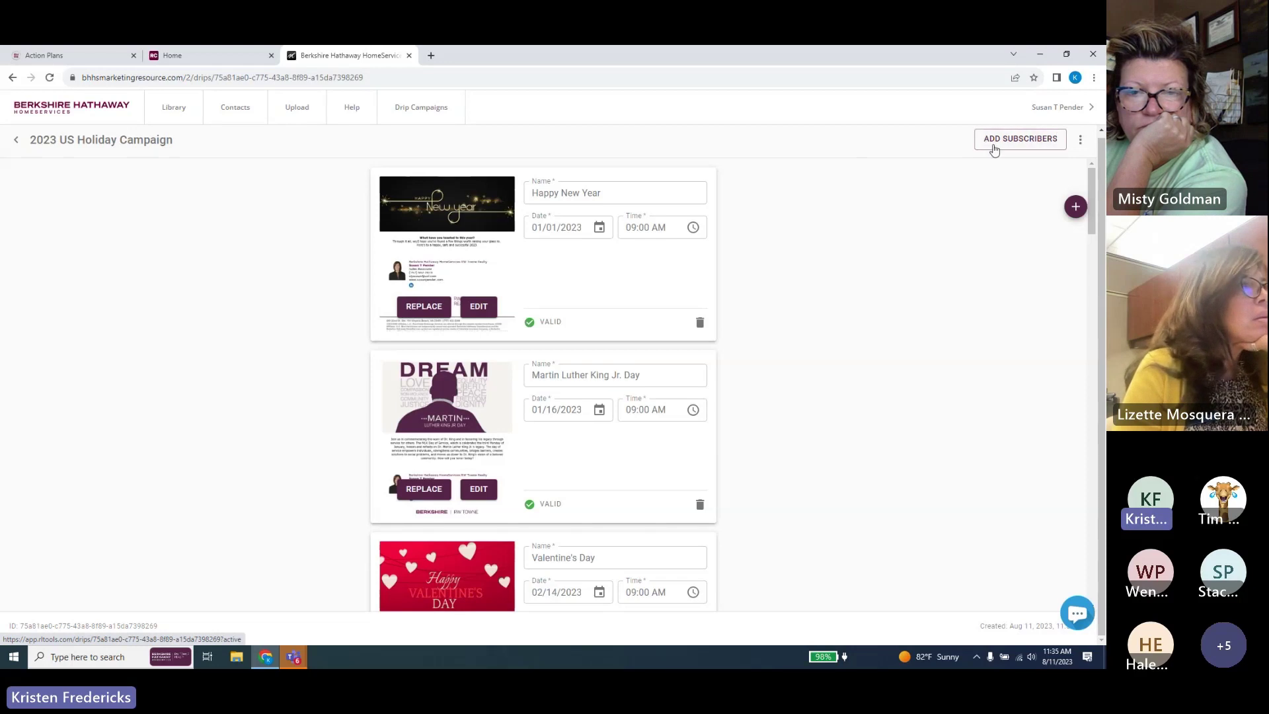
# Step: Browse the 14 contacts in Add Subscribers, then cancel without subscribing anyone
pyautogui.click(1018, 137)
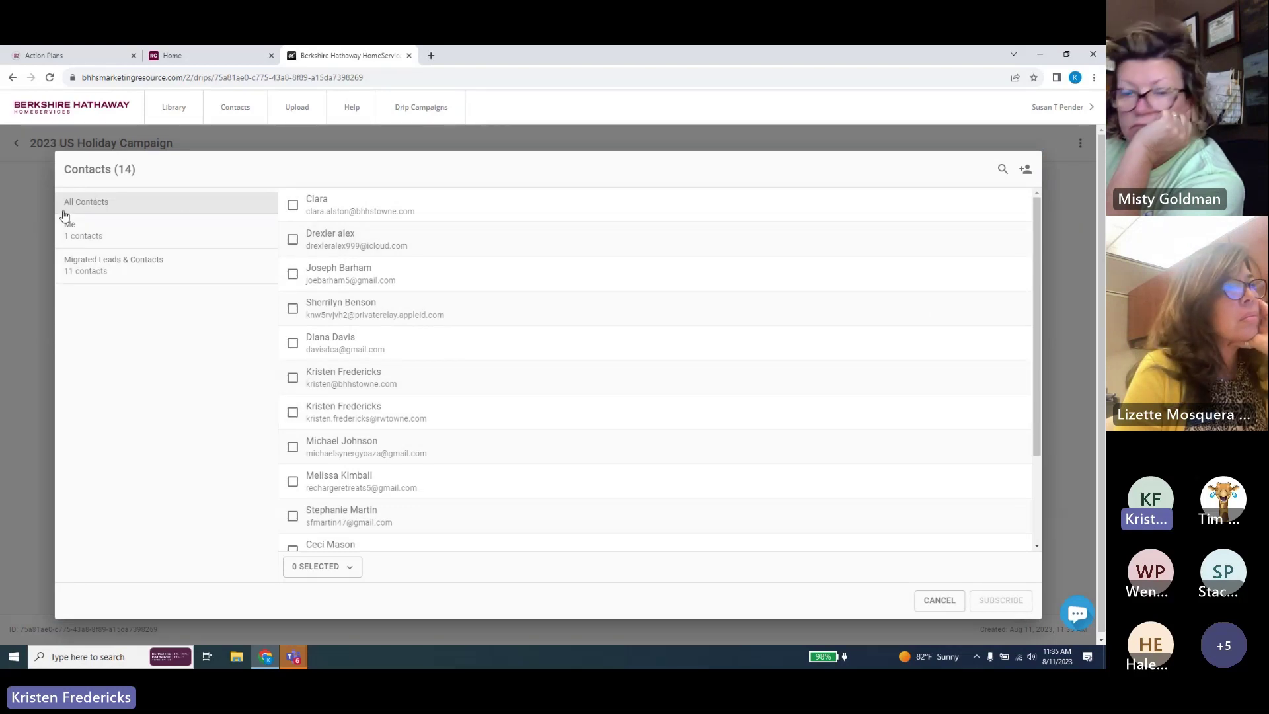
pyautogui.scroll(-2, 429, 258)
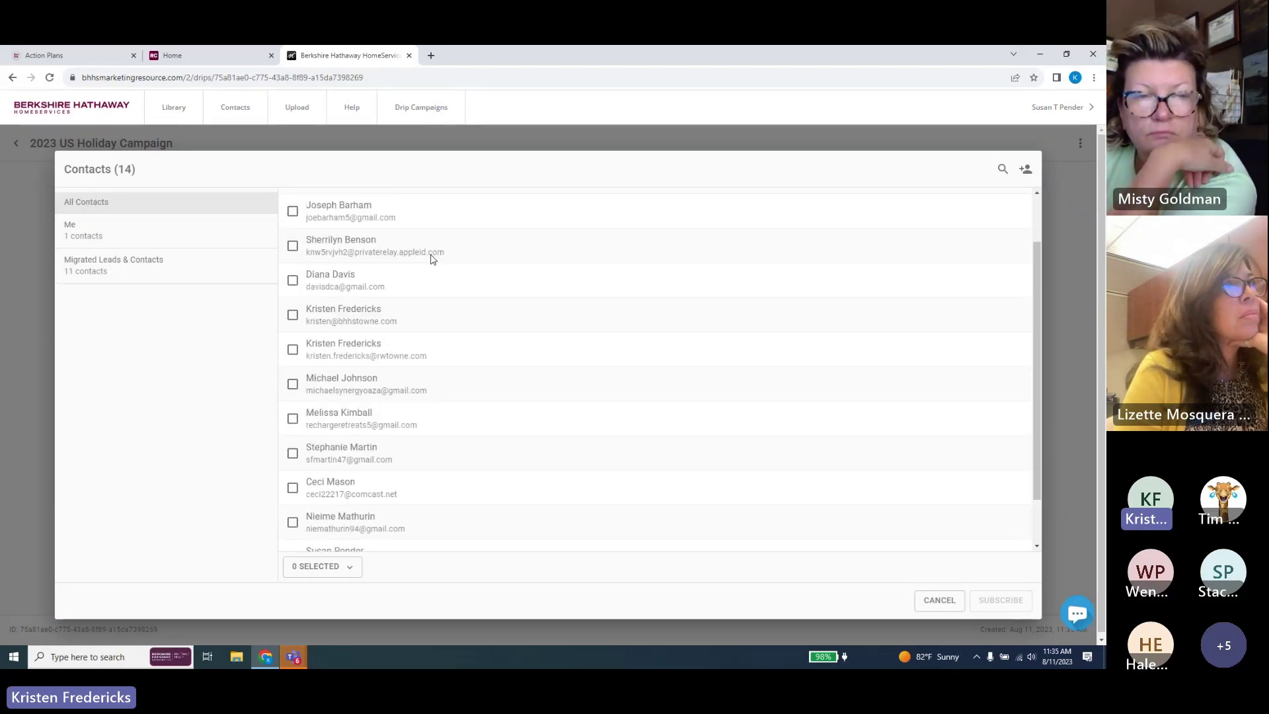
pyautogui.scroll(2, 431, 261)
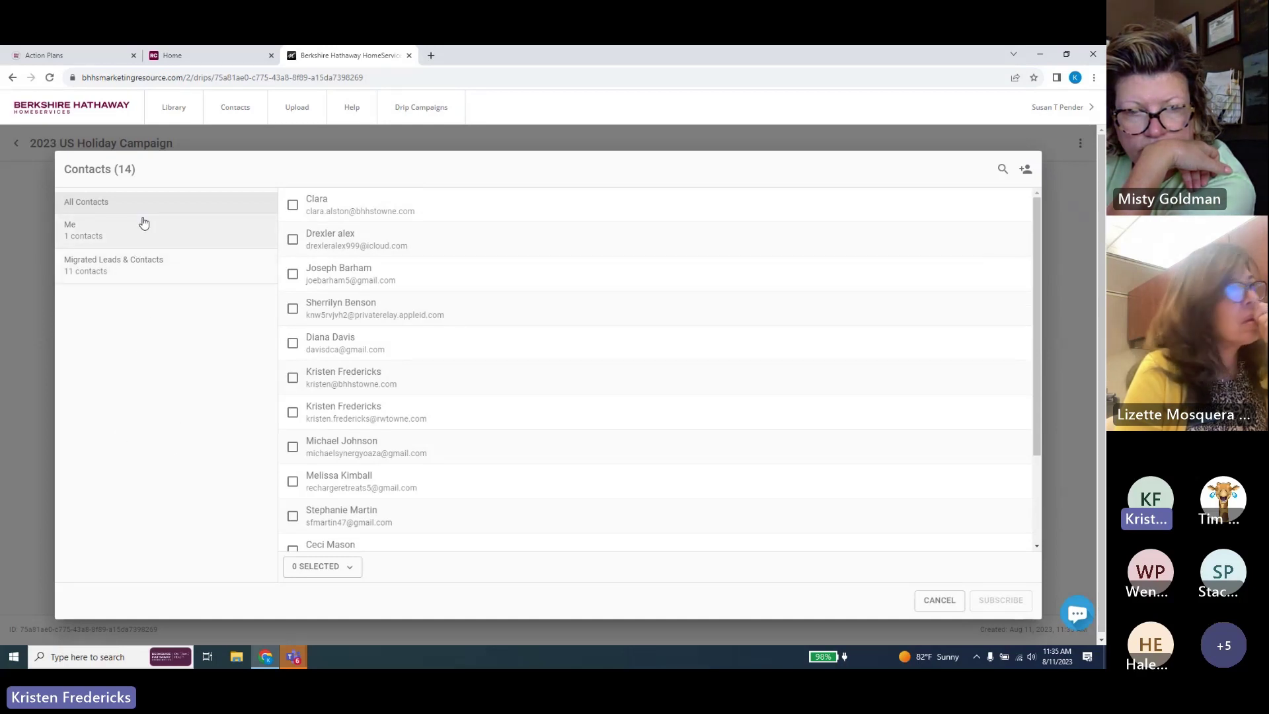
pyautogui.scroll(-3, 486, 276)
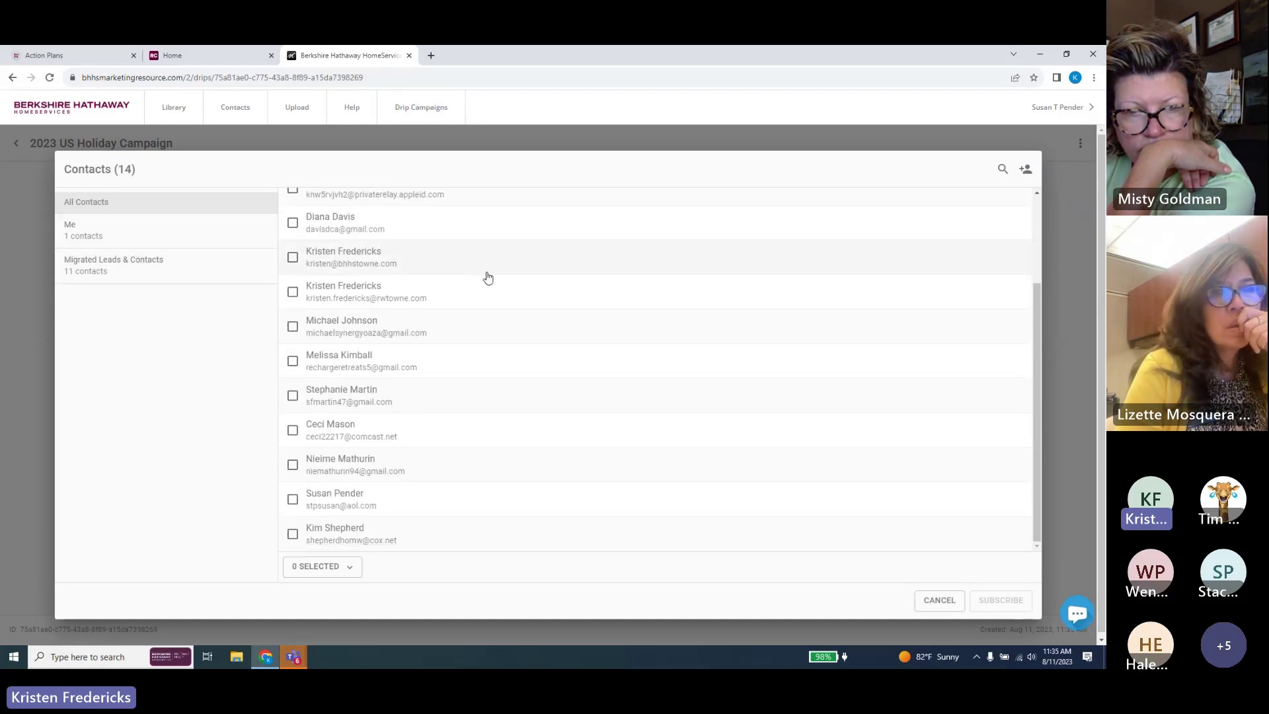
pyautogui.scroll(3, 484, 275)
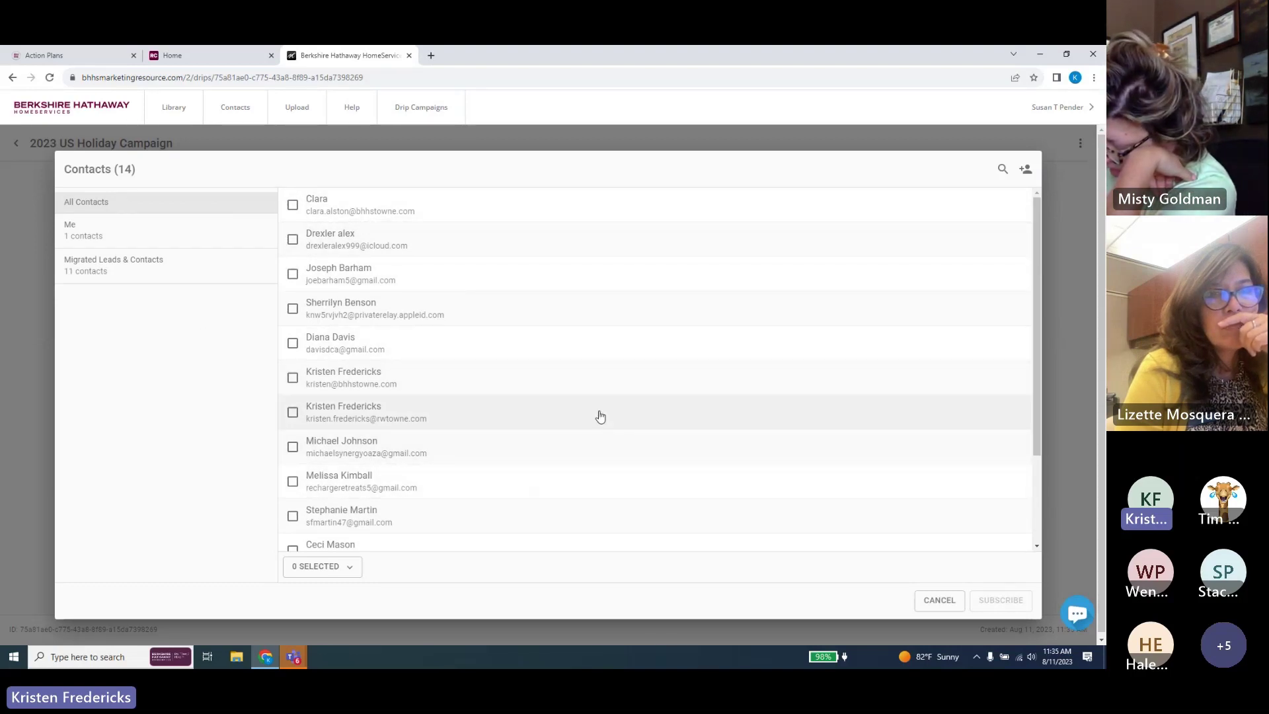
pyautogui.scroll(-3, 599, 415)
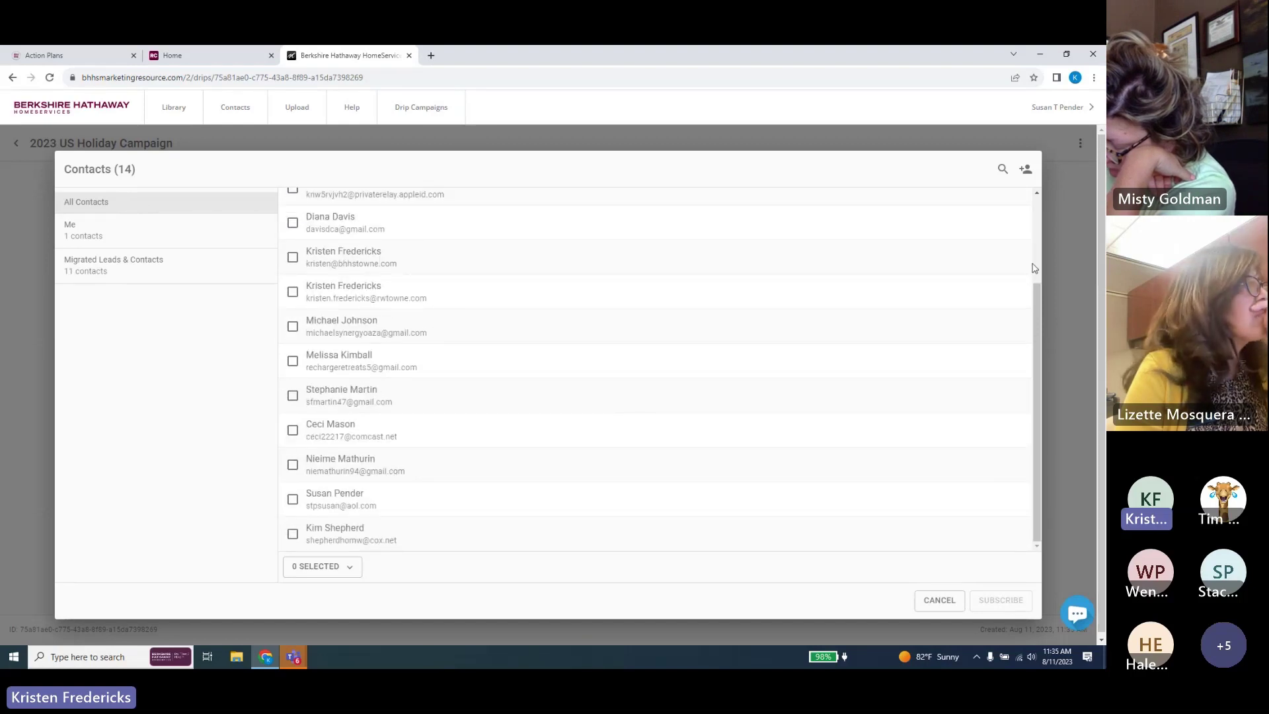
pyautogui.click(1071, 226)
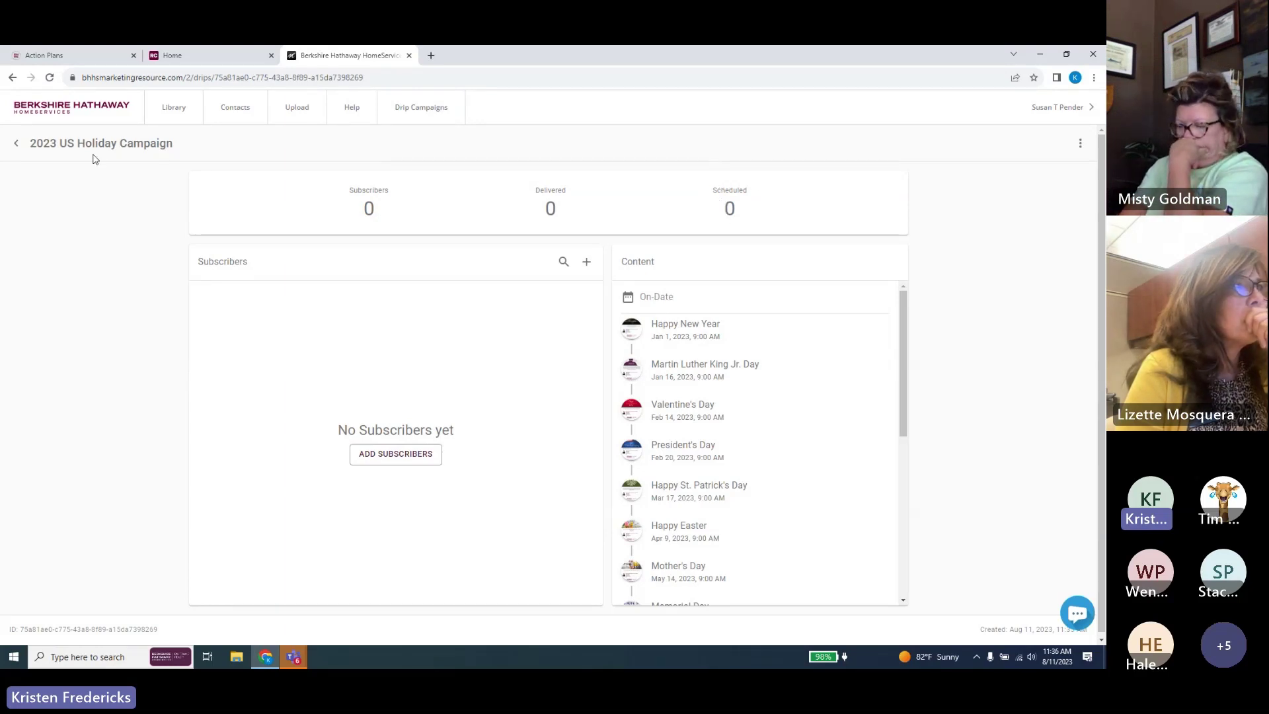
# Step: Confirm the 2023 US Holiday Campaign is listed as Ready, then reopen it
pyautogui.click(435, 113)
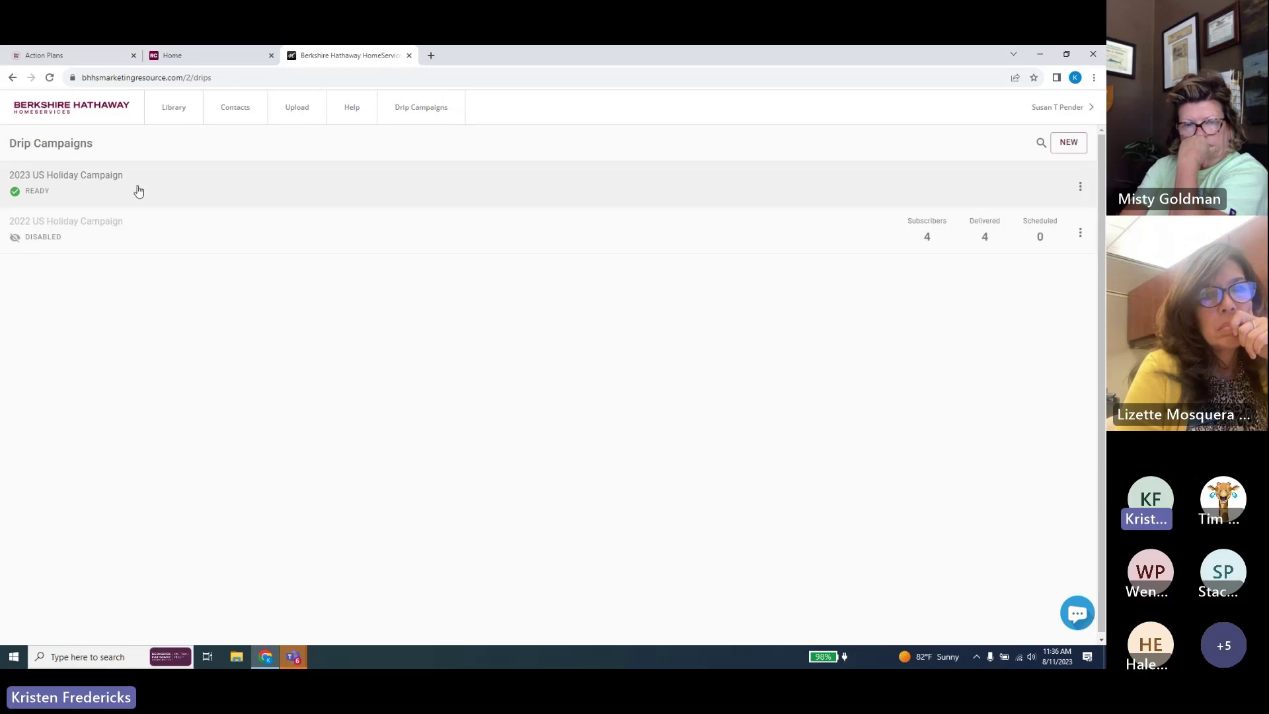
pyautogui.click(1080, 187)
pyautogui.click(1083, 191)
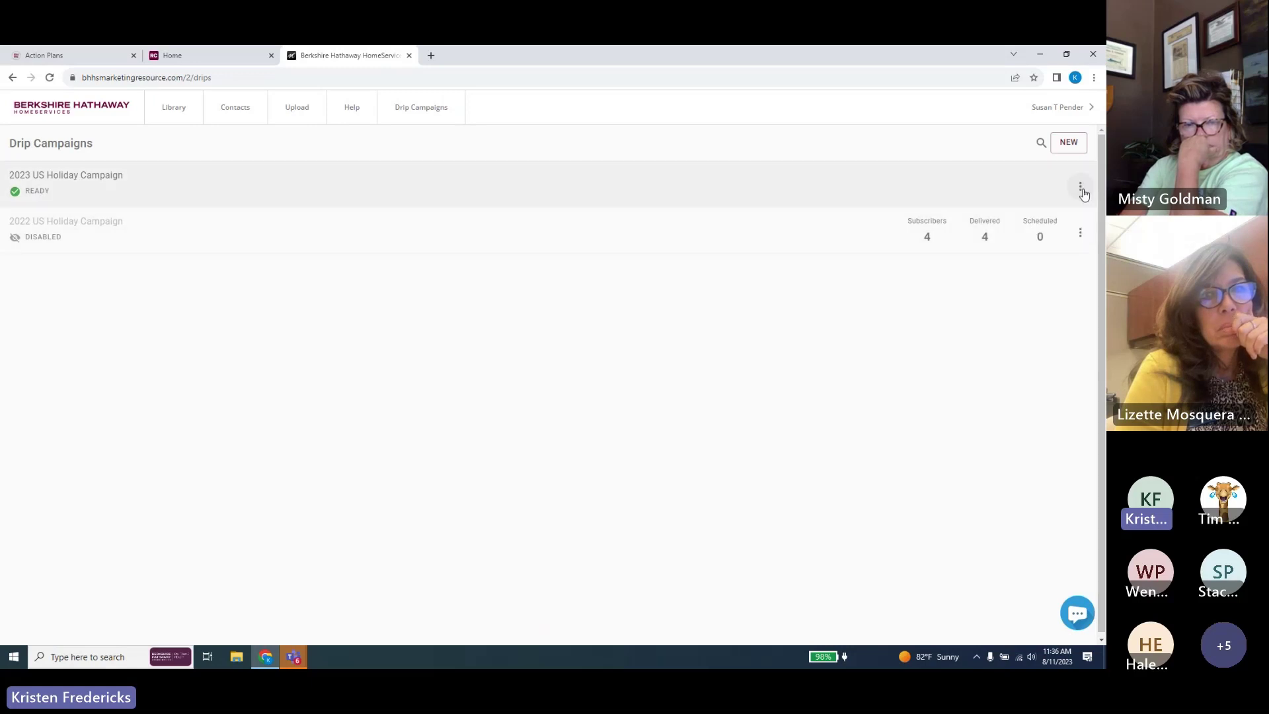
pyautogui.click(1082, 191)
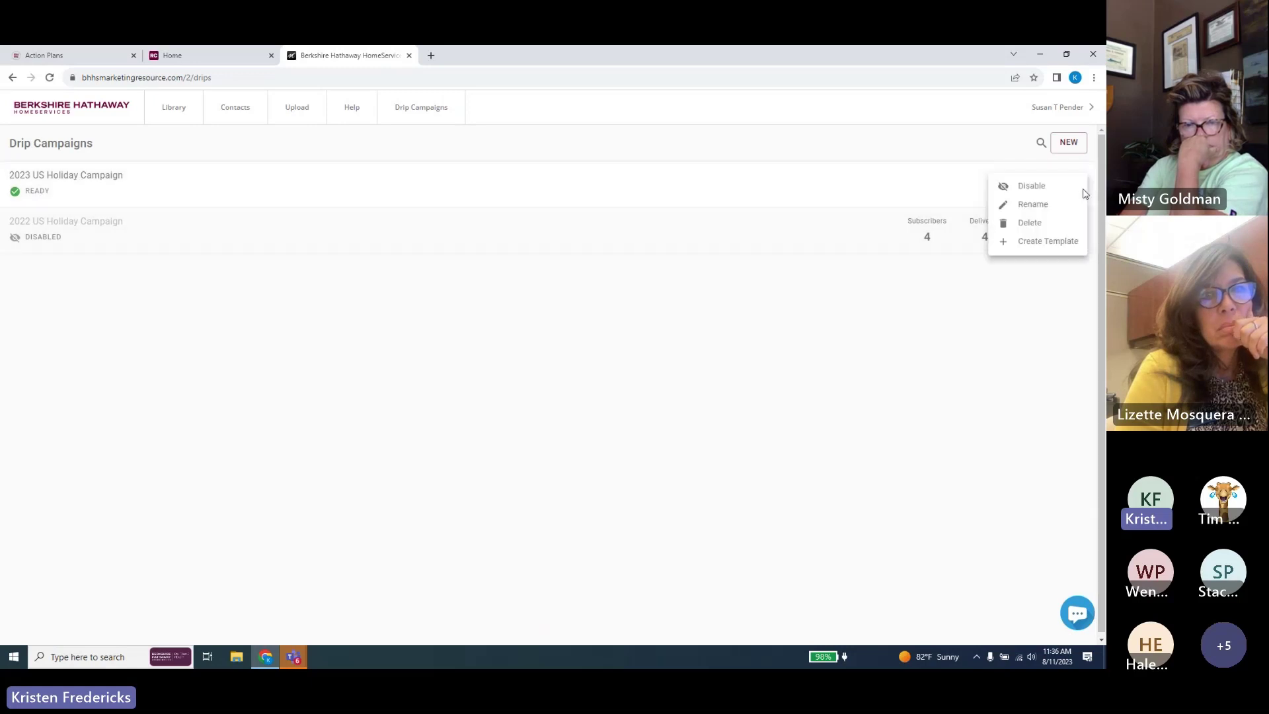
pyautogui.click(821, 177)
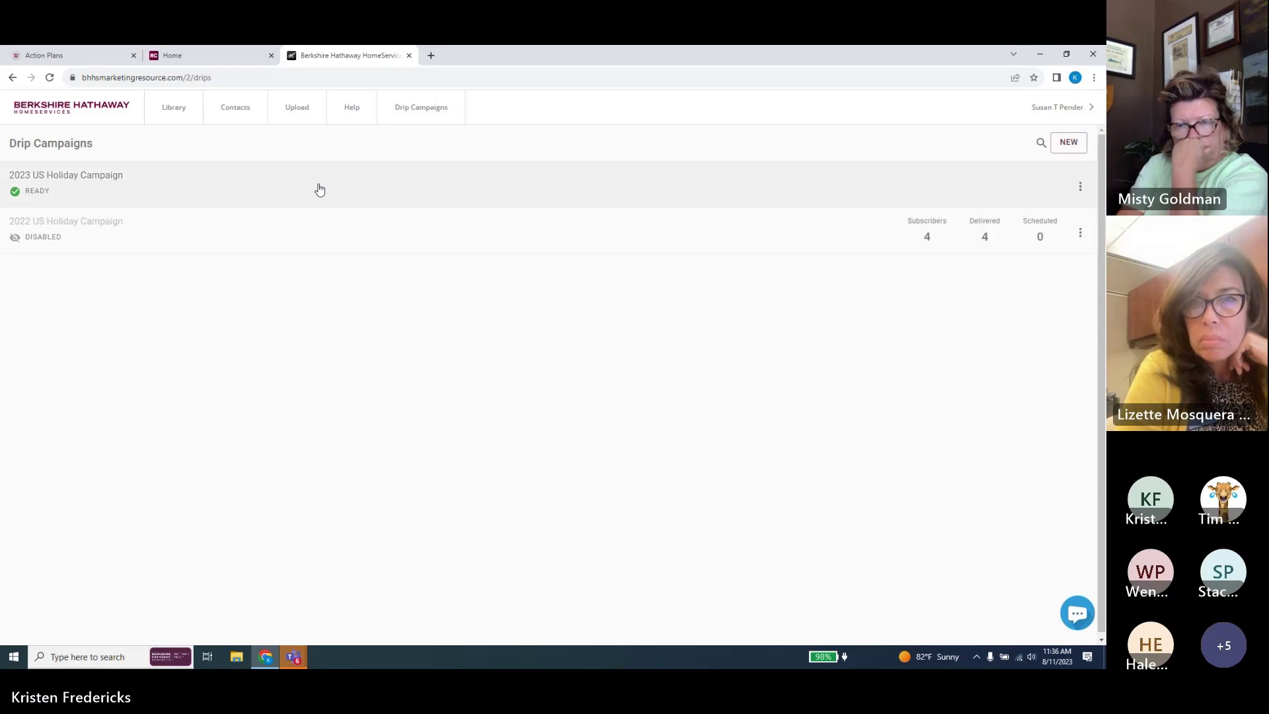
pyautogui.click(190, 179)
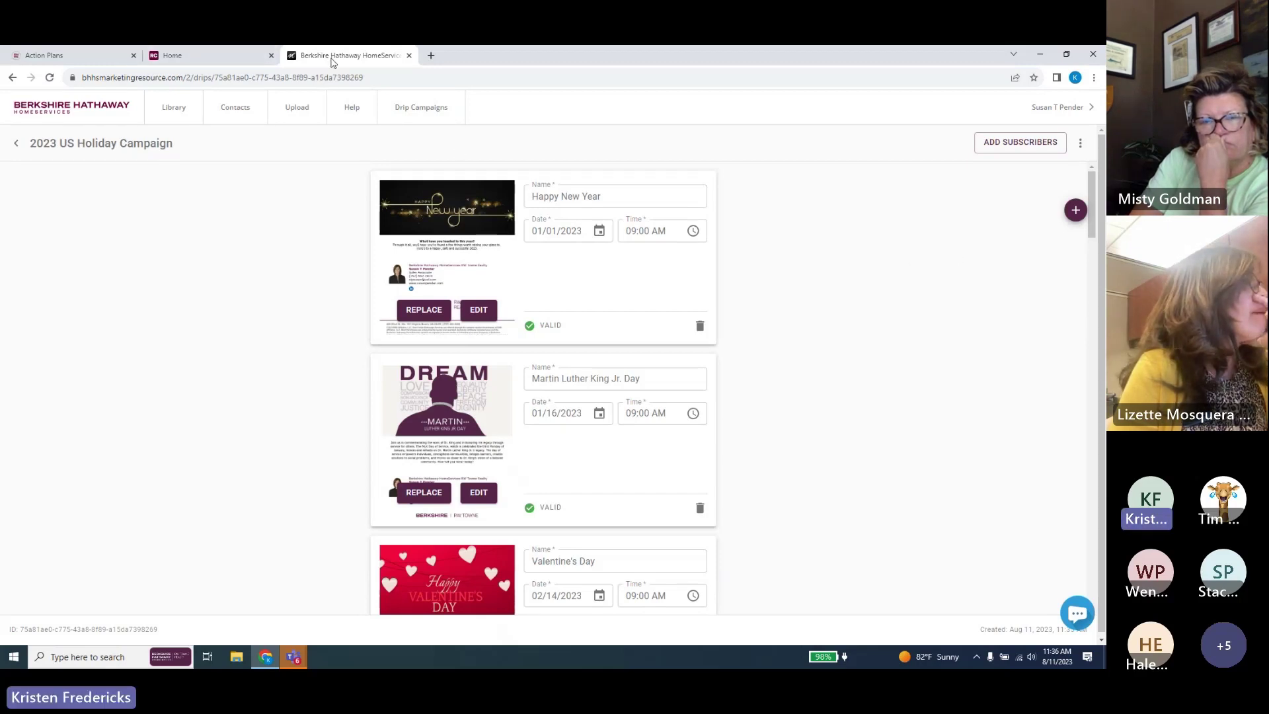
# Step: Return to the Marketing Resource home page using the Berkshire Hathaway logo
pyautogui.click(49, 109)
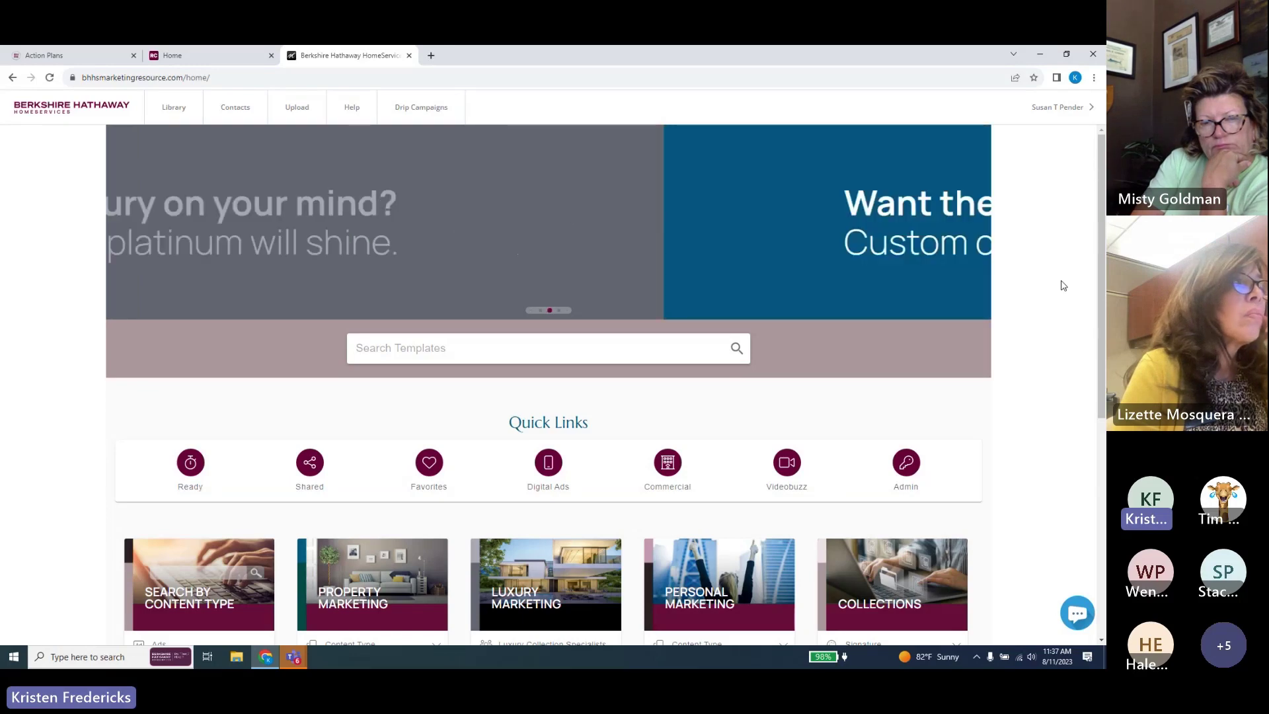
pyautogui.scroll(-1, 1063, 285)
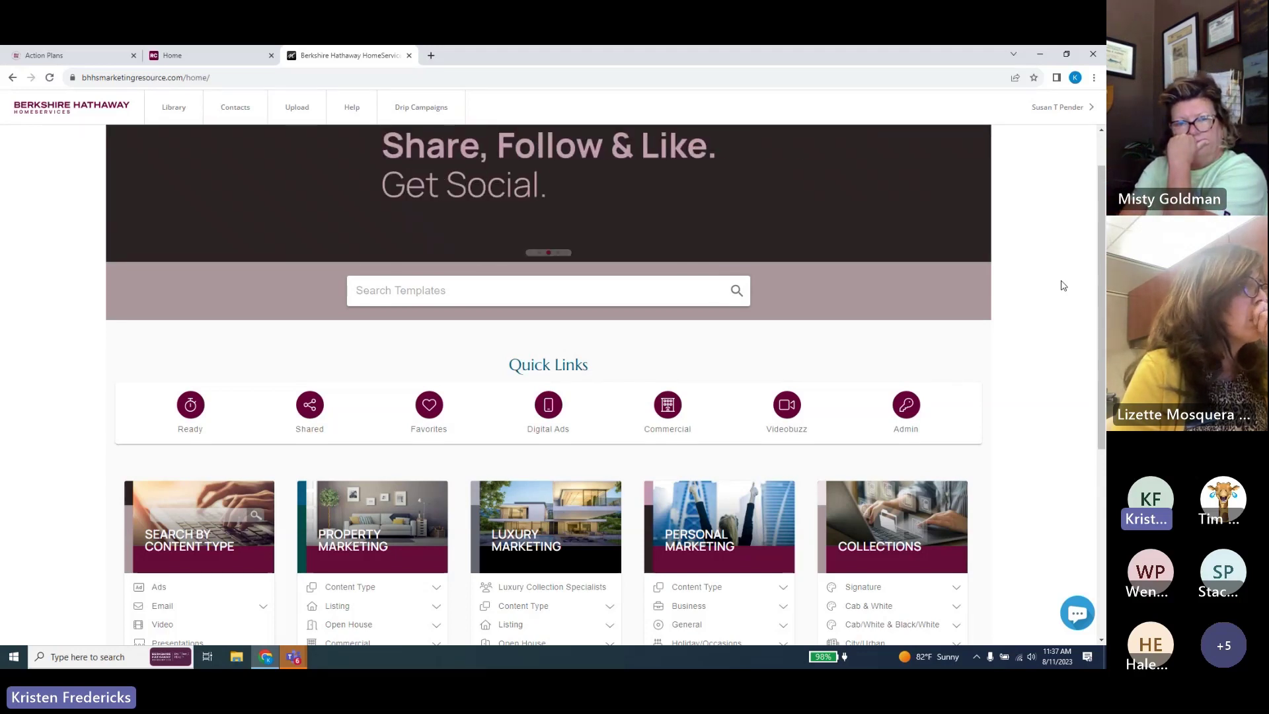
pyautogui.scroll(1, 1064, 285)
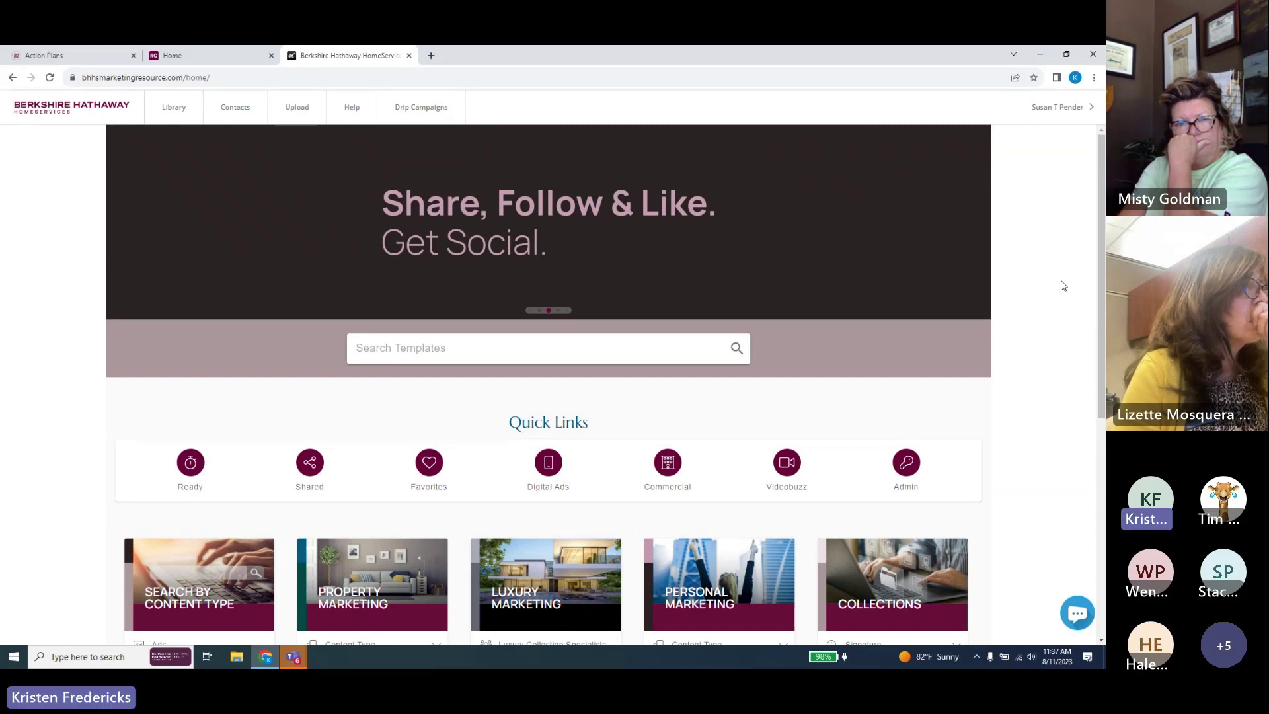